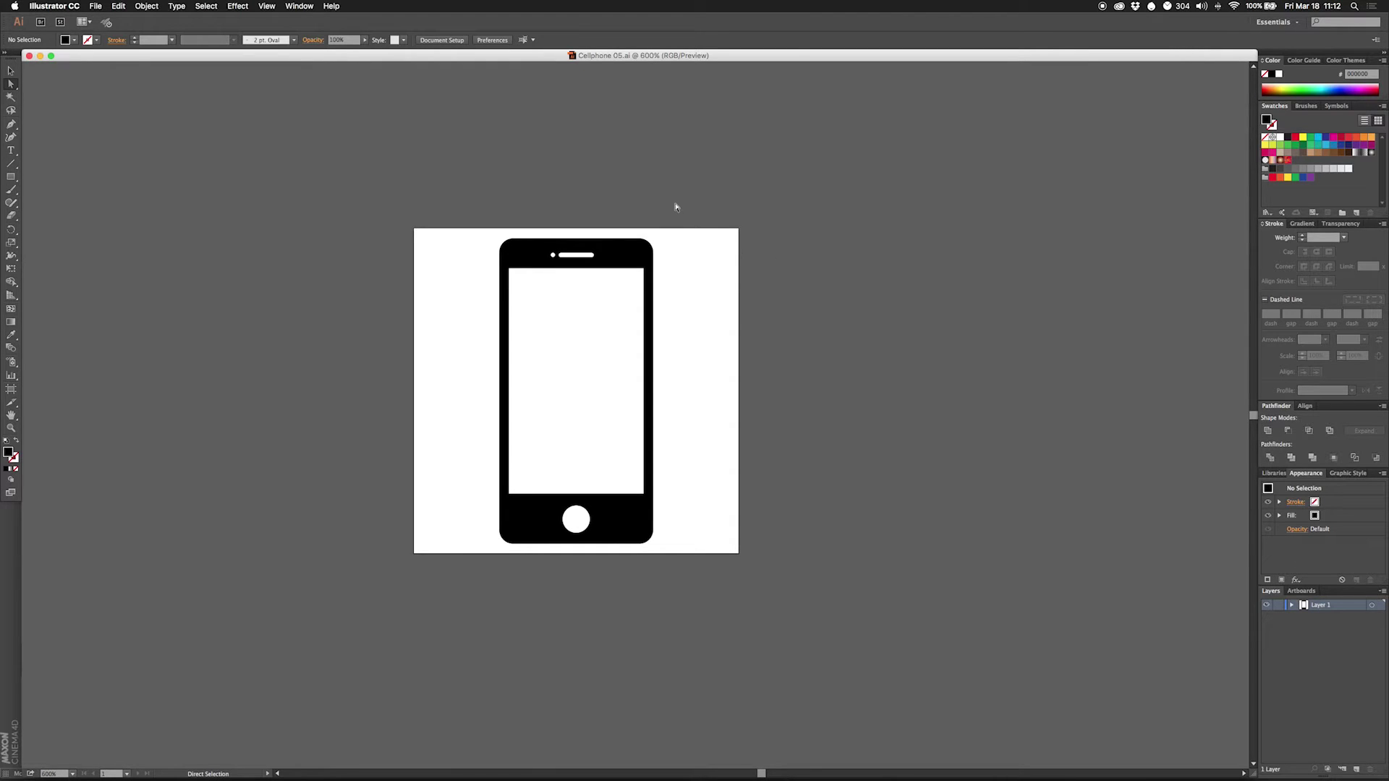
Step: Marquee-select the entire phone icon artwork in the Cellphone 05 document
left_click_drag(721, 205, 427, 625)
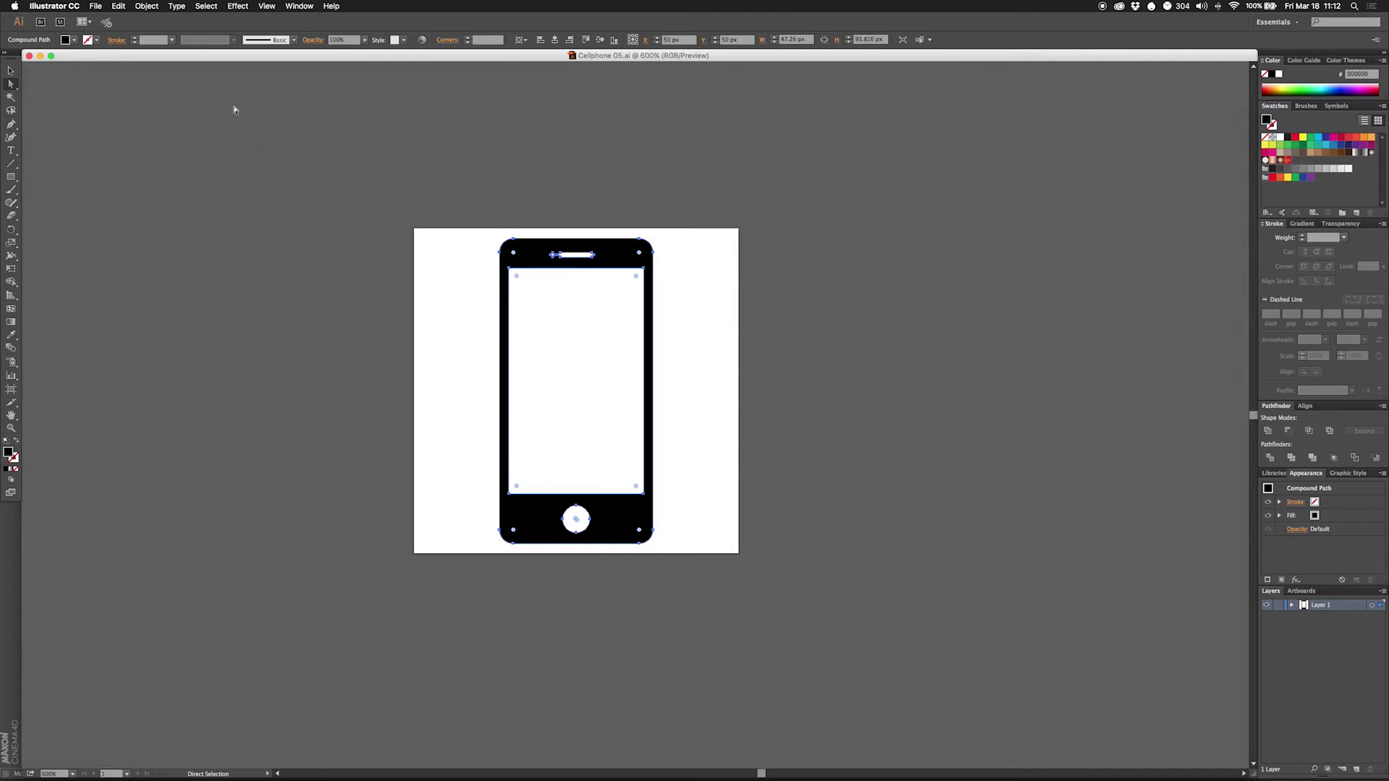
left_click(97, 7)
Step: Create a 1920×1080 px document and paste the phone, enlarged to fill the artboard height
left_click(114, 19)
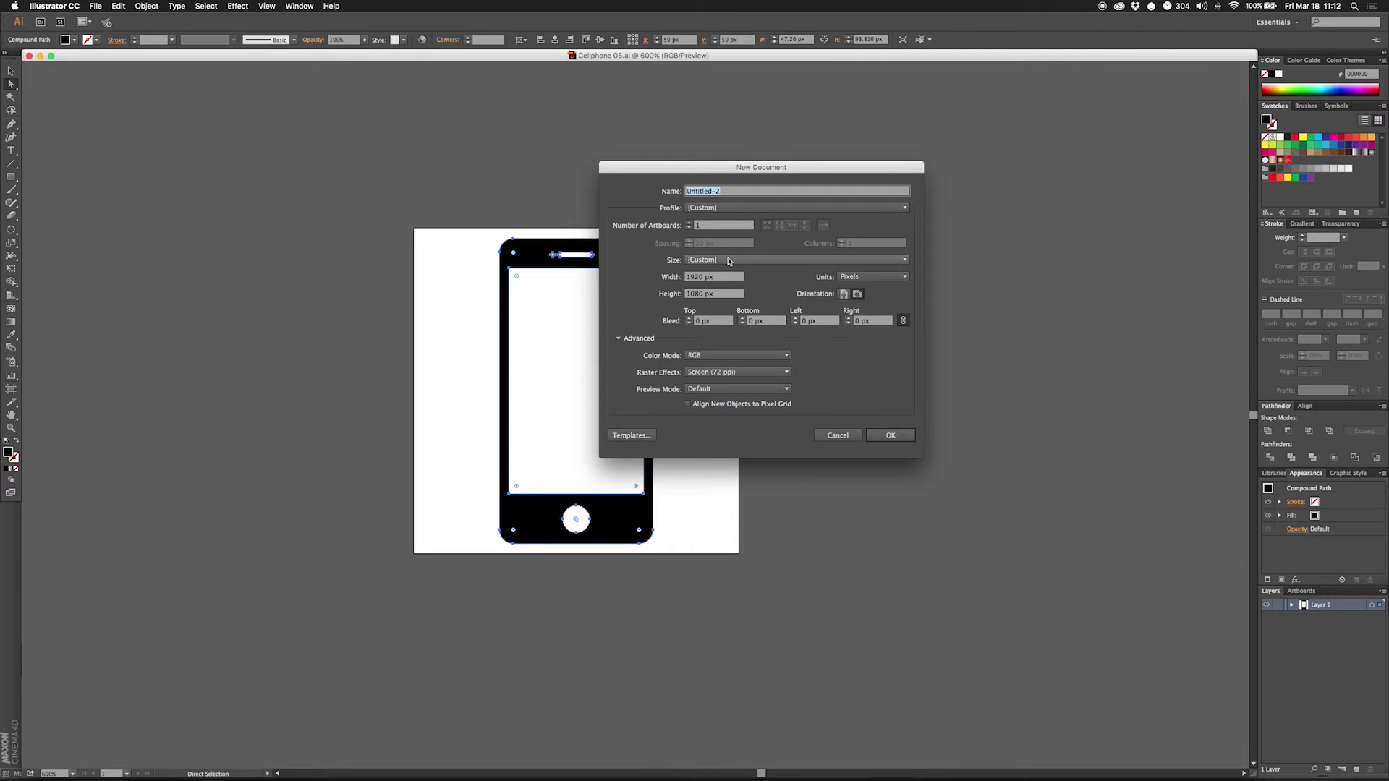
left_click(891, 437)
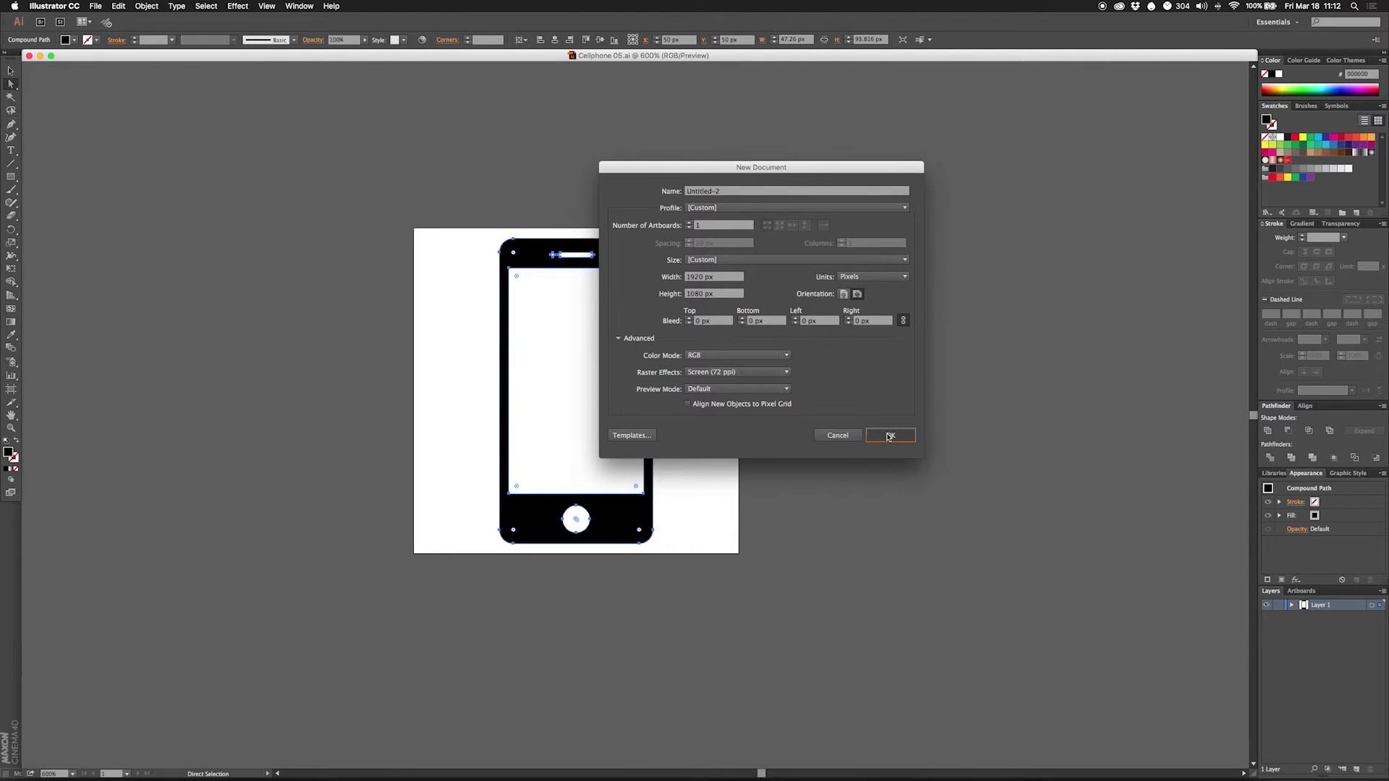
key("super+v")
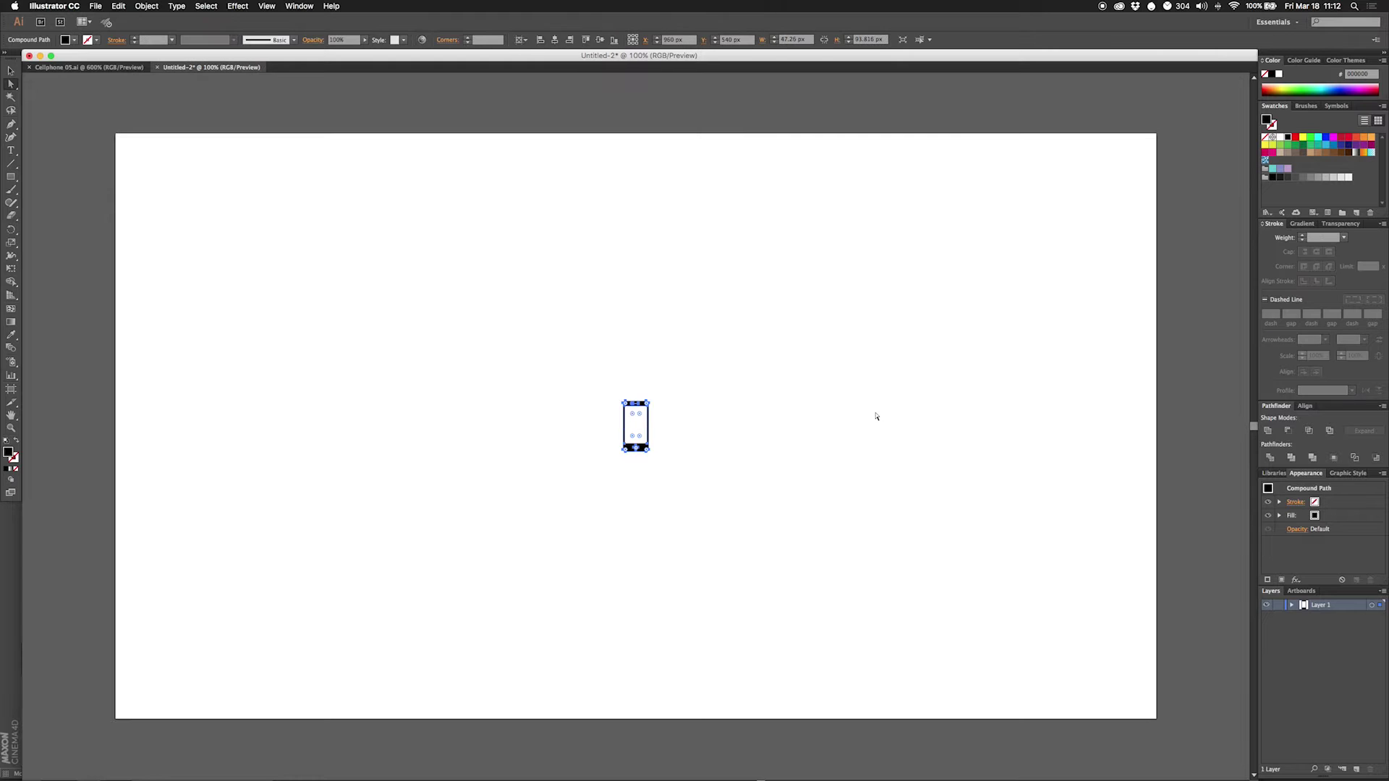
left_click_drag(647, 403, 810, 161, "alt+shift")
Step: Delete the phone's white screen cutout so the phone body is solid black
left_click(451, 257)
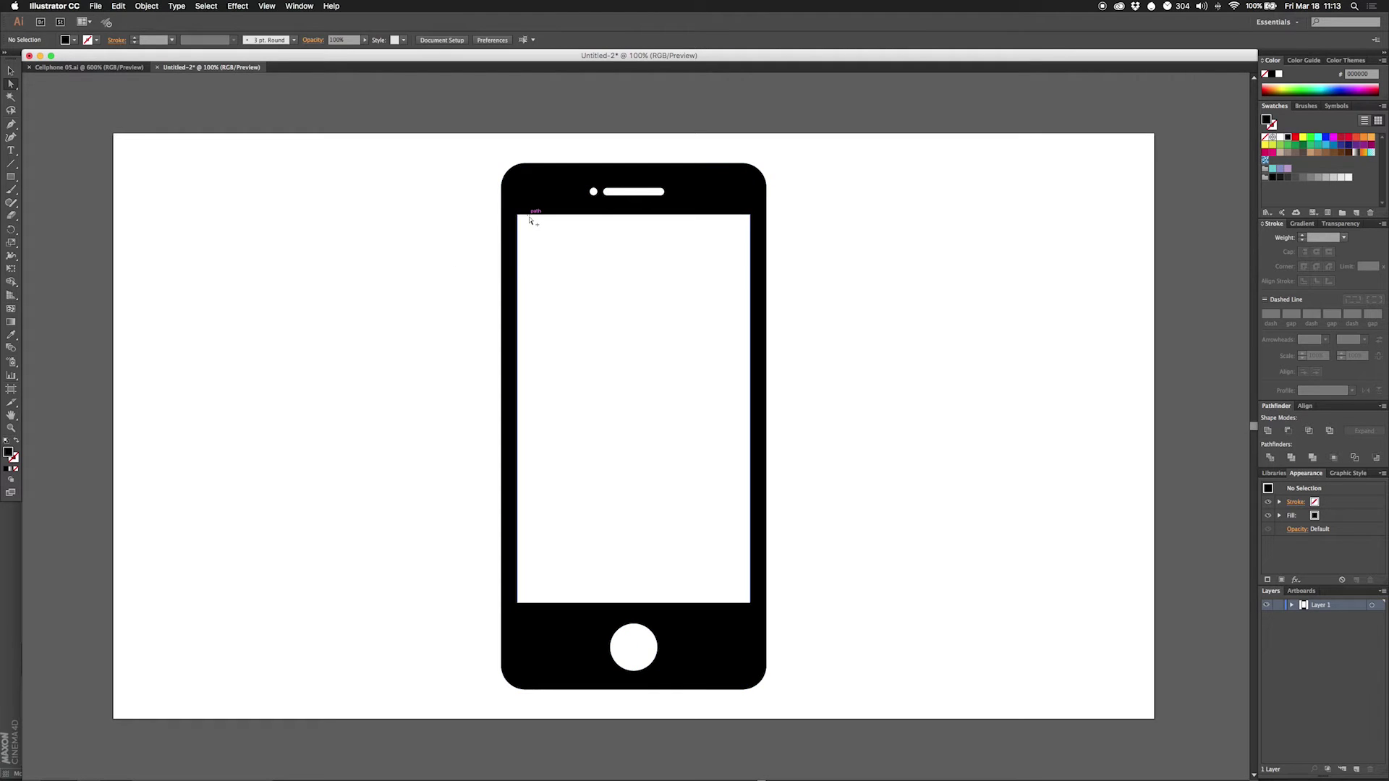
left_click(727, 218)
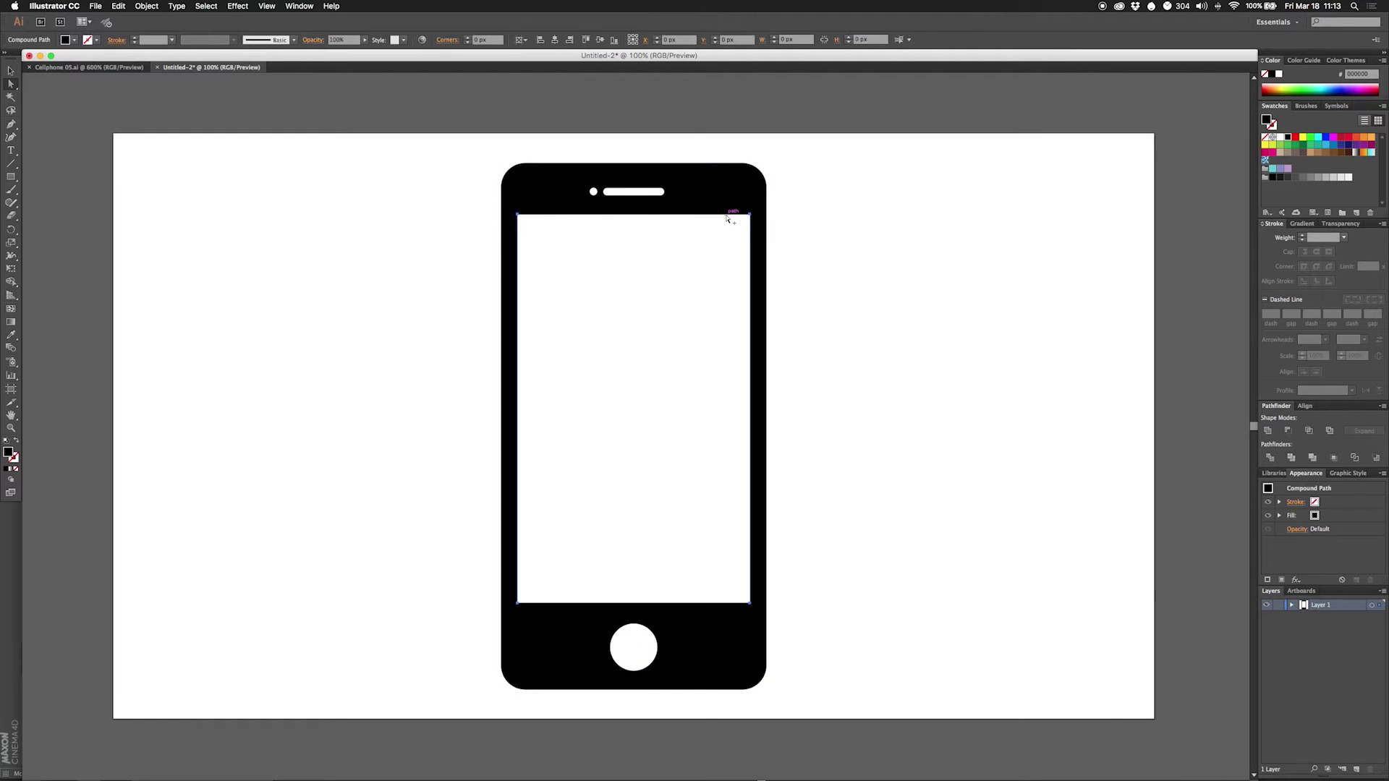
key("Delete")
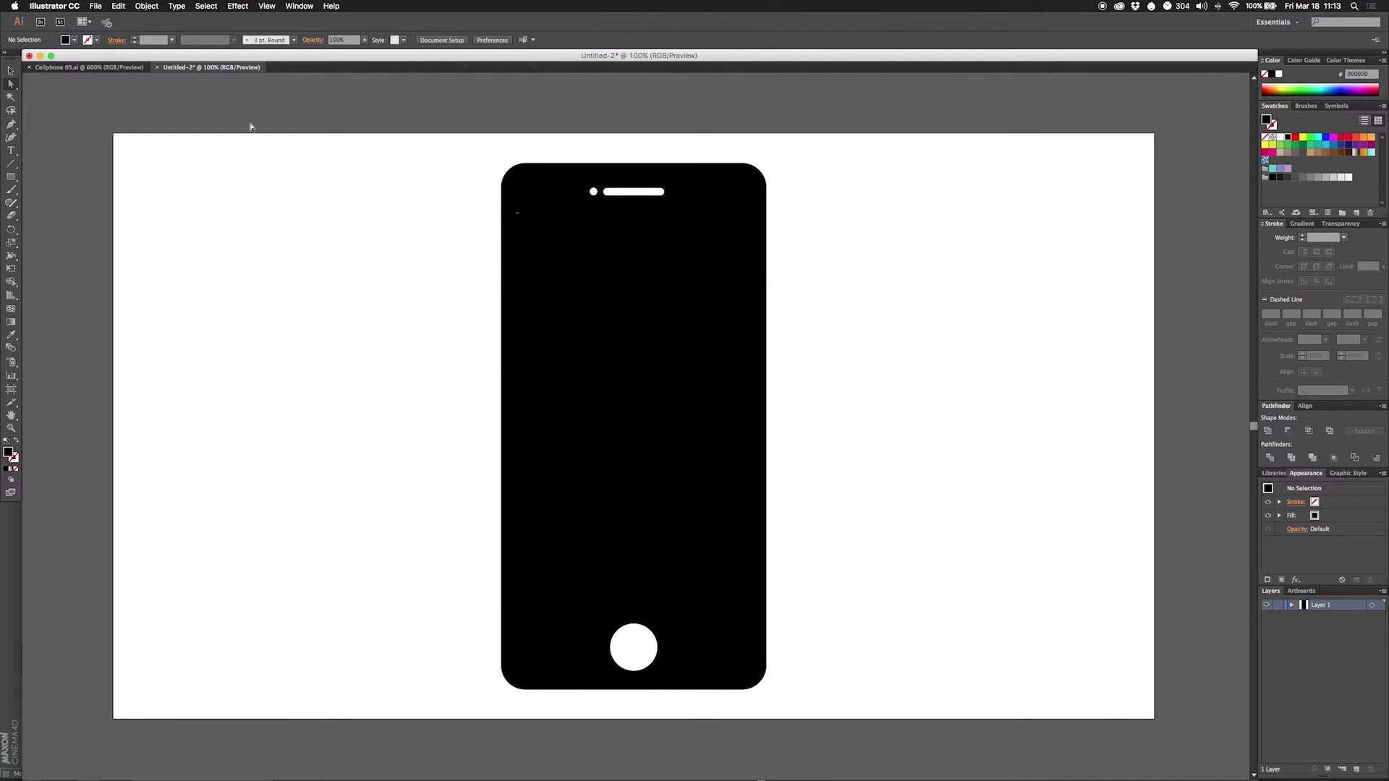
left_click(11, 177)
Step: Make a 1920×1080 px rectangle, rotate it to portrait, shrink it, and move it onto the phone's screen
left_click(257, 254)
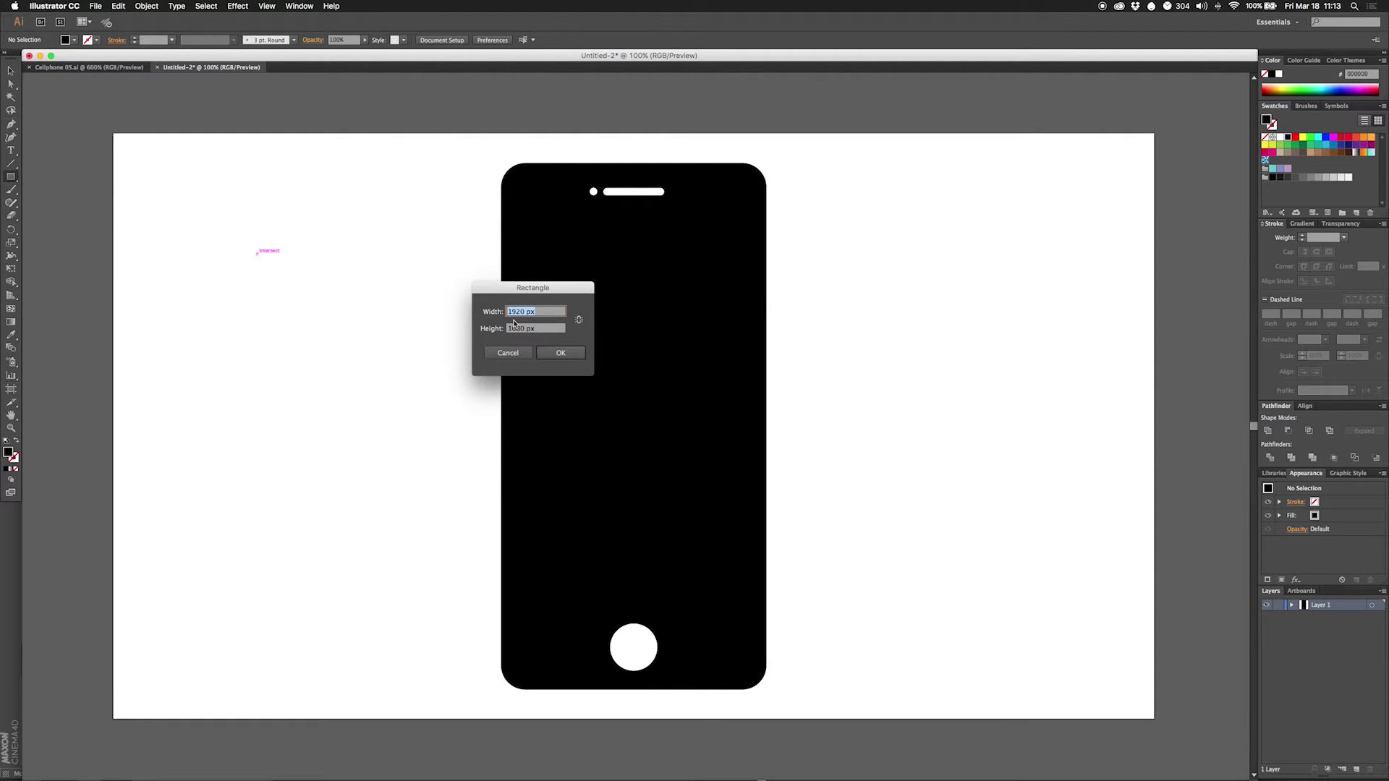
left_click(557, 353)
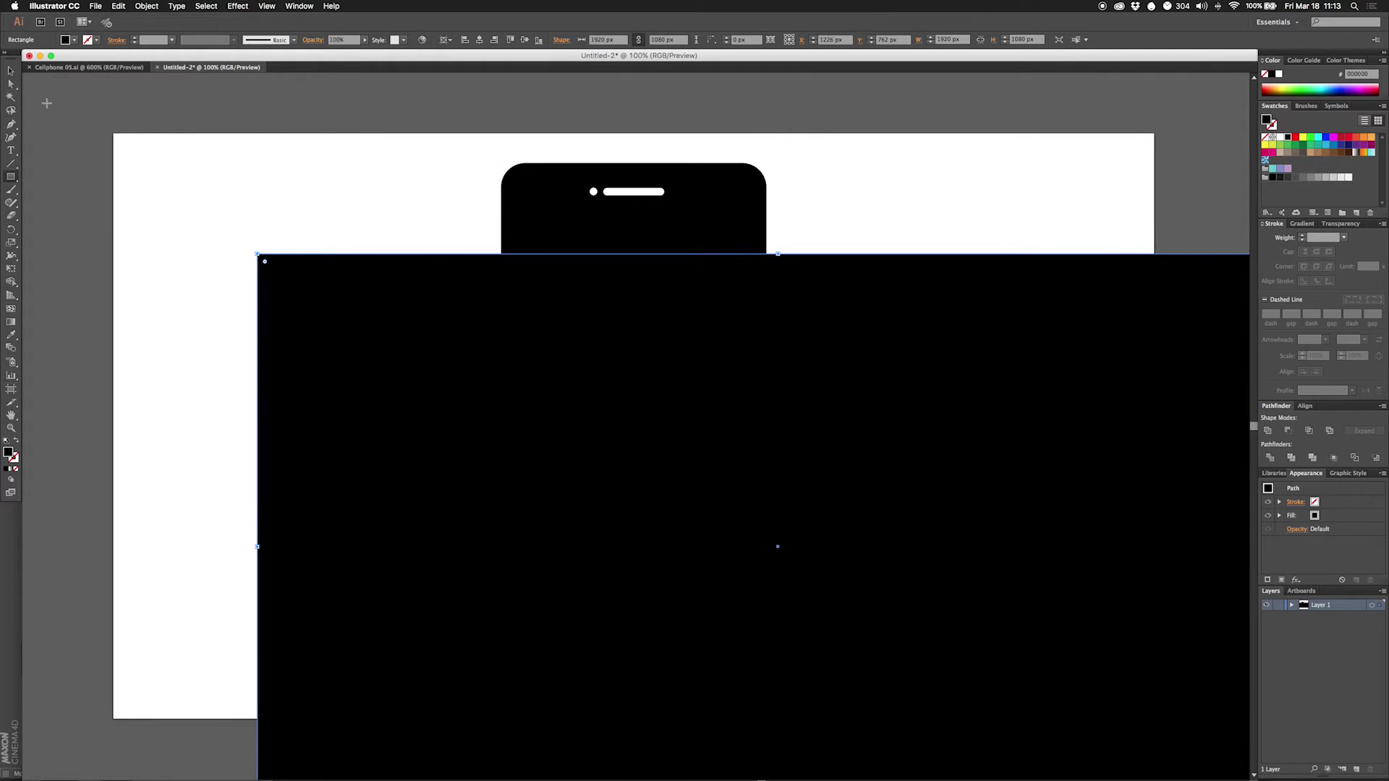
left_click(11, 84)
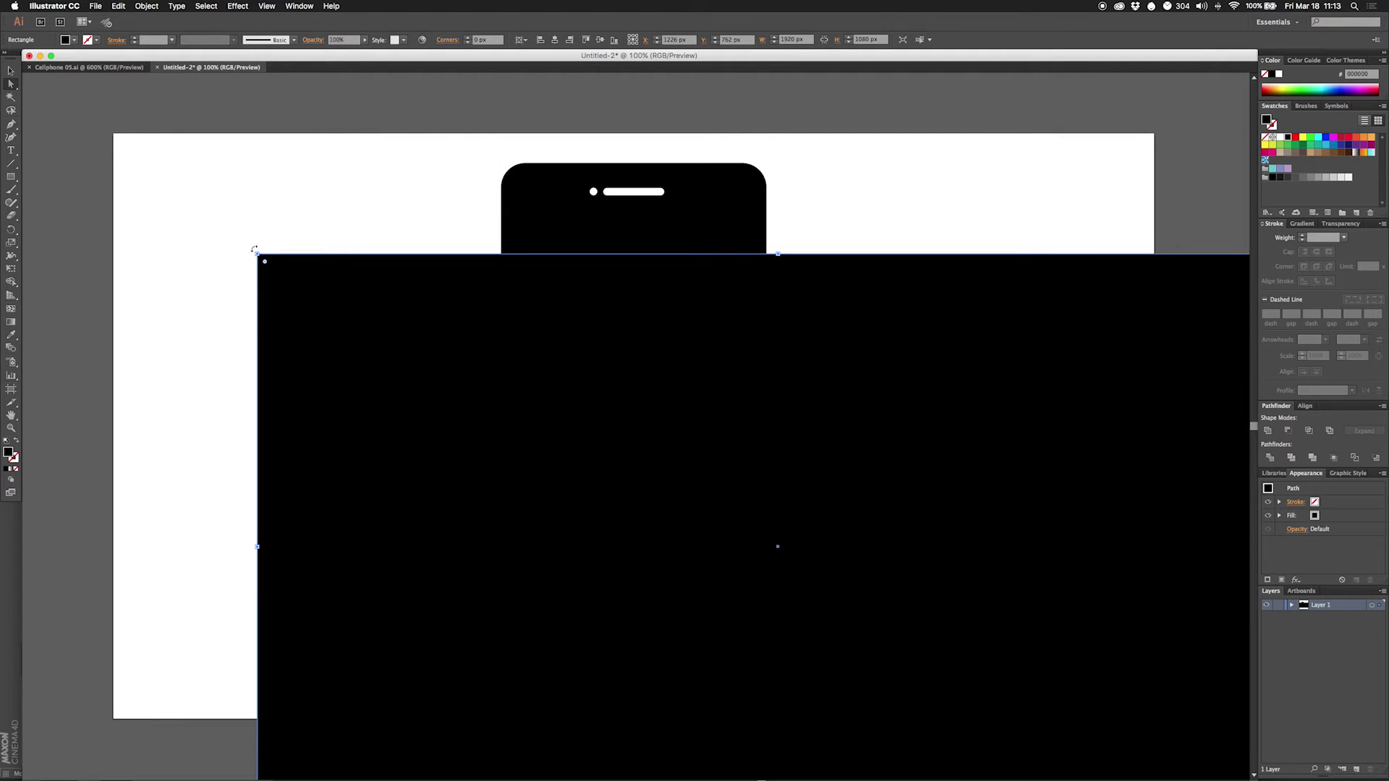
left_click_drag(254, 250, 938, 177)
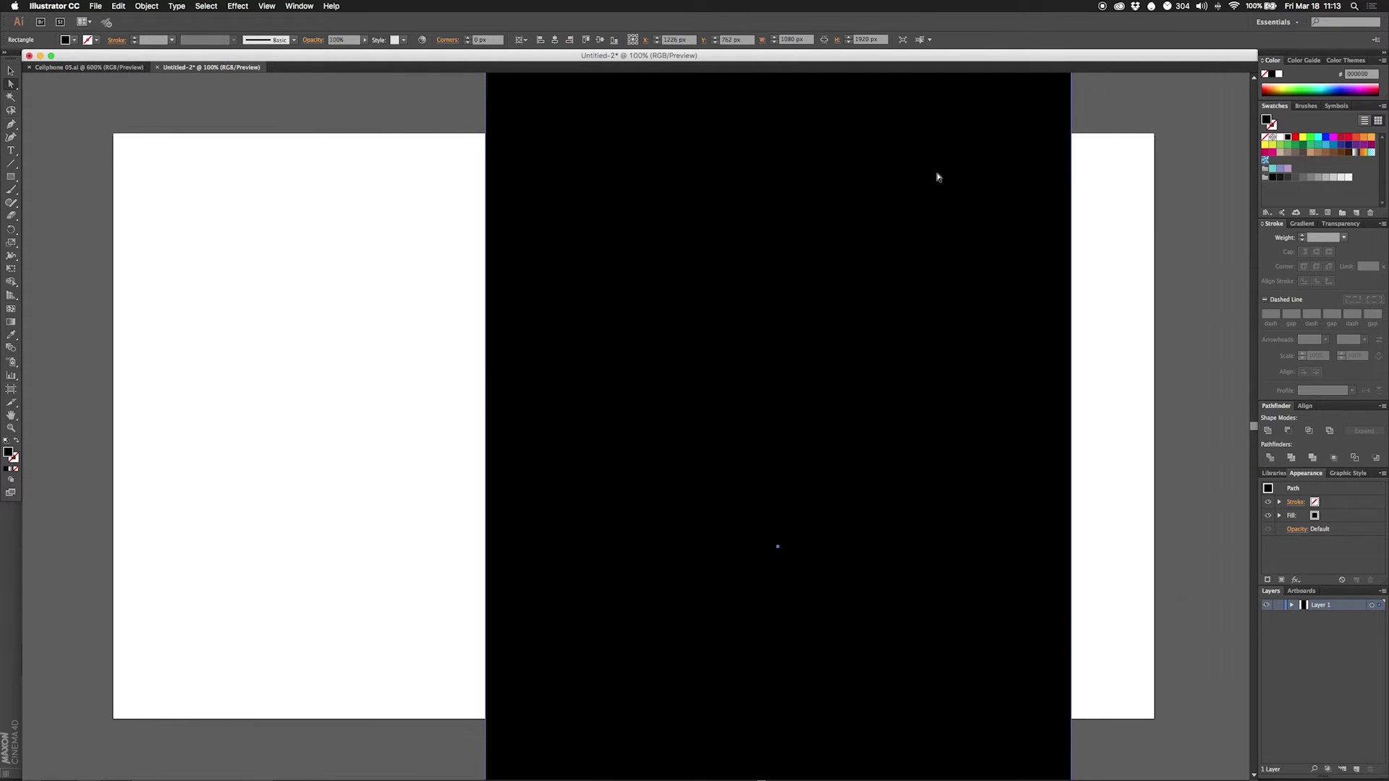
key("super+minus")
key("super+minus")
key("super+minus")
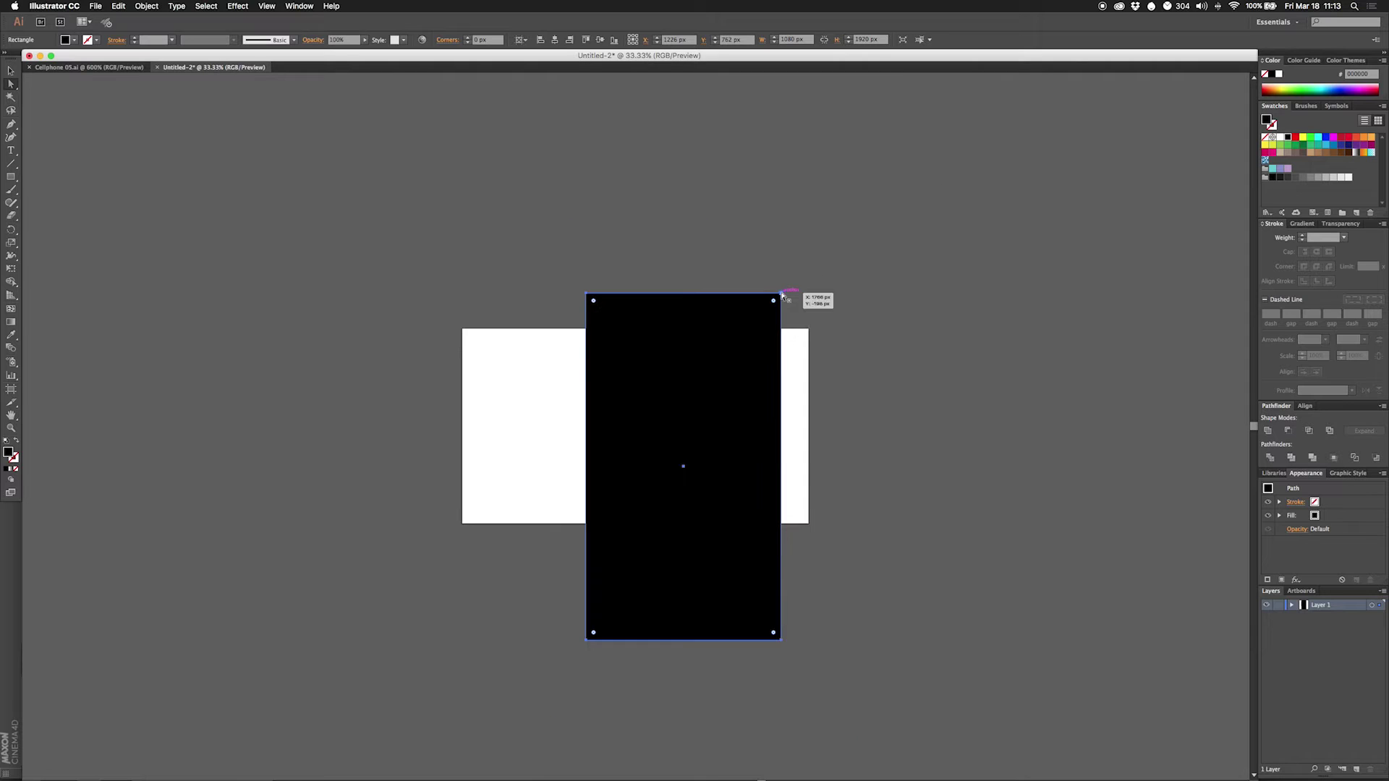
left_click_drag(774, 299, 718, 415, "alt+shift")
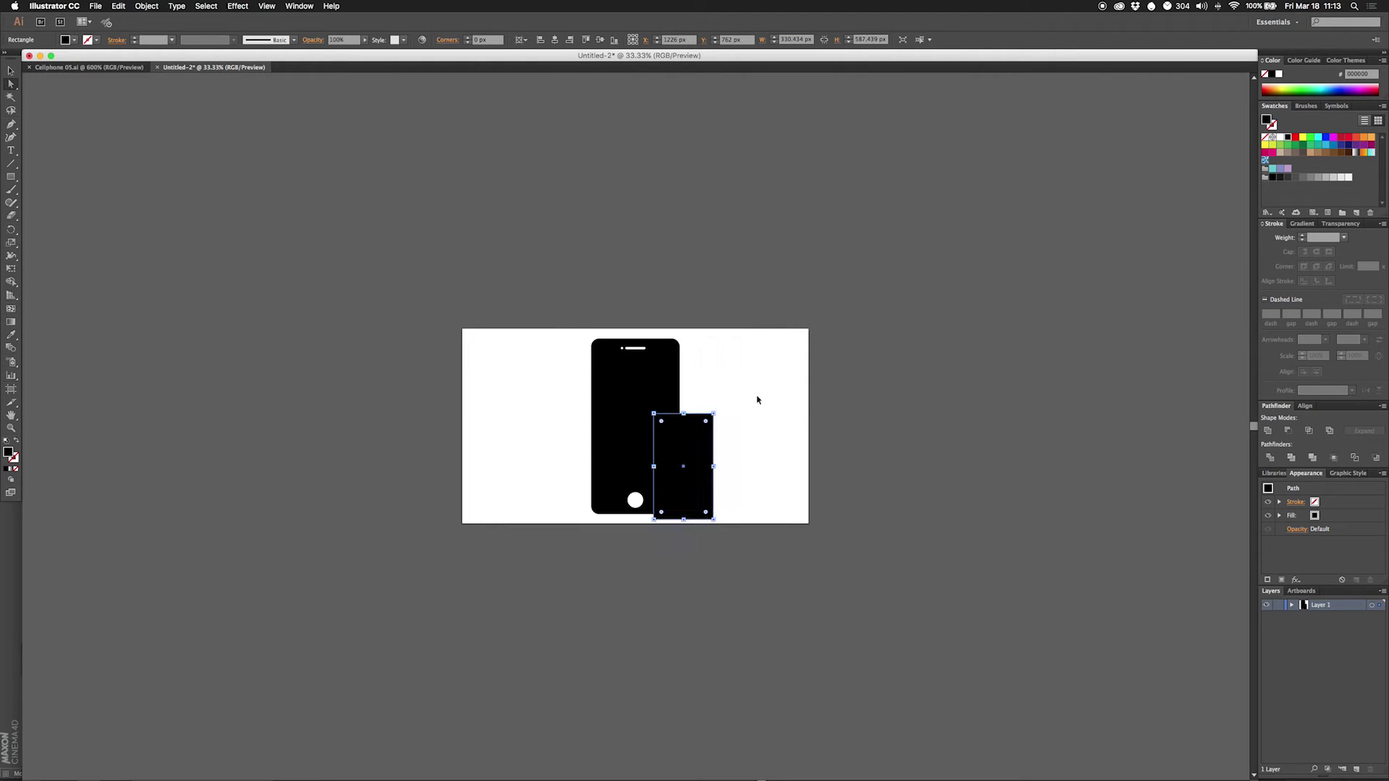
key("super+plus")
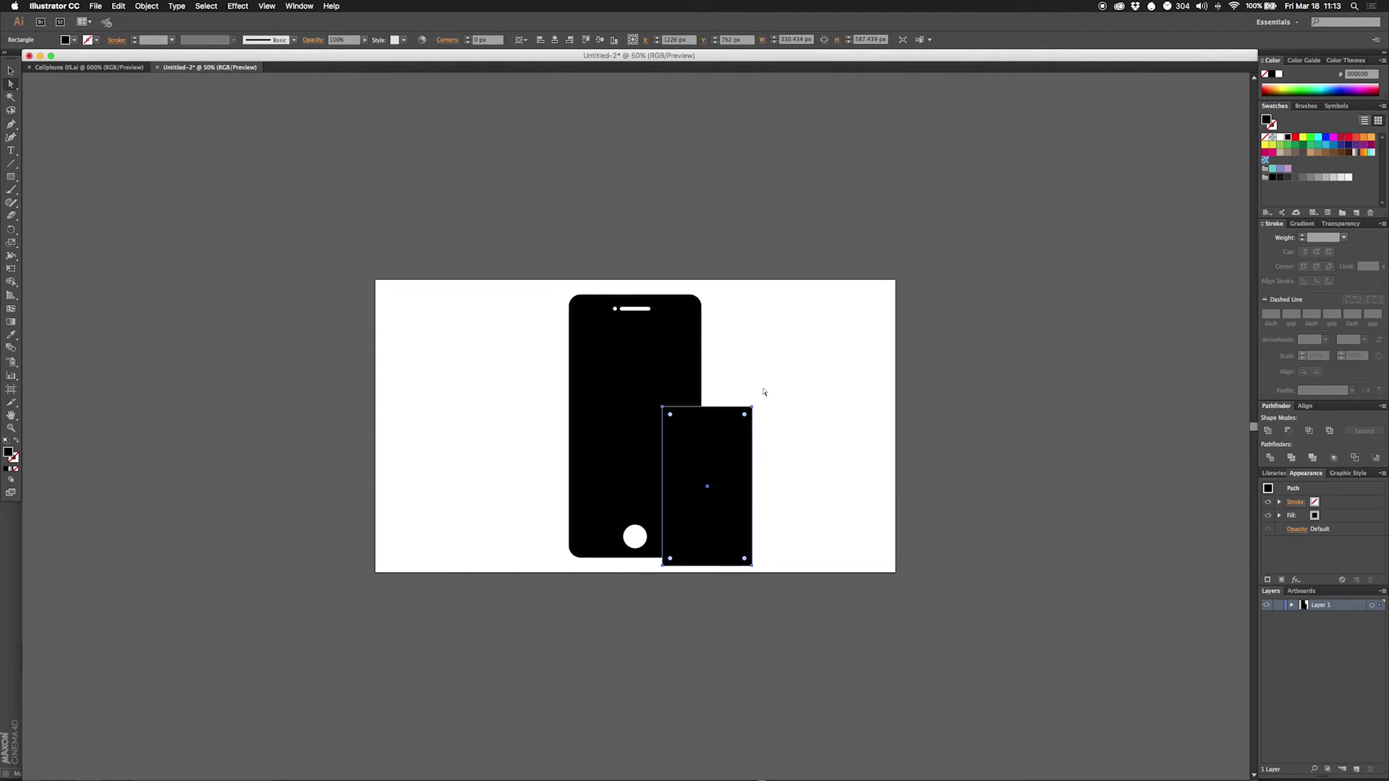
left_click_drag(750, 409, 685, 339)
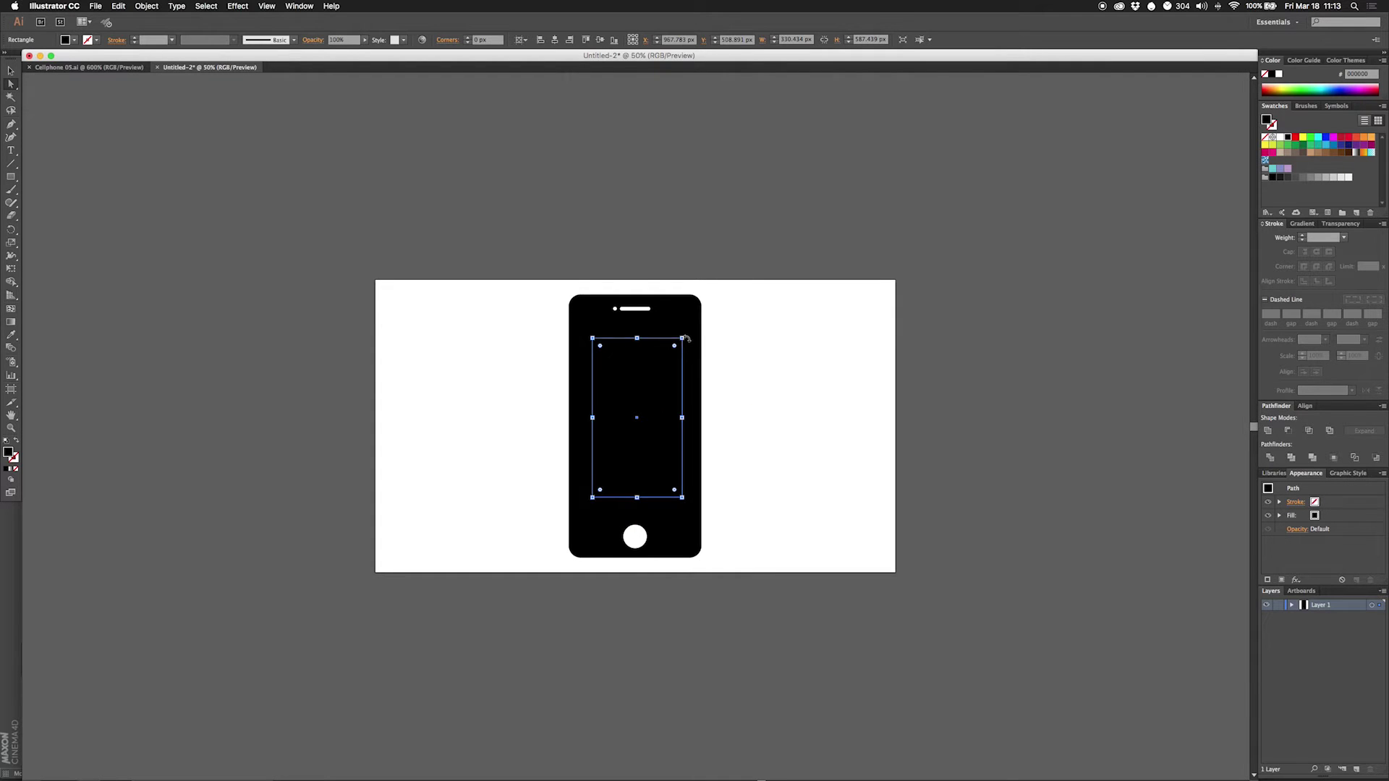
Step: Fill the rectangle white (FFFFFF), enlarge it to fill the phone screen, and select all artwork
double_click(12, 455)
left_click(586, 178)
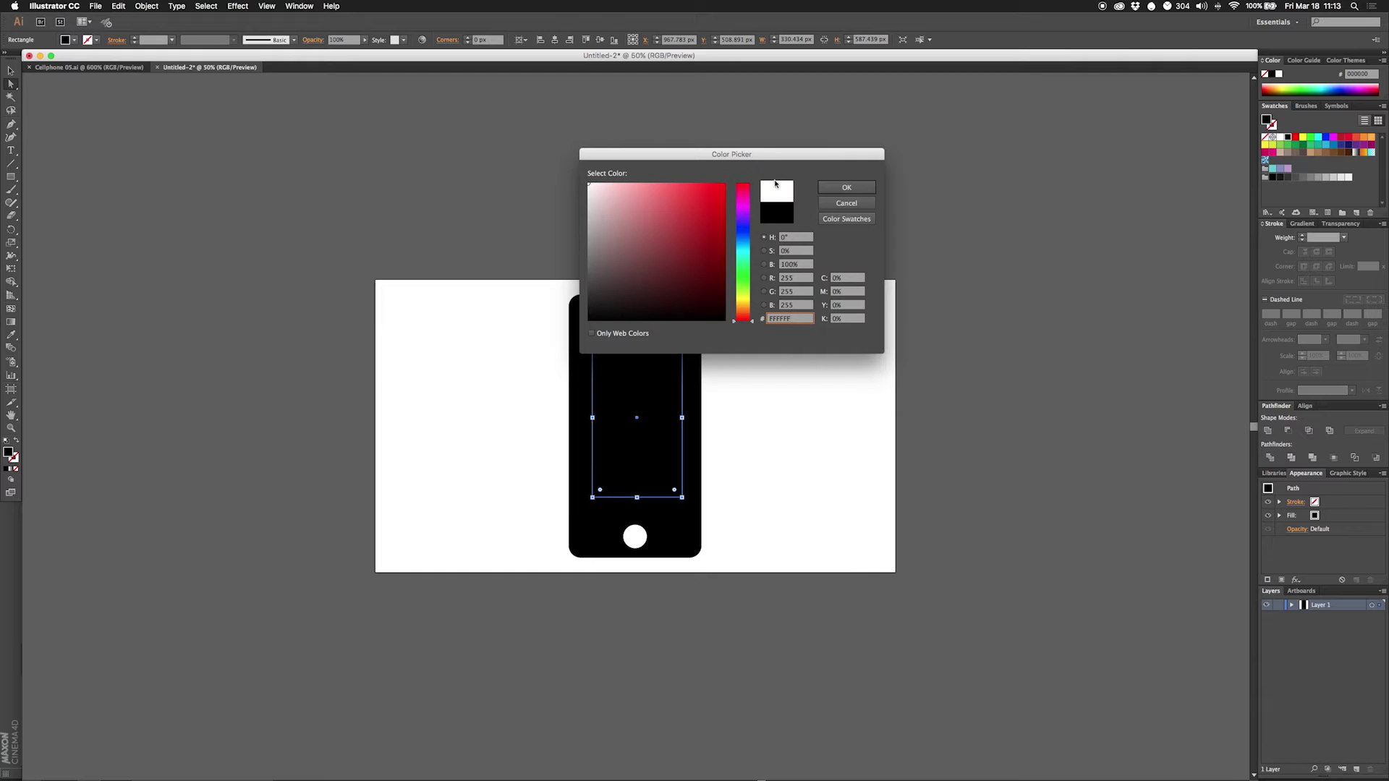
left_click(847, 187)
left_click_drag(682, 339, 694, 317)
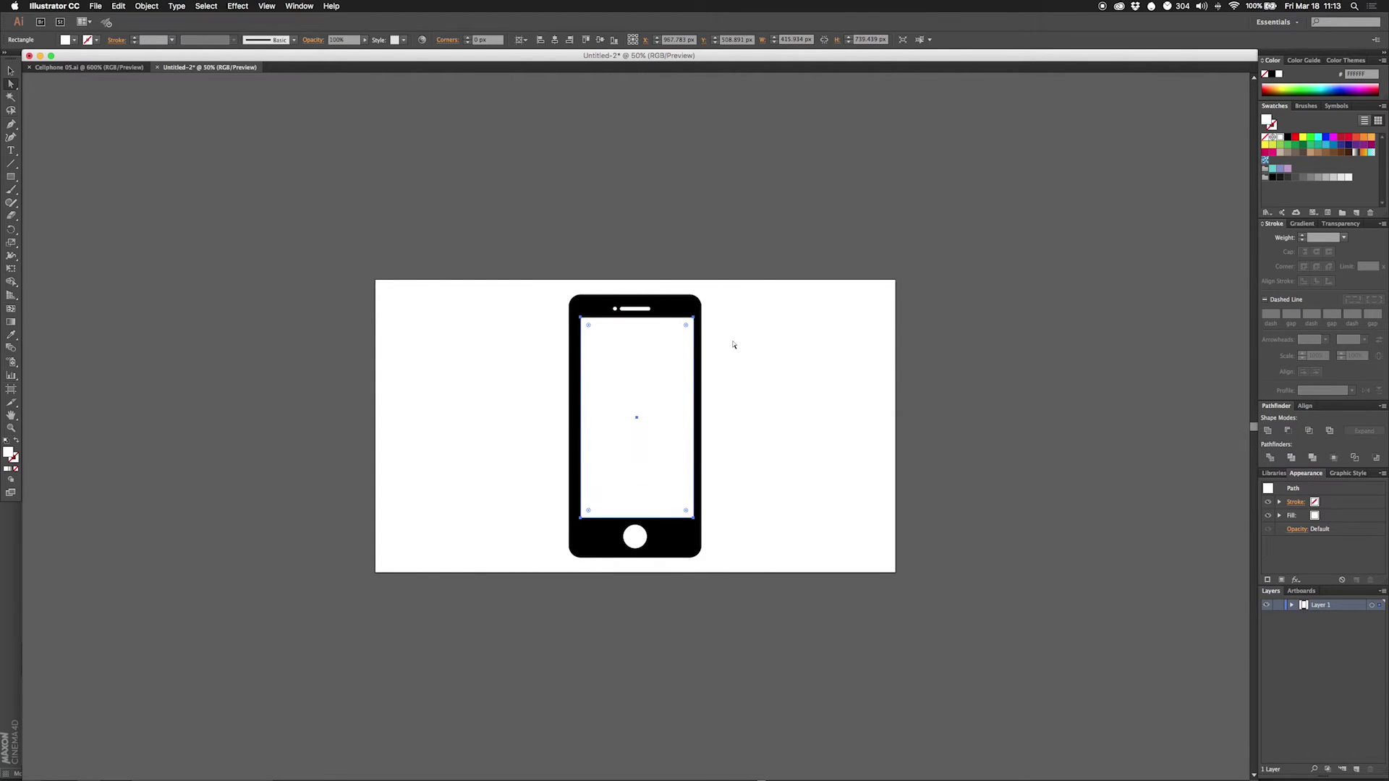
key("super+a")
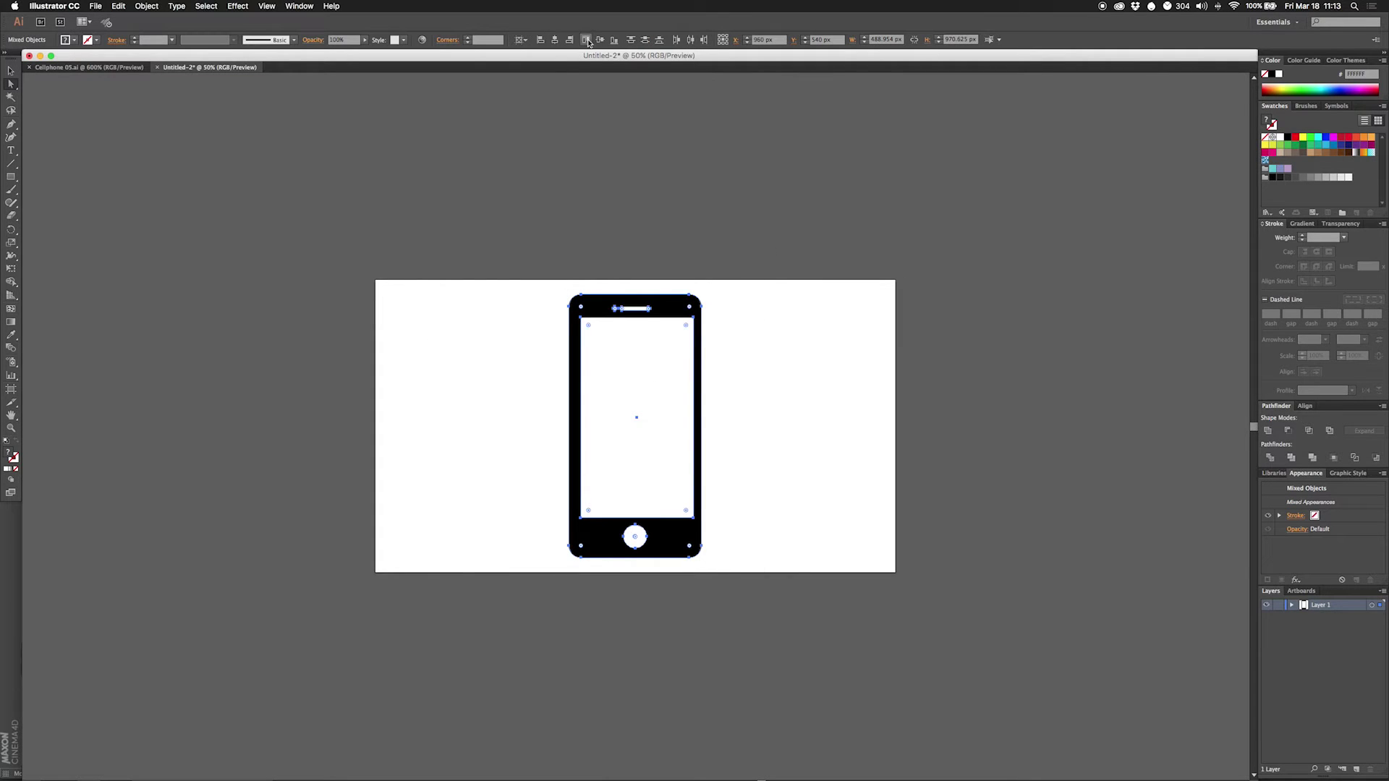
Step: Horizontally centre the white screen within the phone body
left_click(555, 40)
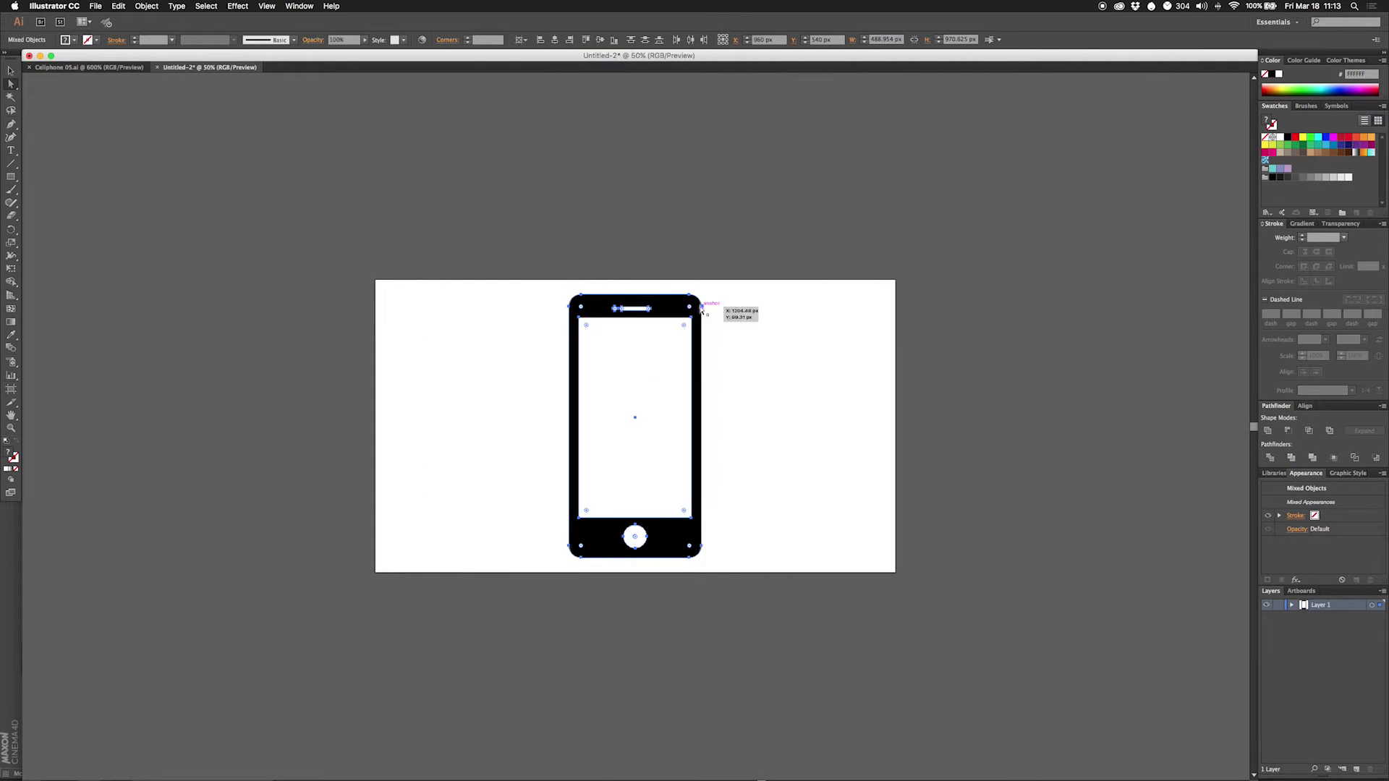
left_click(746, 340)
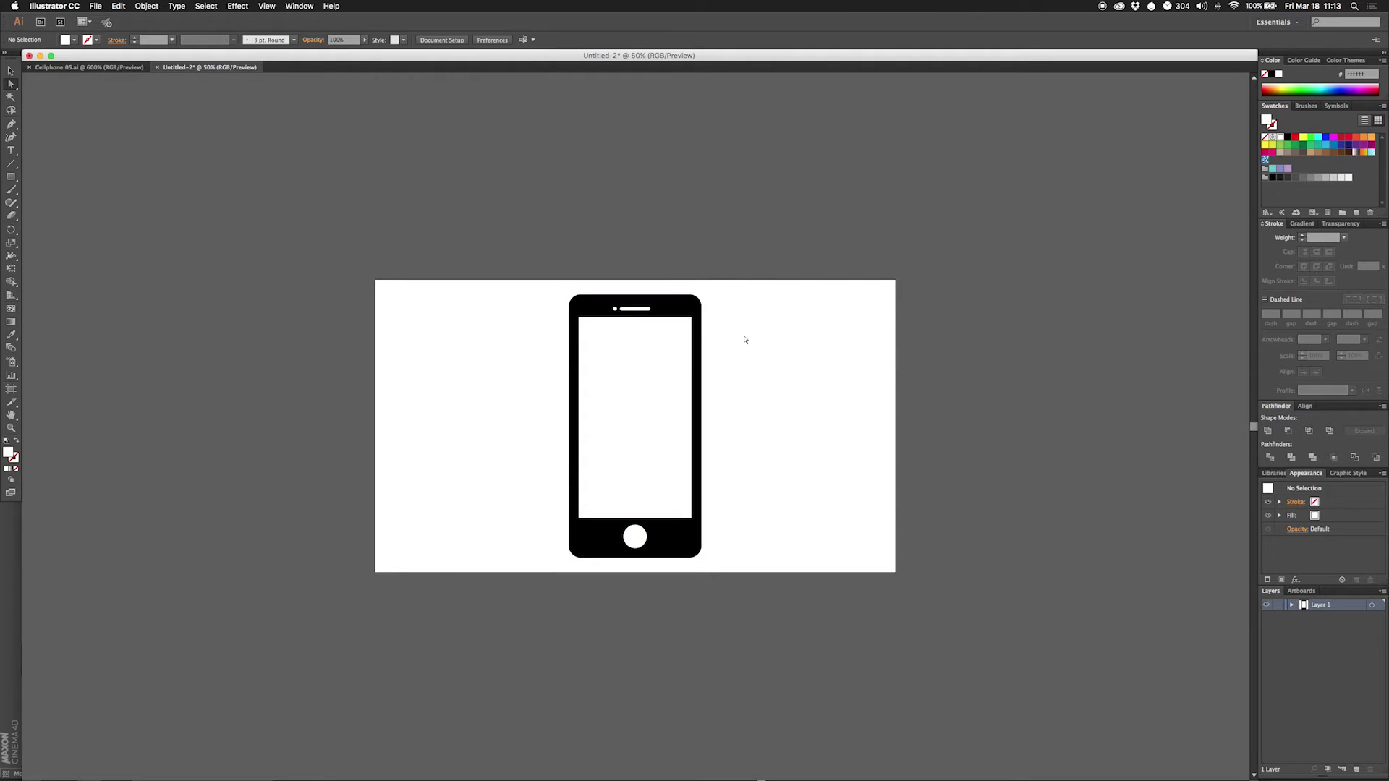
key("super+equal")
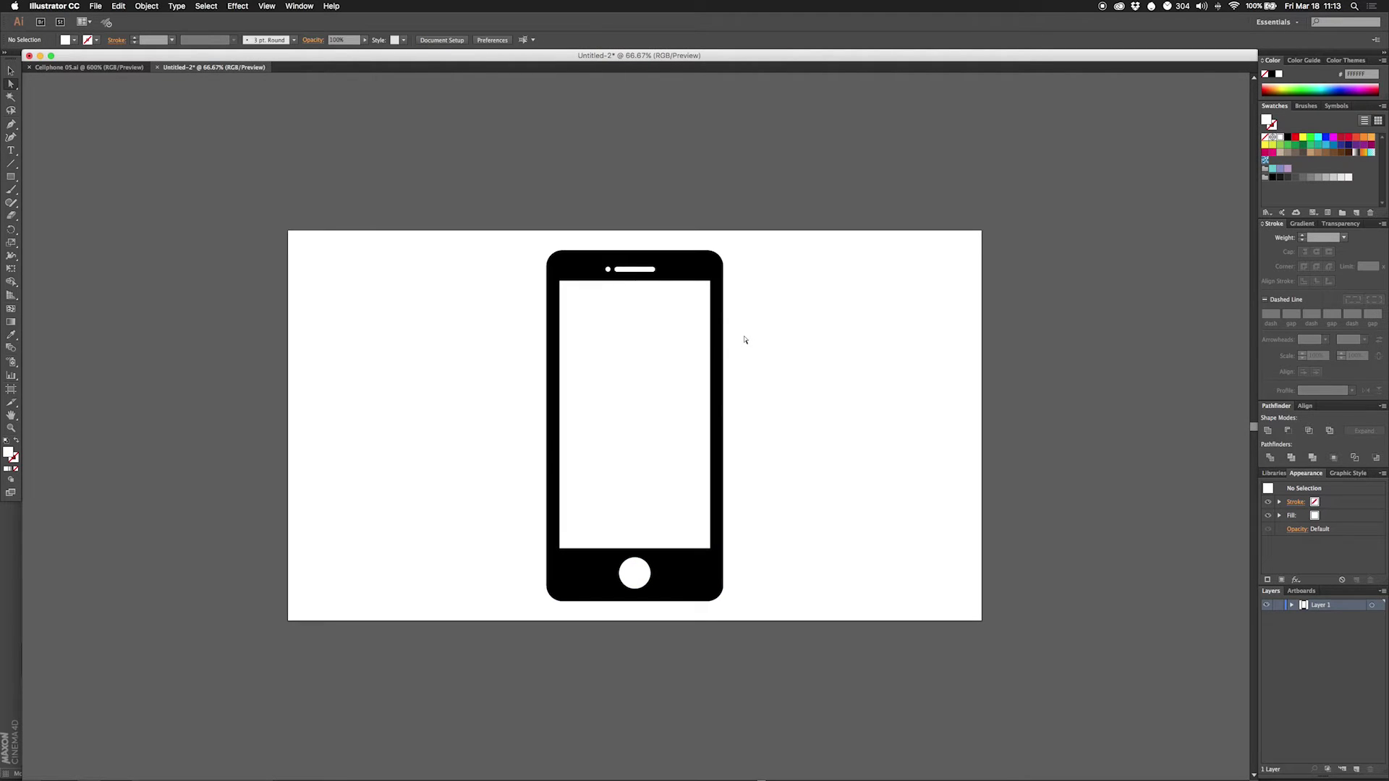
Step: Save the artwork as iPhone.ai inside a newly created Devices folder
left_click(95, 6)
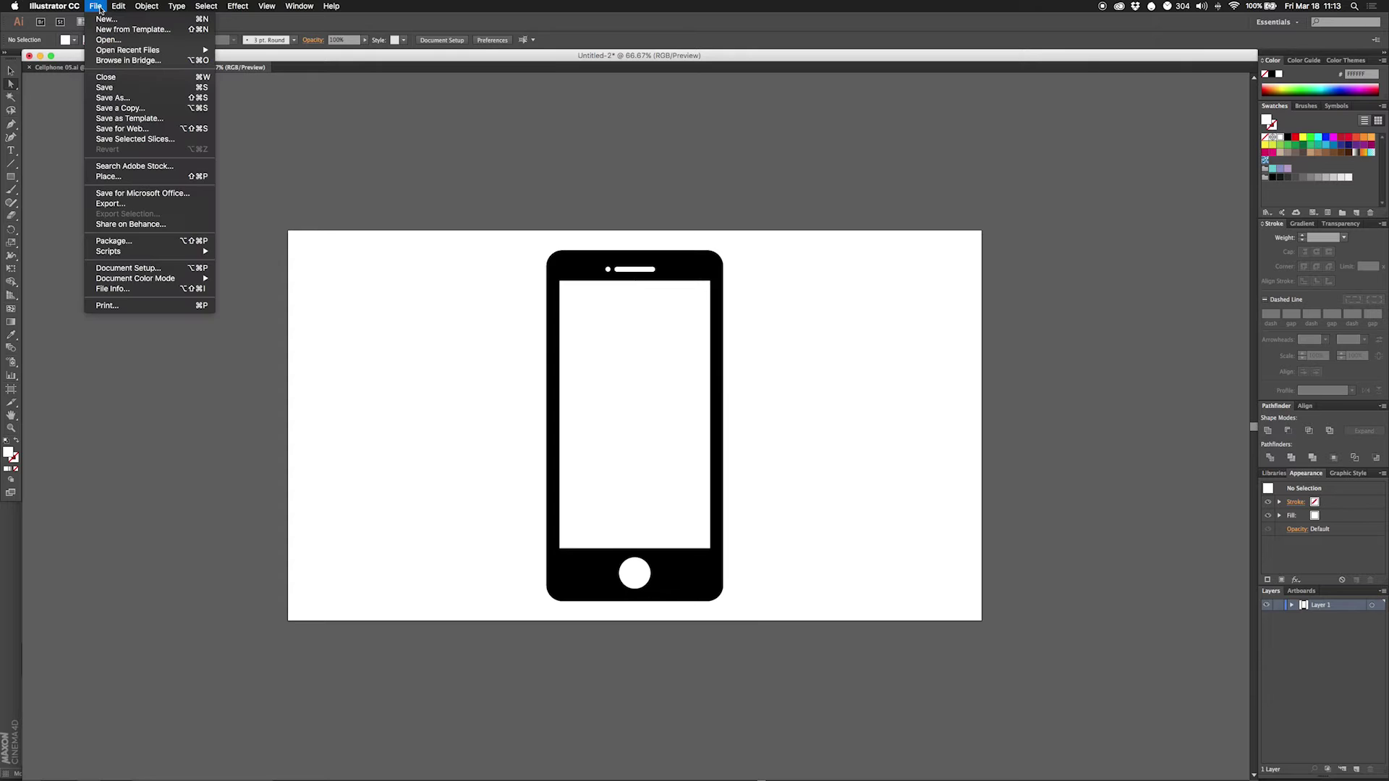
left_click(130, 84)
key("super+shift+n")
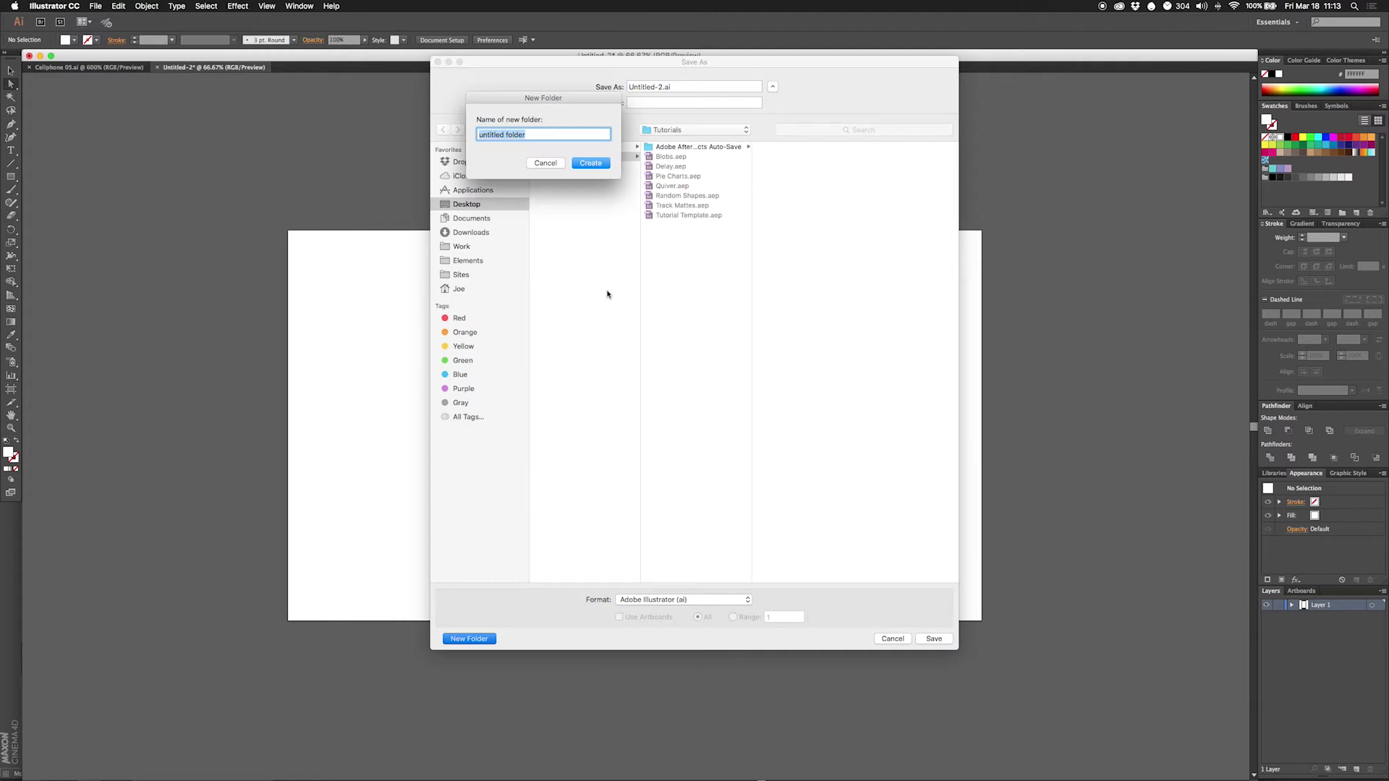
type("Devices")
key("Return")
type("iPhone")
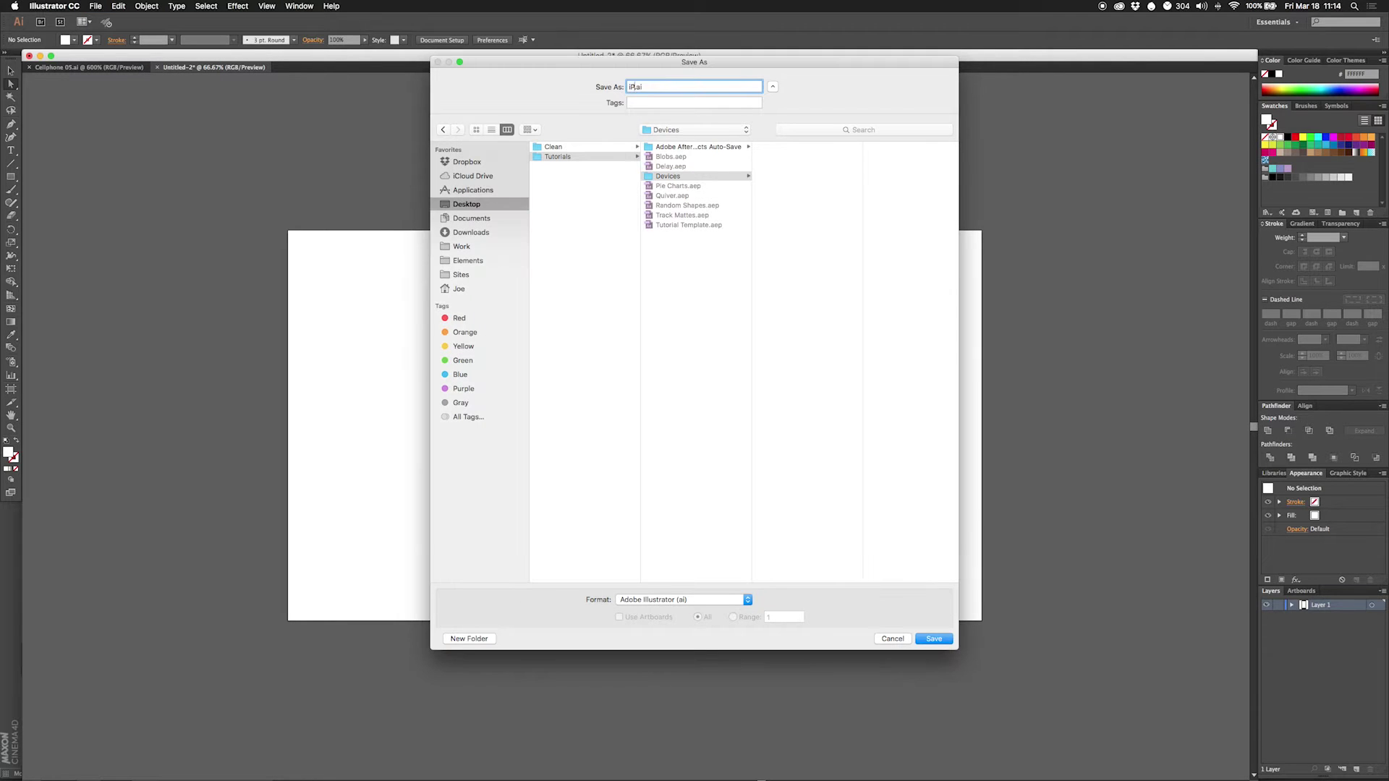
key("Return")
left_click(518, 453)
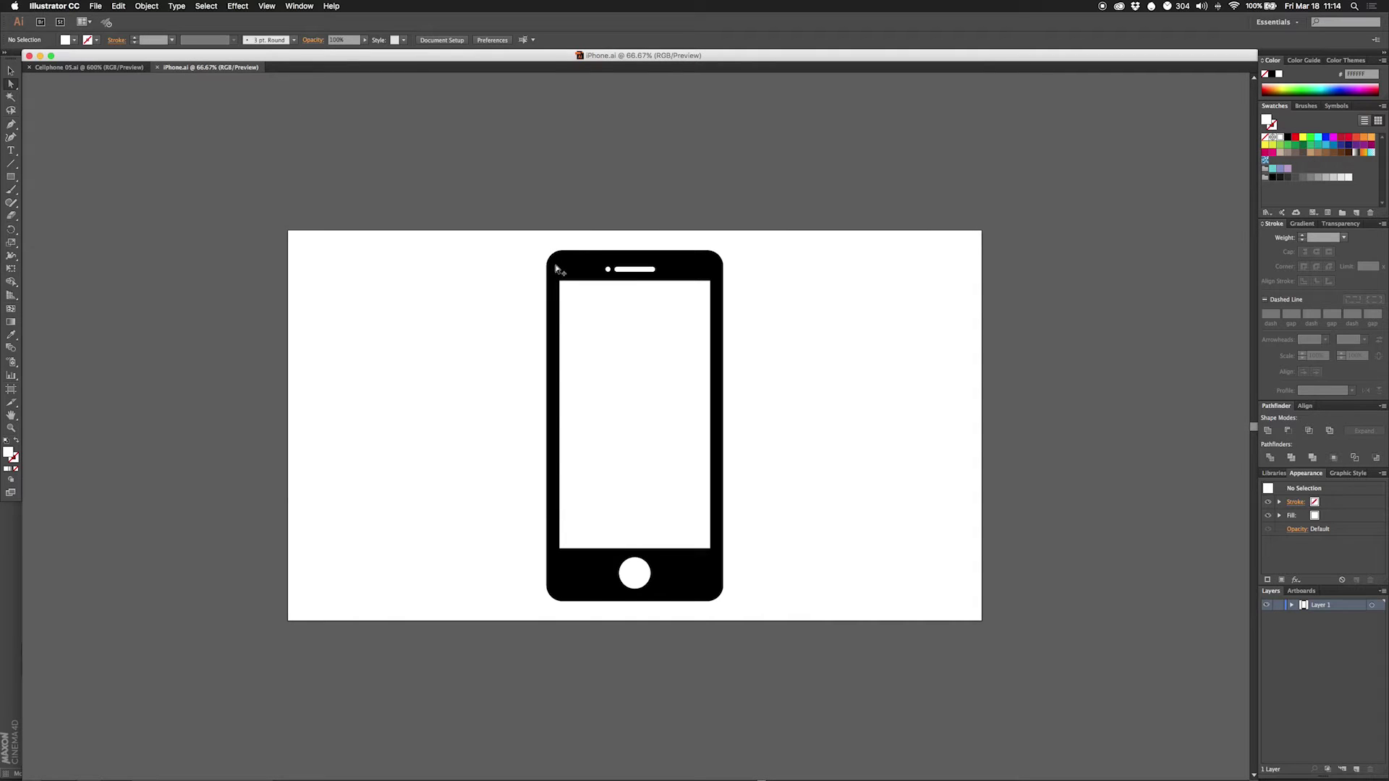
left_click_drag(555, 266, 706, 573)
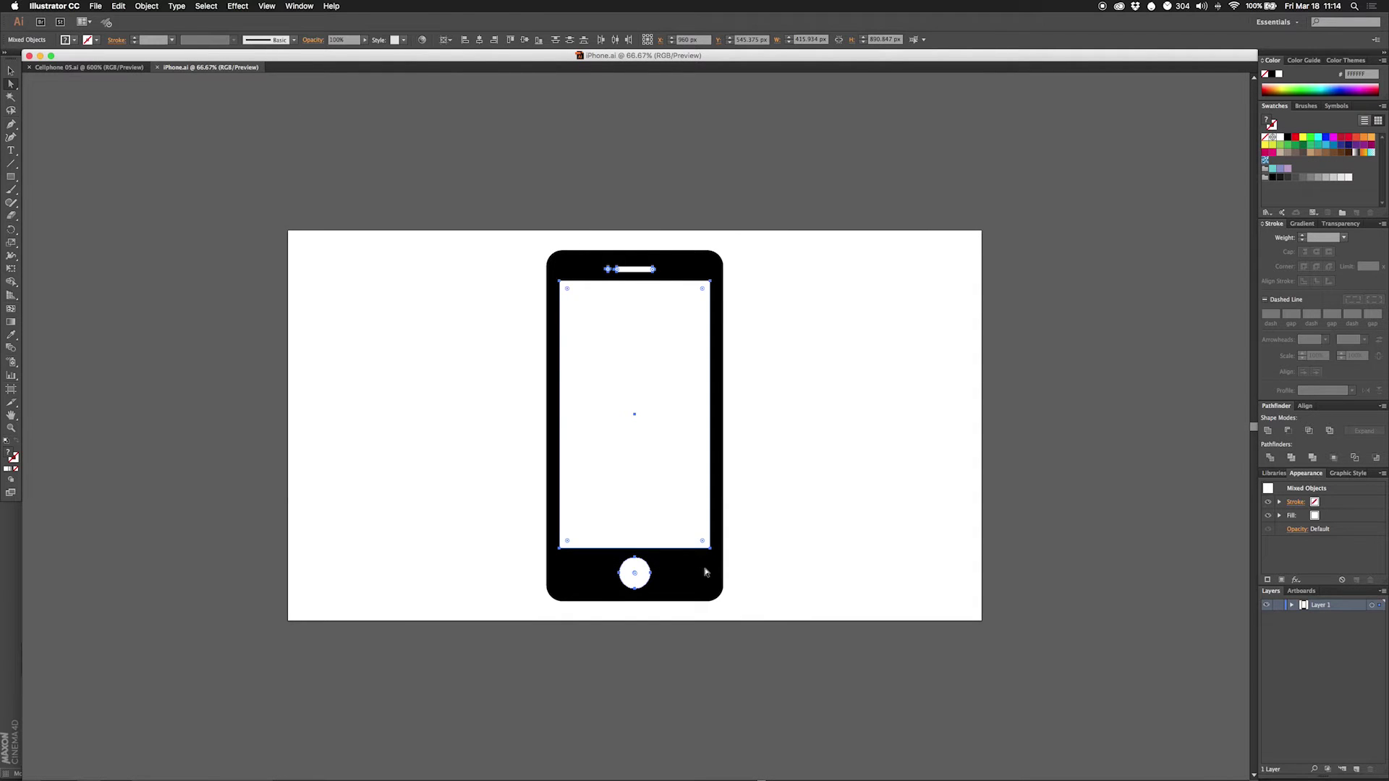
Step: Delete the screen, speaker and home button, and release the phone body into a plain path
key("Delete")
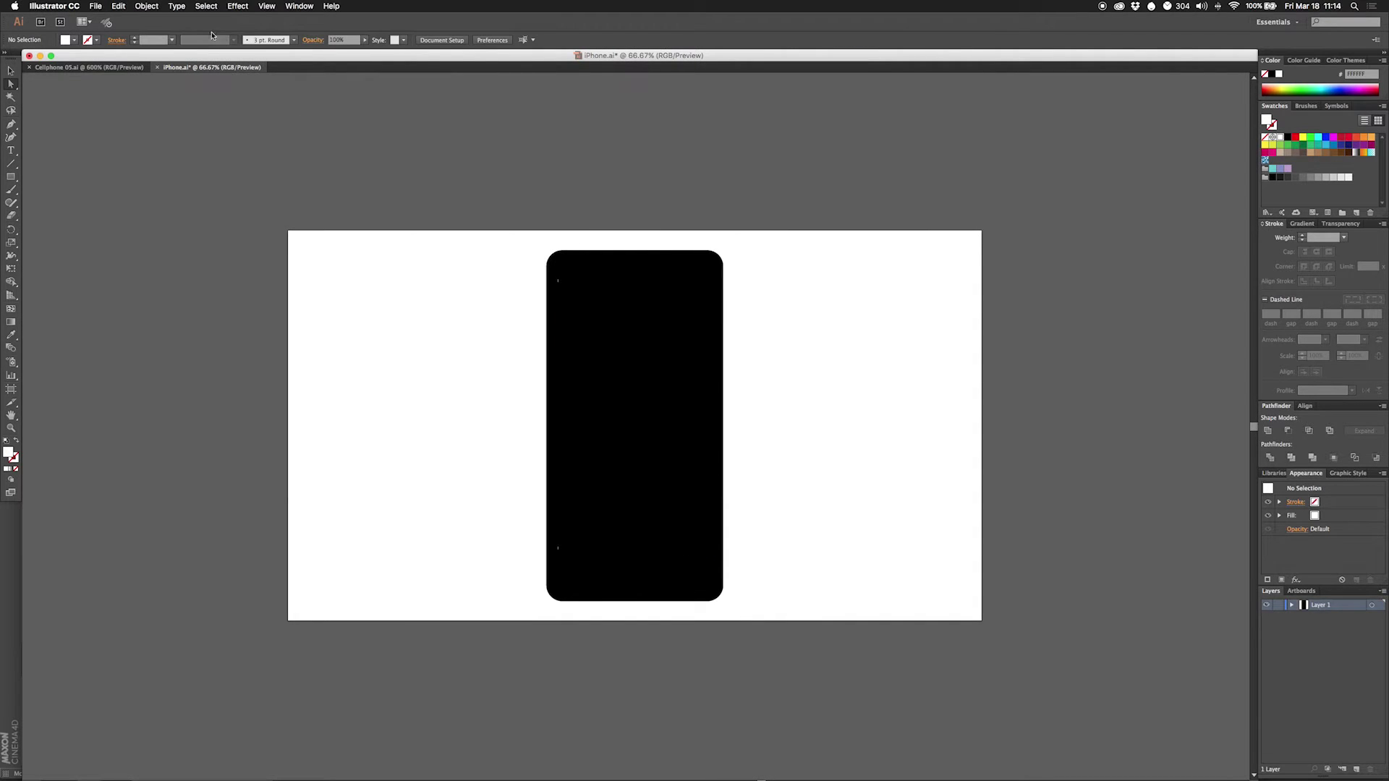
left_click(1292, 605)
left_click(1371, 619)
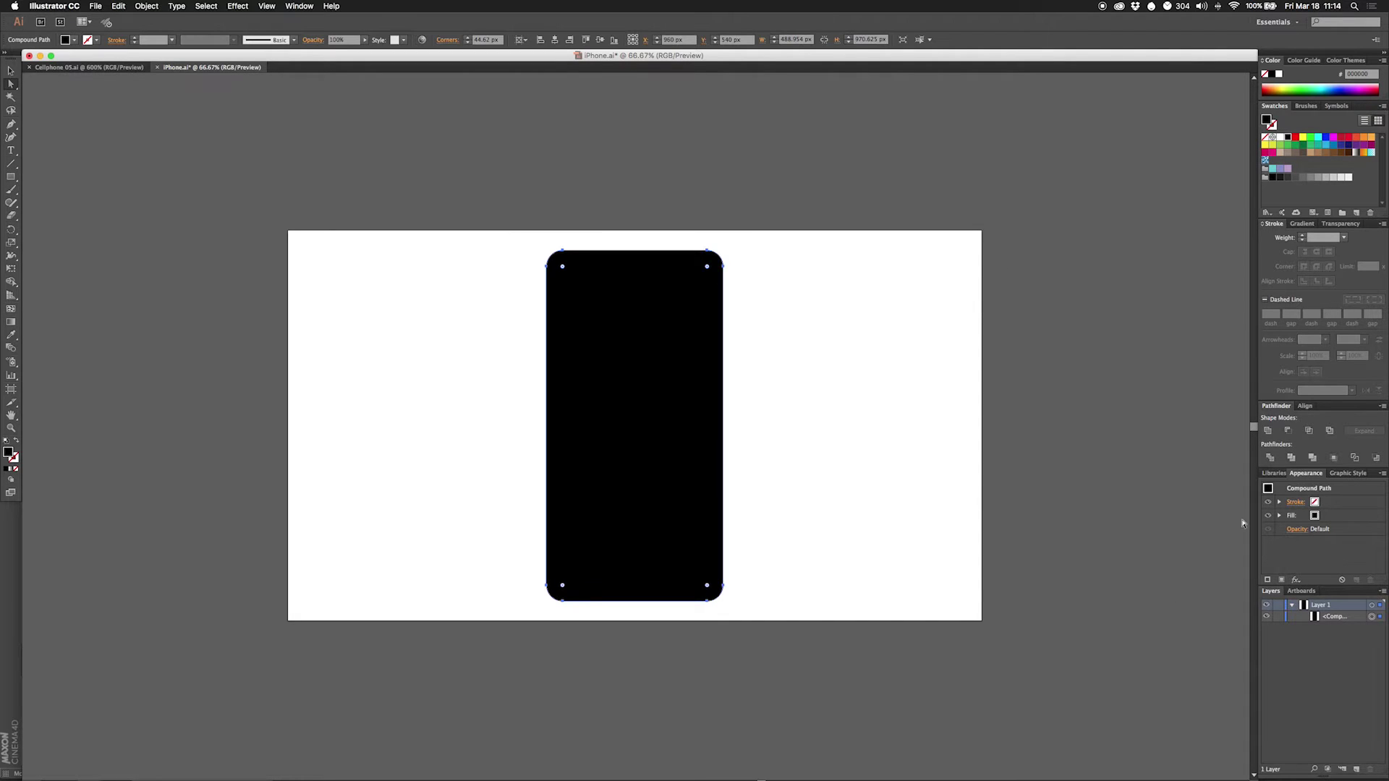
left_click(1268, 430)
Step: Save the black phone shape as iPhoneOutline.ai with Illustrator CC options
left_click(95, 6)
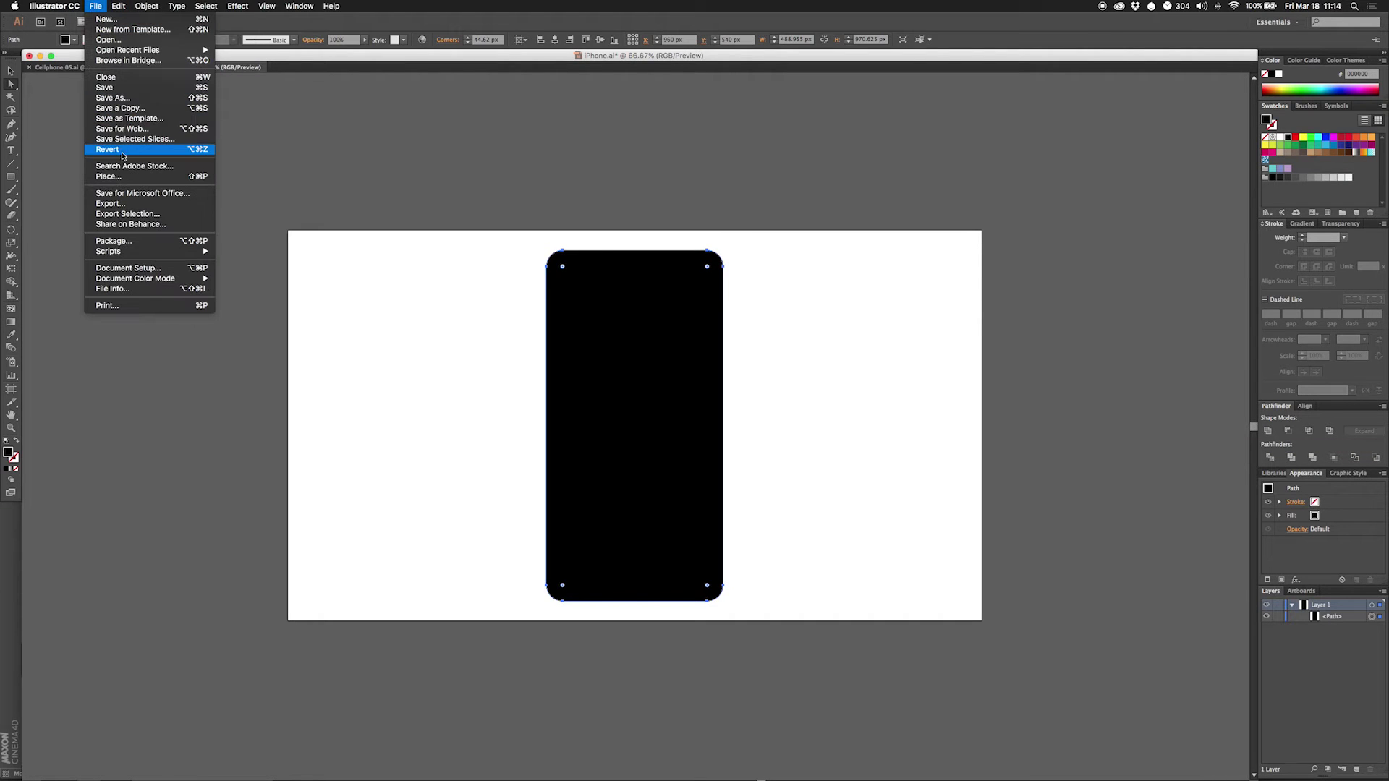
left_click(118, 99)
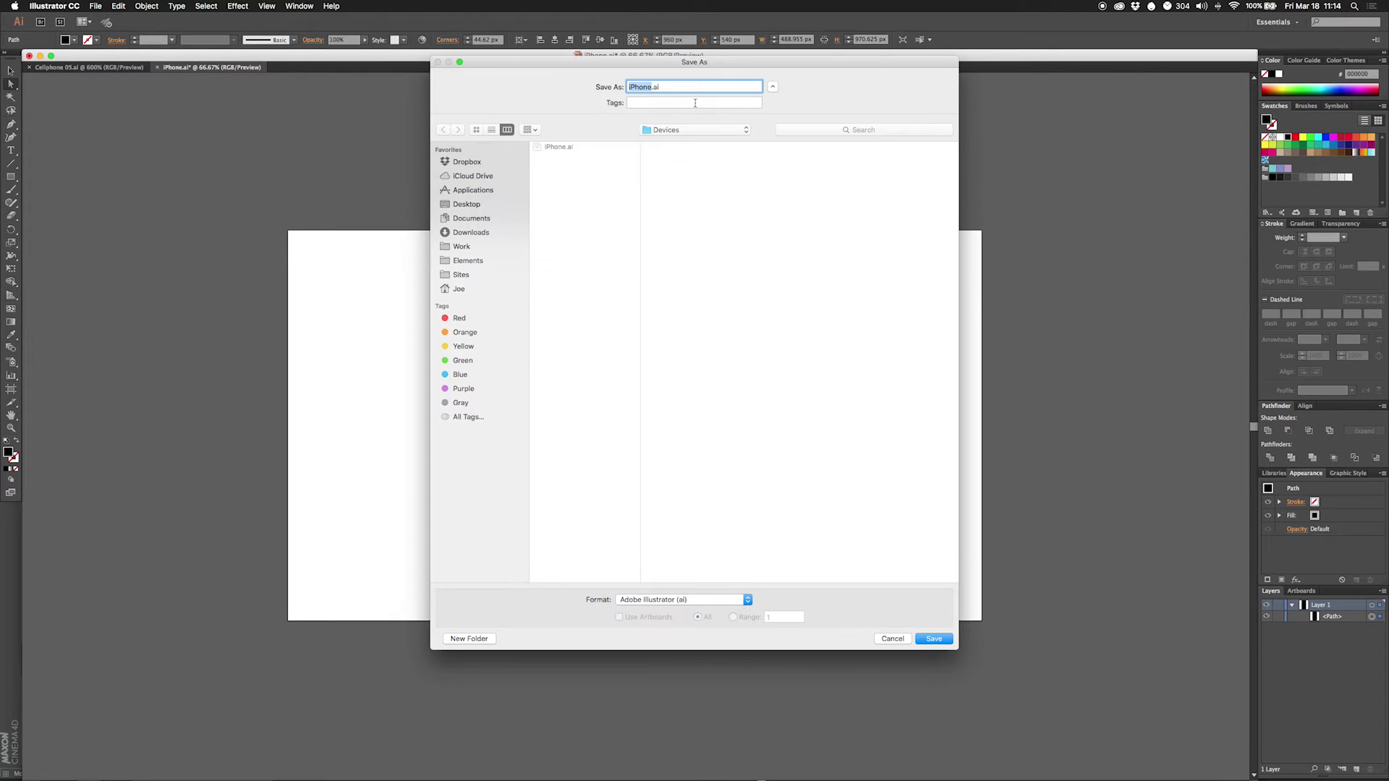
key("Right")
key("Return")
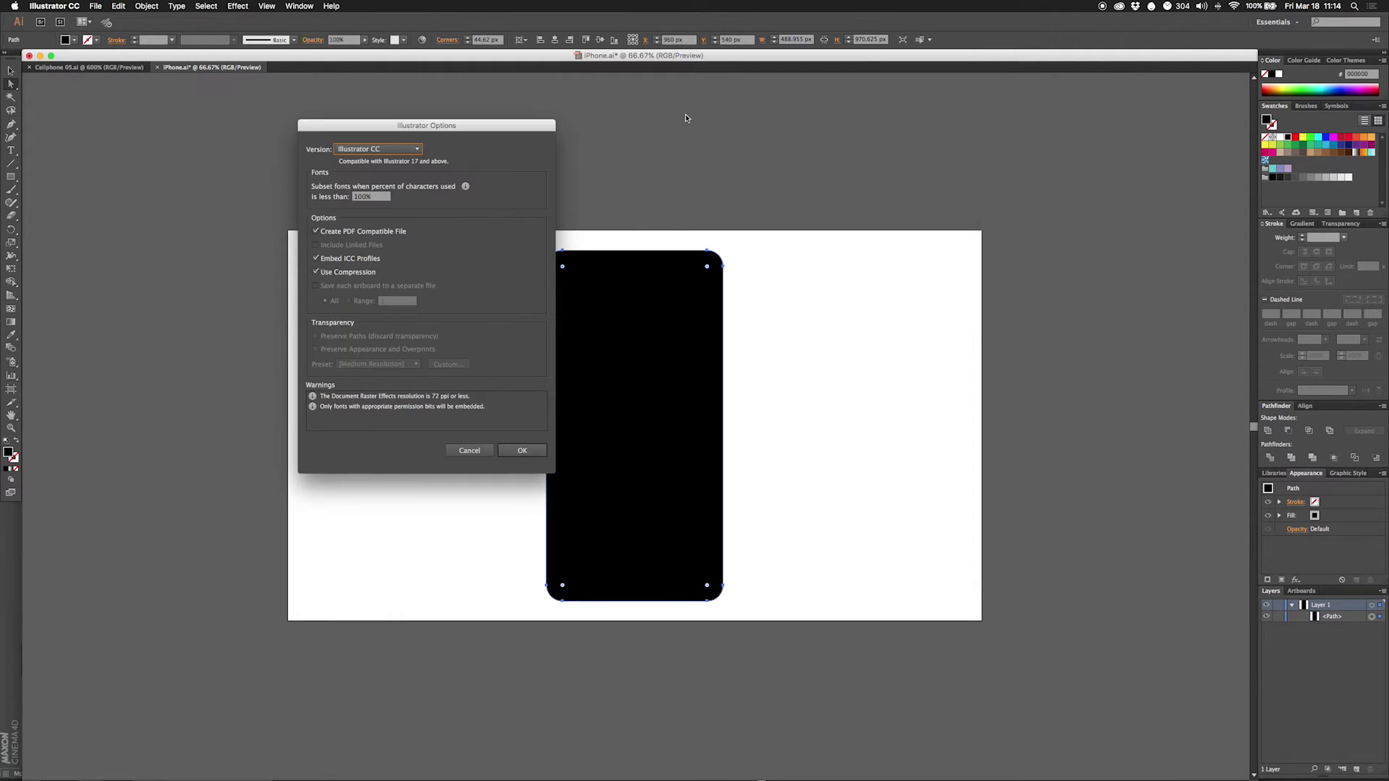
left_click(526, 450)
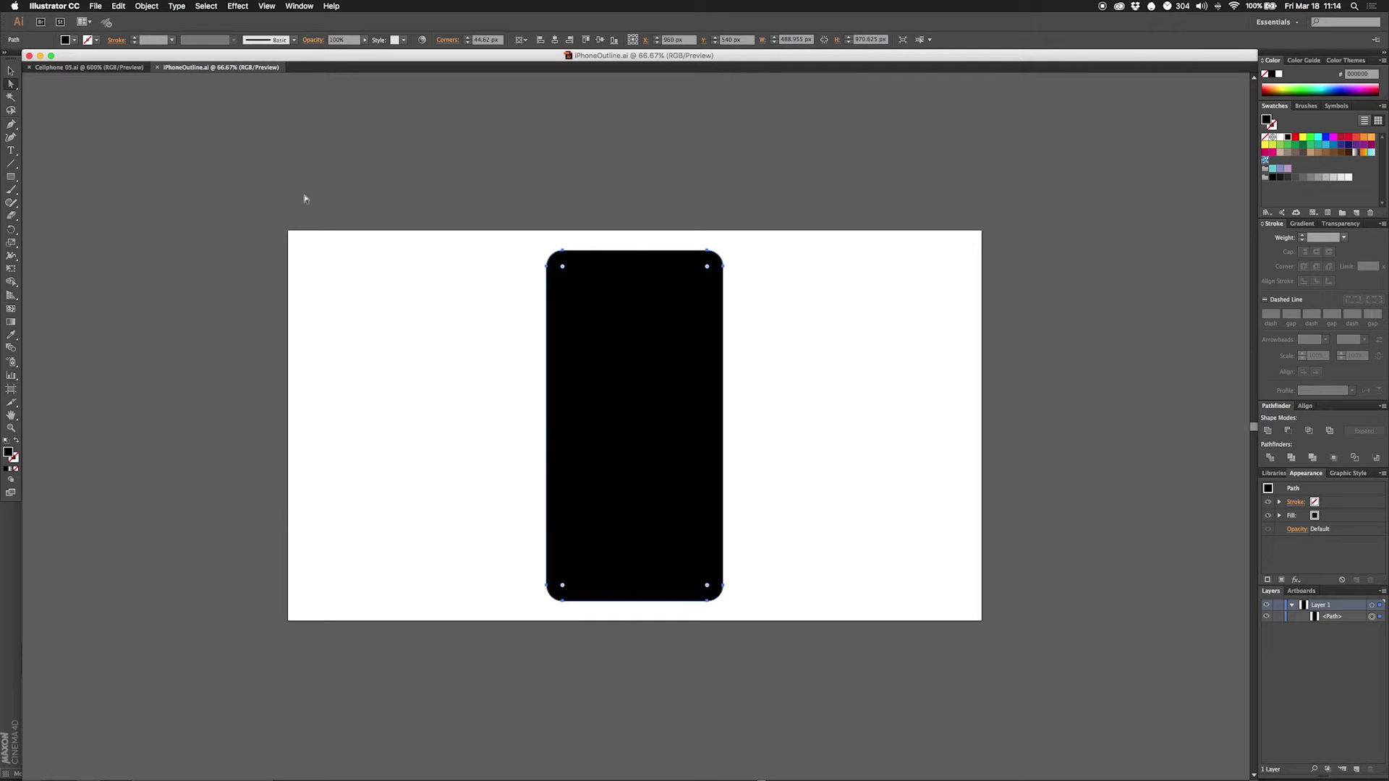
Step: Quit Illustrator clearing the clipboard, then add a CV-ArtSmart Object to the Cinema 4D scene
key("super+q")
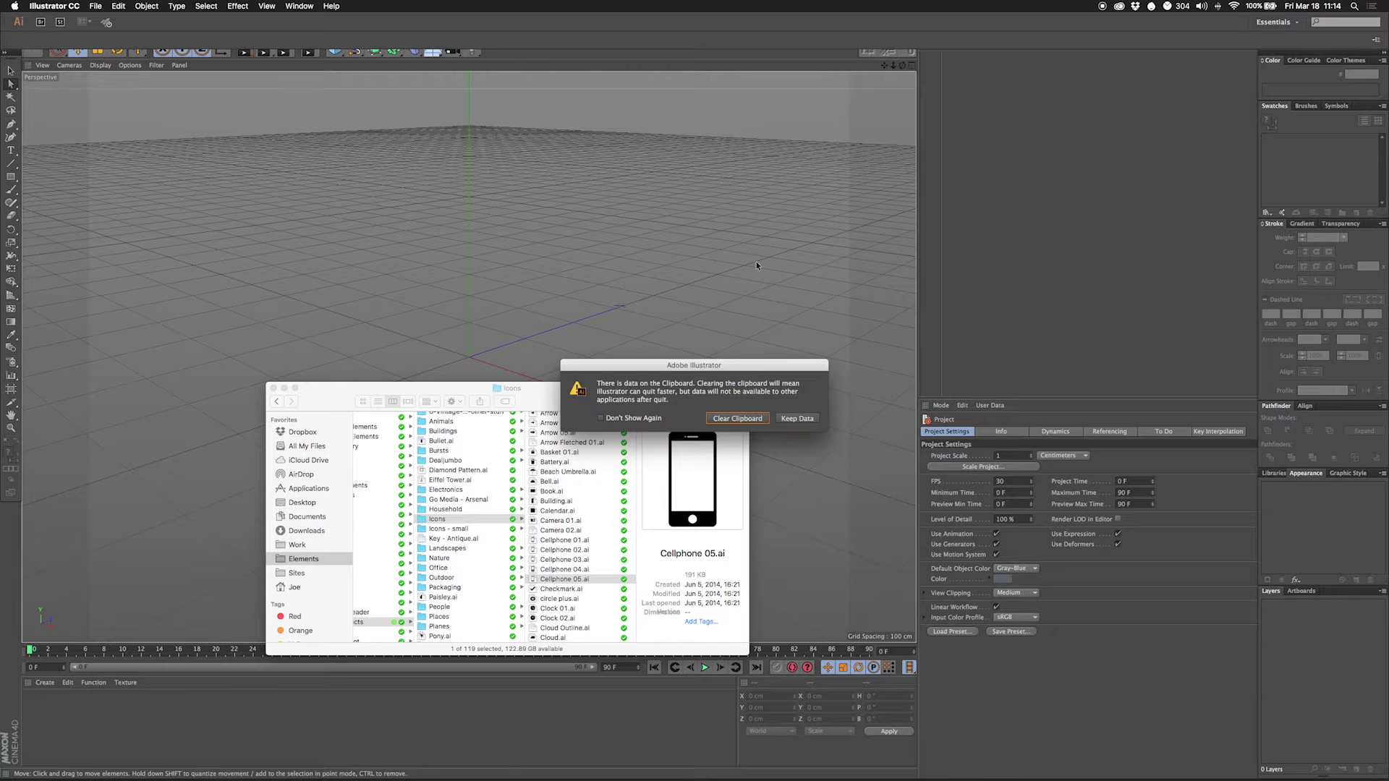
left_click(738, 418)
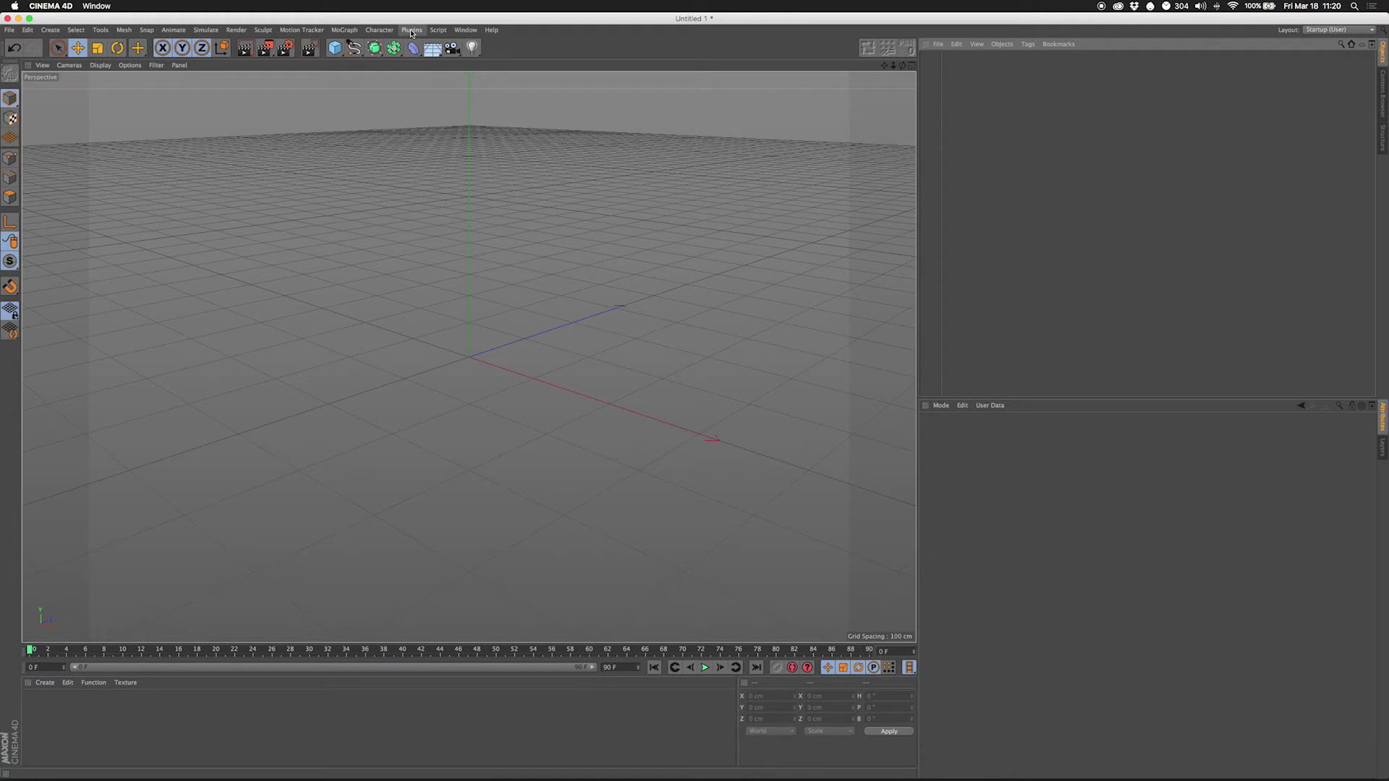
left_click(411, 30)
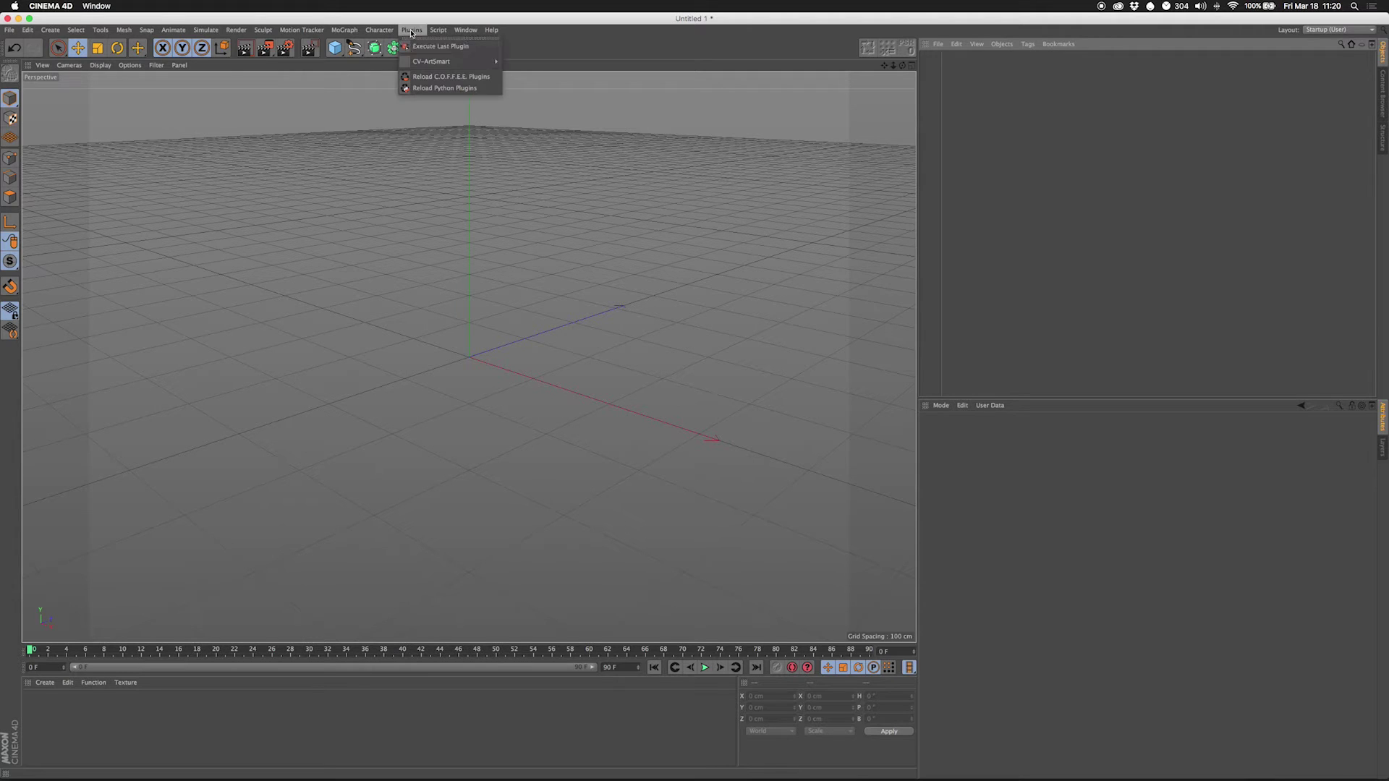
mouse_move(455, 62)
left_click(536, 76)
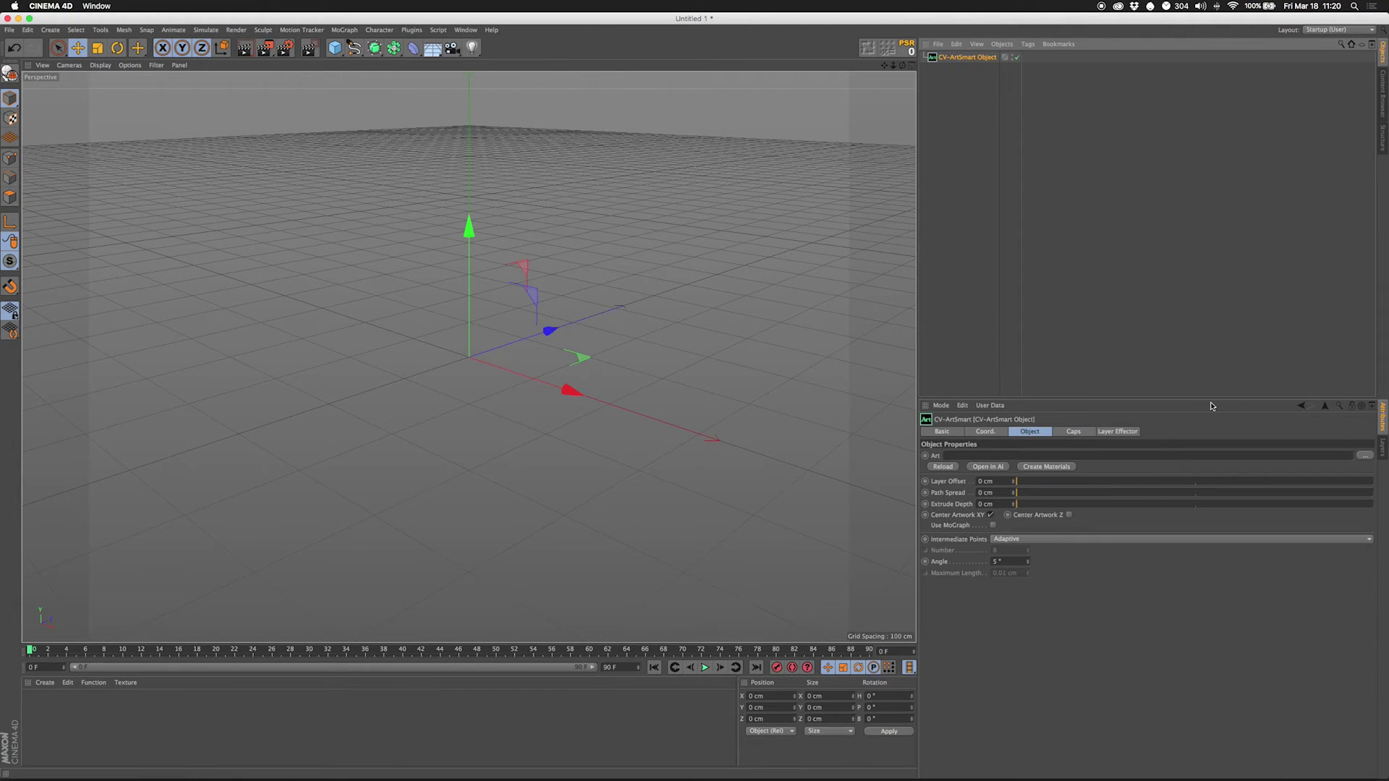
Step: Load iPhoneOutline.ai from the Devices folder as the ArtSmart artwork and extrude it into a phone body
left_click(1359, 454)
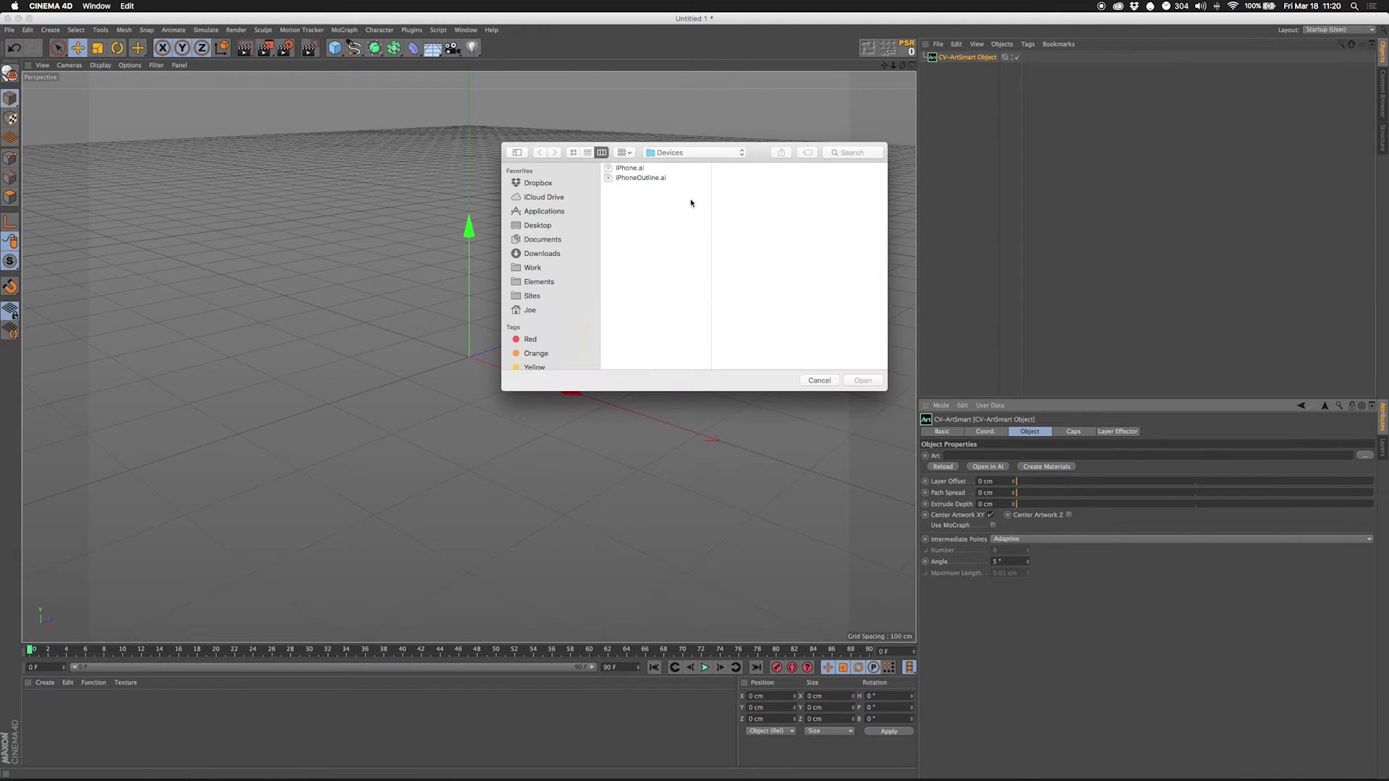
left_click(648, 178)
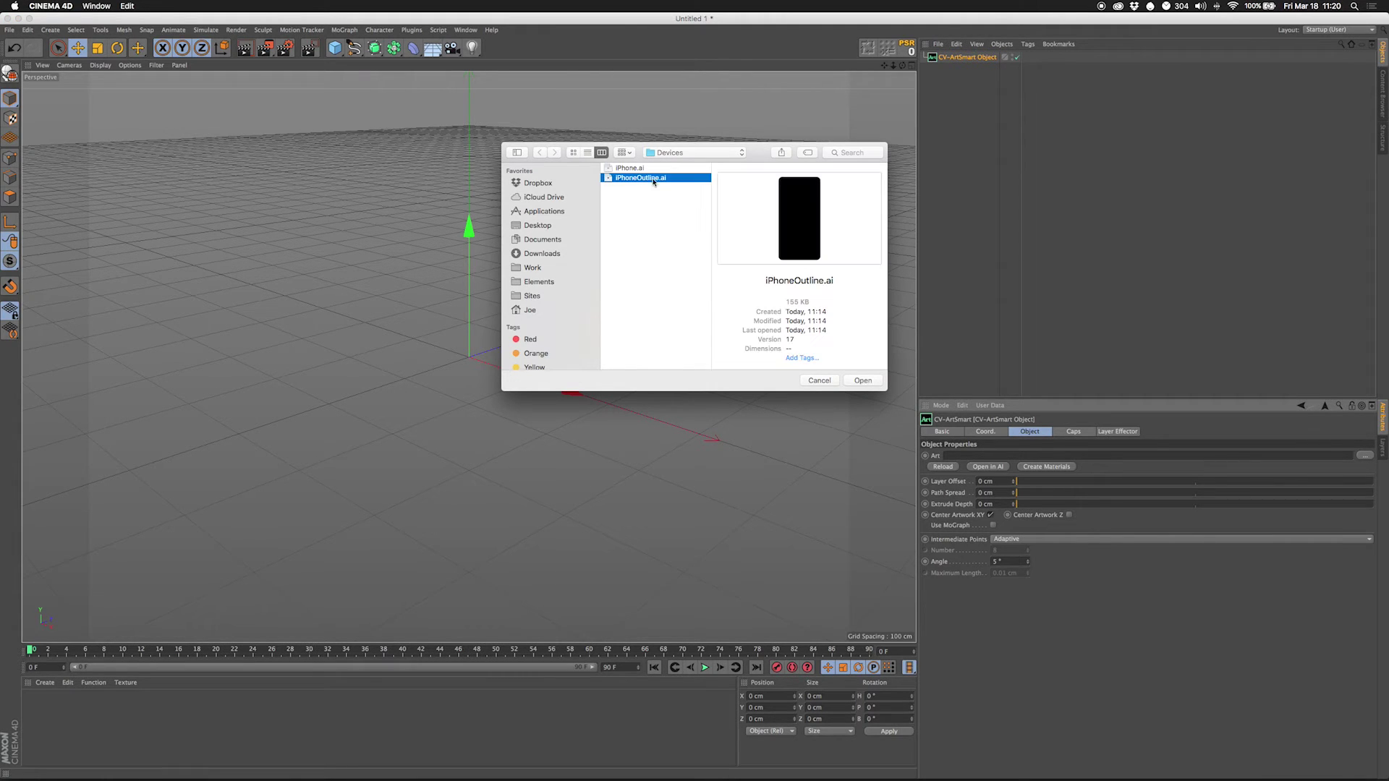
left_click(861, 381)
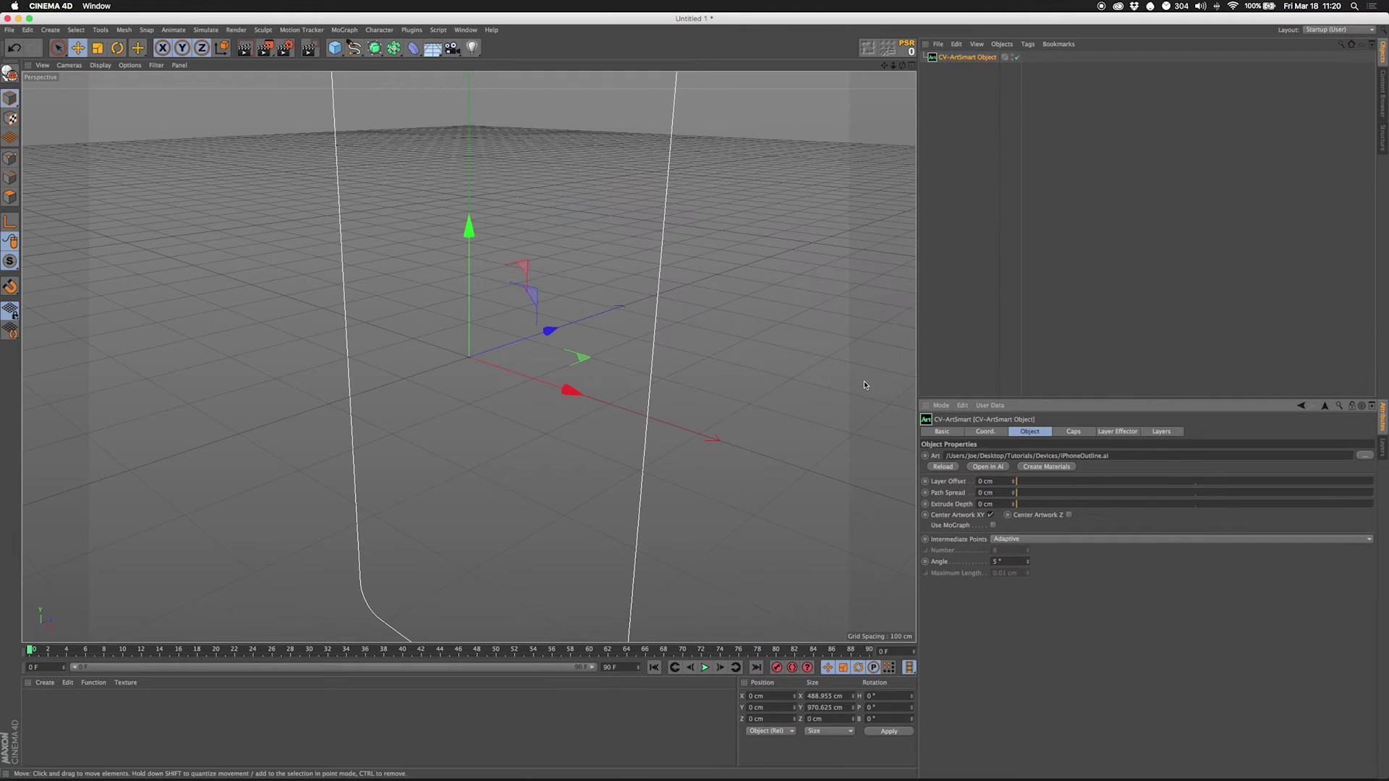
scroll(651, 434, "down", 6)
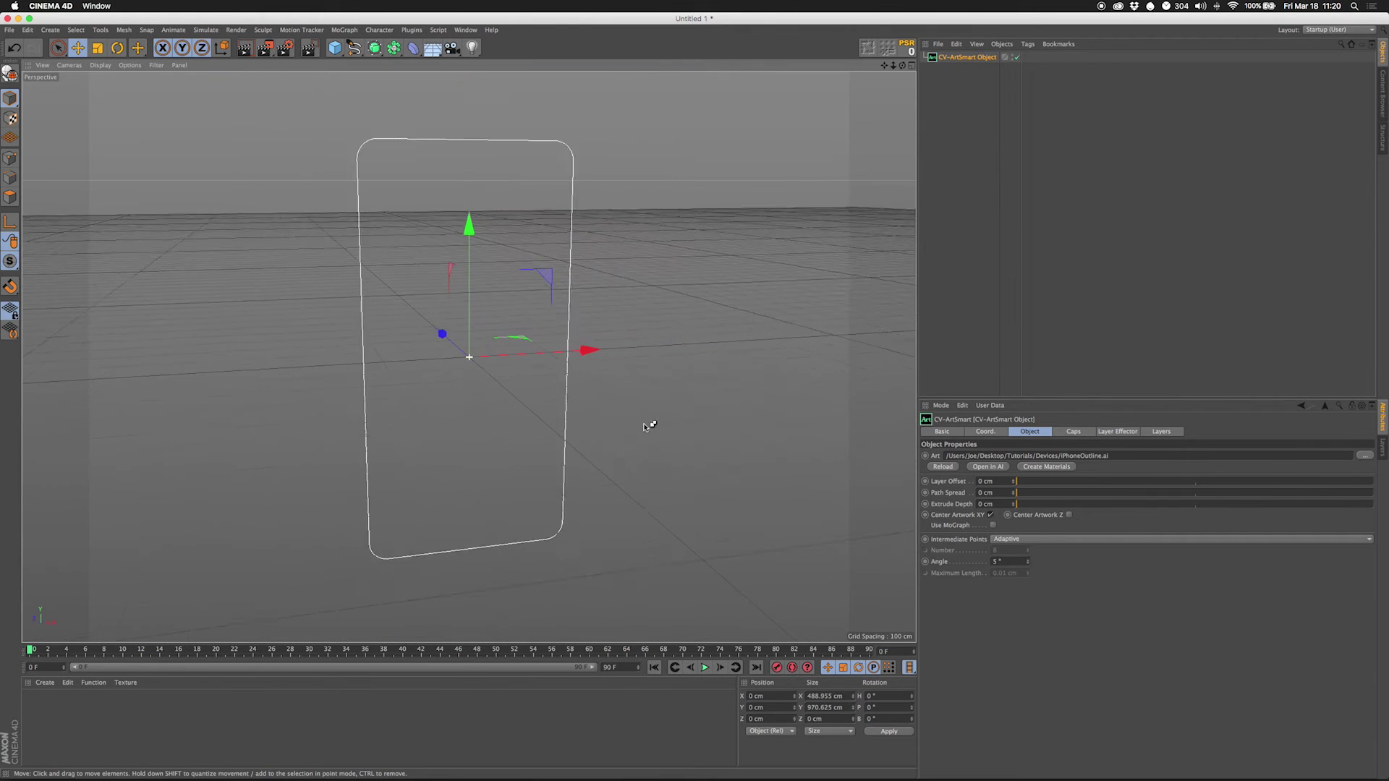
left_click_drag(648, 425, 745, 418, "alt")
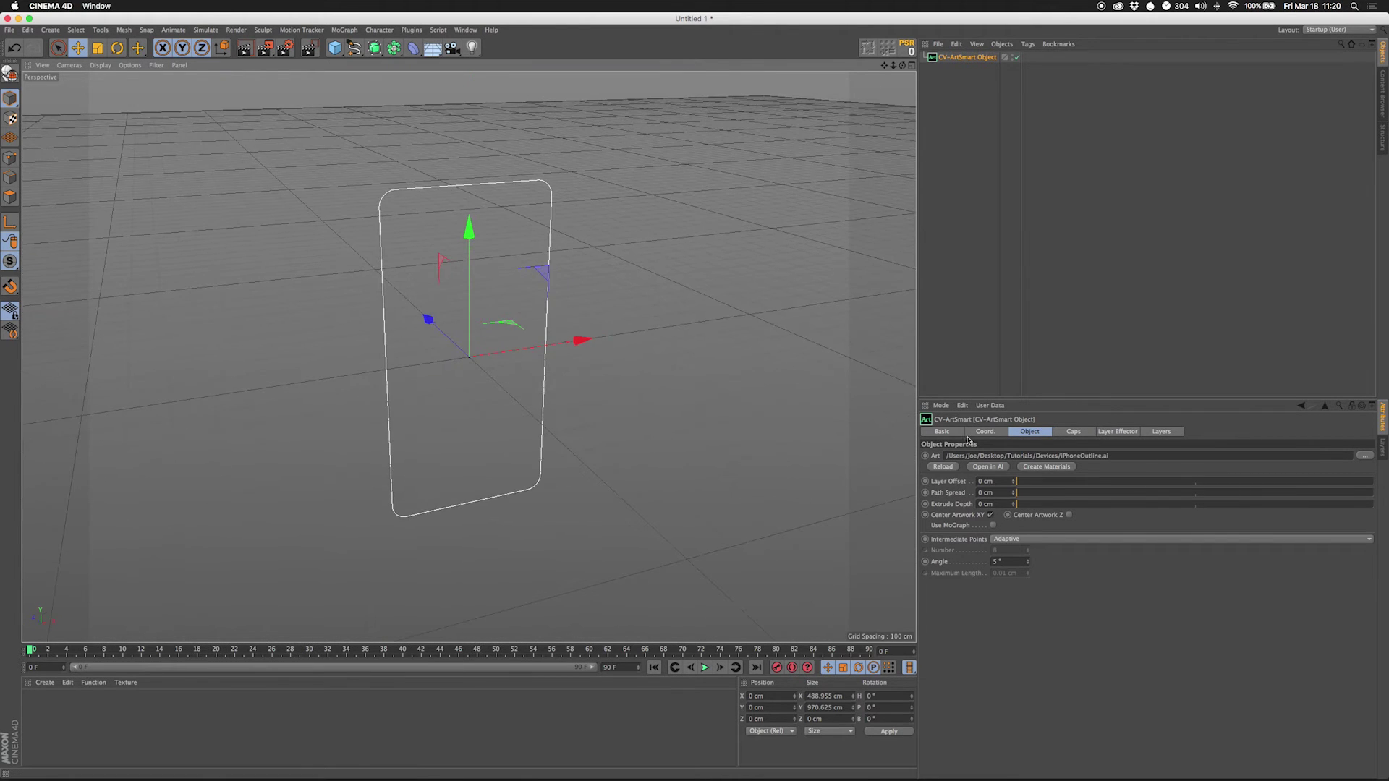
left_click_drag(1014, 507, 1050, 507)
Step: Reduce the extrude depth to about 42 cm and inspect the phone body edge-on
left_click_drag(640, 336, 556, 288, "alt")
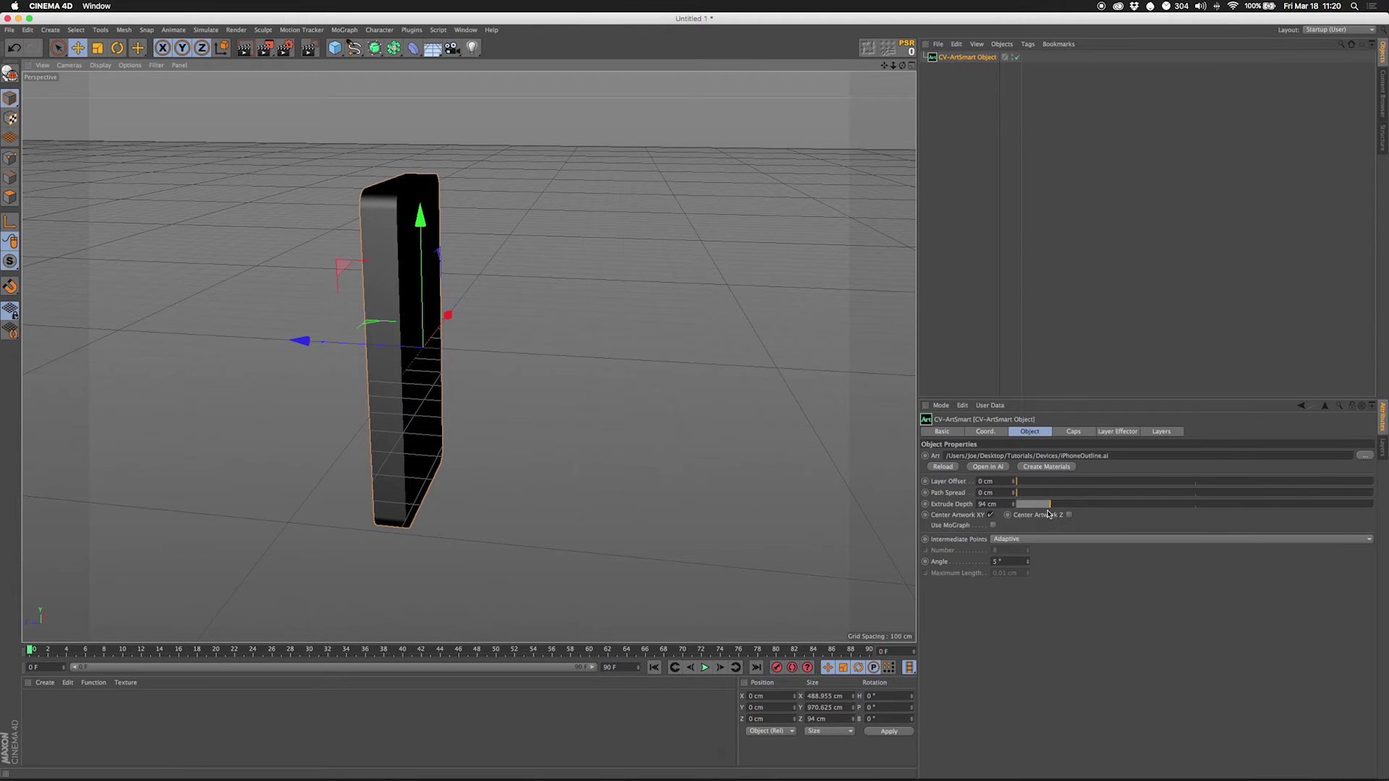
left_click_drag(1014, 504, 985, 504)
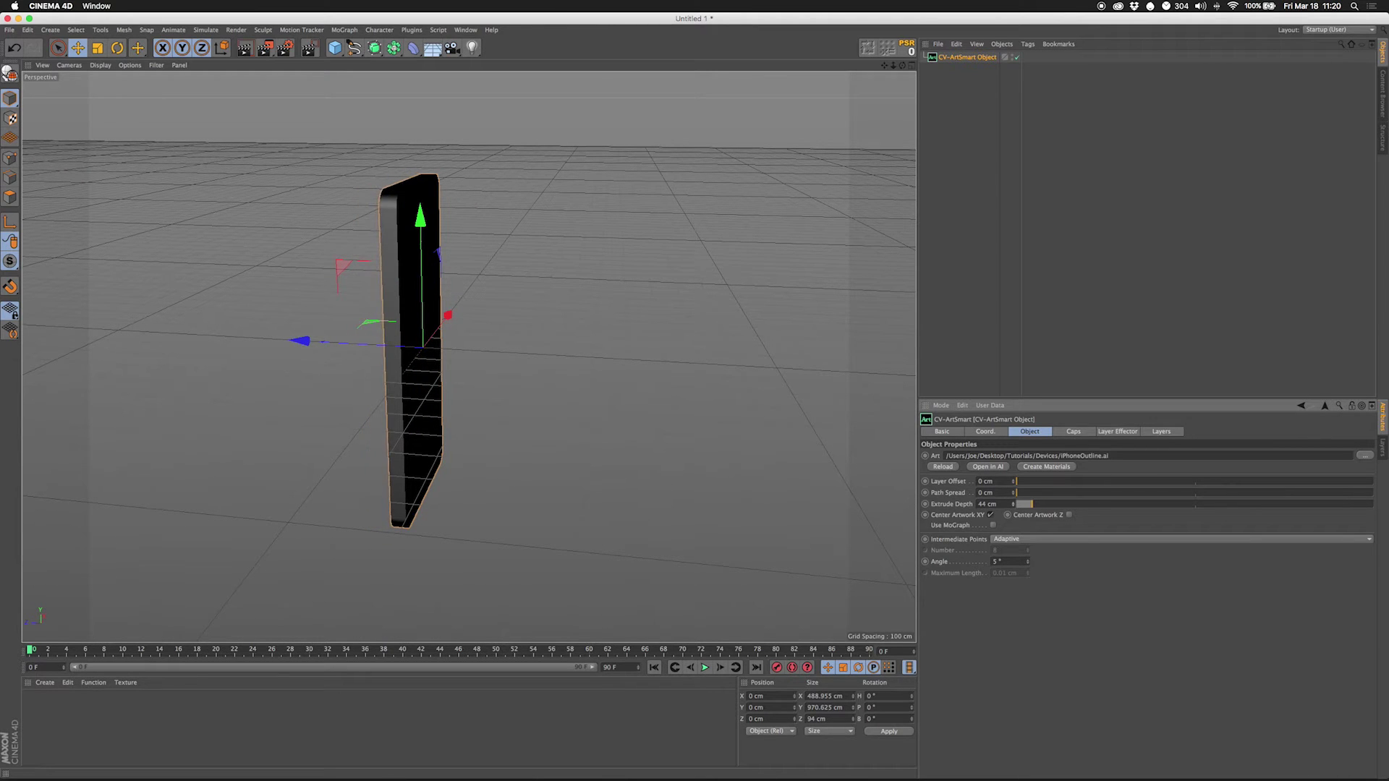
left_click(1074, 432)
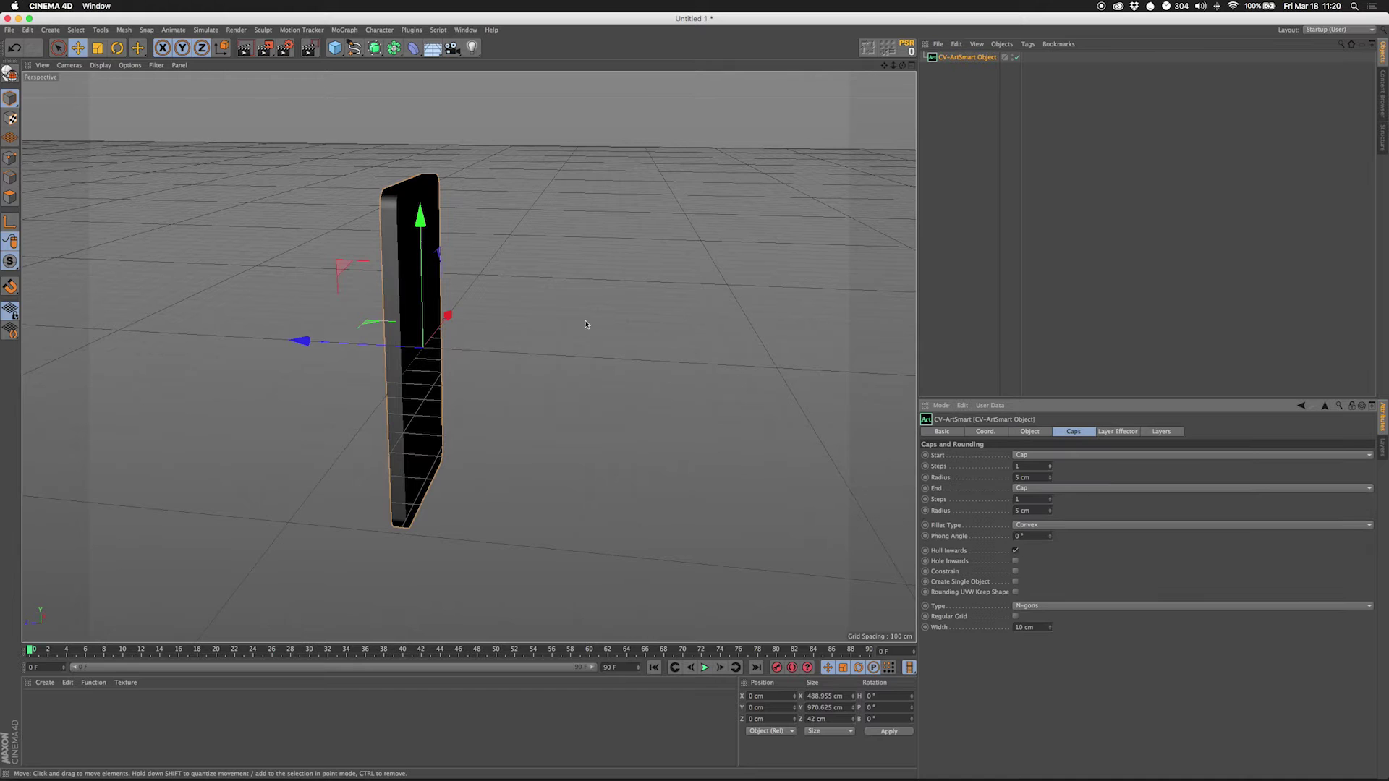
left_click_drag(579, 322, 469, 357, "alt")
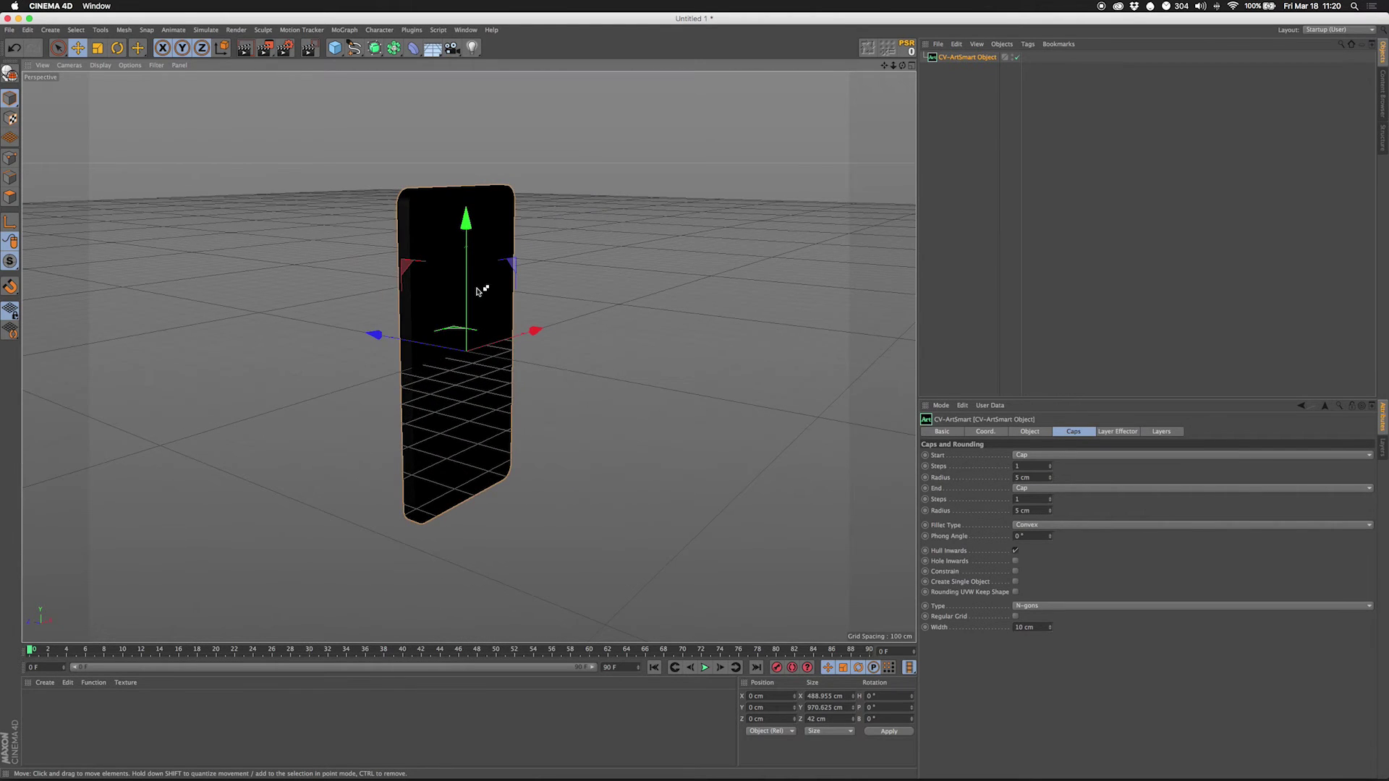
right_click_drag(480, 289, 549, 301, "alt")
left_click_drag(507, 364, 506, 442, "alt")
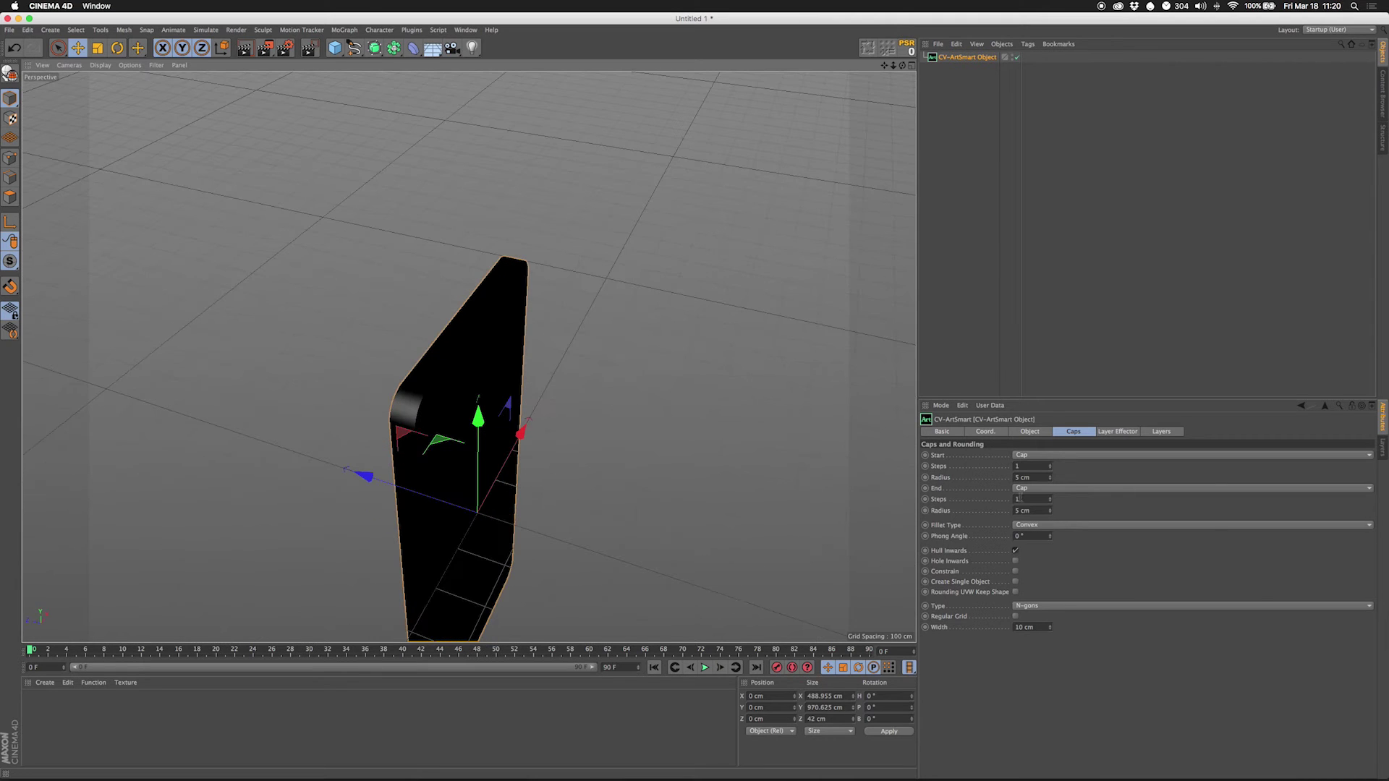
Step: Try a Fillet Cap on the start cap, inspect the rounded edge, then undo back to plain Cap
left_click(1053, 455)
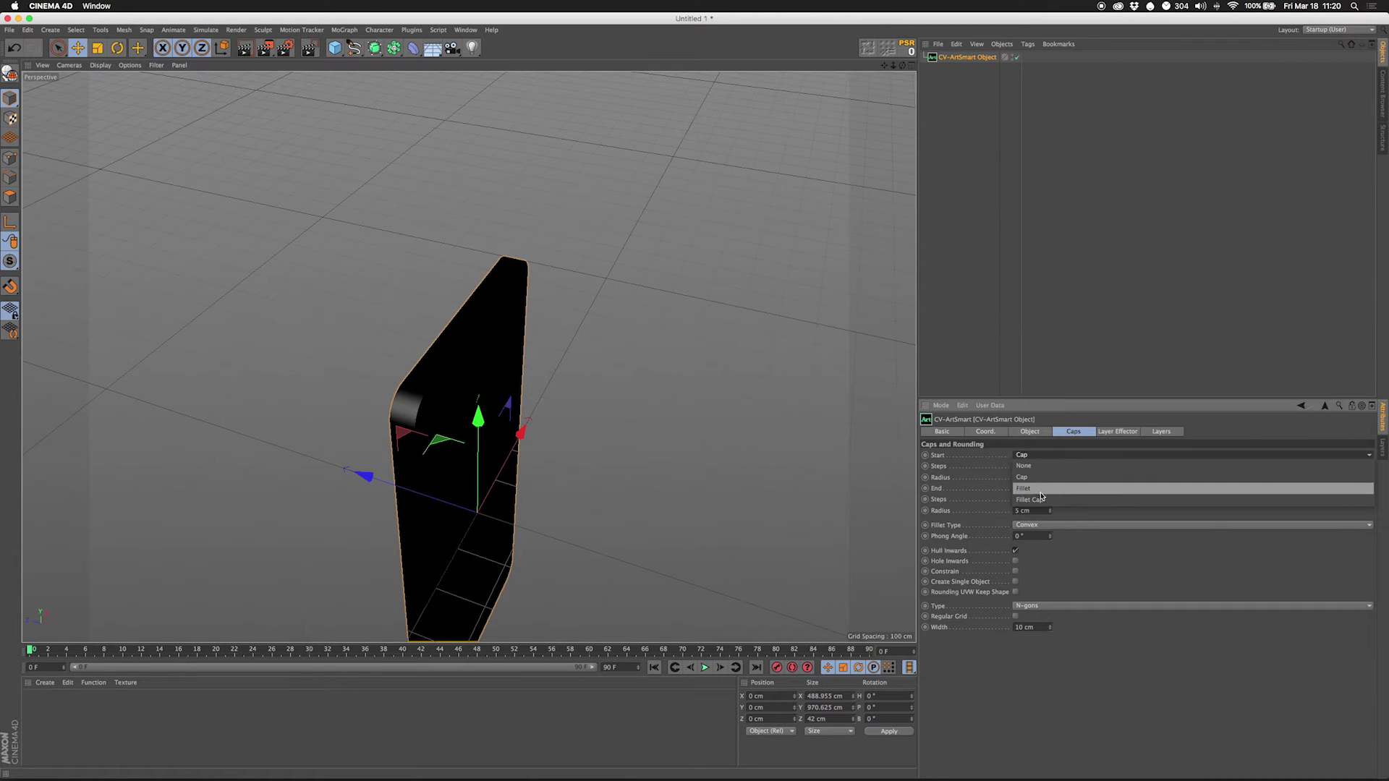
left_click(1050, 503)
left_click_drag(410, 520, 406, 441, "alt")
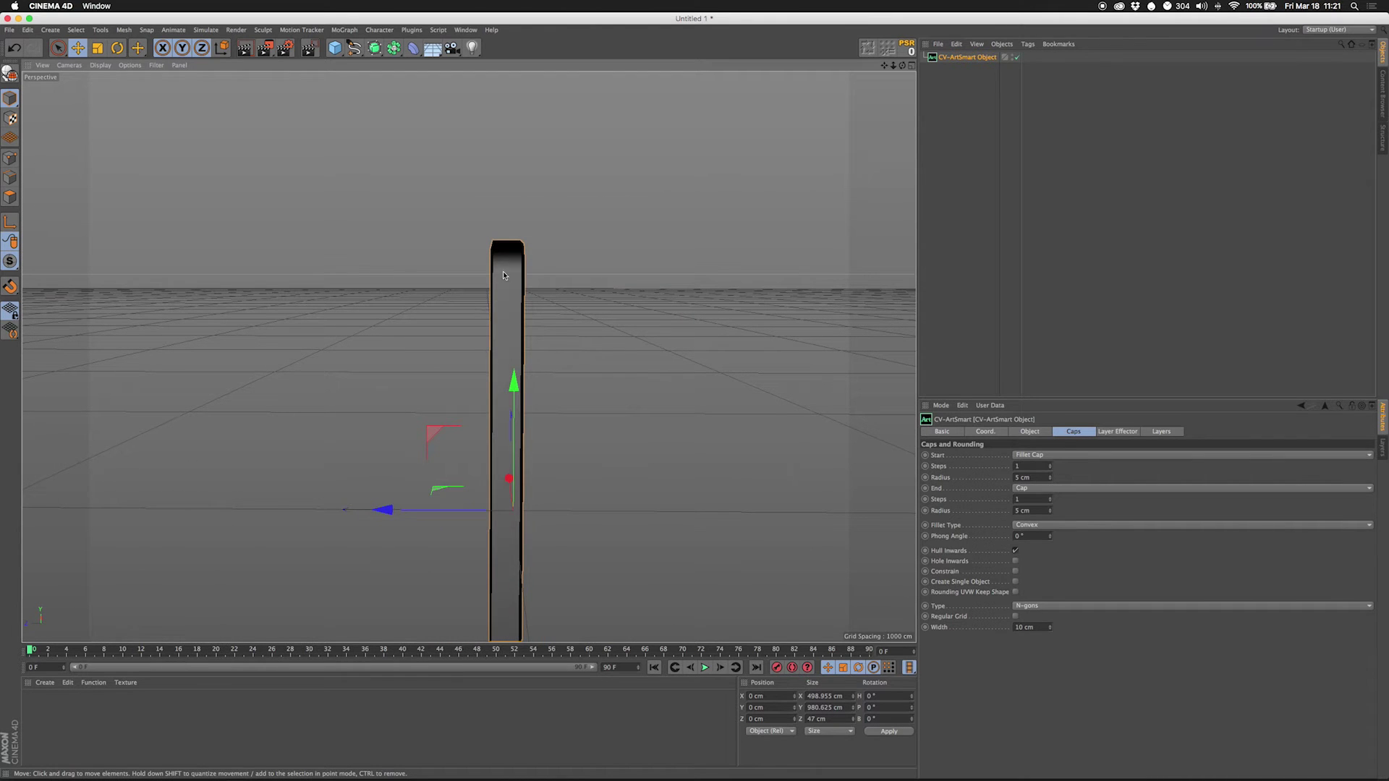
left_click_drag(568, 384, 546, 426, "alt")
left_click_drag(495, 273, 324, 295, "alt")
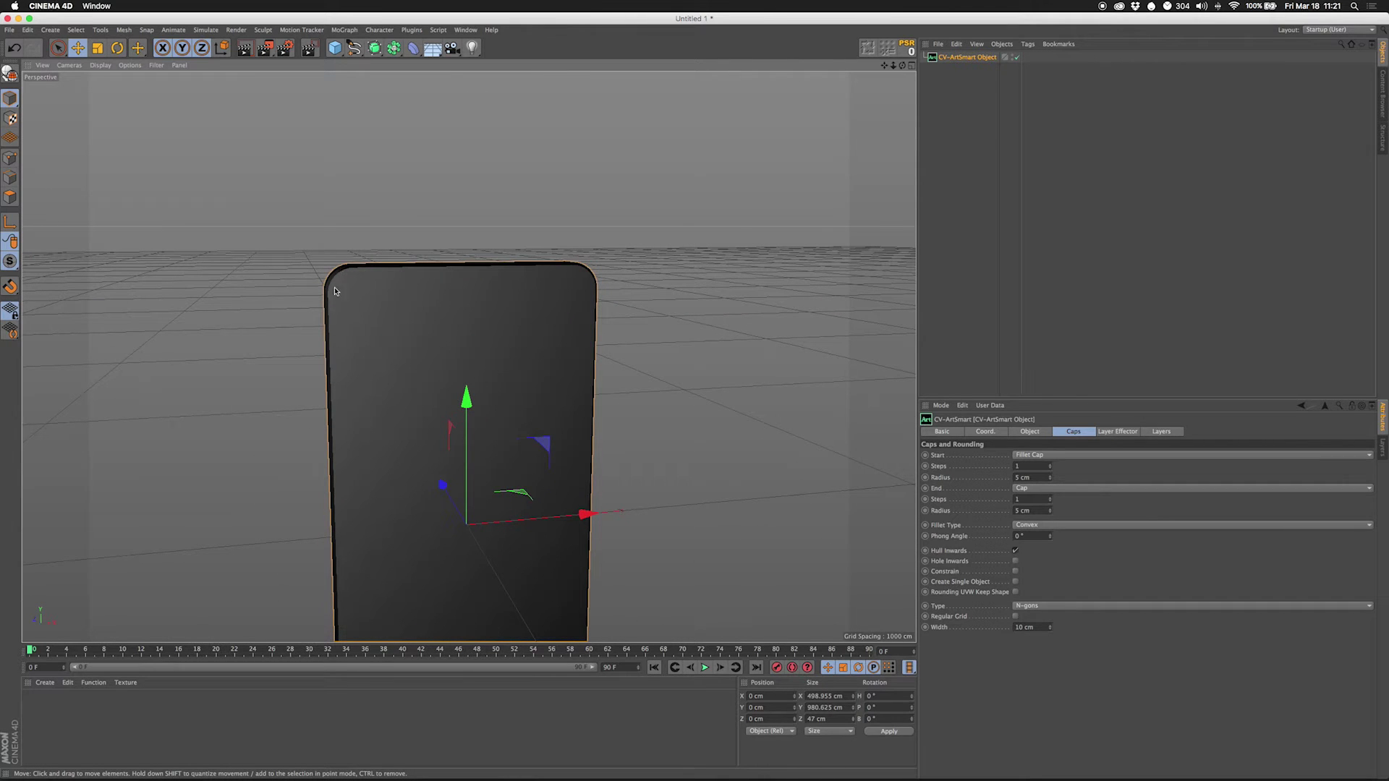
left_click_drag(645, 438, 515, 437, "alt")
key("ctrl+z")
key("super+shift+z")
key("super+shift+z")
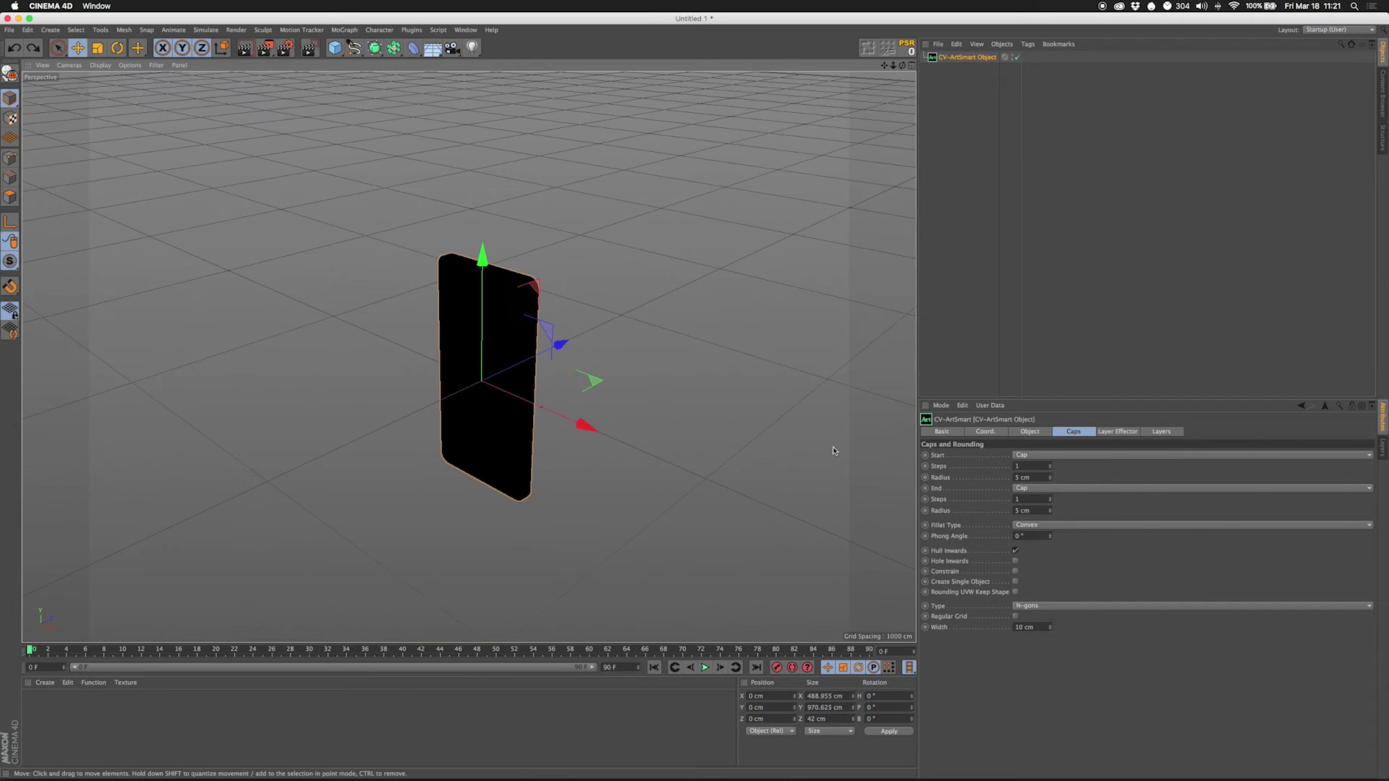
left_click(945, 433)
key("super+shift+z")
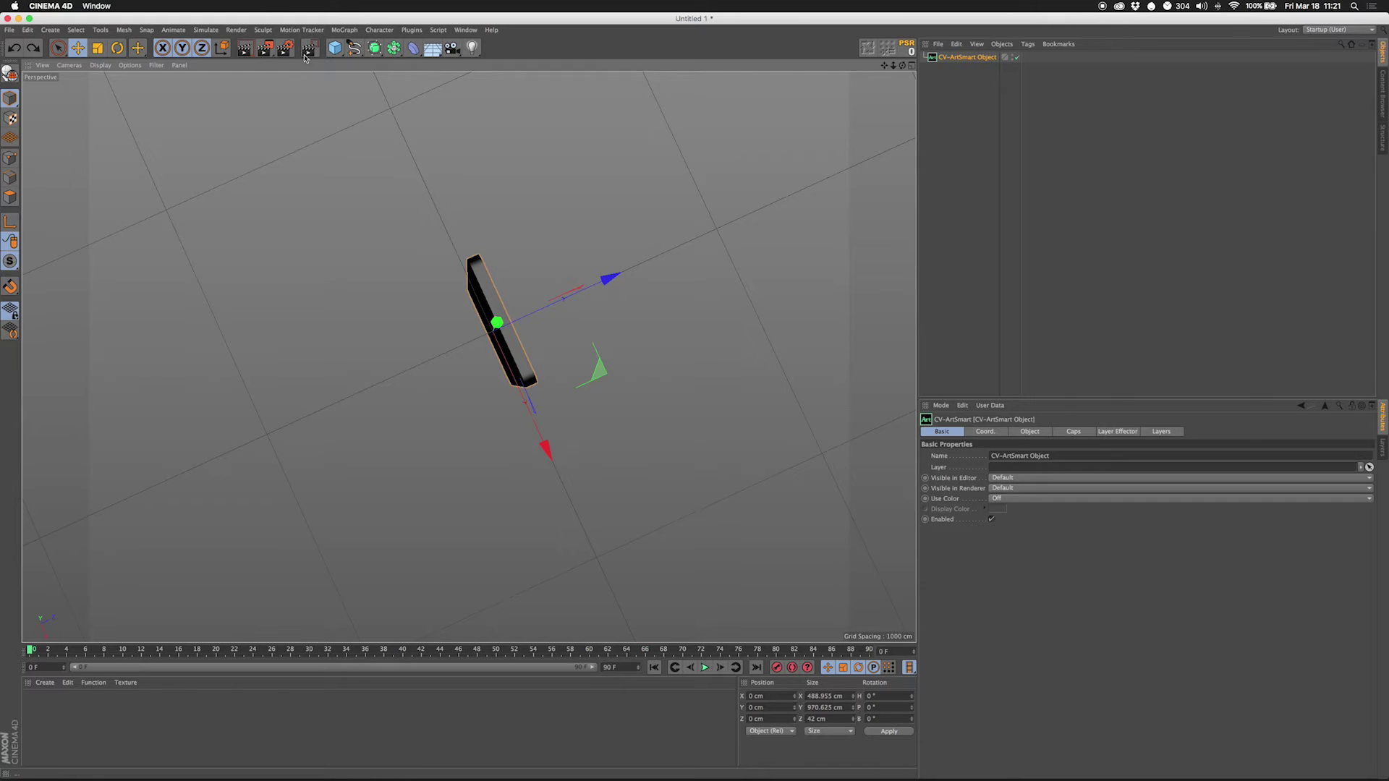
Step: Add an empty Null object to the scene
left_click(337, 48)
left_click(369, 63)
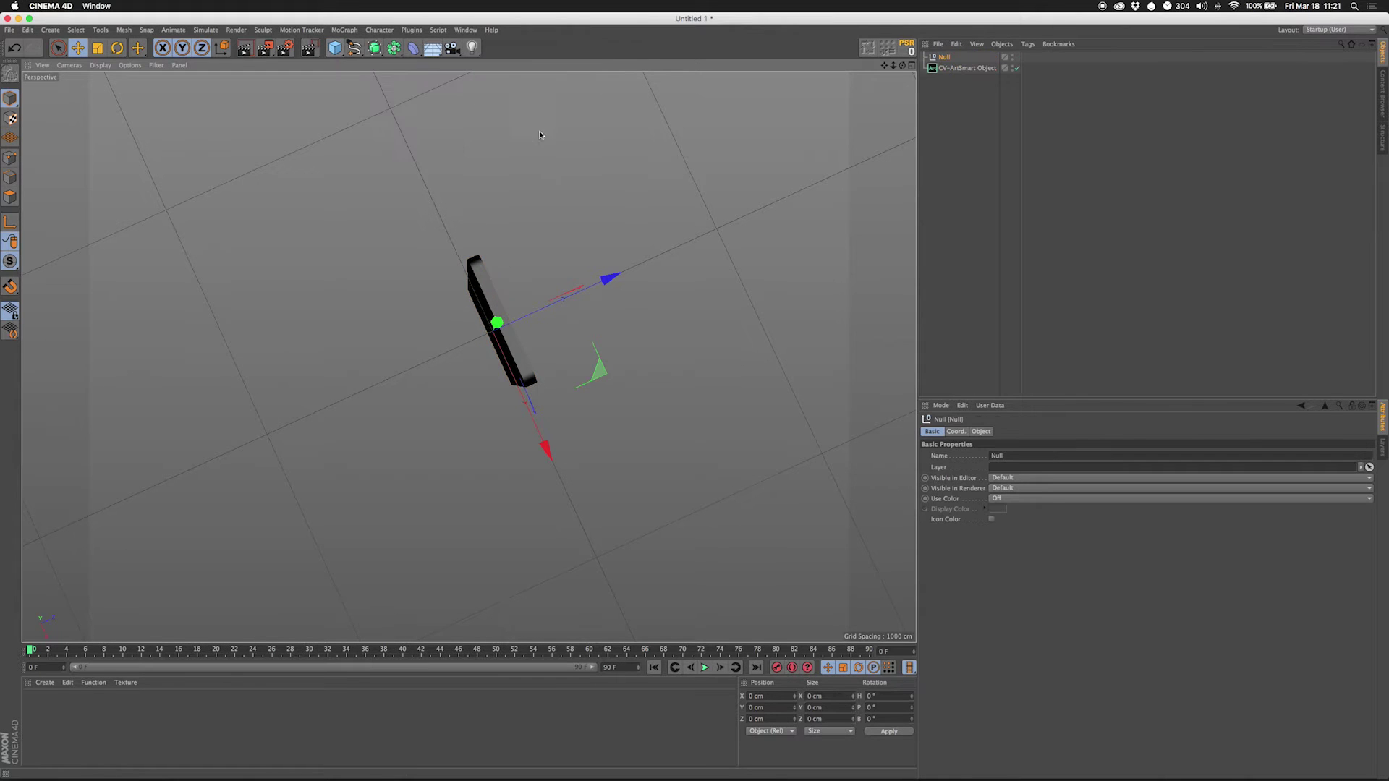
left_click_drag(608, 278, 827, 171, "alt")
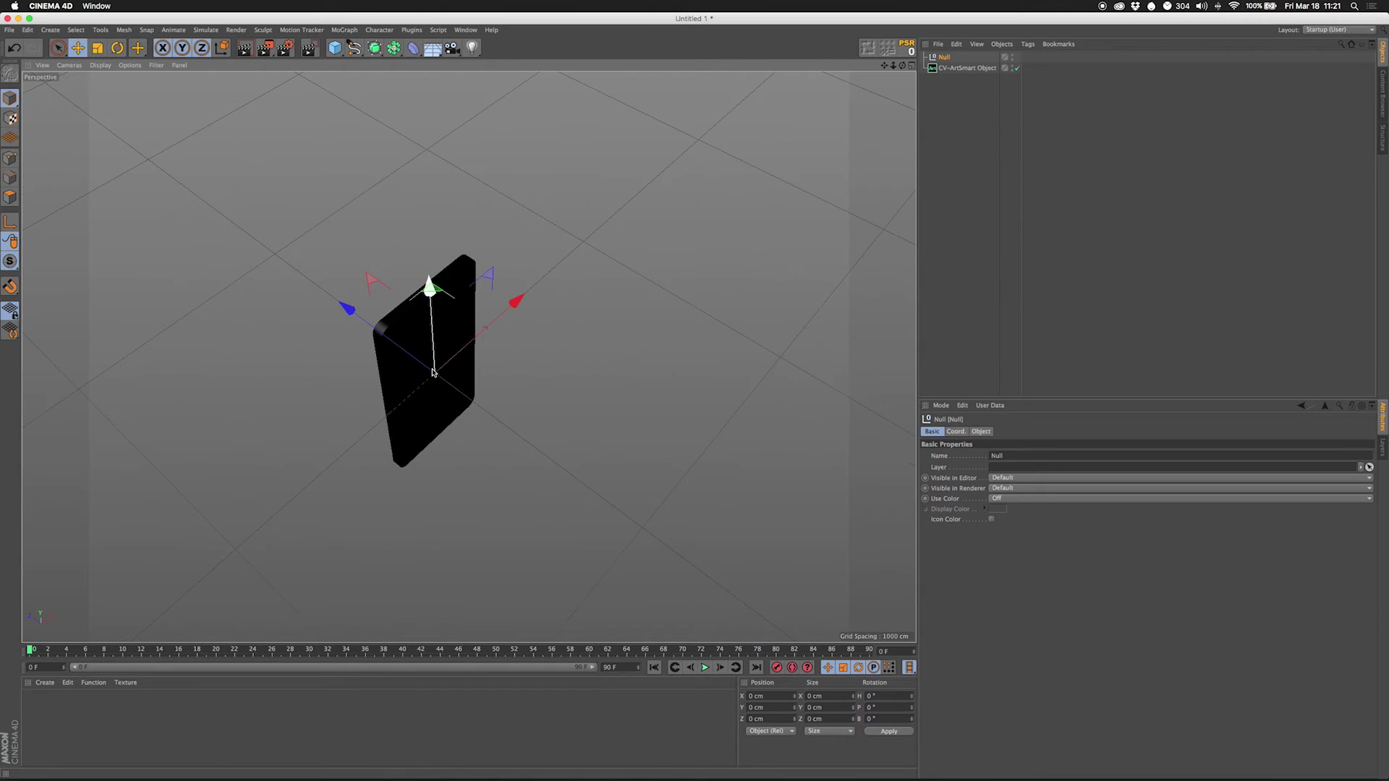
Step: Set the CV-ArtSmart Object's position Z to −21 cm, after checking its 42 cm depth
left_click(953, 68)
left_click(1020, 432)
left_click(1005, 432)
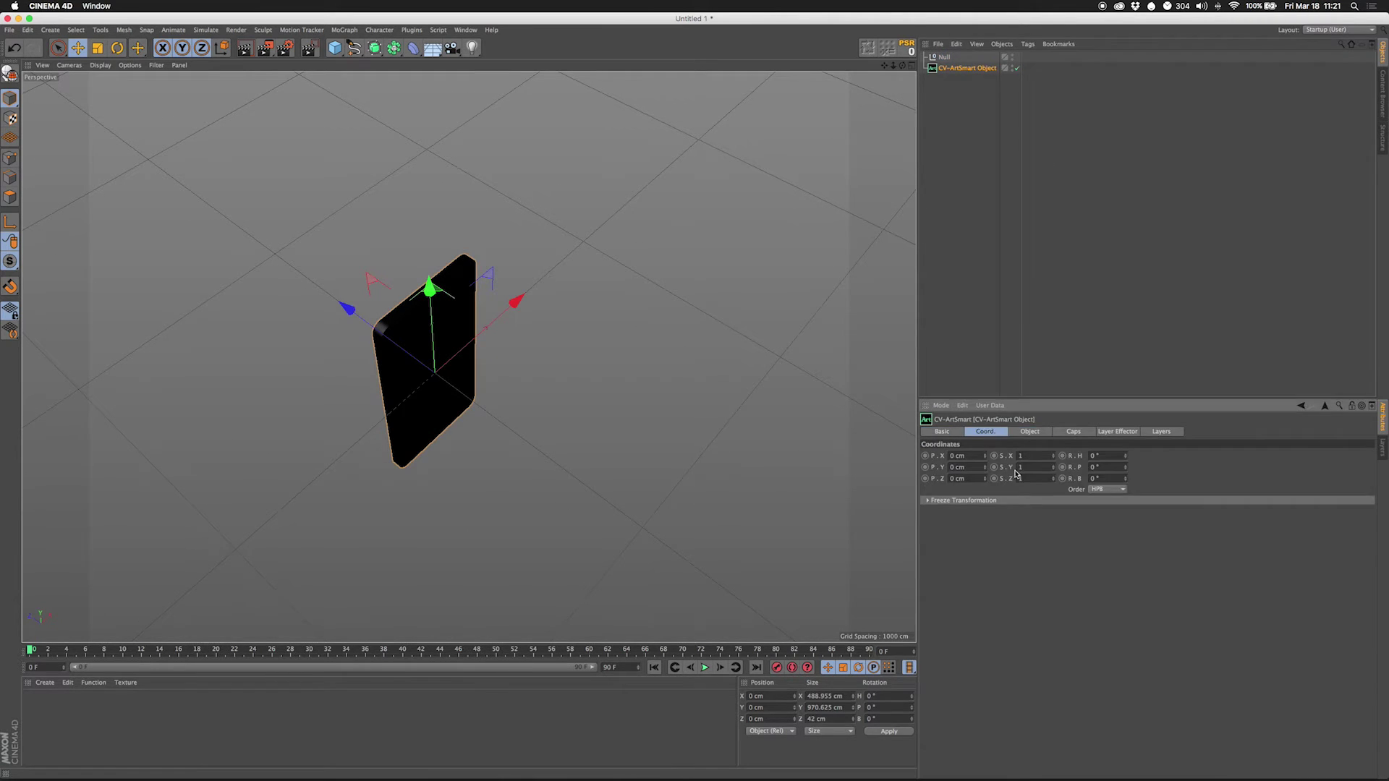
left_click(953, 433)
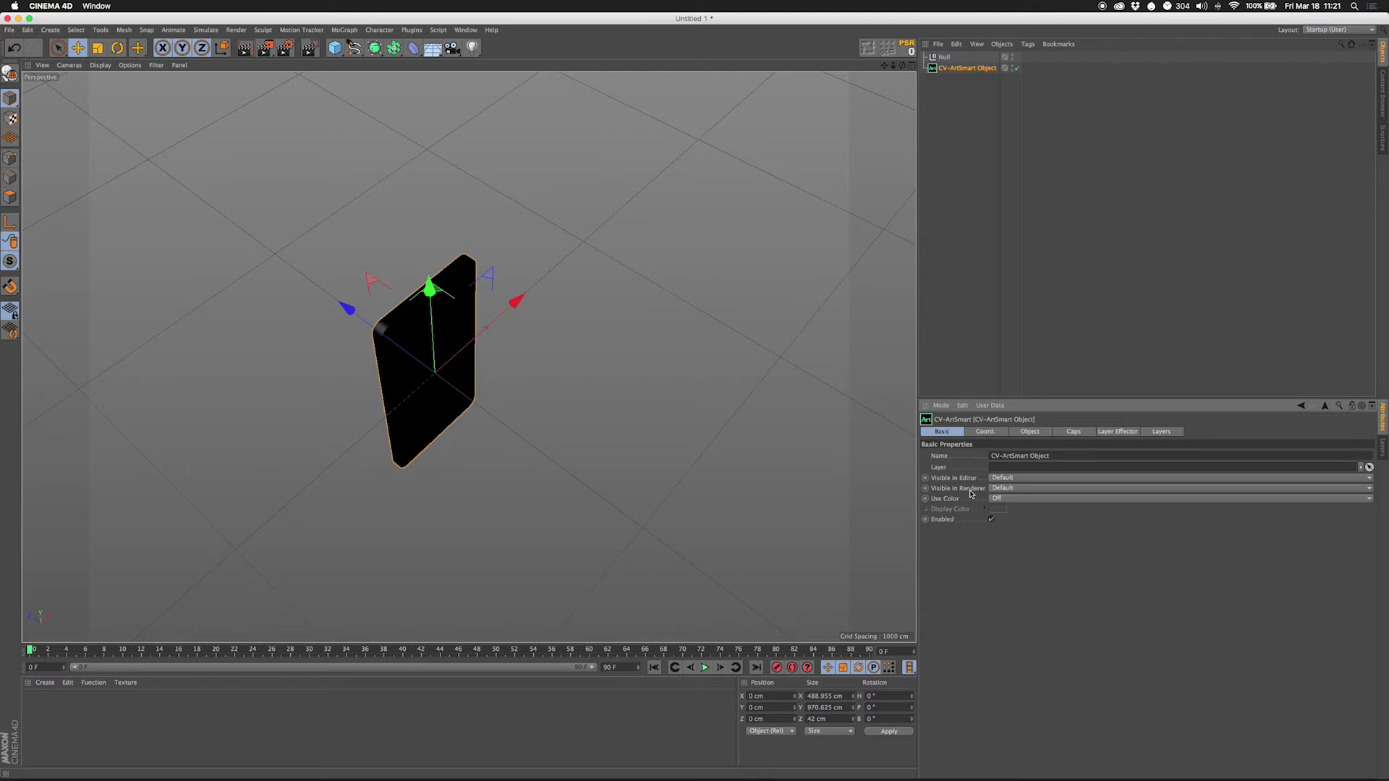
left_click(1030, 432)
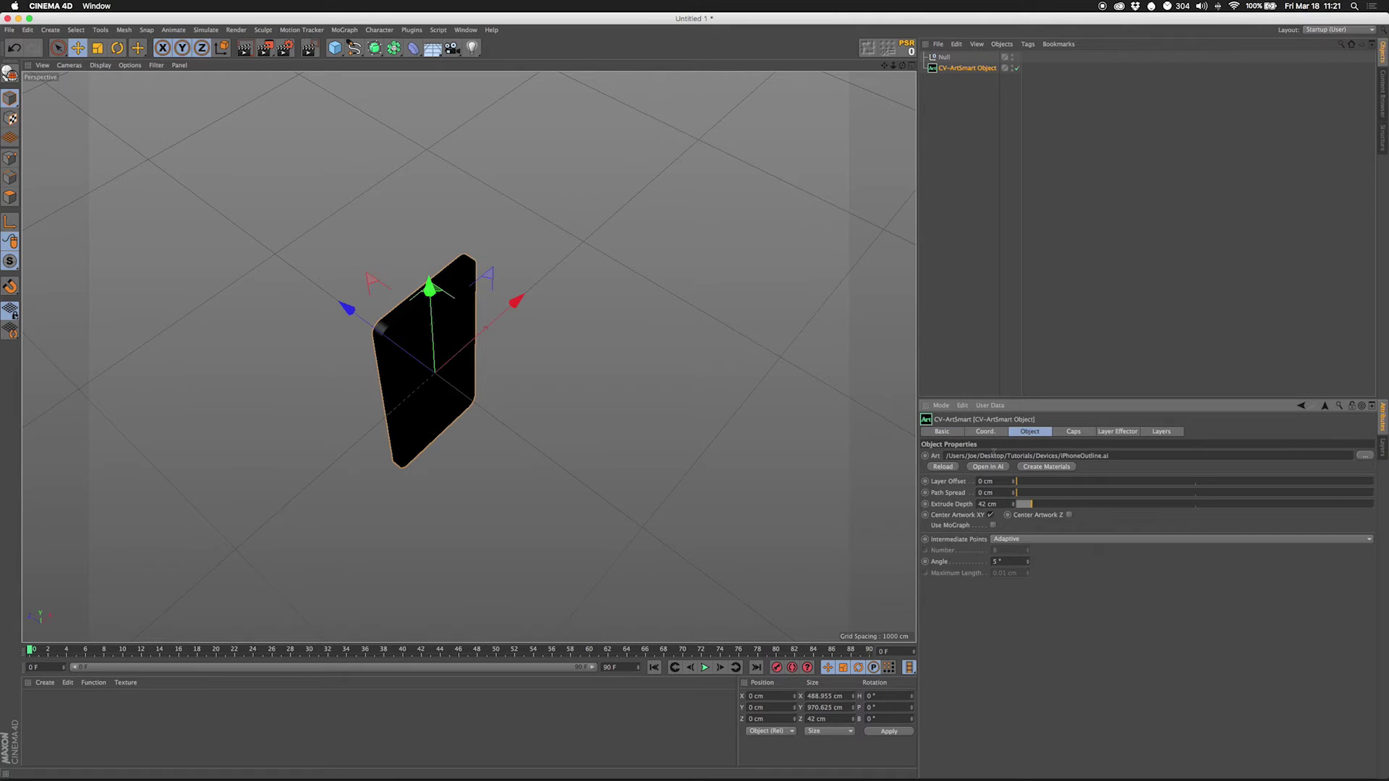
left_click(991, 433)
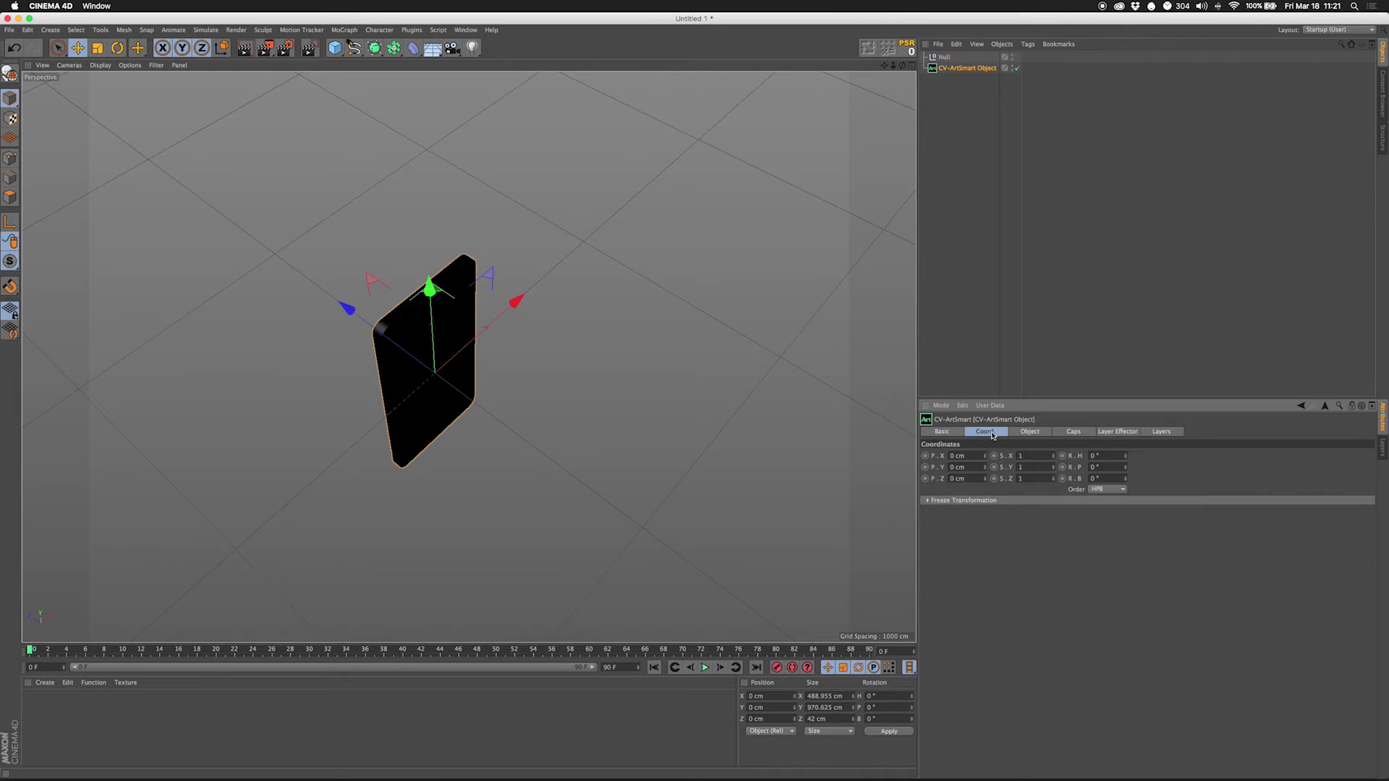
double_click(956, 479)
type("21")
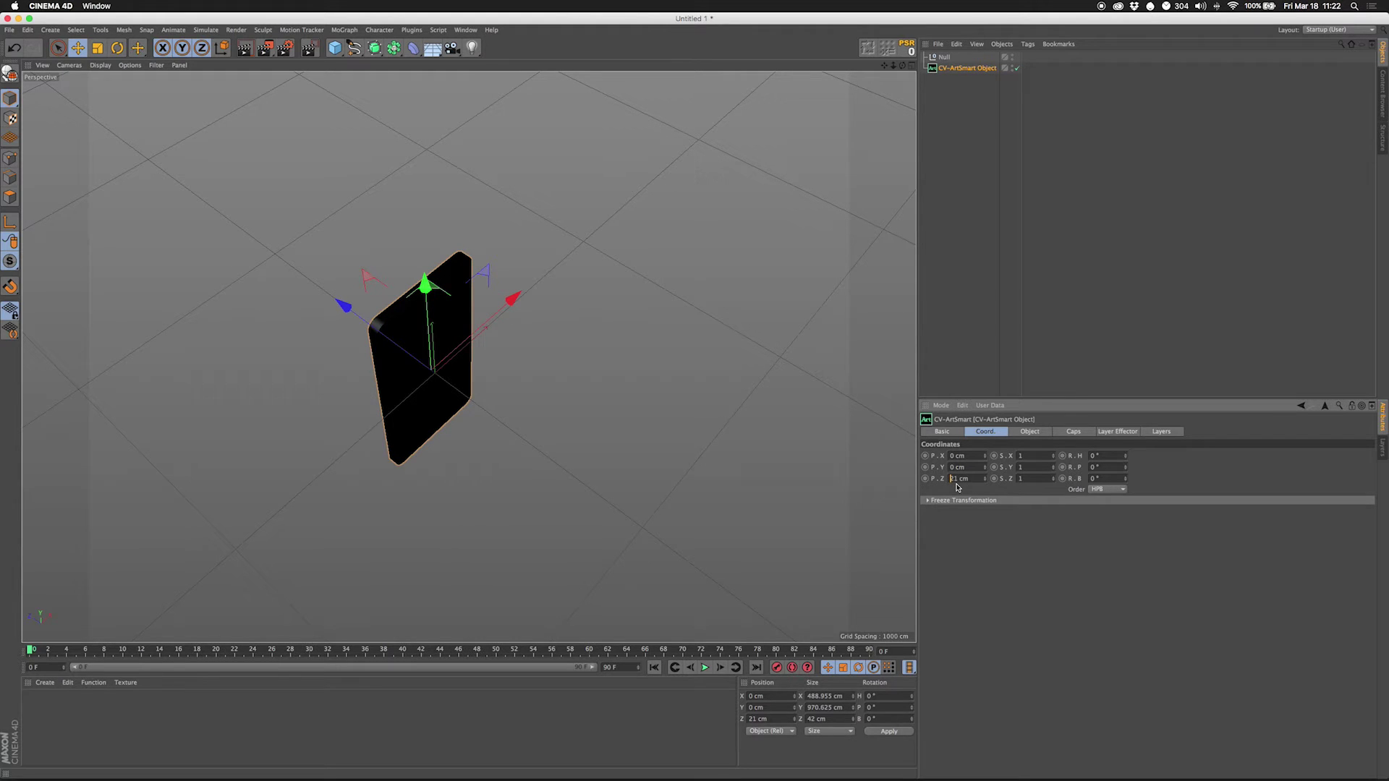
key("Return")
Step: Inspect the offset phone from several angles, selecting the Null and the ArtSmart object
left_click_drag(814, 233, 637, 362, "alt")
left_click(944, 57)
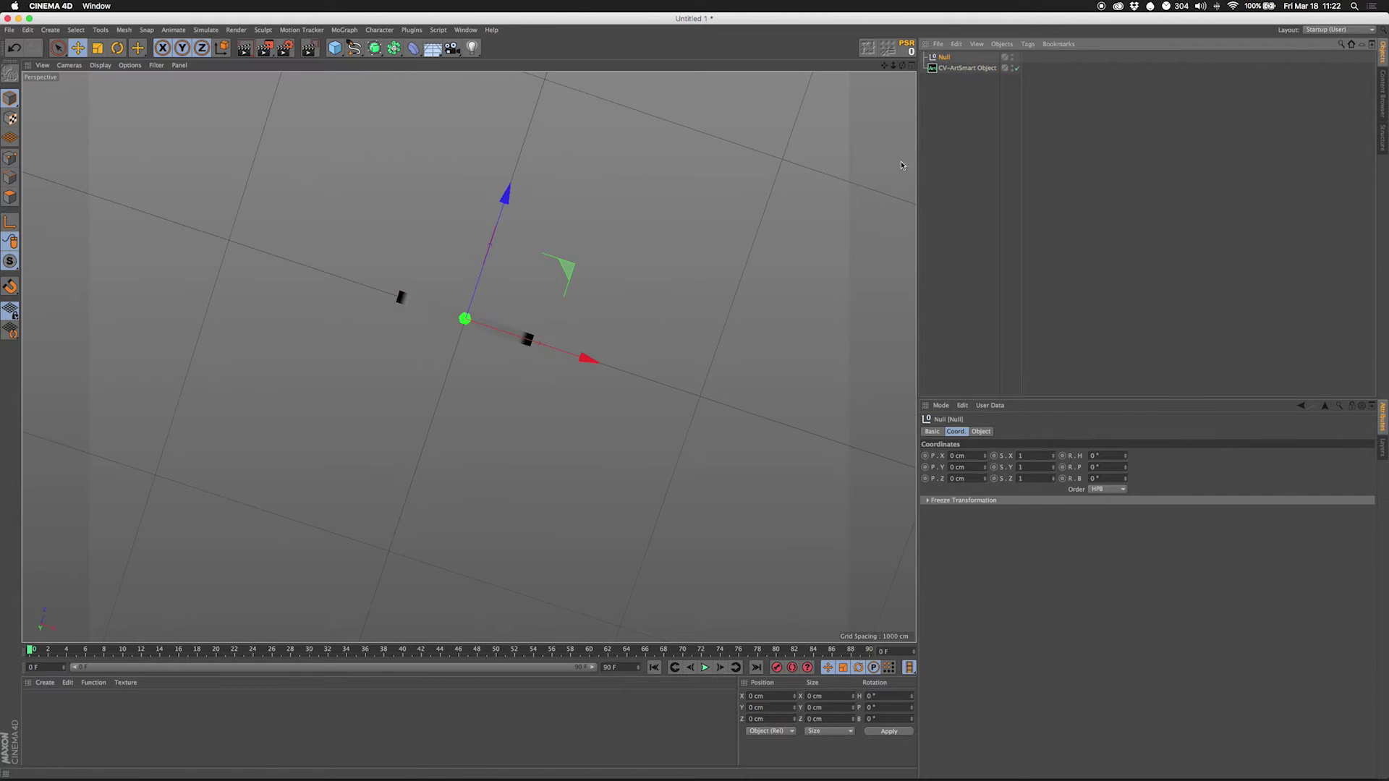
left_click_drag(685, 286, 642, 245, "alt")
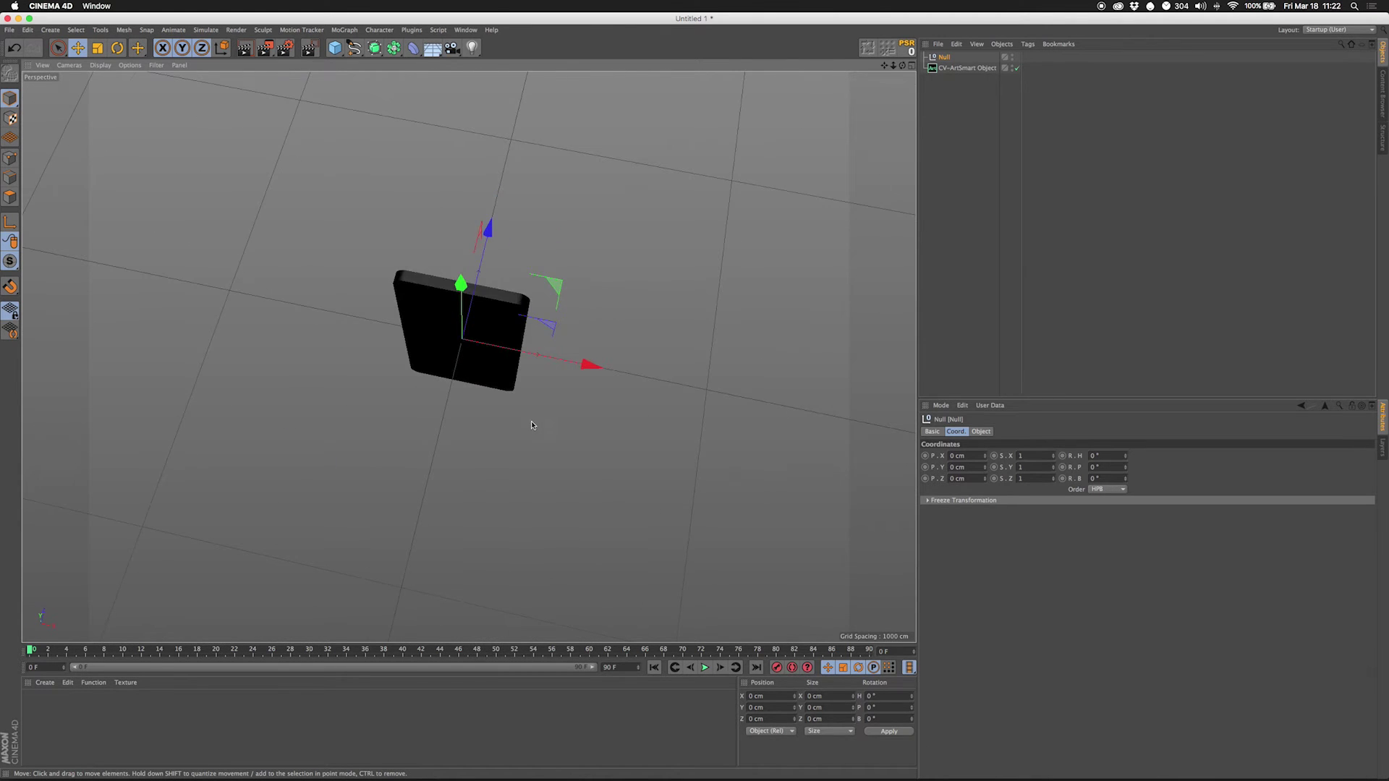
left_click_drag(532, 424, 499, 370, "alt")
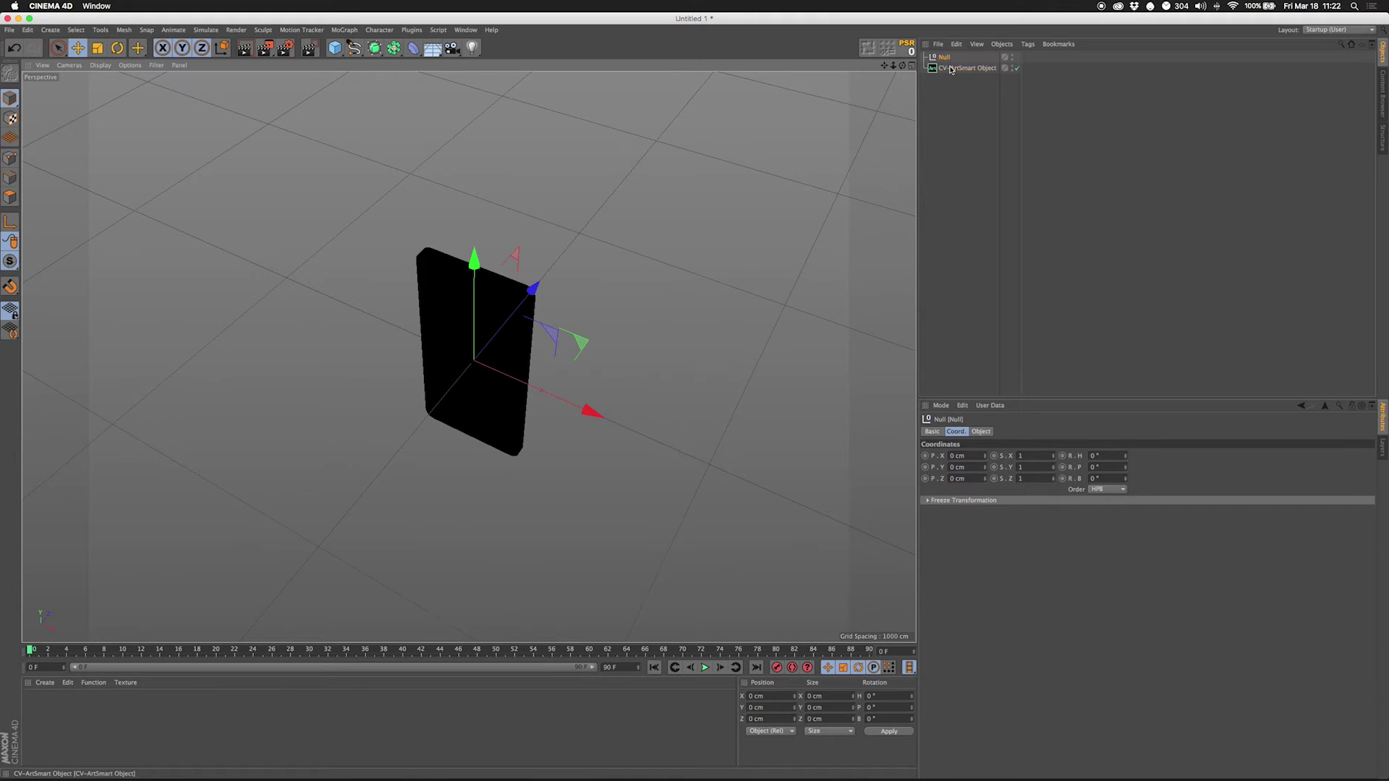
left_click(528, 340)
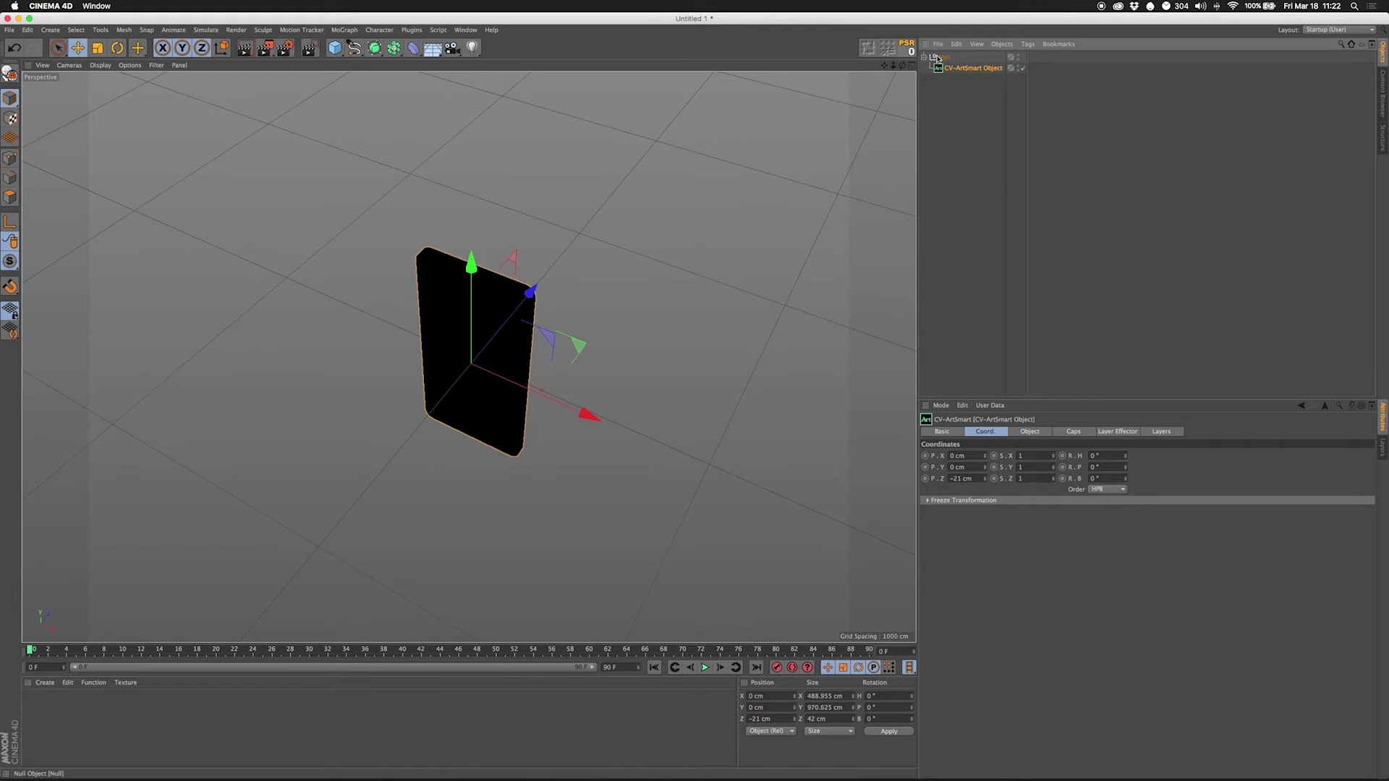
left_click(940, 58)
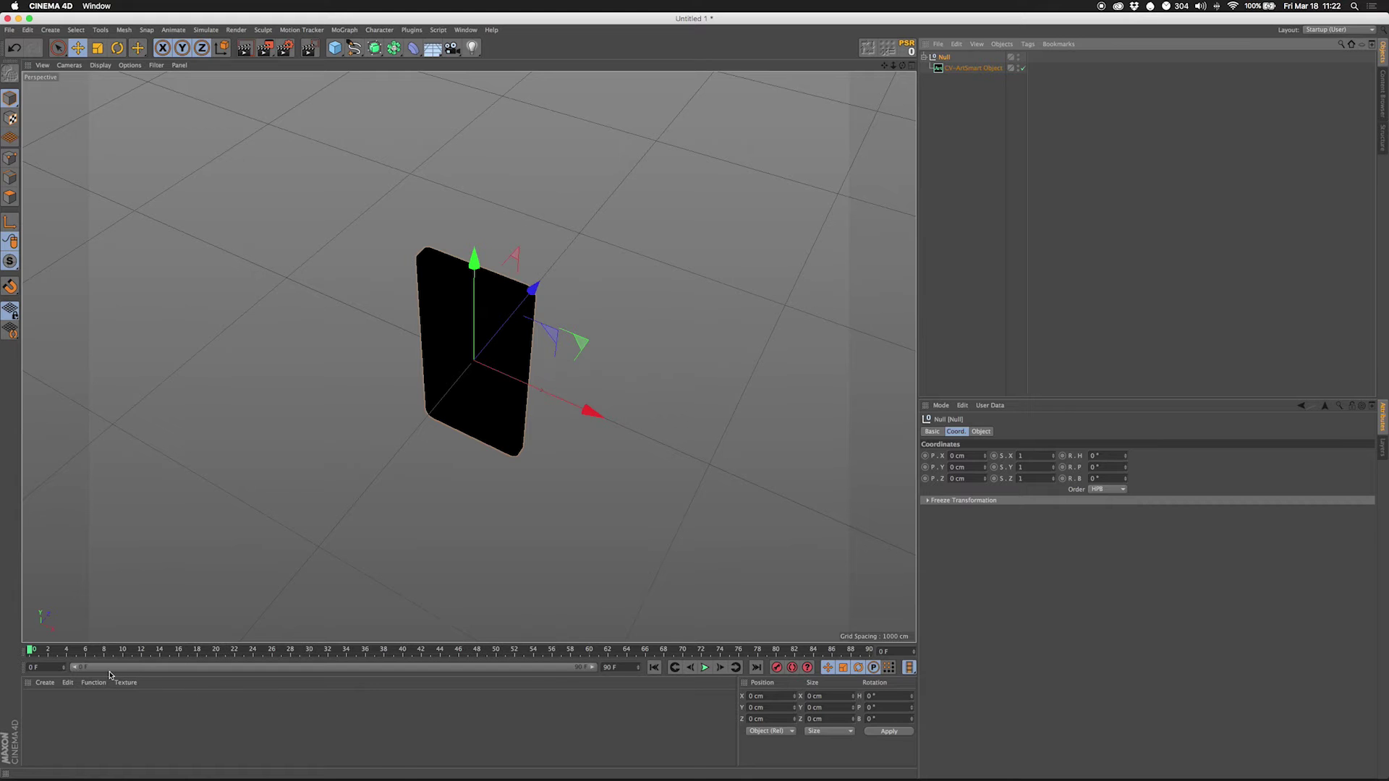
Step: Add a null at Z −21 cm and rename it Front Null
left_click_drag(654, 611, 353, 464, "alt")
left_click_drag(746, 213, 571, 499, "alt")
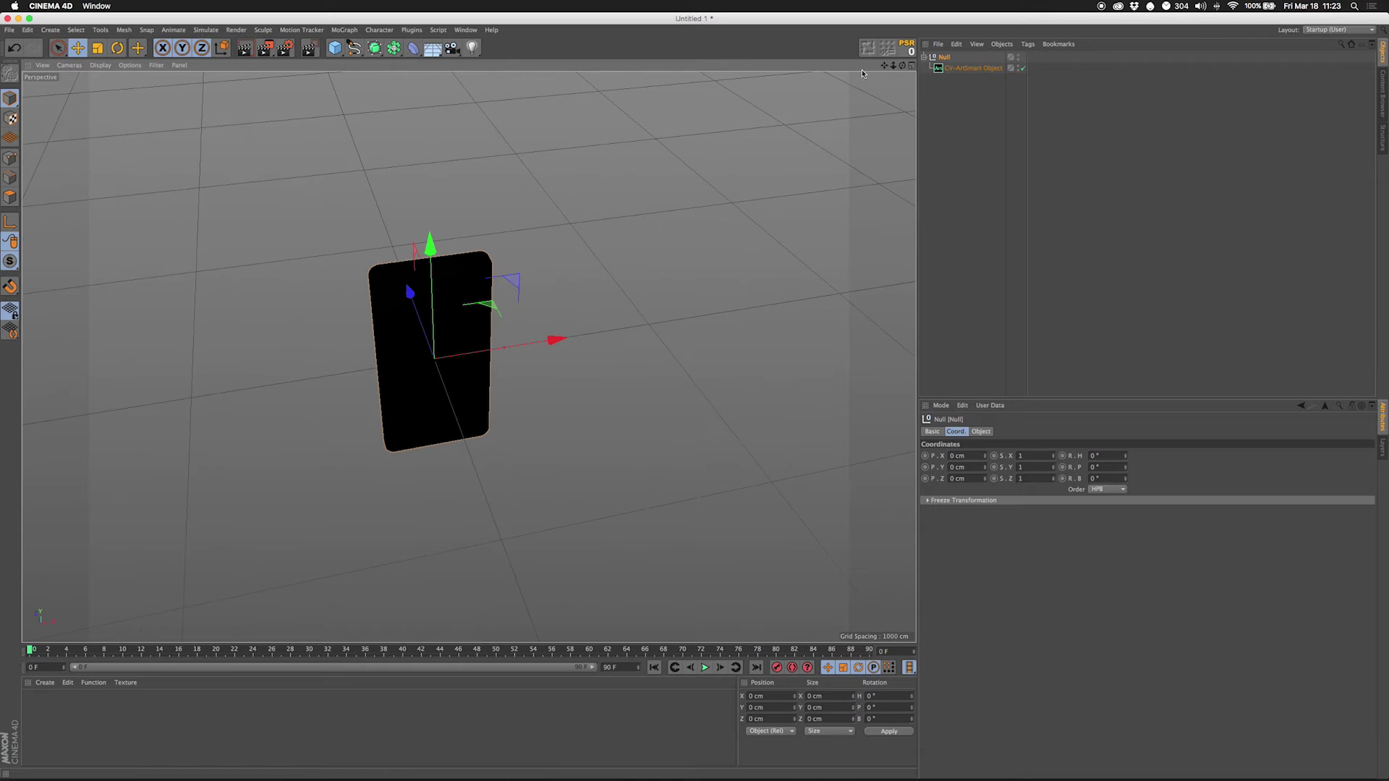
left_click(335, 47)
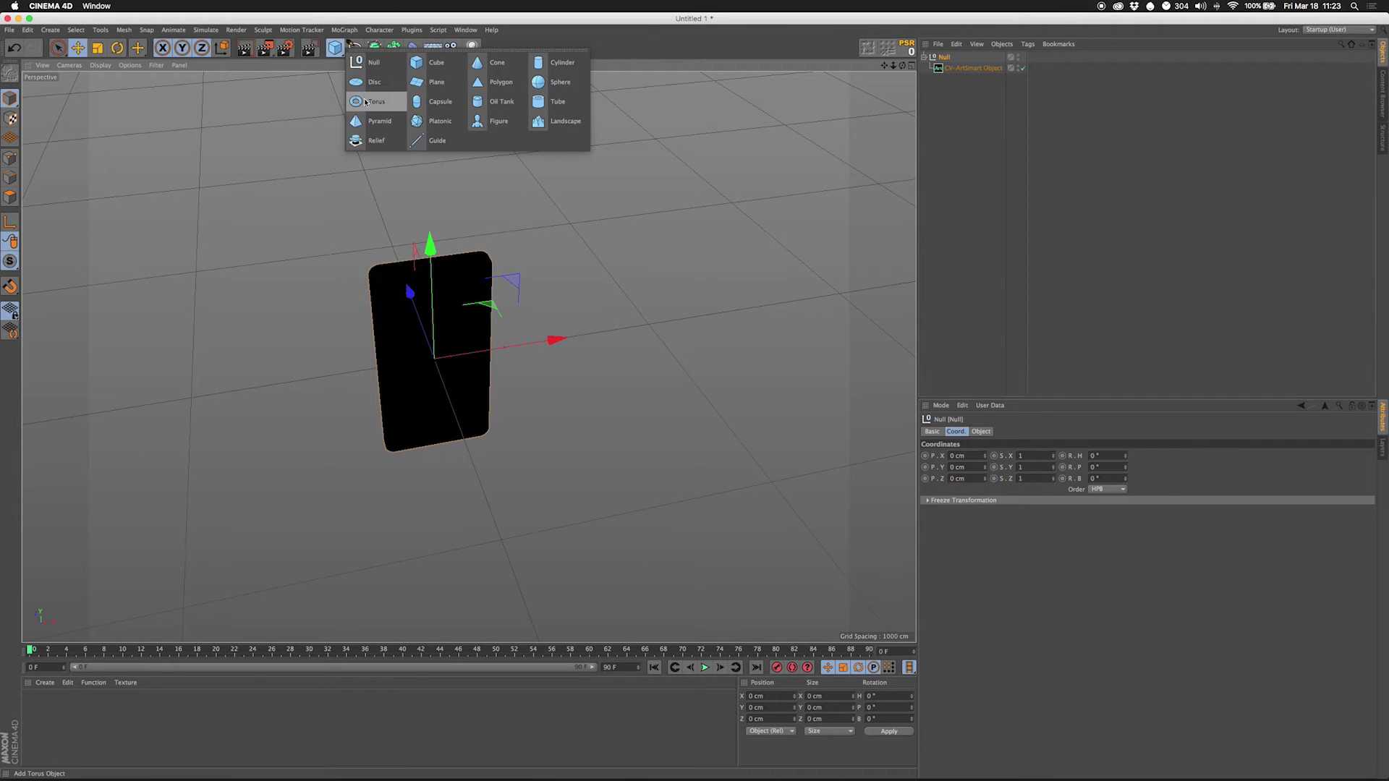
left_click(388, 63)
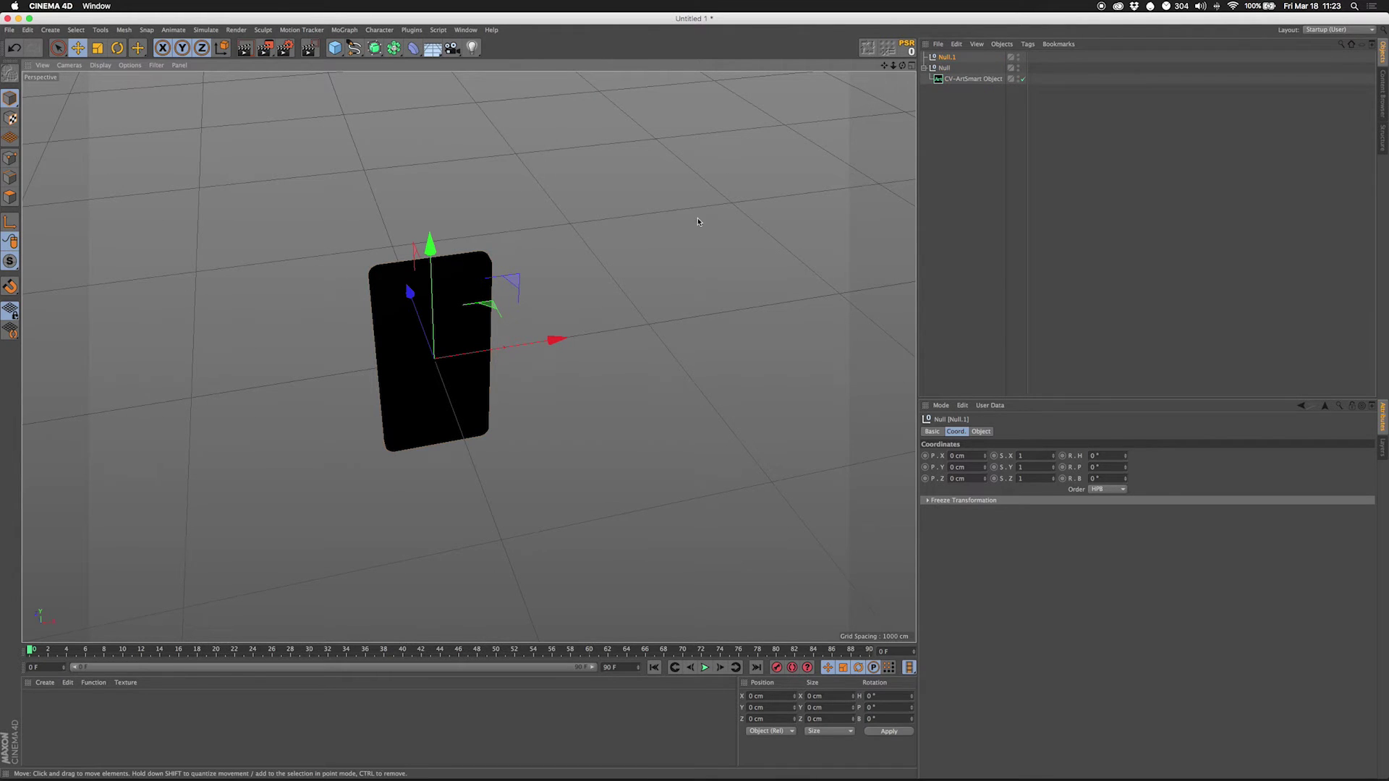
left_click_drag(689, 233, 572, 261, "alt")
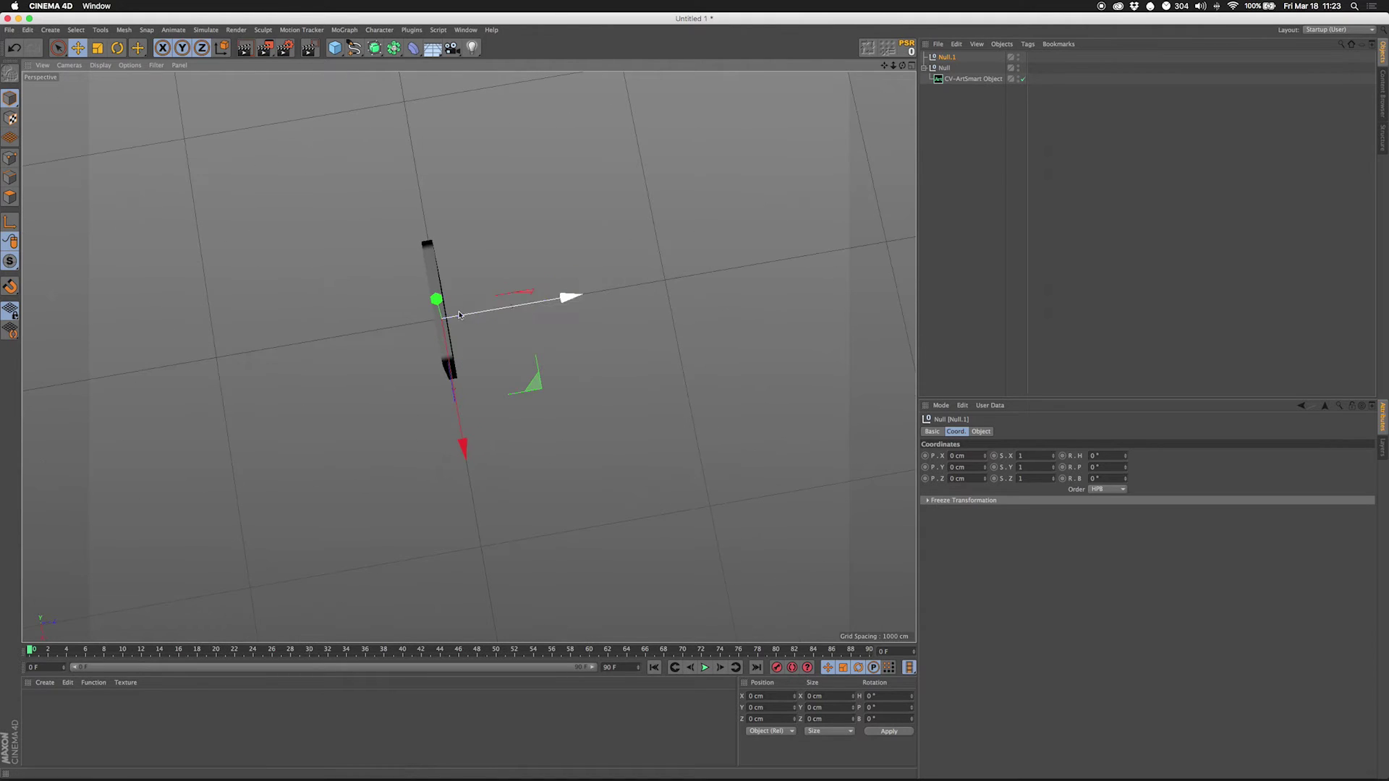
left_click(970, 479)
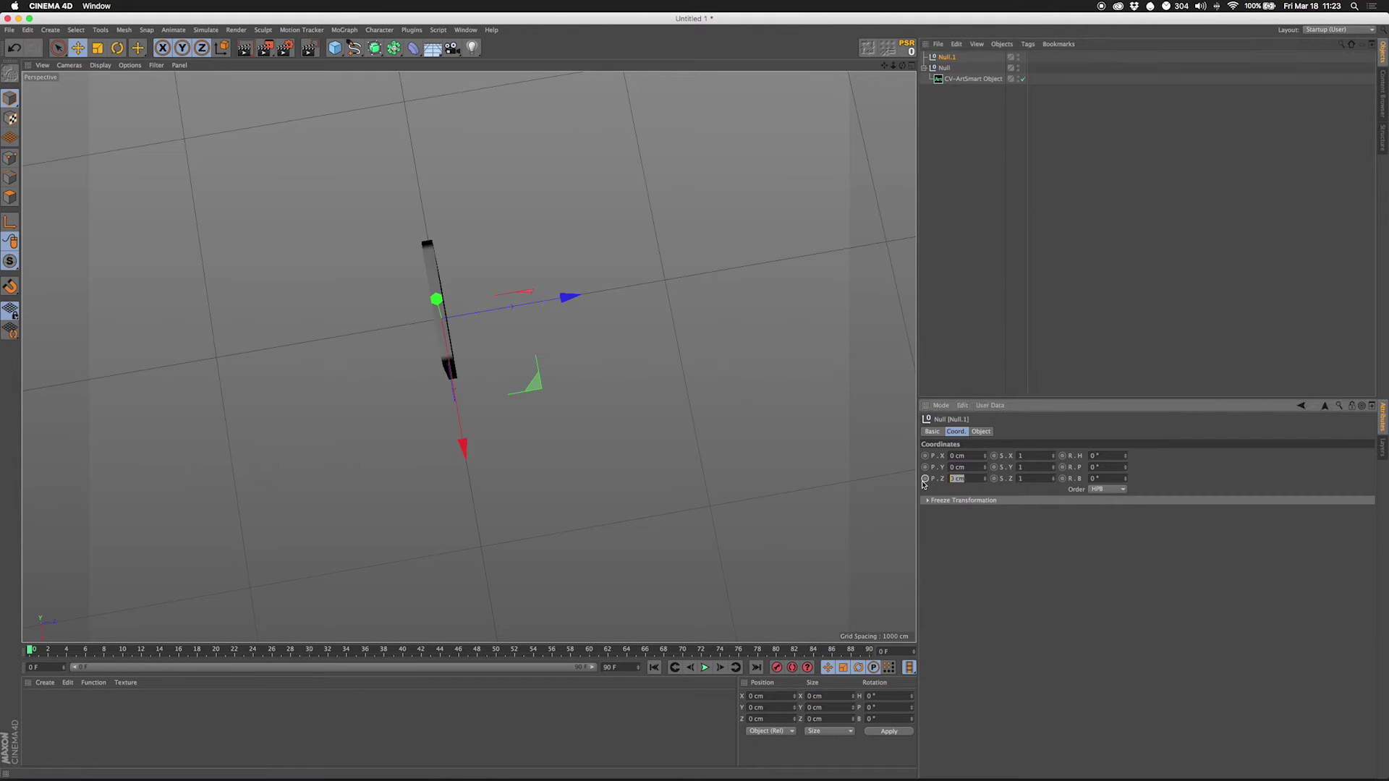
type("-21")
key("Return")
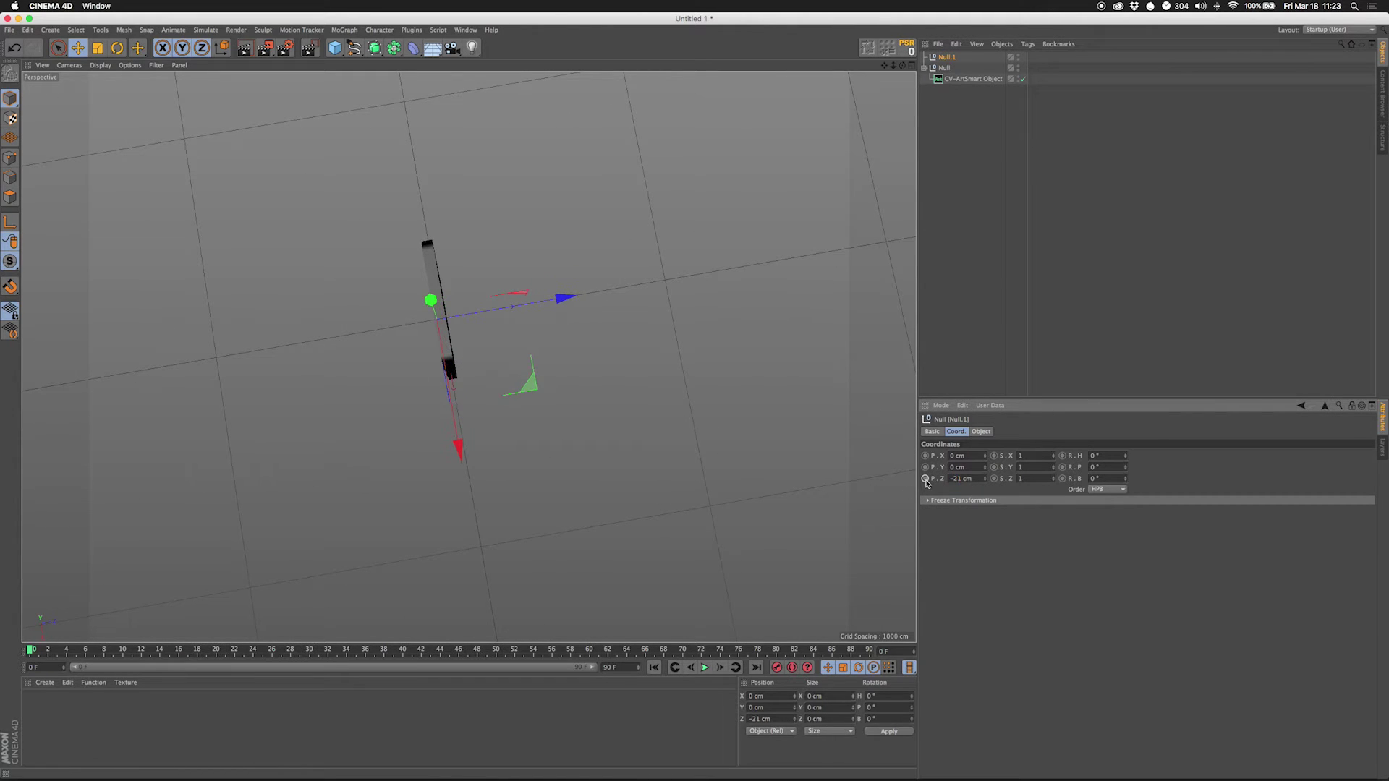
left_click_drag(630, 311, 677, 359, "alt")
double_click(946, 56)
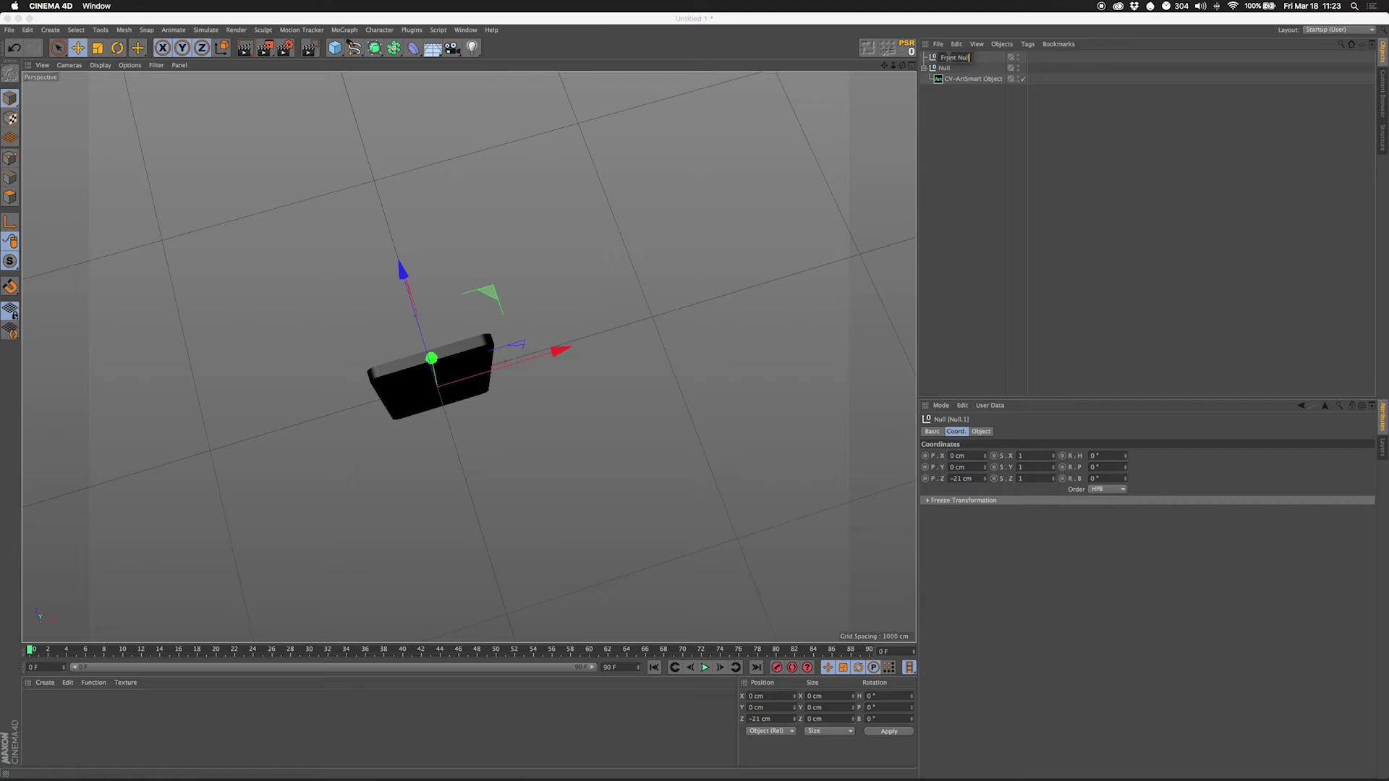
key("Return")
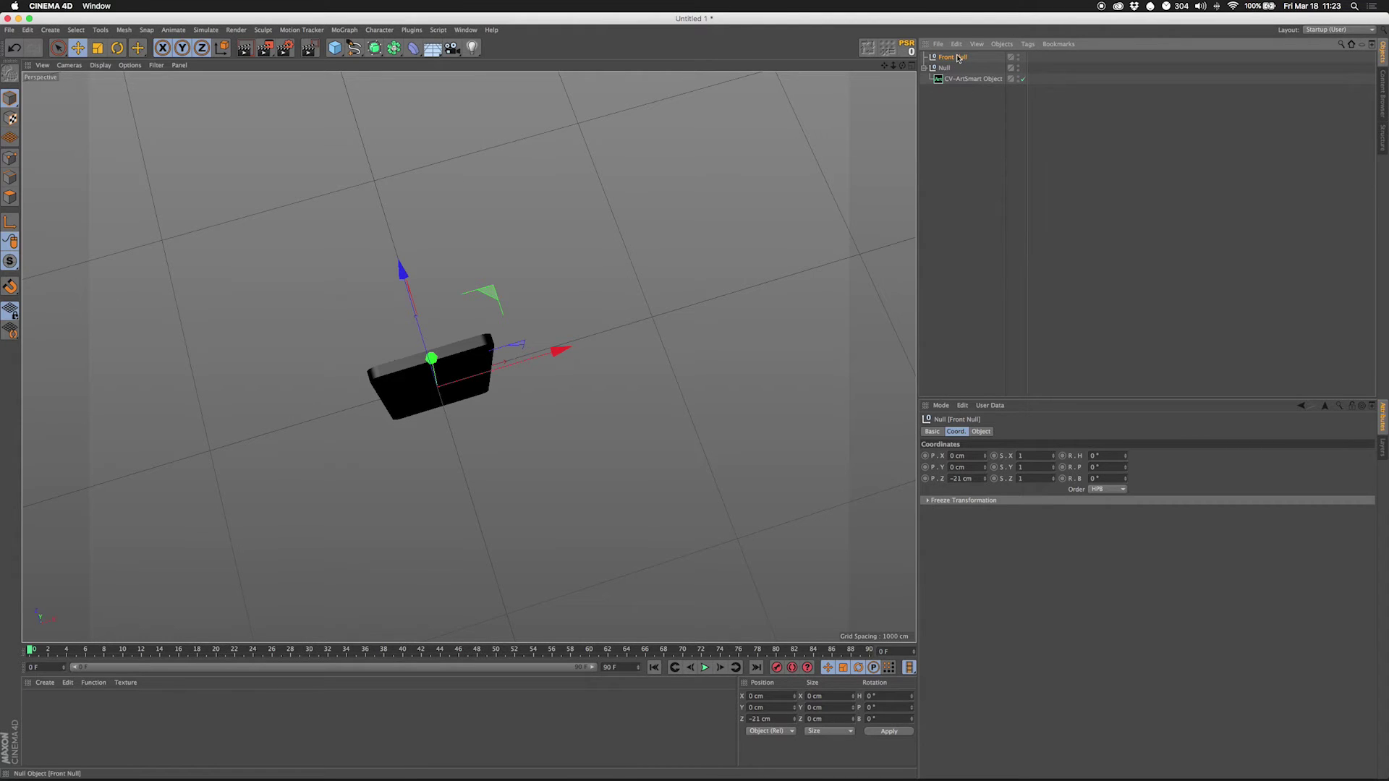
Step: Duplicate Front Null, rename the copy Back Null, and move it to Z 21 cm
left_click_drag(952, 61, 952, 65, "ctrl")
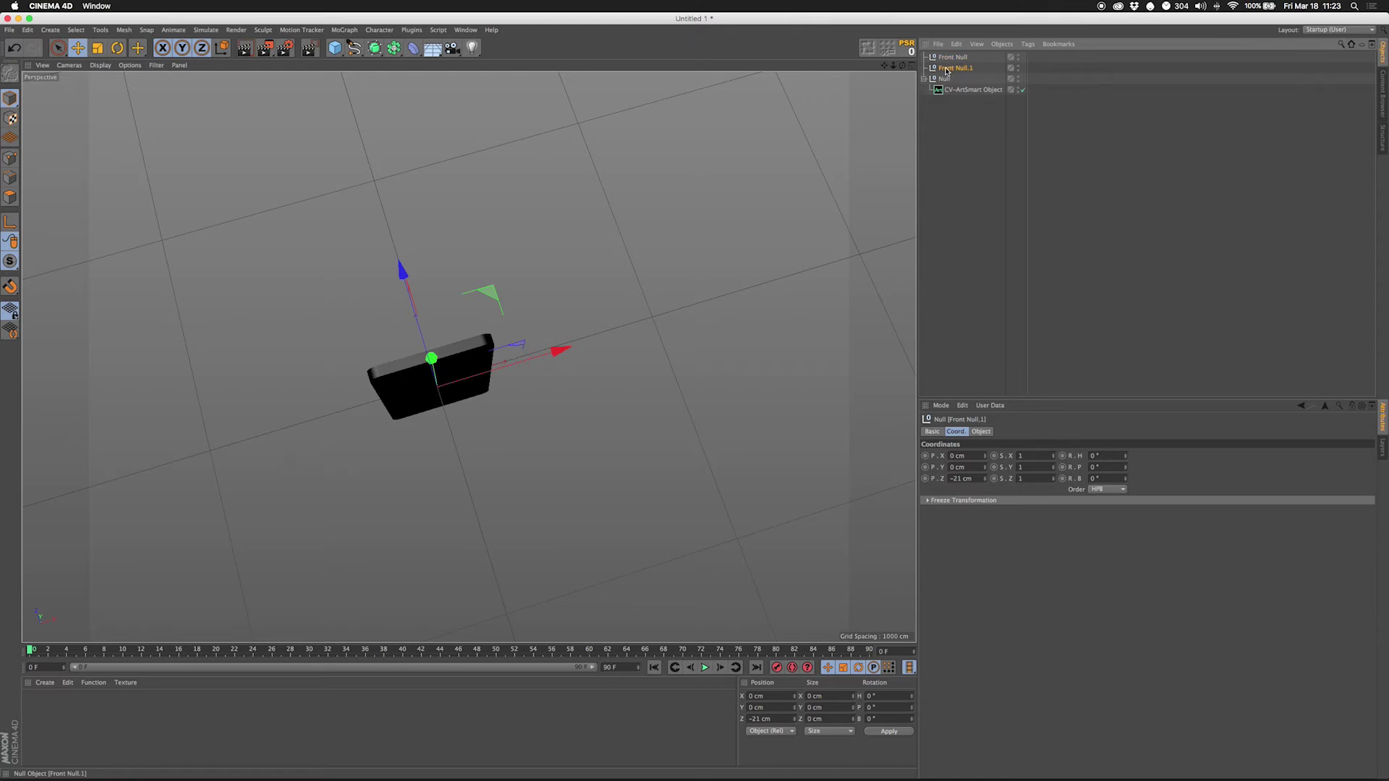
double_click(957, 68)
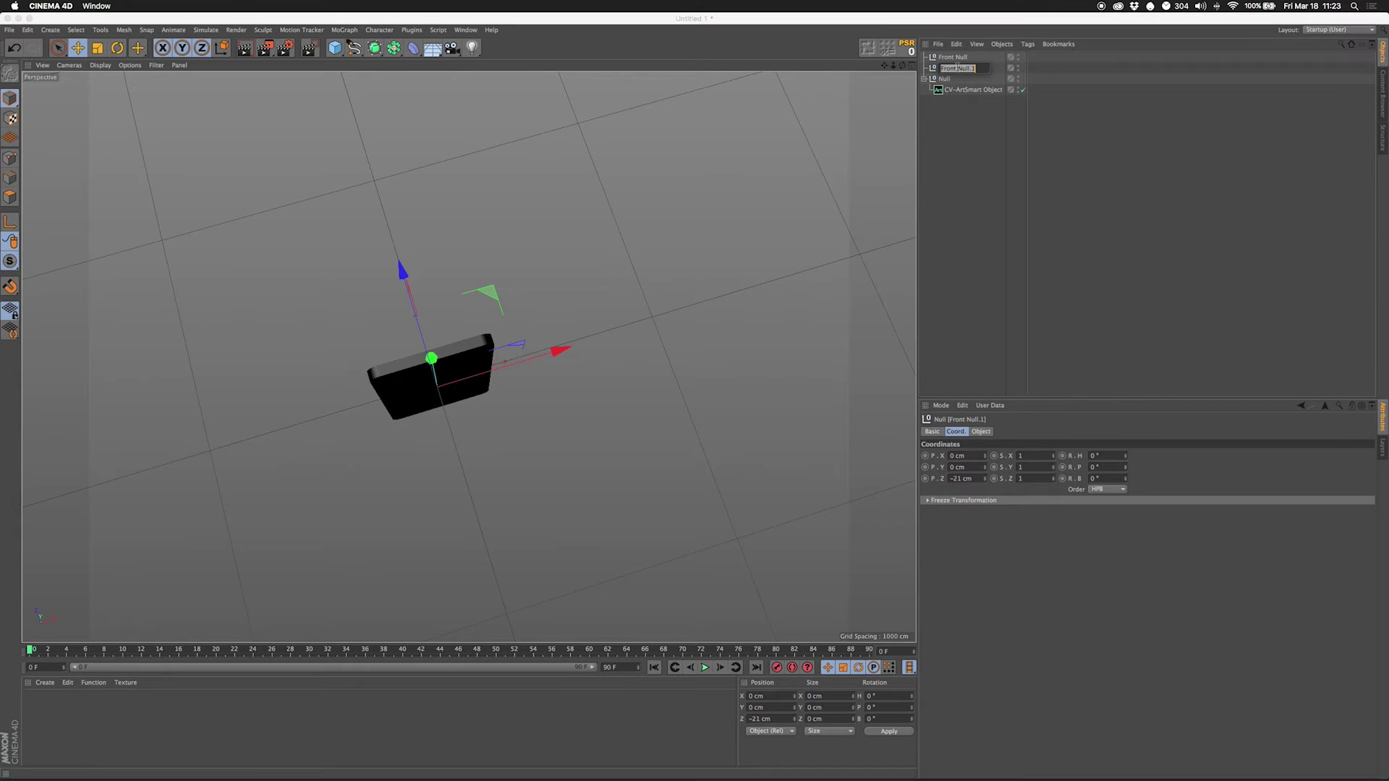
type("Back Null")
key("Return")
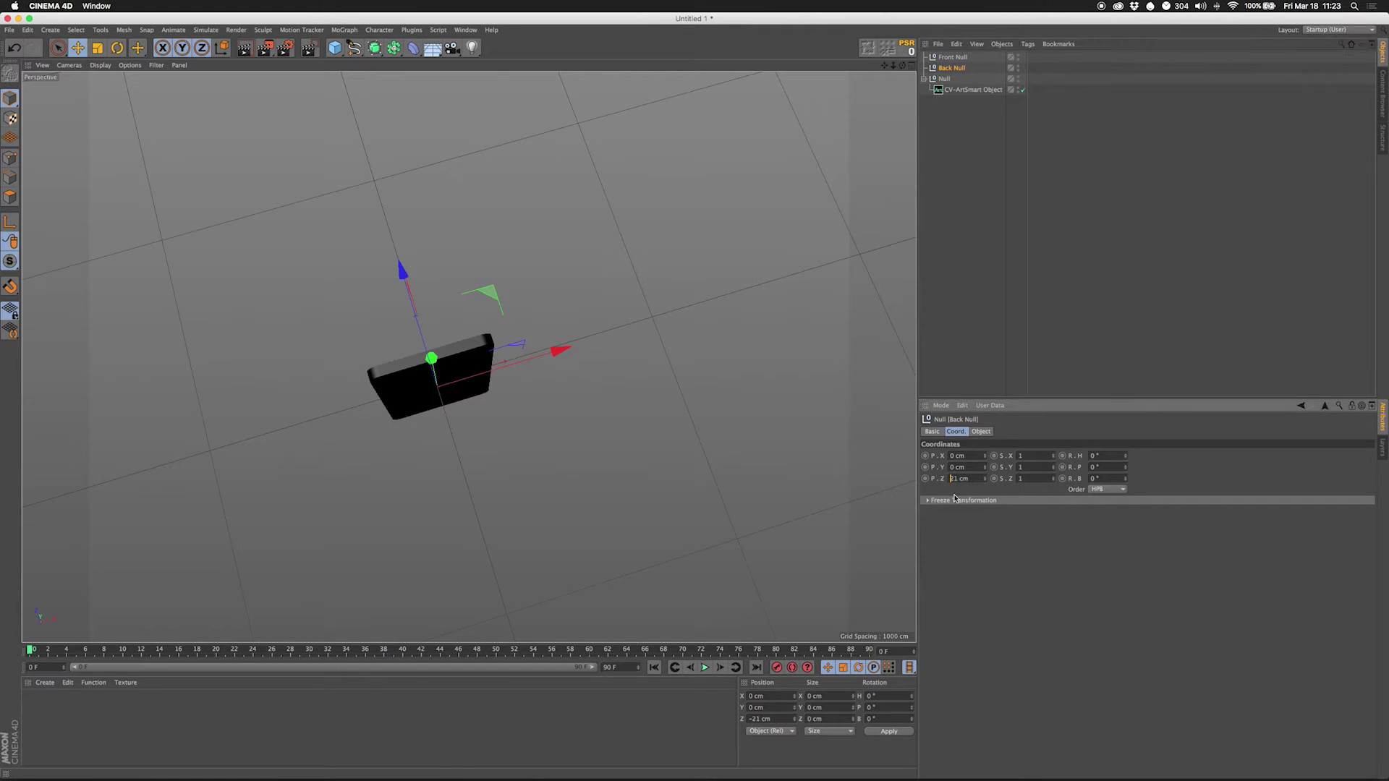
key("Return")
left_click_drag(843, 397, 360, 365, "alt")
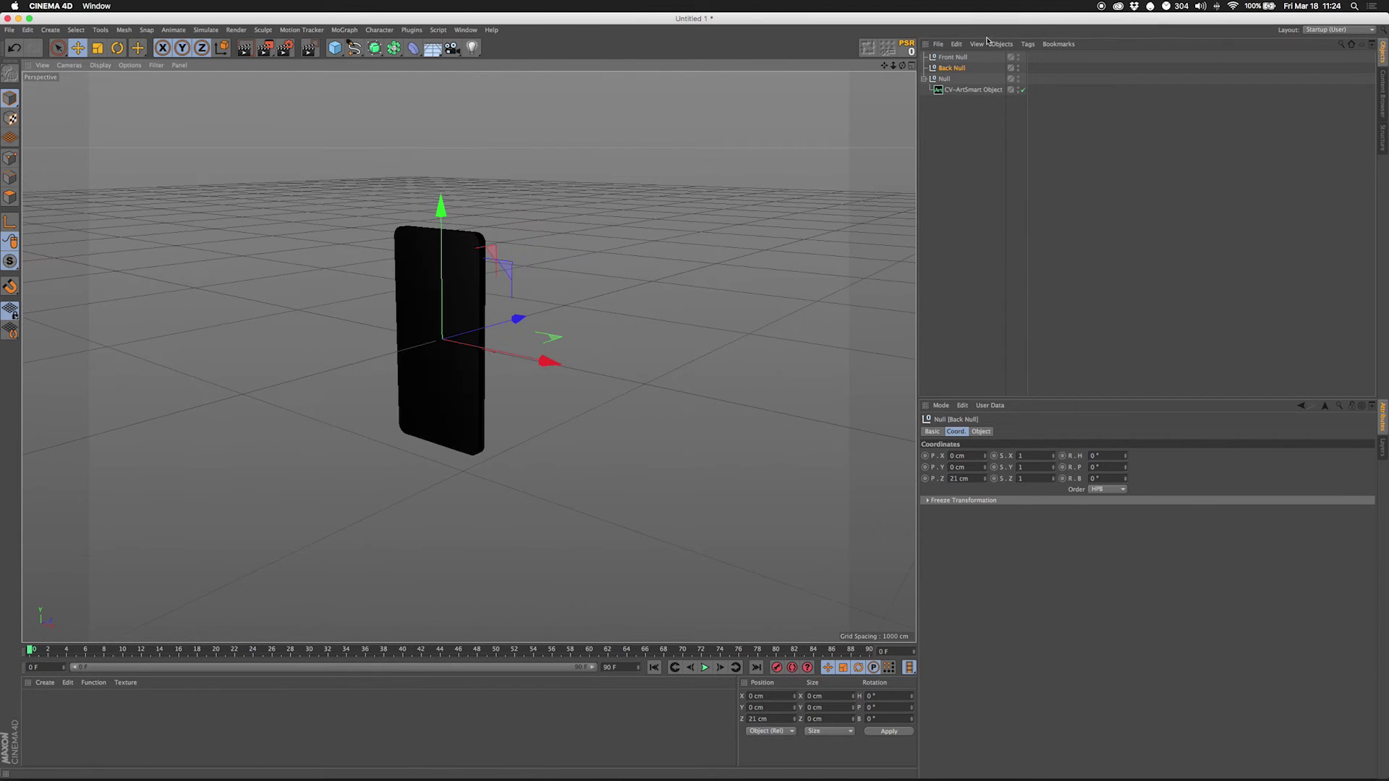
Step: Parent Front Null and Back Null under Null, testing a rotation and undoing it
left_click(953, 57, "shift")
left_click_drag(953, 61, 954, 82)
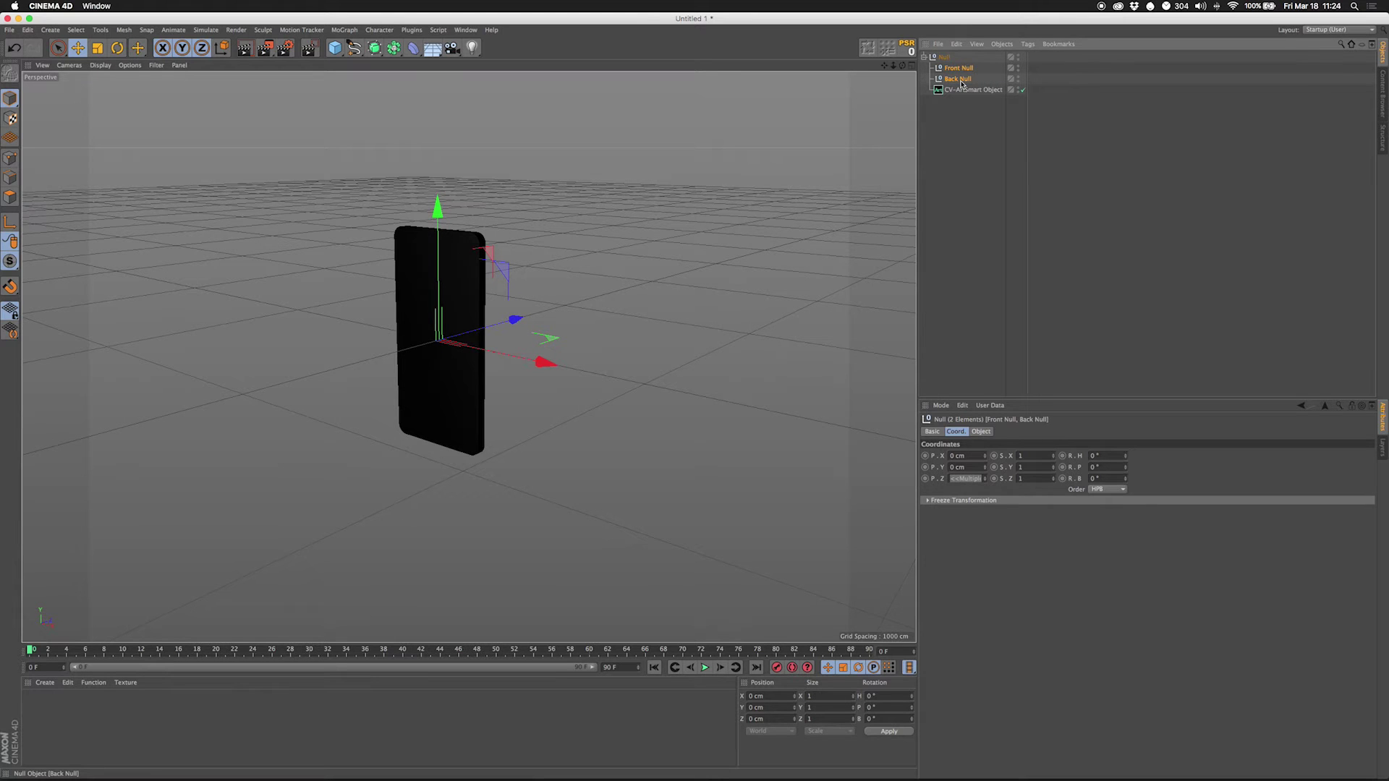
left_click(945, 57)
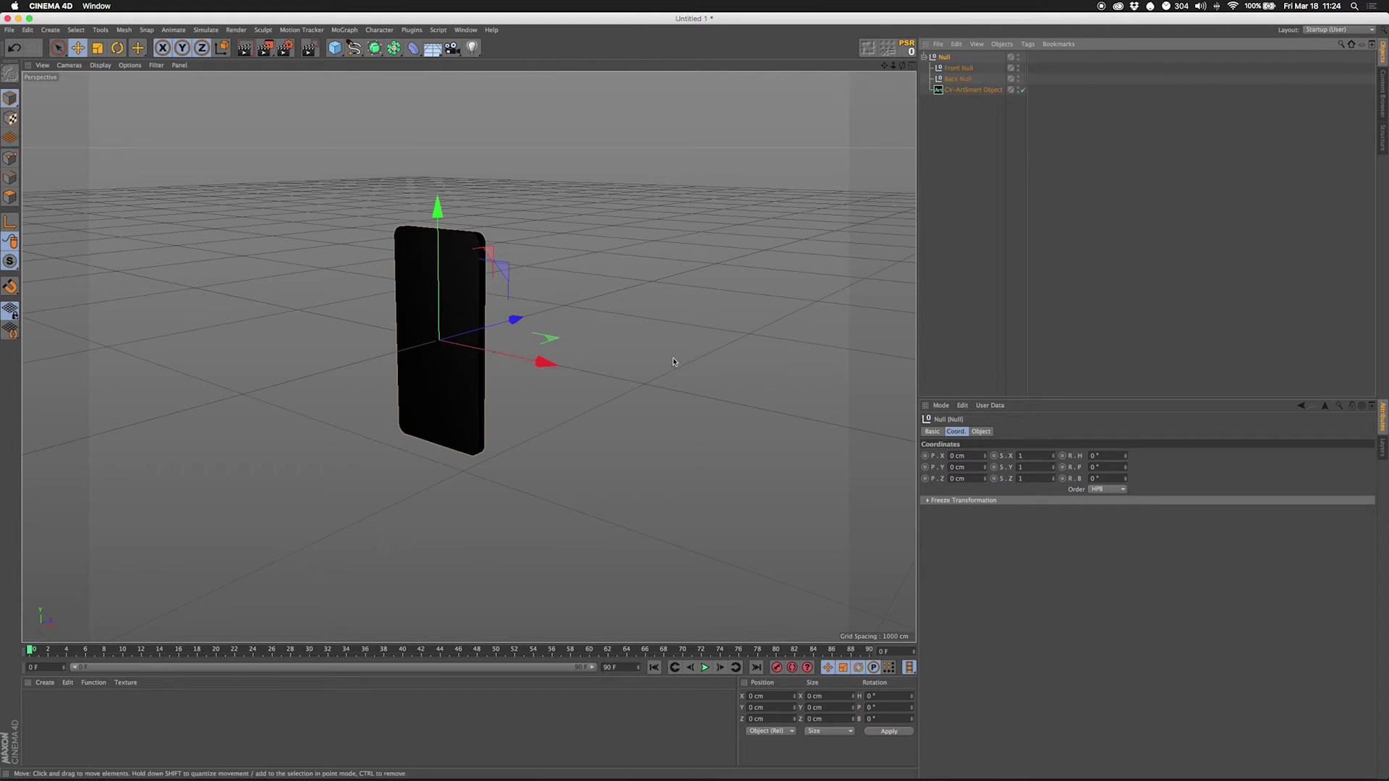
key("r")
left_click_drag(463, 362, 652, 356)
key("ctrl+z")
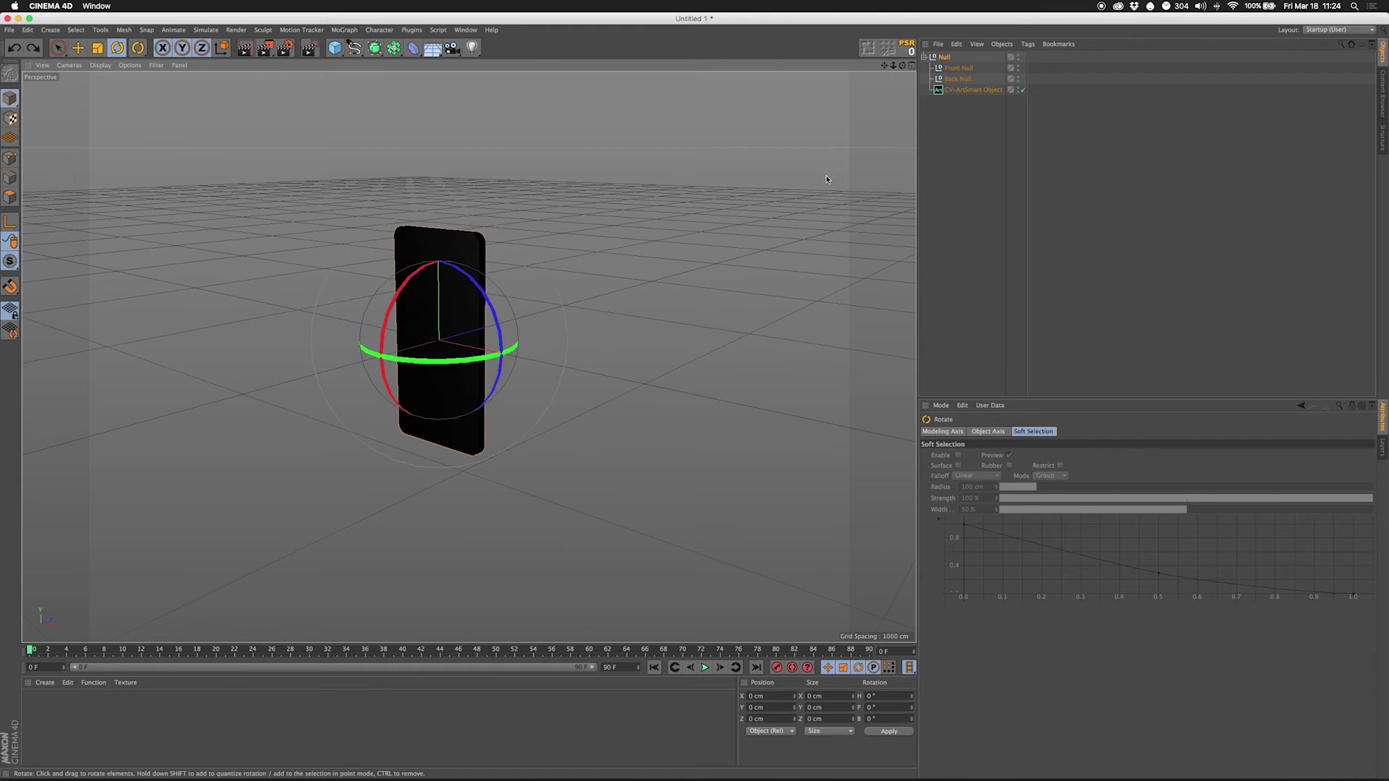
Step: Add an External Compositing tag to Front Null
left_click(957, 67)
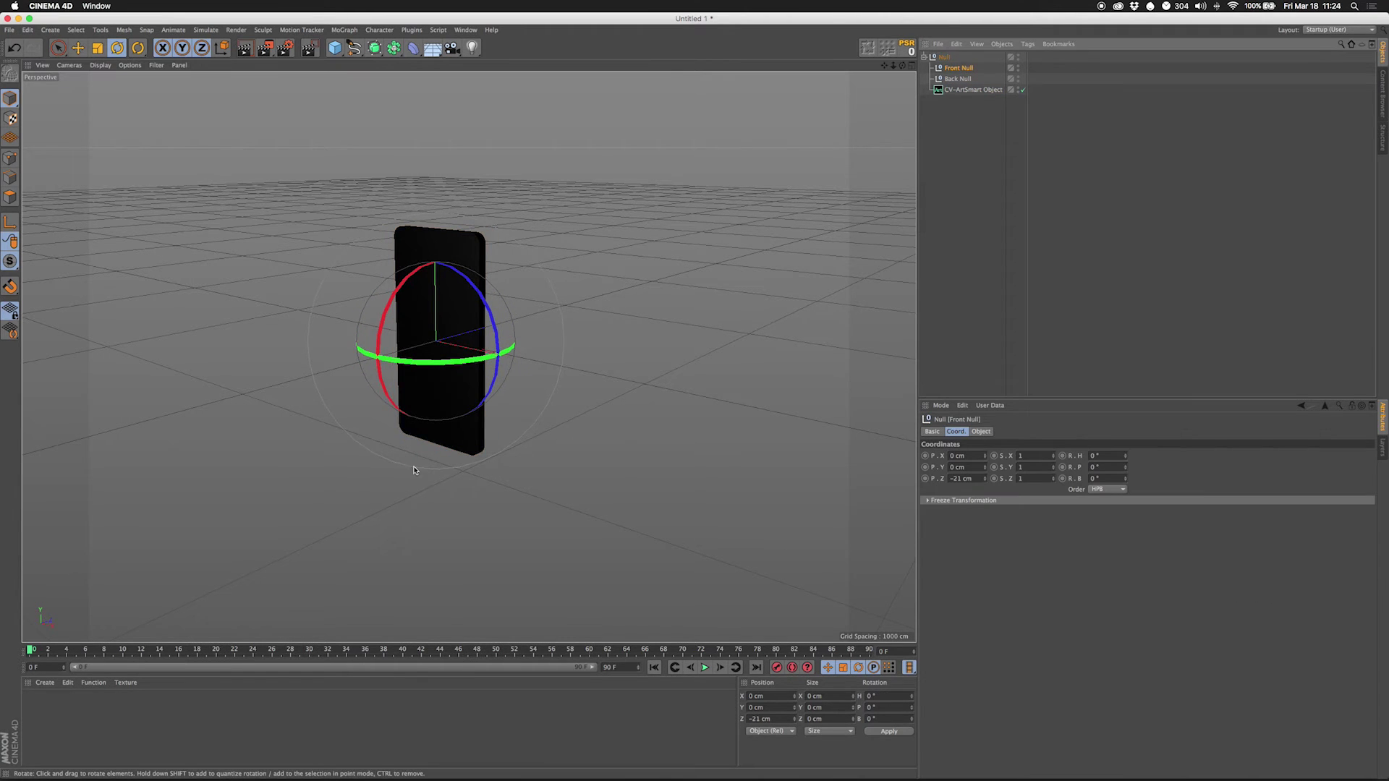
left_click_drag(414, 471, 441, 506, "alt")
left_click(1028, 44)
mouse_move(1053, 62)
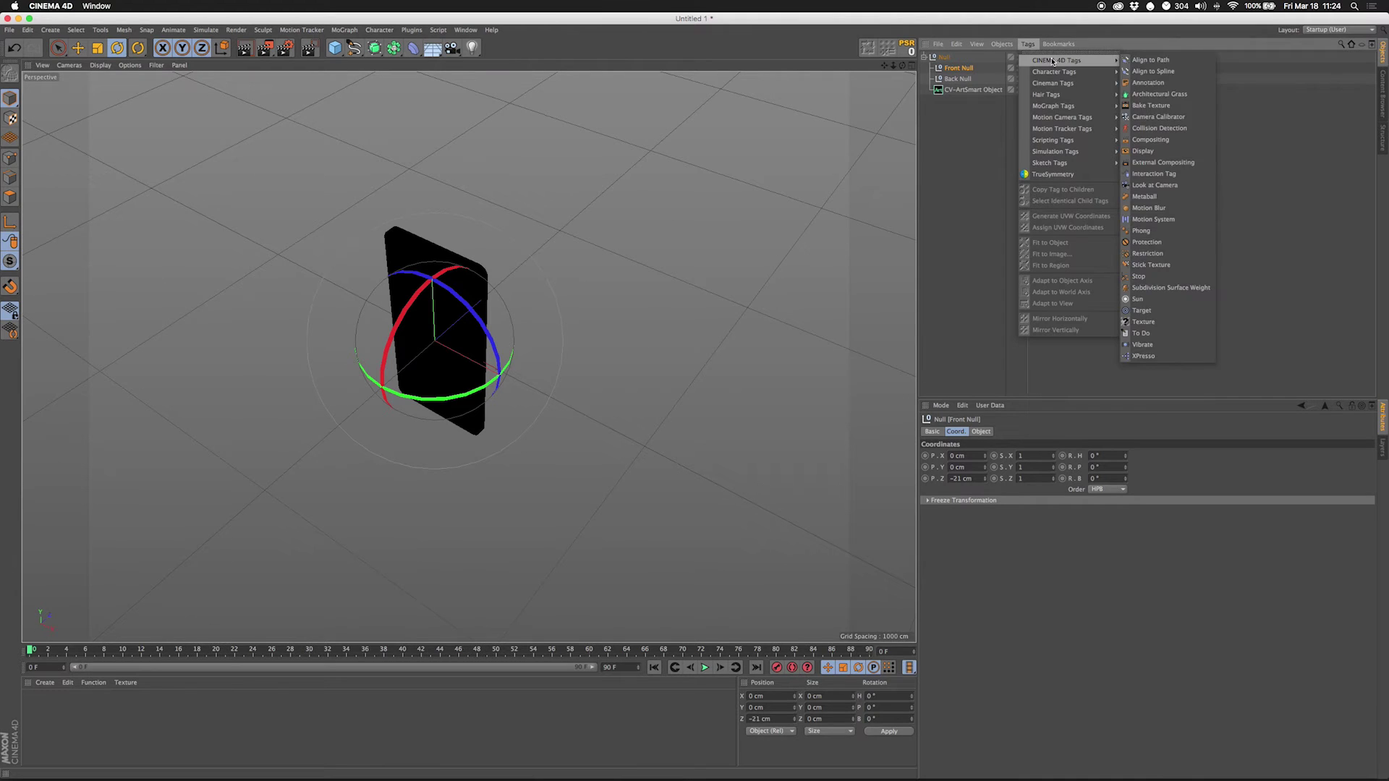
left_click(1143, 163)
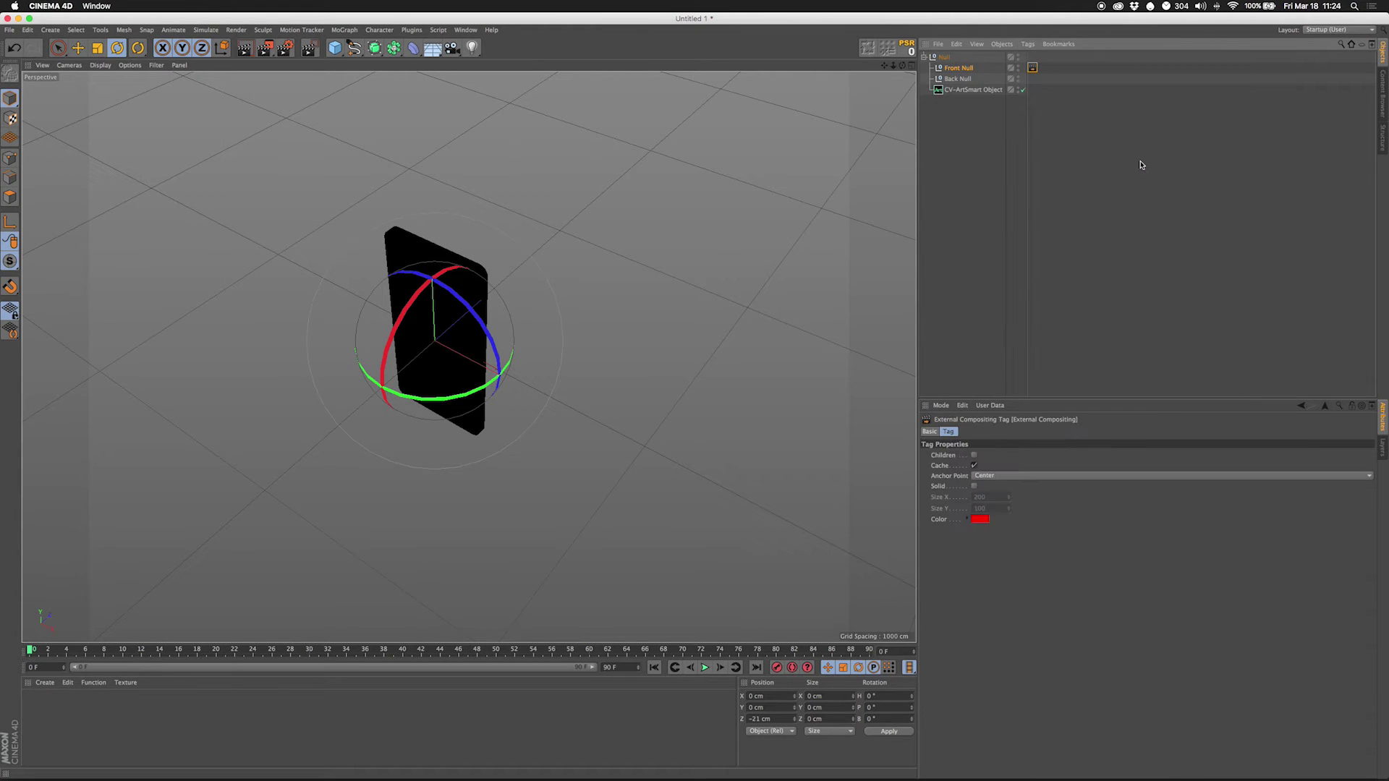
Step: Add an External Compositing tag to Back Null
left_click(957, 79)
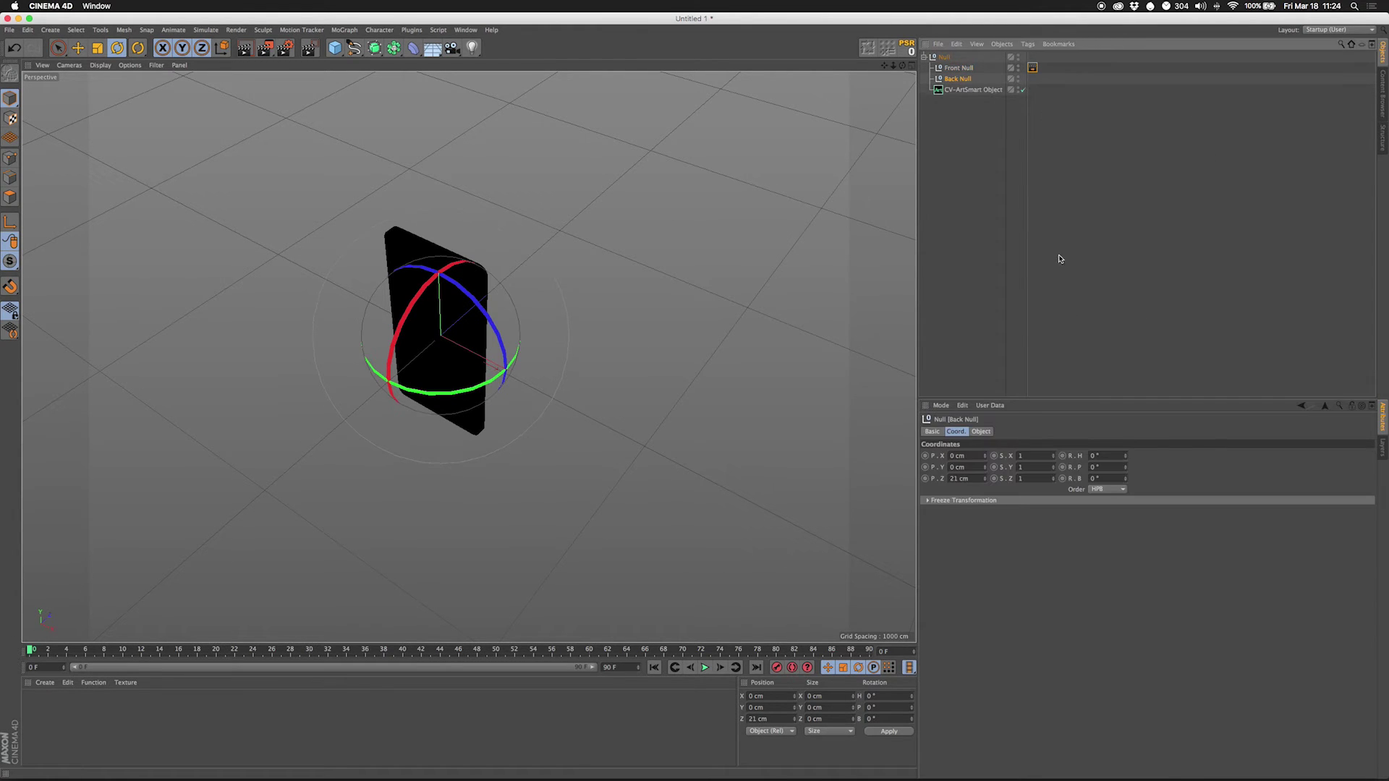
left_click(1028, 45)
left_click(1028, 45)
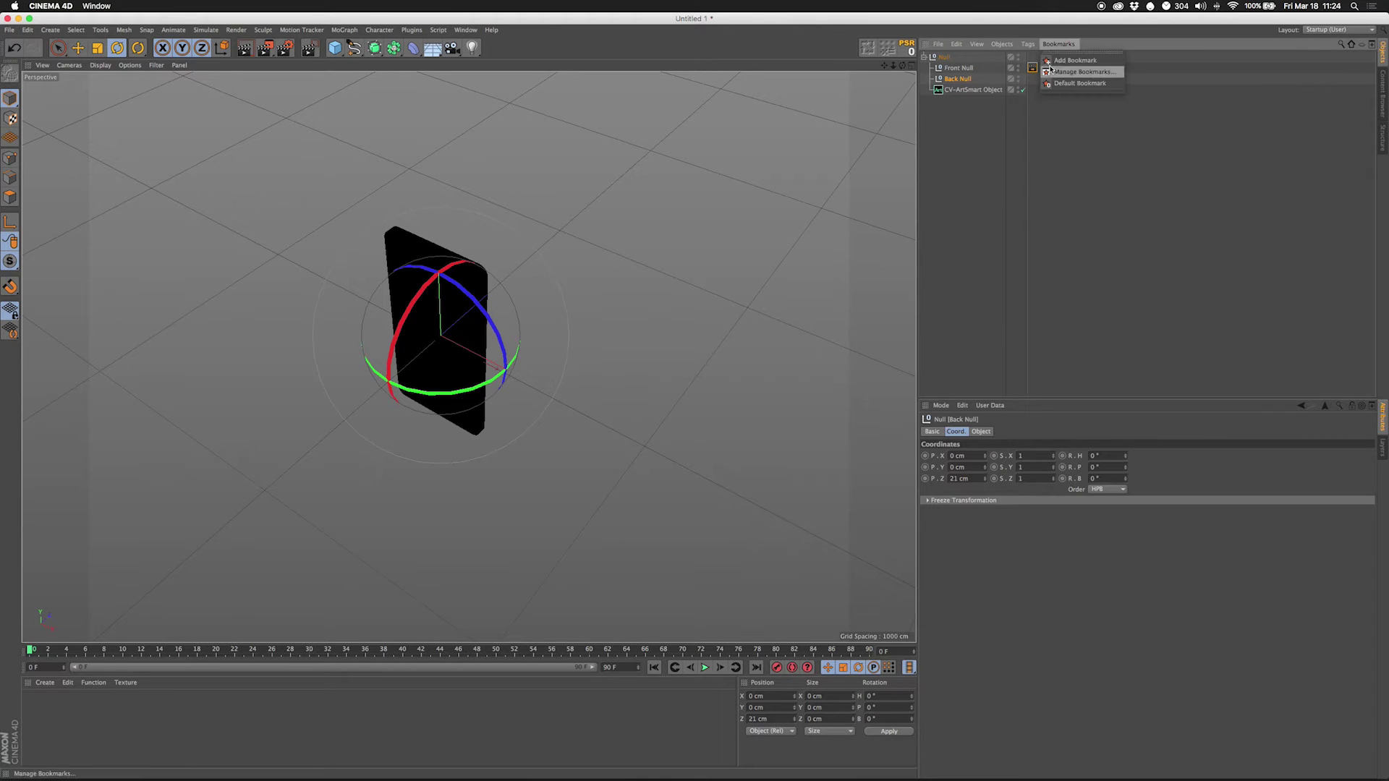
left_click(1028, 45)
mouse_move(1037, 63)
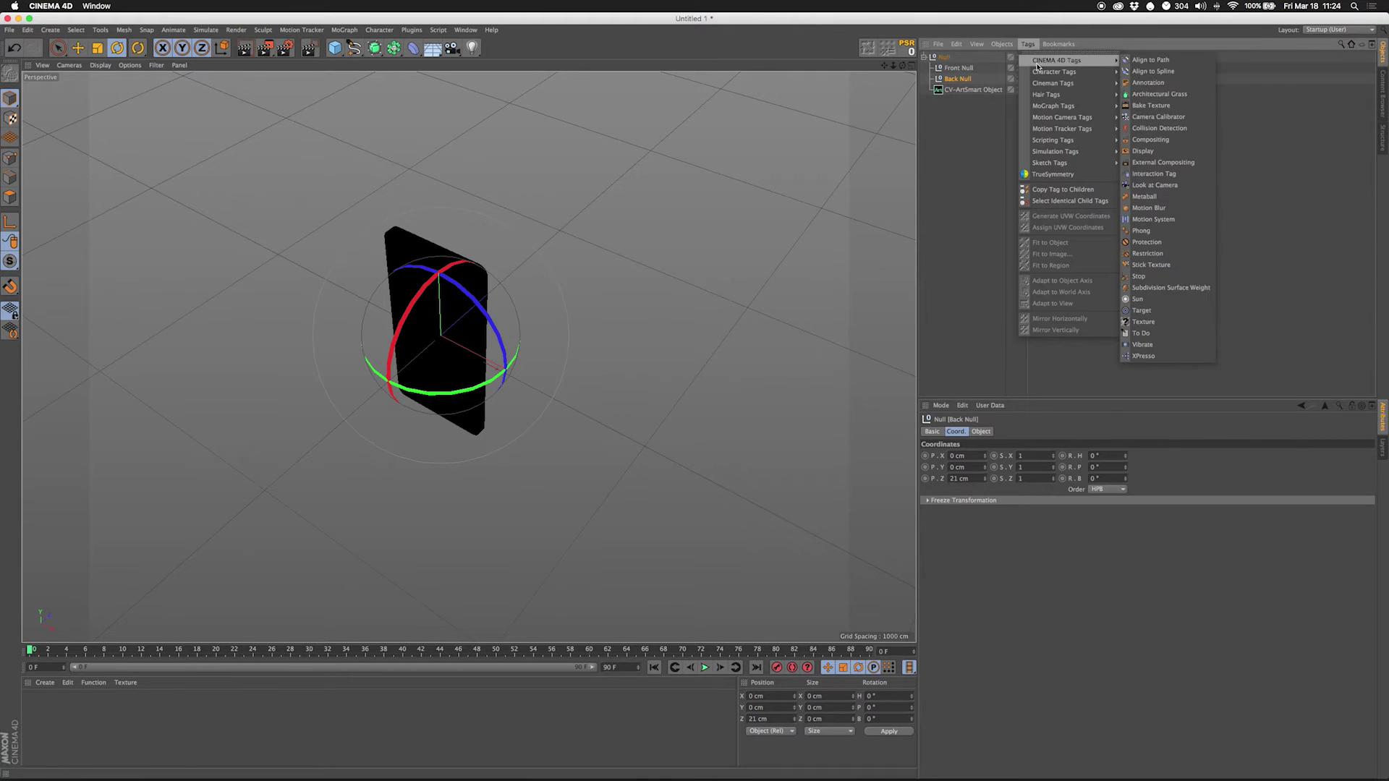
left_click(1152, 163)
Step: Key Null's heading at 180° on frame 90, then play the turn from frame 0
left_click(944, 57)
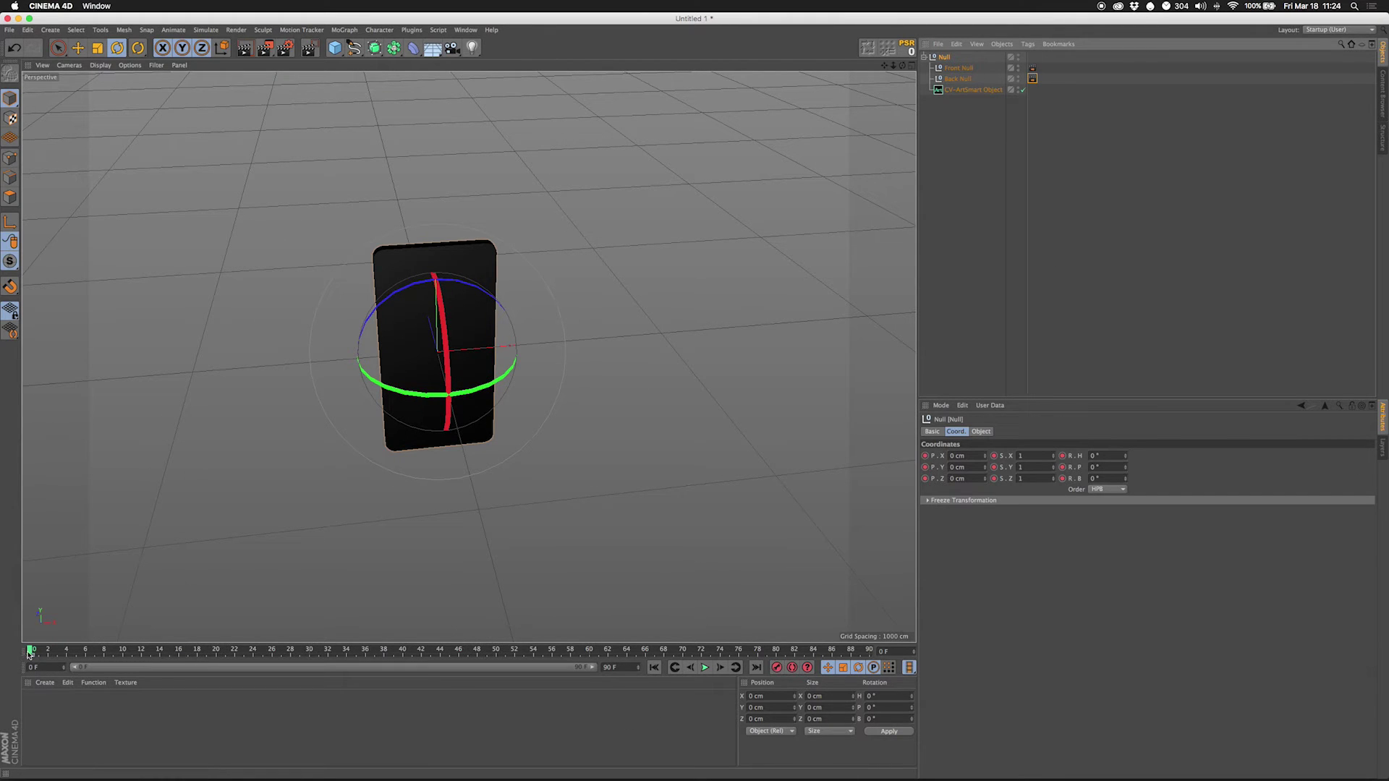
left_click_drag(31, 650, 869, 651)
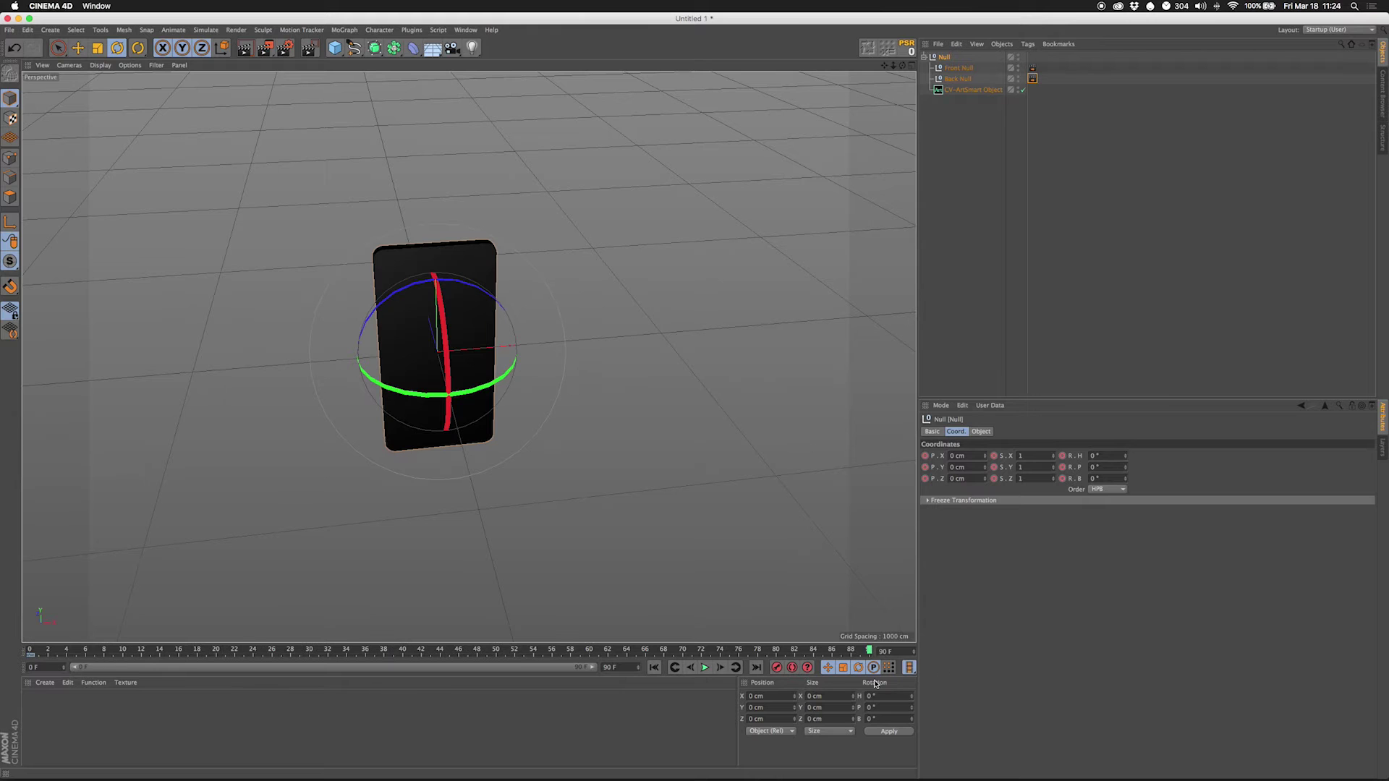
left_click_drag(394, 389, 754, 249)
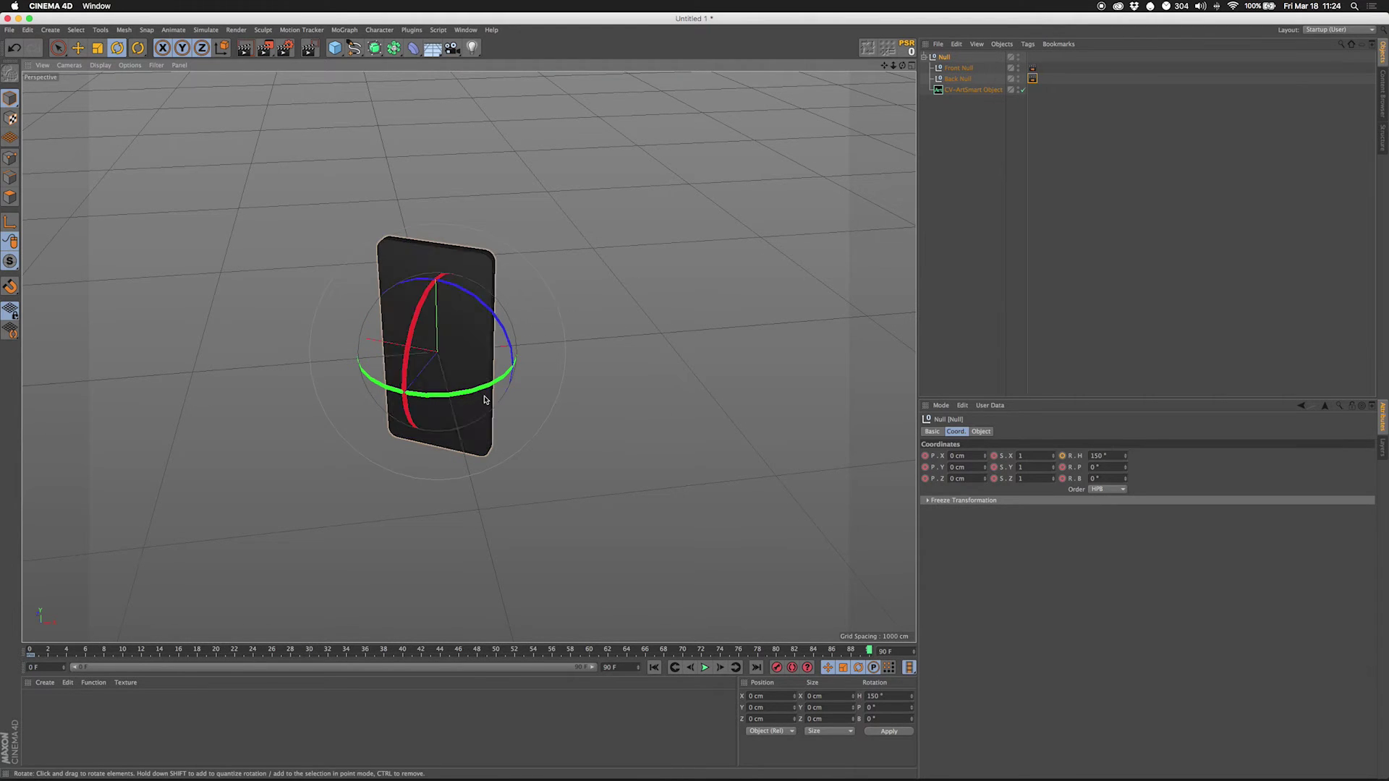
left_click_drag(446, 398, 459, 372)
key("ctrl+z")
key("ctrl+z")
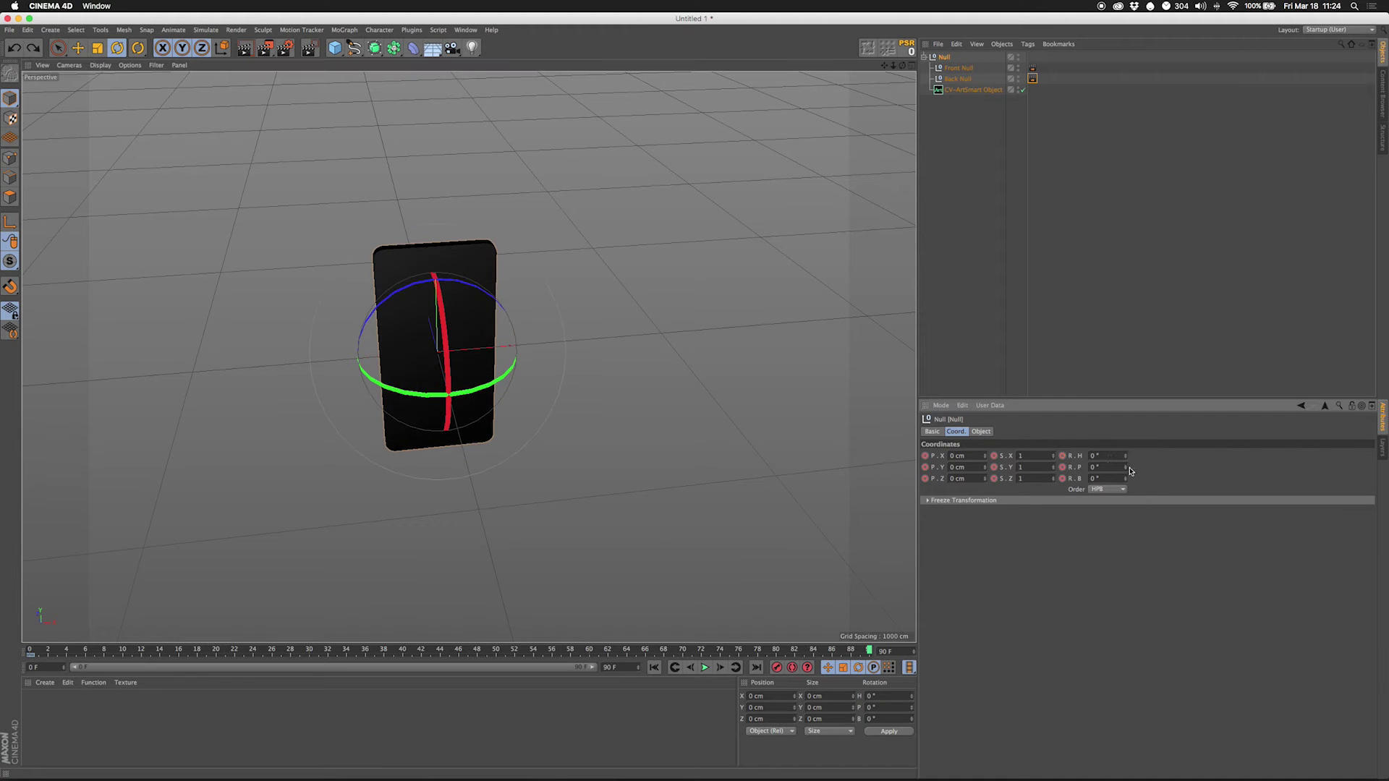
type("180")
key("Return")
key("shift+f")
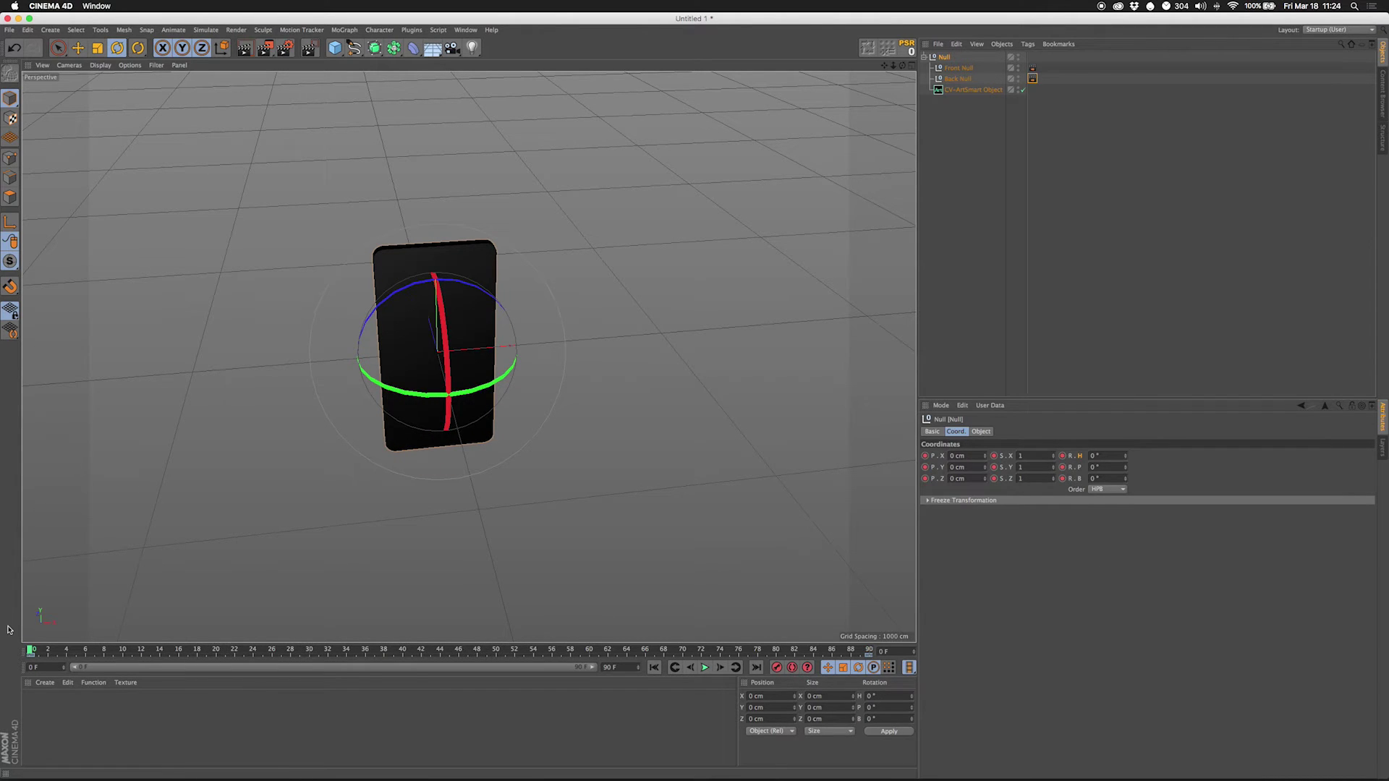
left_click(705, 668)
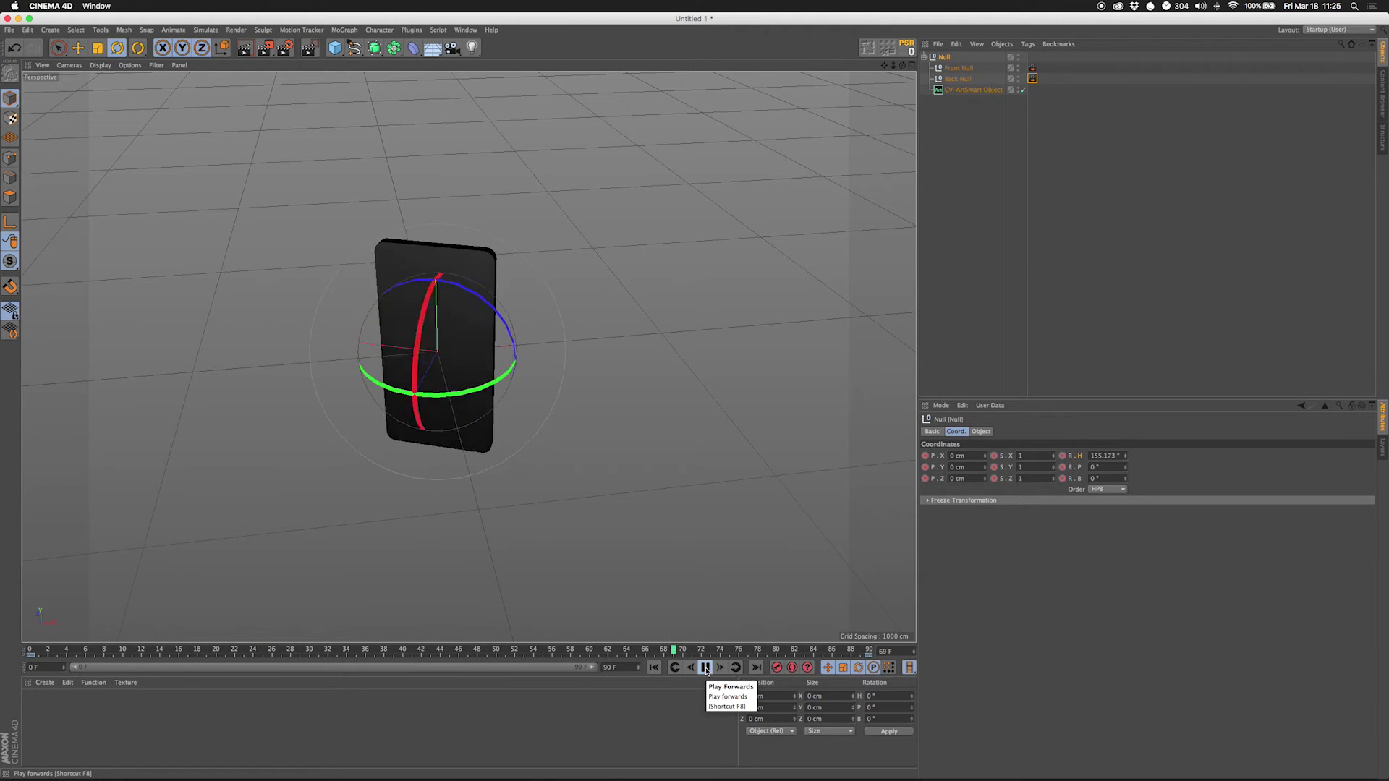
Step: Stop playback and show Null's rotation curve in the Timeline's F-Curve view
left_click(706, 668)
left_click(466, 30)
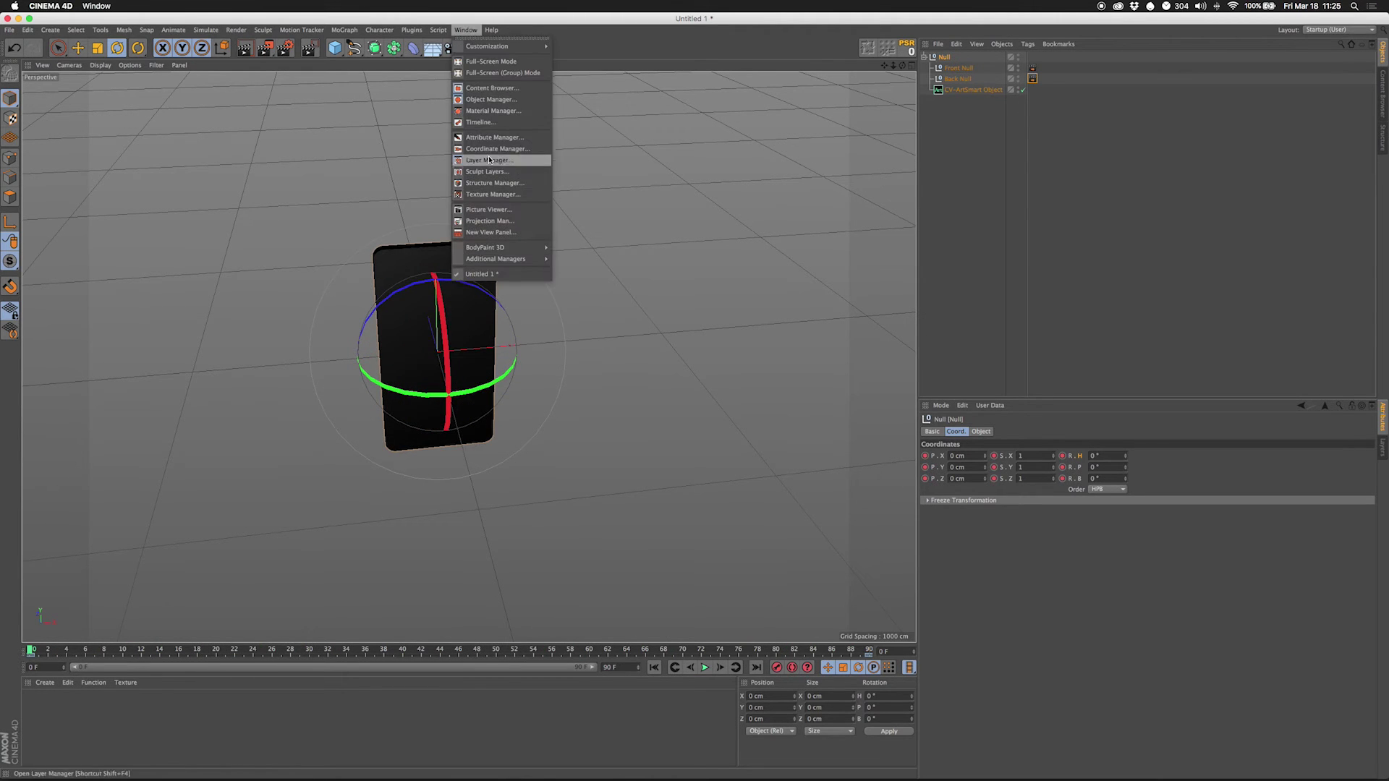
left_click(477, 122)
left_click(243, 190)
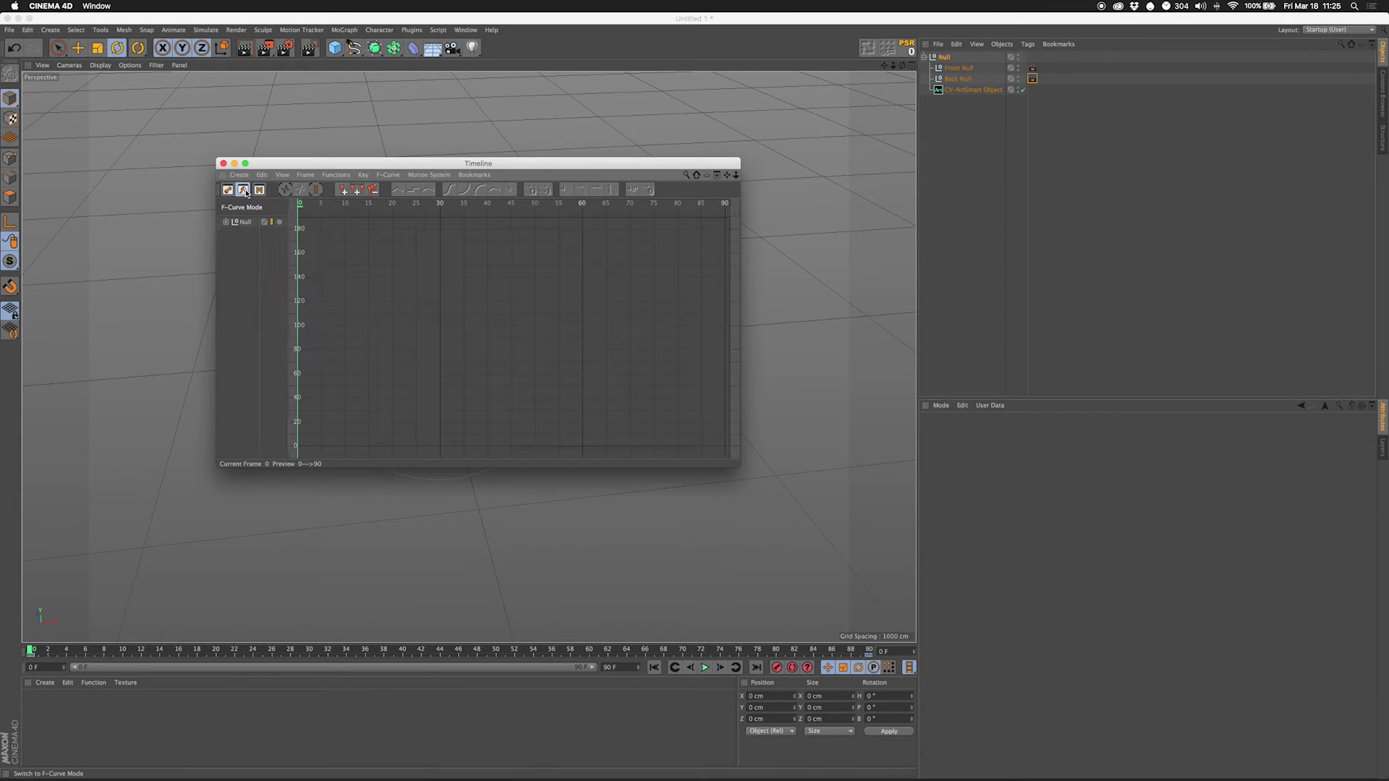
left_click(225, 223)
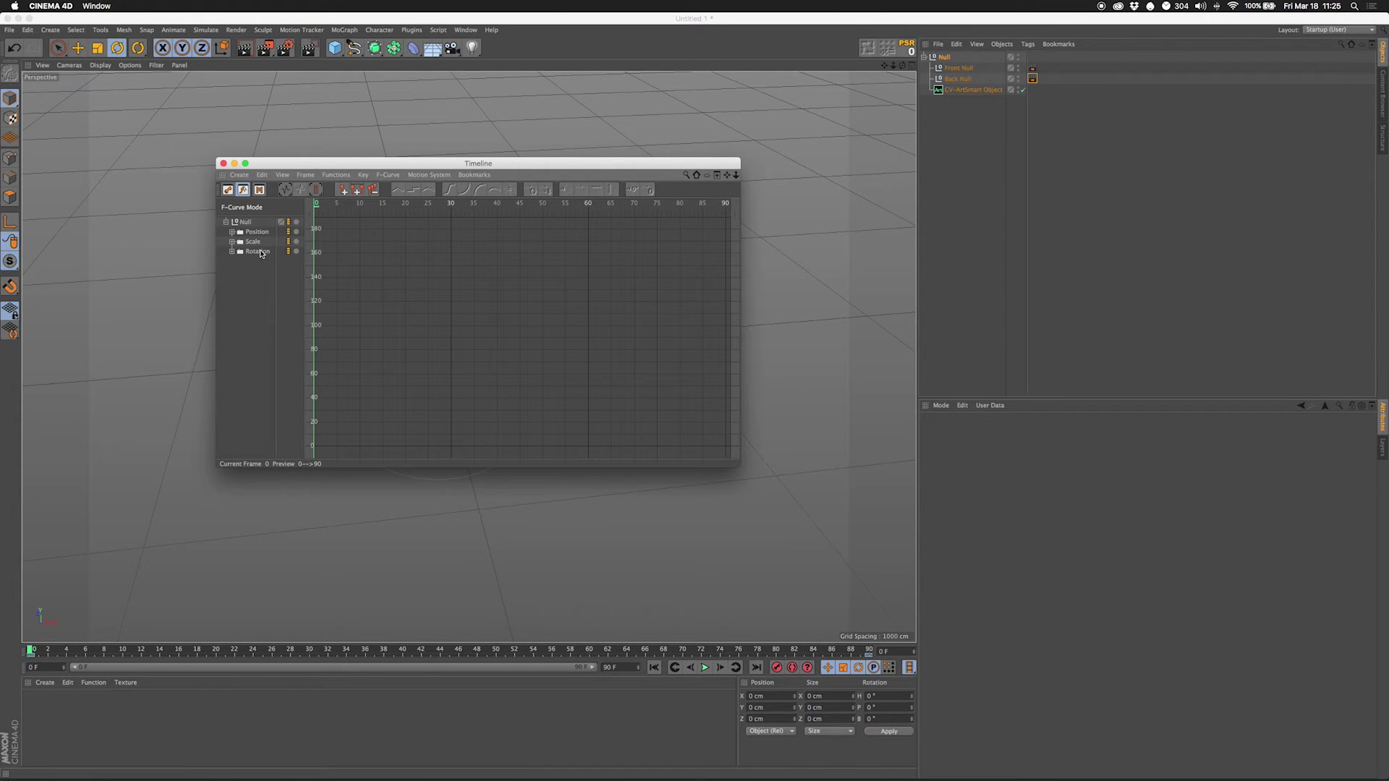
left_click(258, 251)
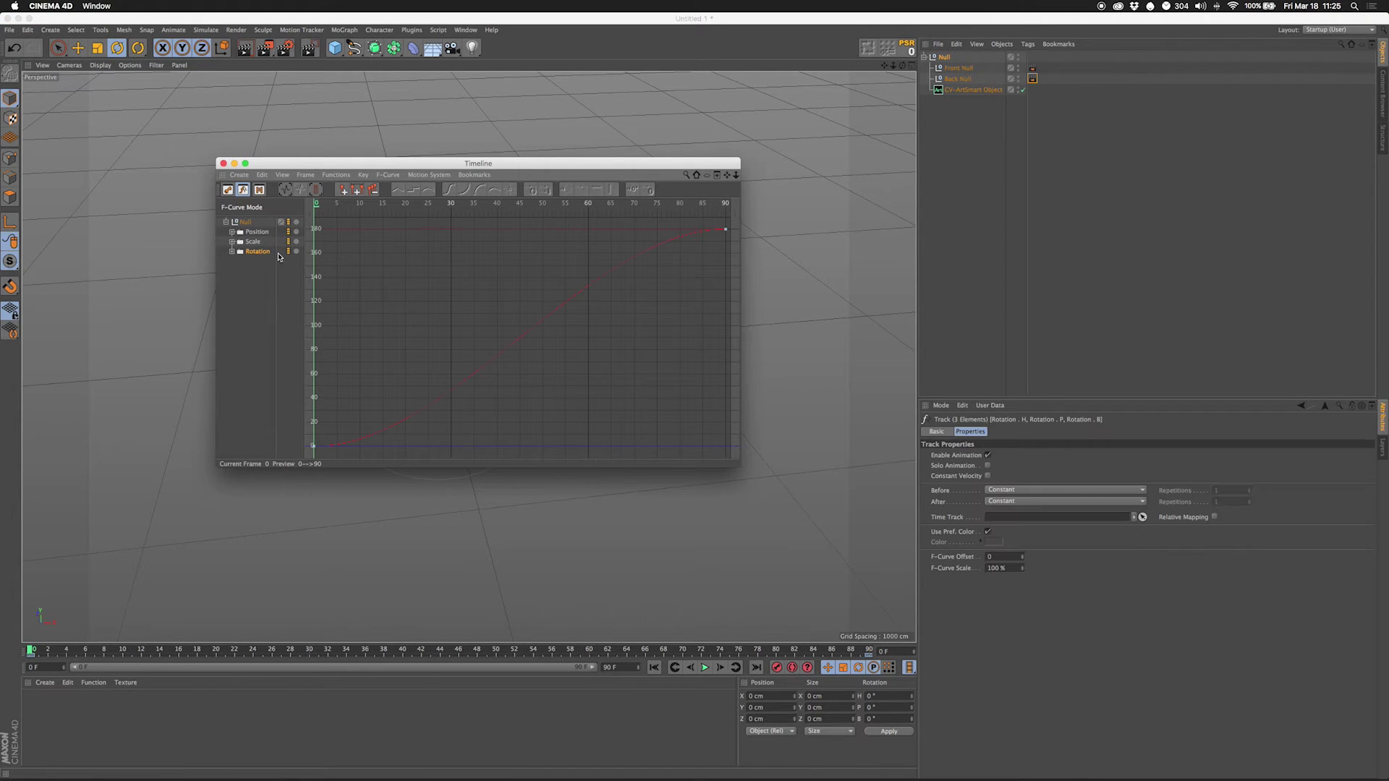
Step: Make both rotation keys Linear, then undo to keep the Spline easing
left_click(314, 447)
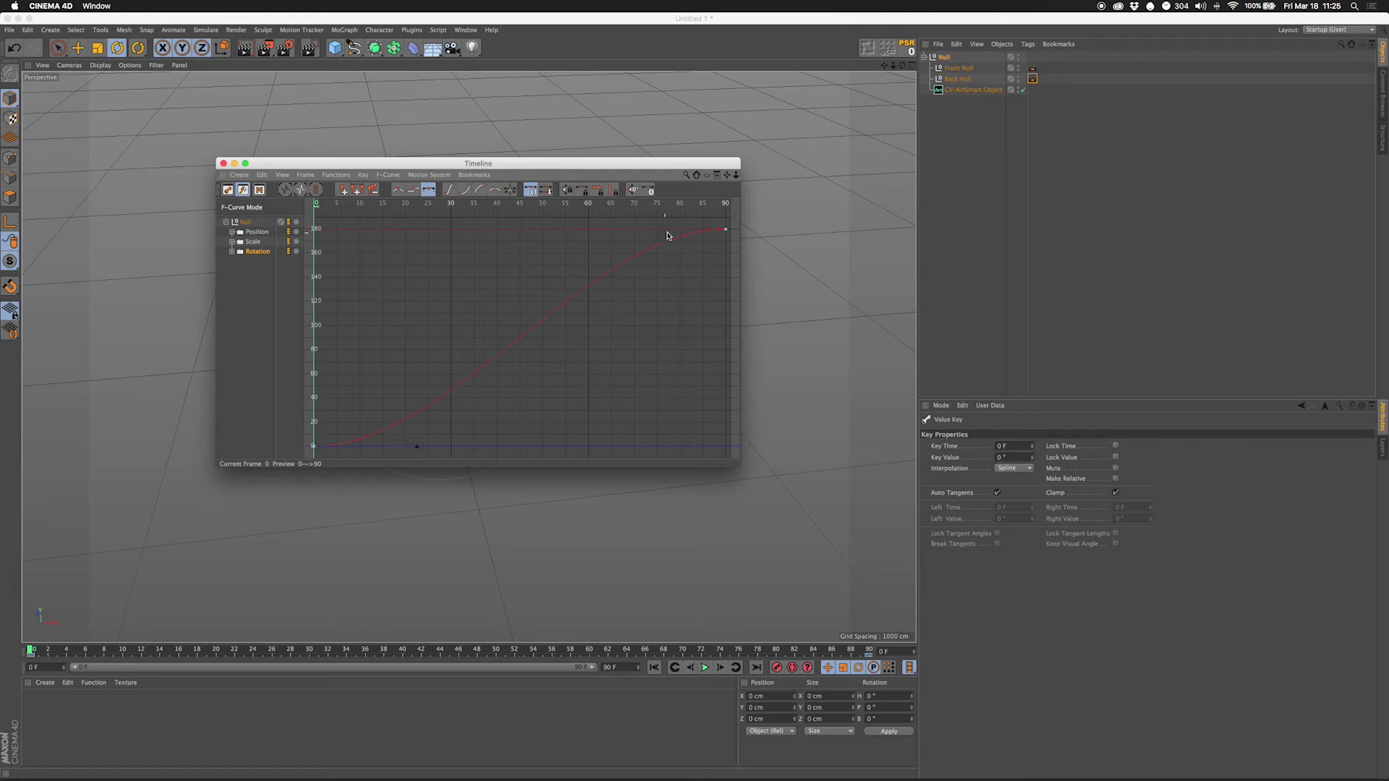
left_click(726, 229, "shift")
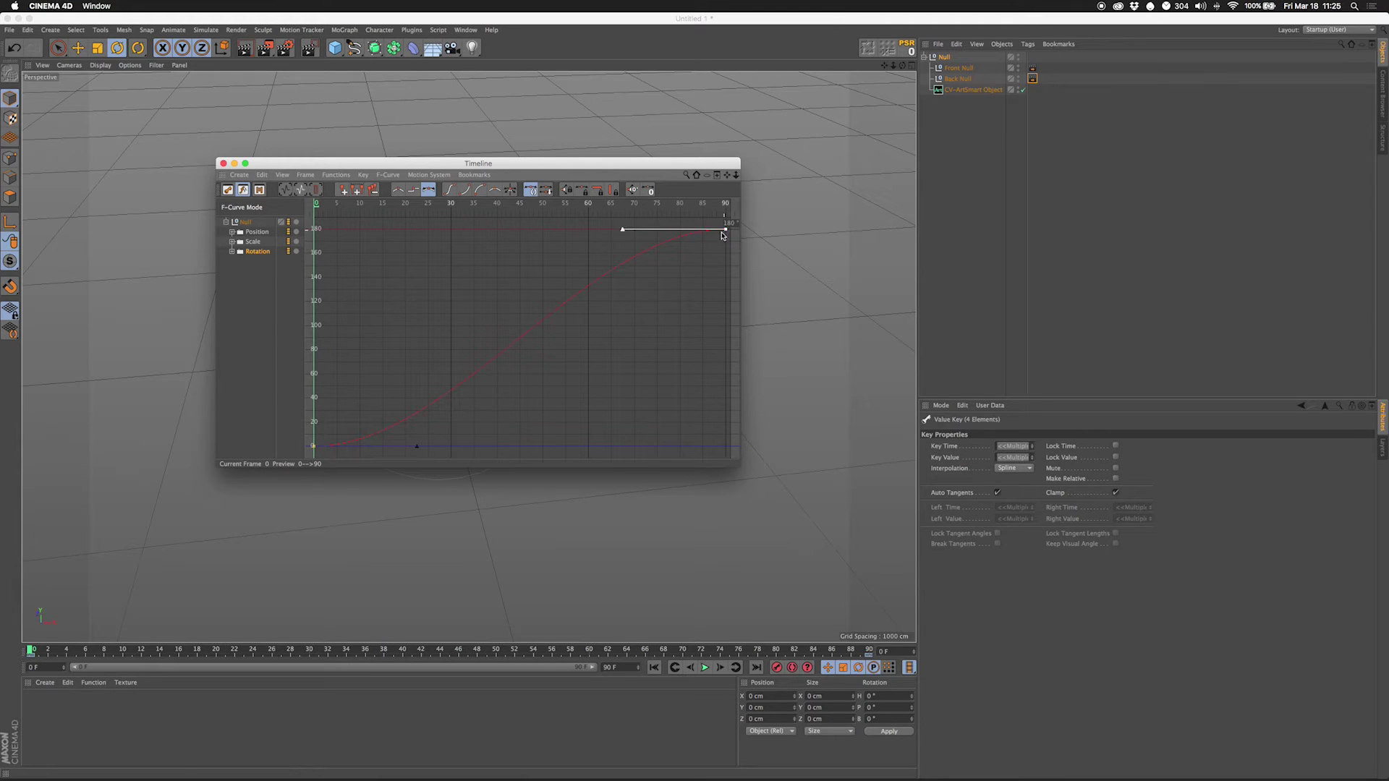
left_click(398, 189)
key("super+z")
Step: Save the scene as iPhone3D.c4d in Desktop/Tutorials/Devices
left_click(224, 165)
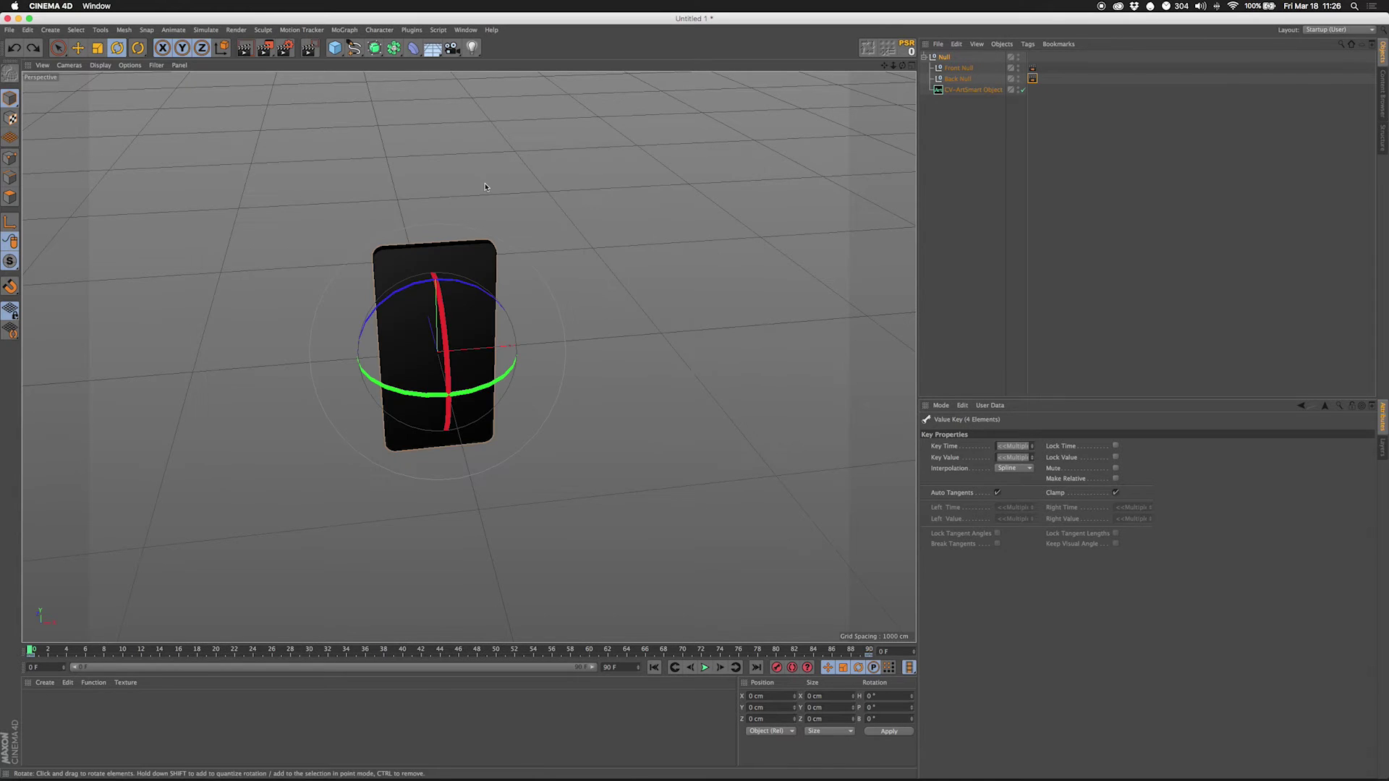
left_click(9, 30)
left_click(32, 134)
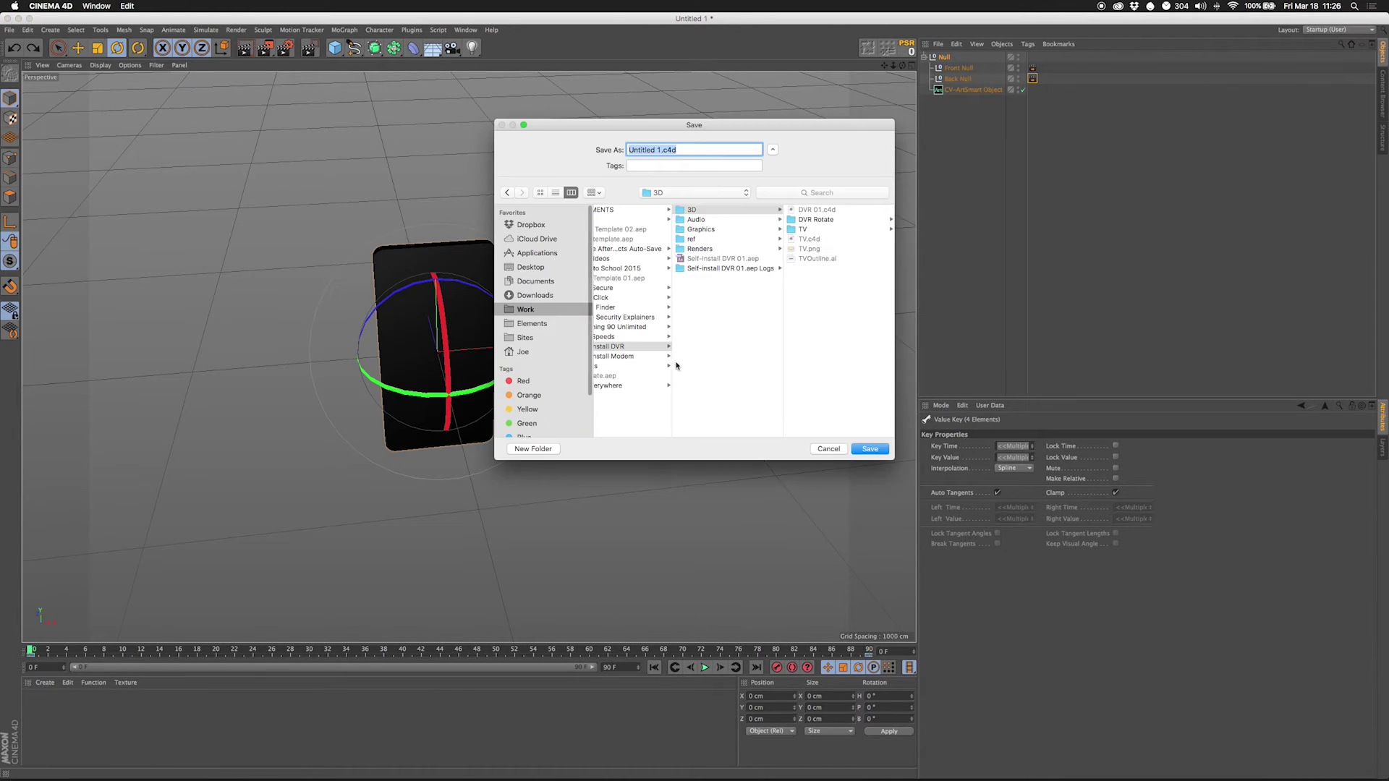
left_click(532, 323)
left_click(532, 267)
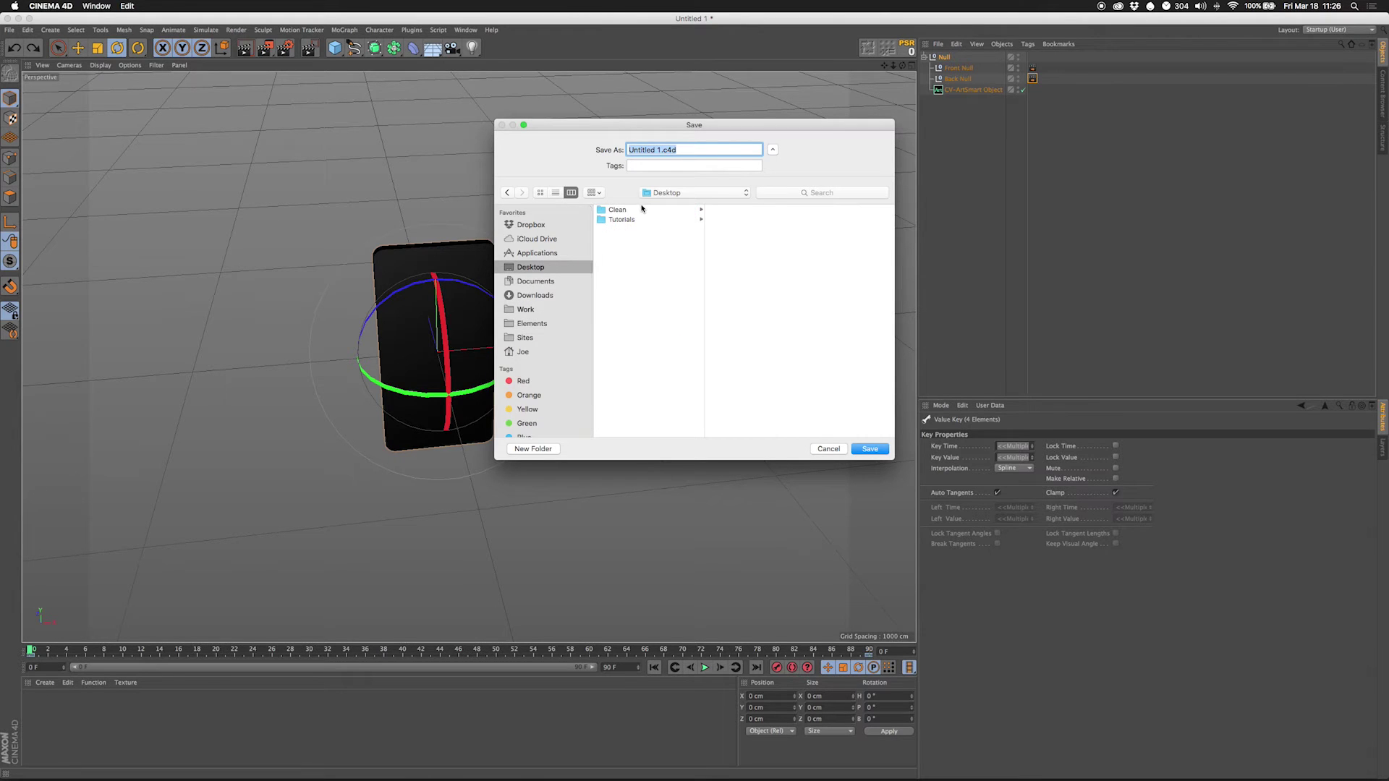
left_click(654, 220)
left_click(738, 238)
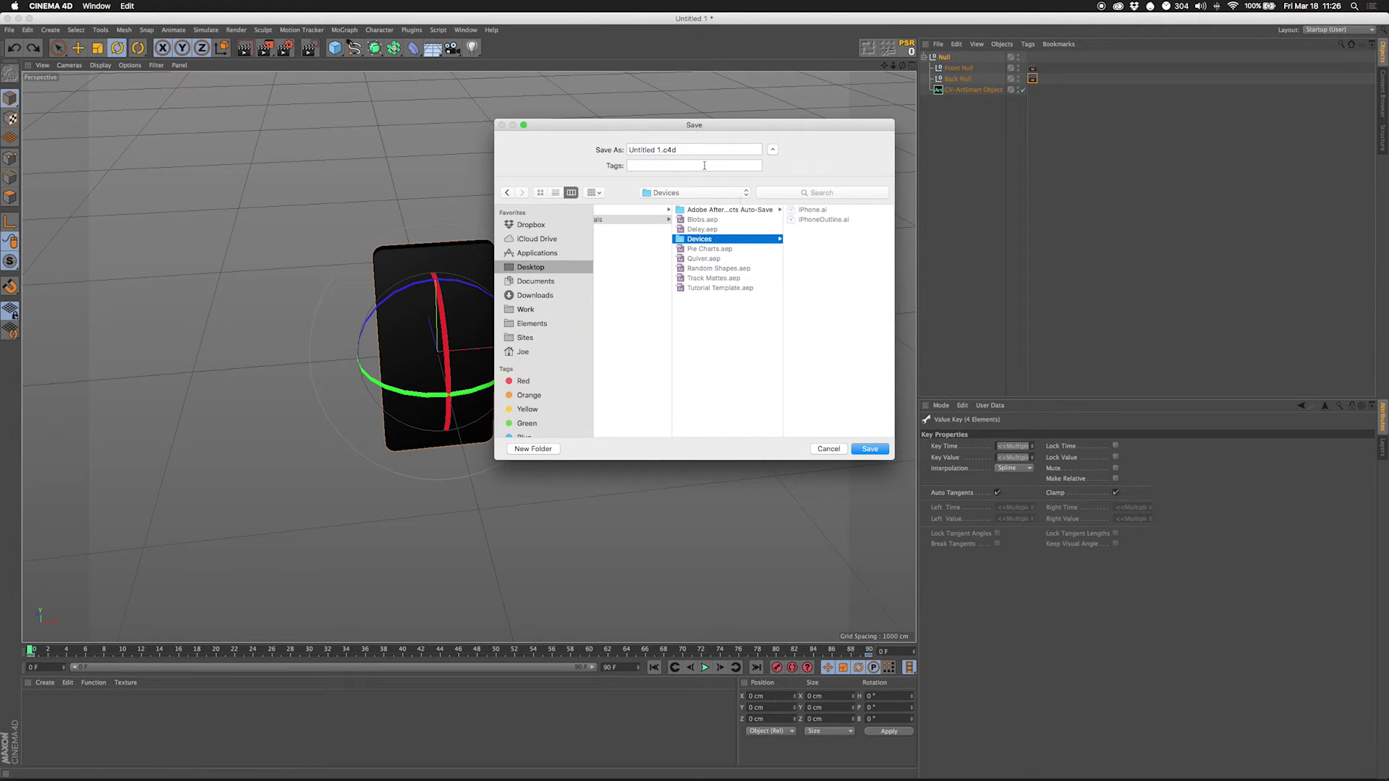
left_click(660, 149)
type("iPhone")
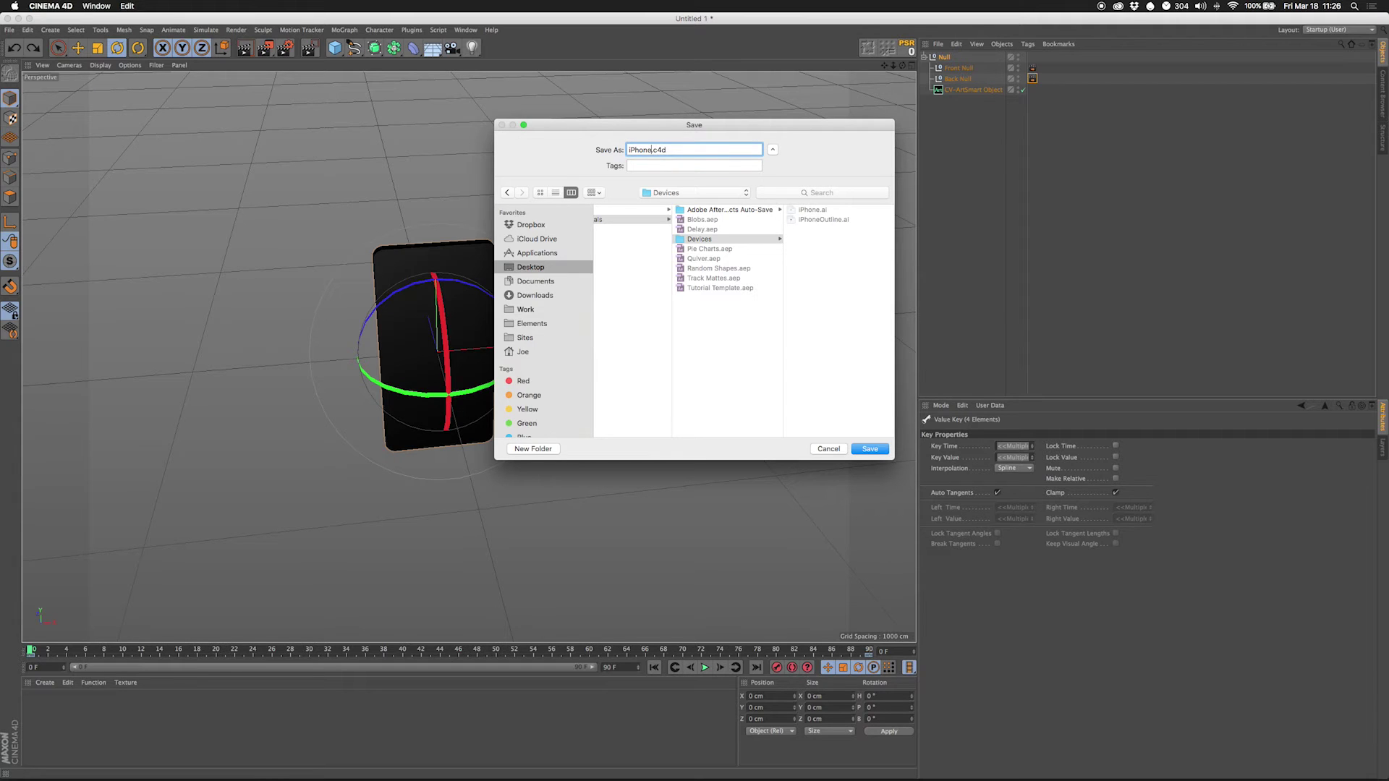
type("3D")
key("Return")
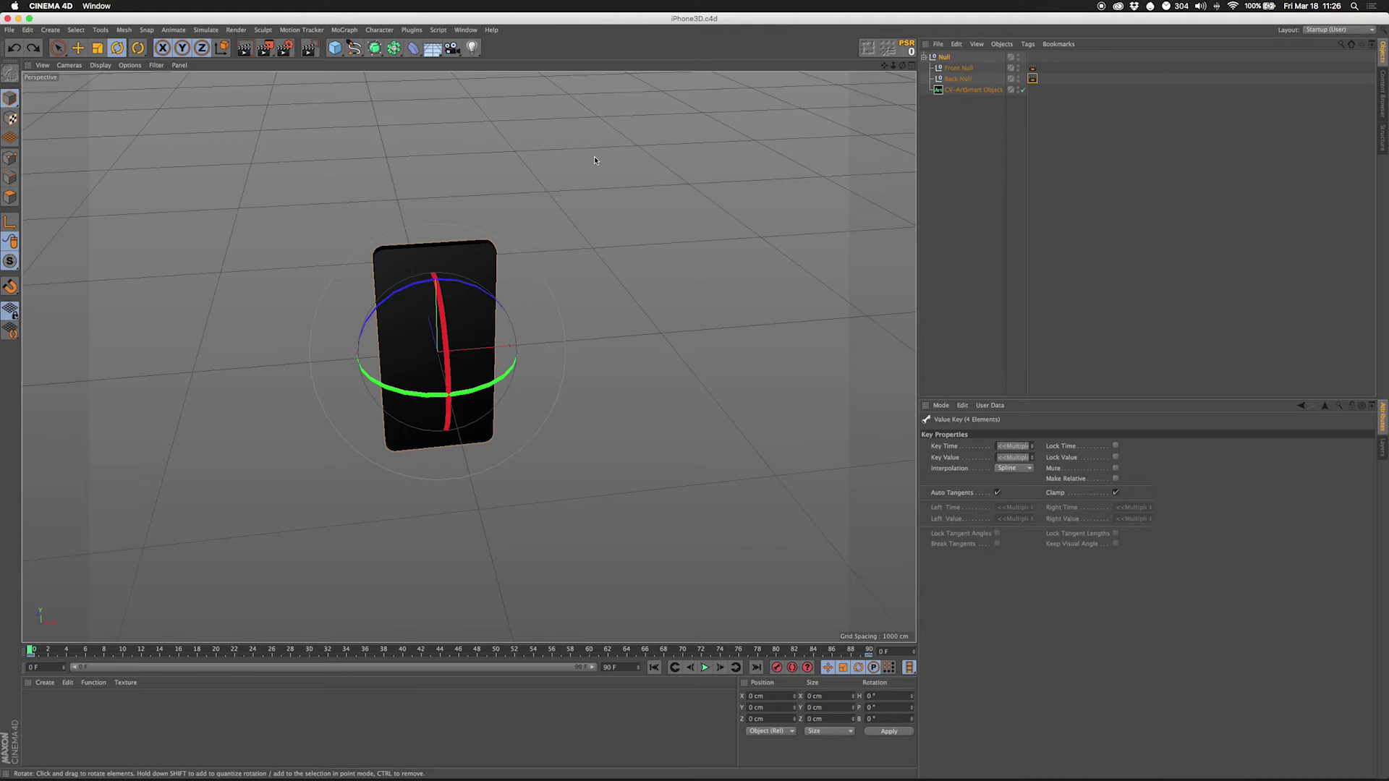
Step: Create the default material Mat and drop it onto CV-ArtSmart Object for a light grey phone
double_click(124, 697)
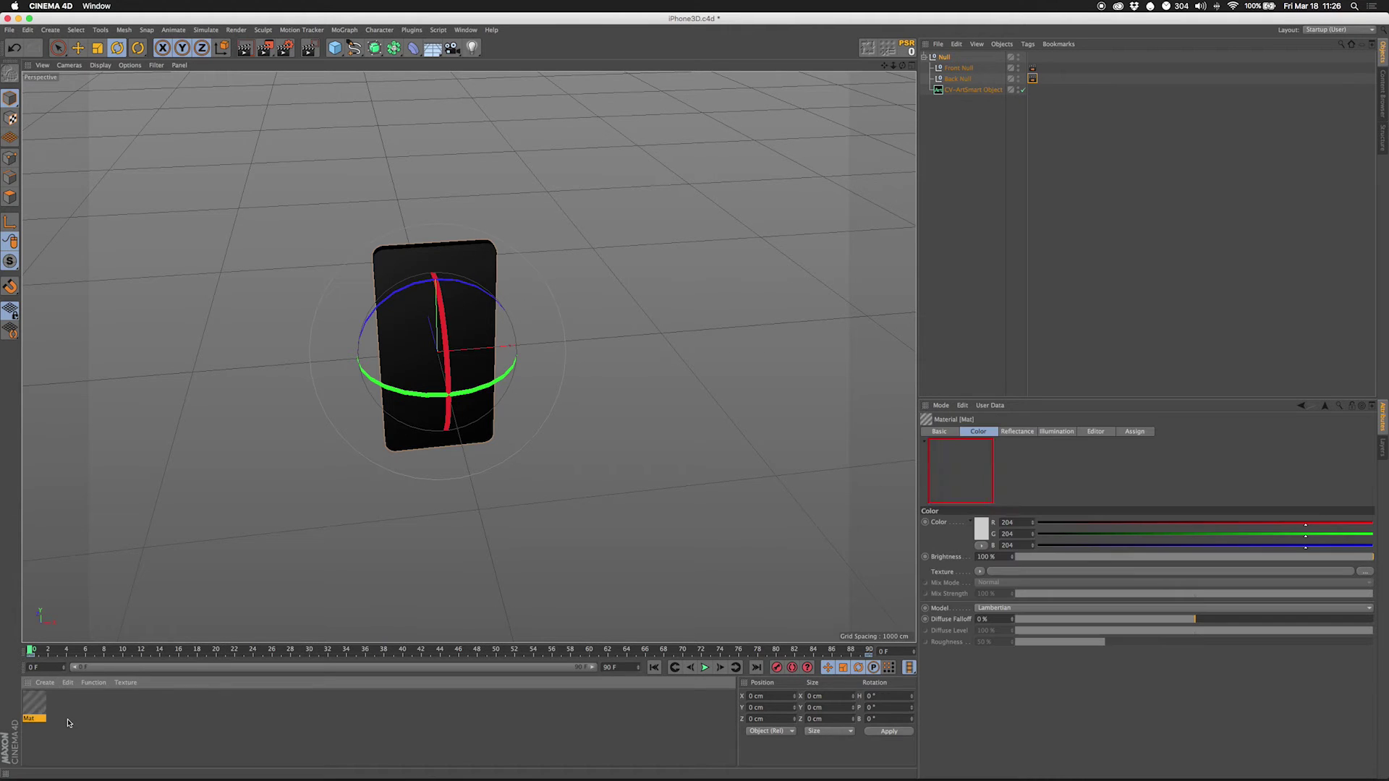
double_click(36, 705)
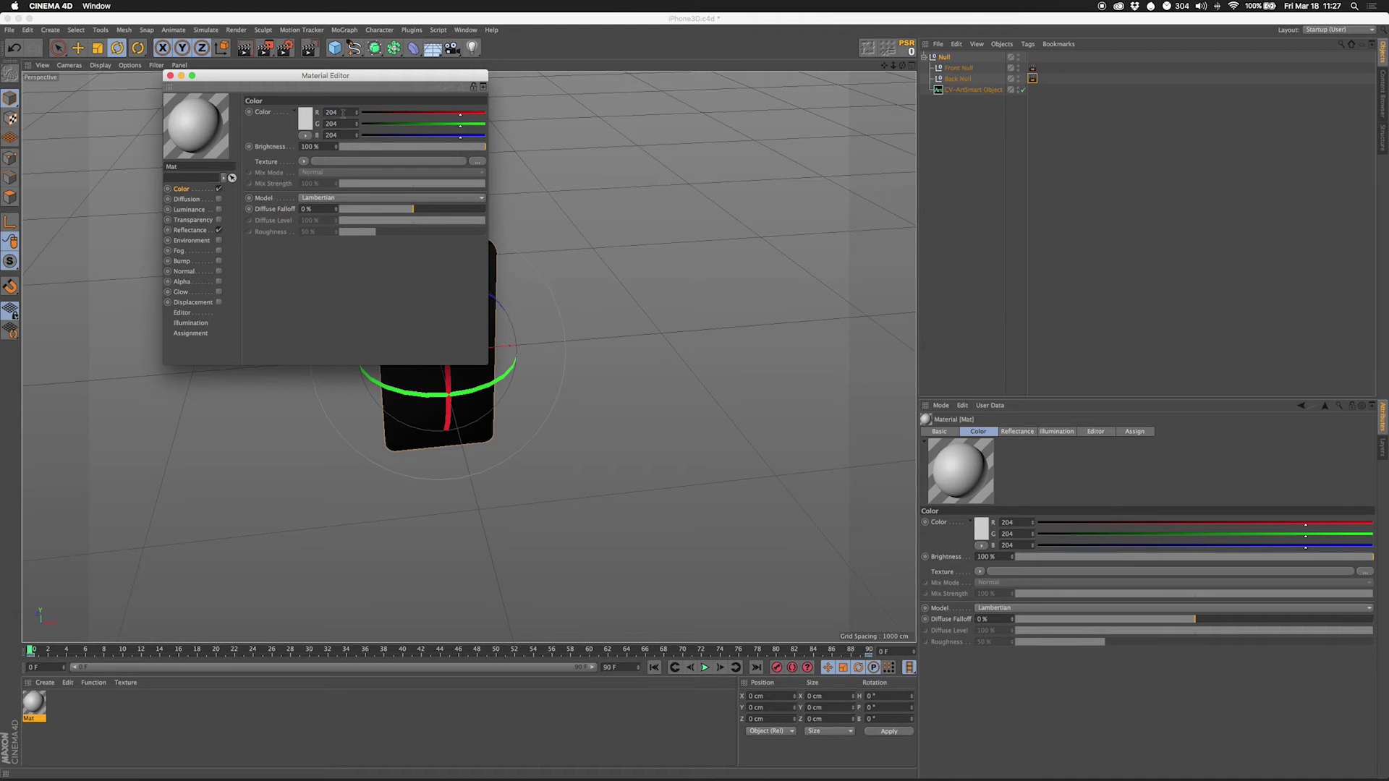
left_click_drag(345, 112, 296, 118)
left_click(170, 76)
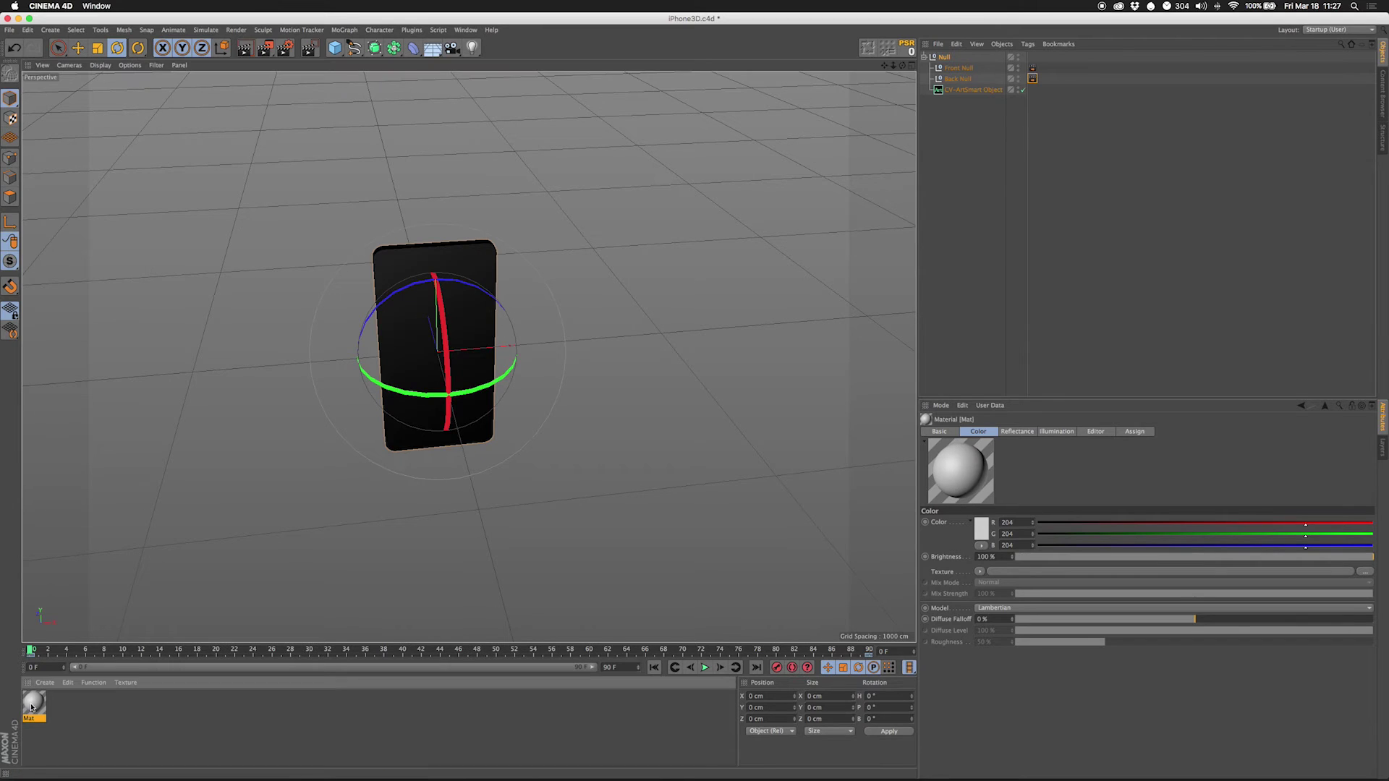
left_click_drag(949, 26, 973, 90)
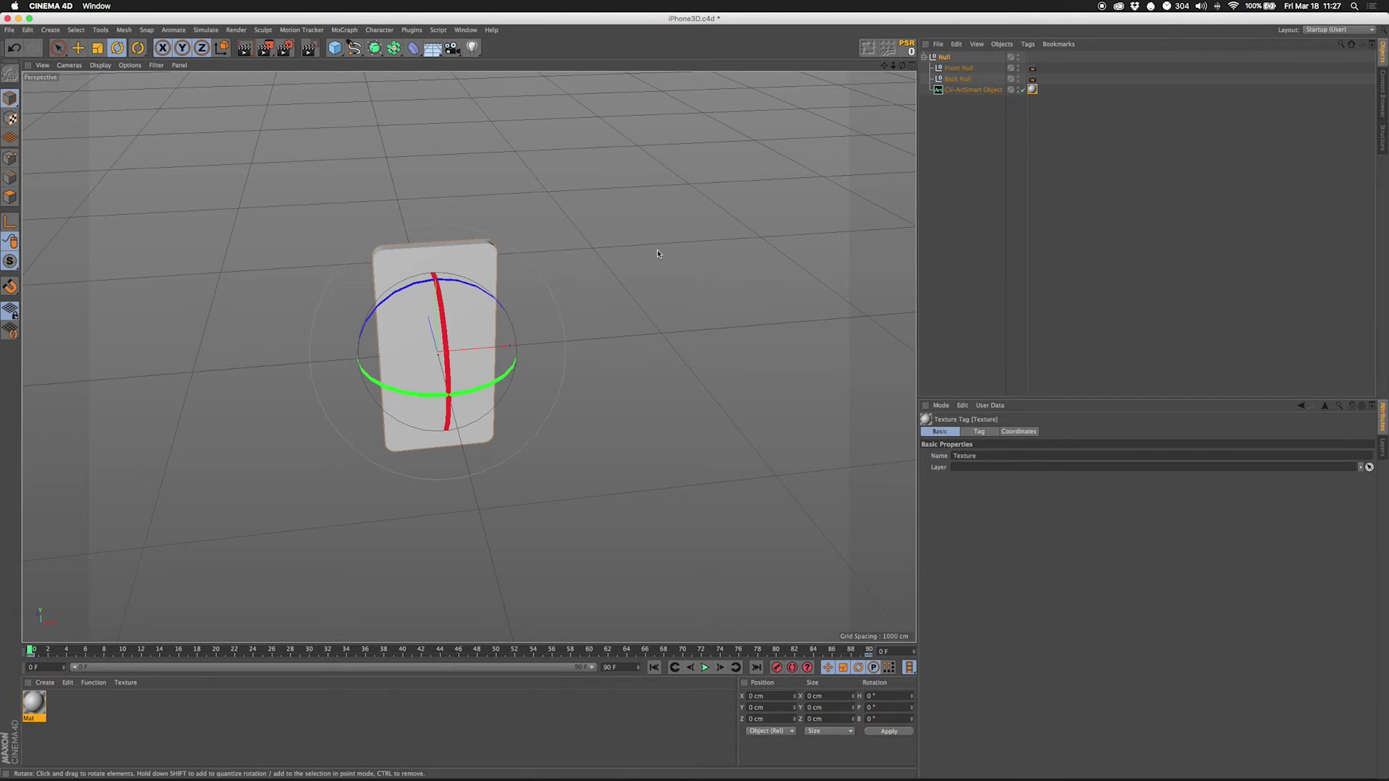
Step: Add a camera and zero its X, Y, Z position and heading and pitch rotation
left_click(453, 48)
type("0")
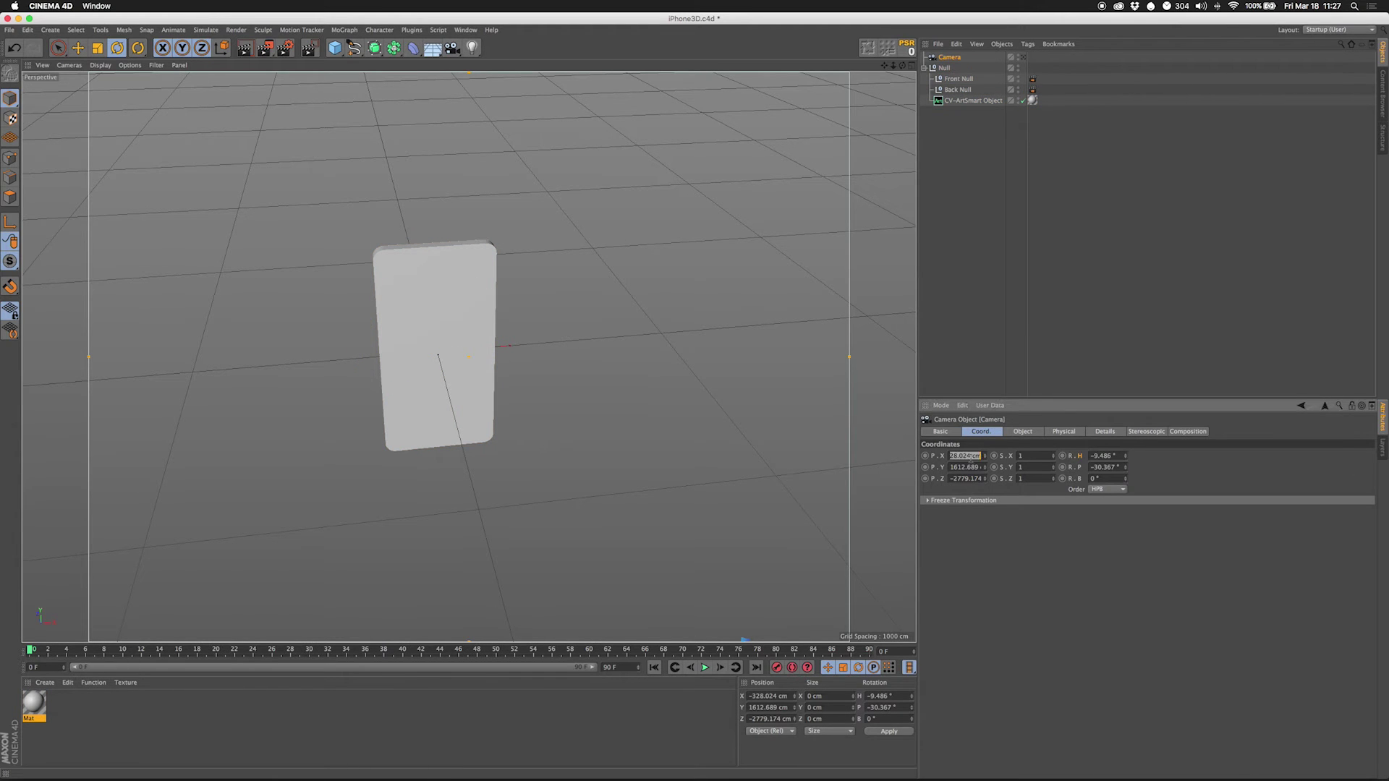
key("Tab")
type("0")
key("Tab")
type("0")
key("Tab")
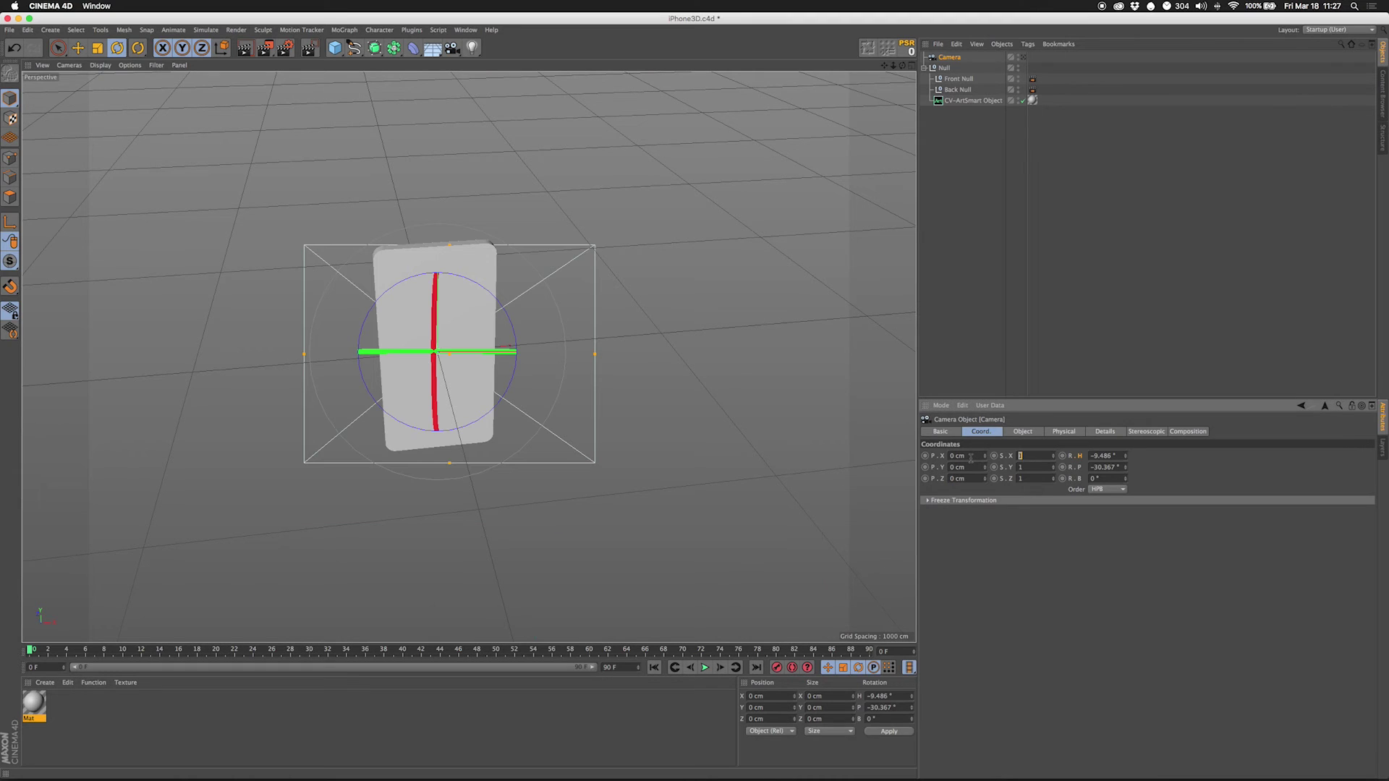
key("Tab")
type("0")
key("Tab")
type("0")
key("Tab")
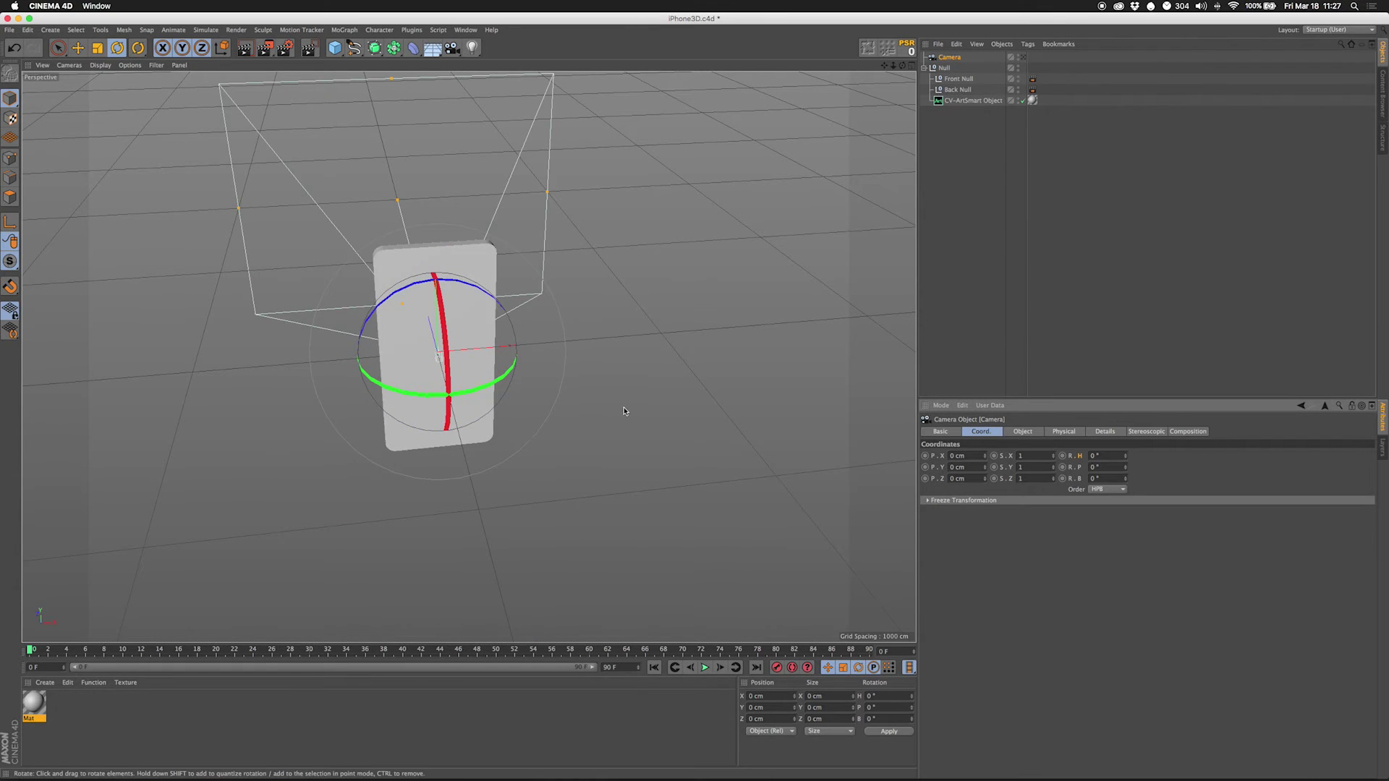
Step: Switch the camera's projection from Perspective to Parallel
left_click_drag(428, 376, 724, 384, "alt")
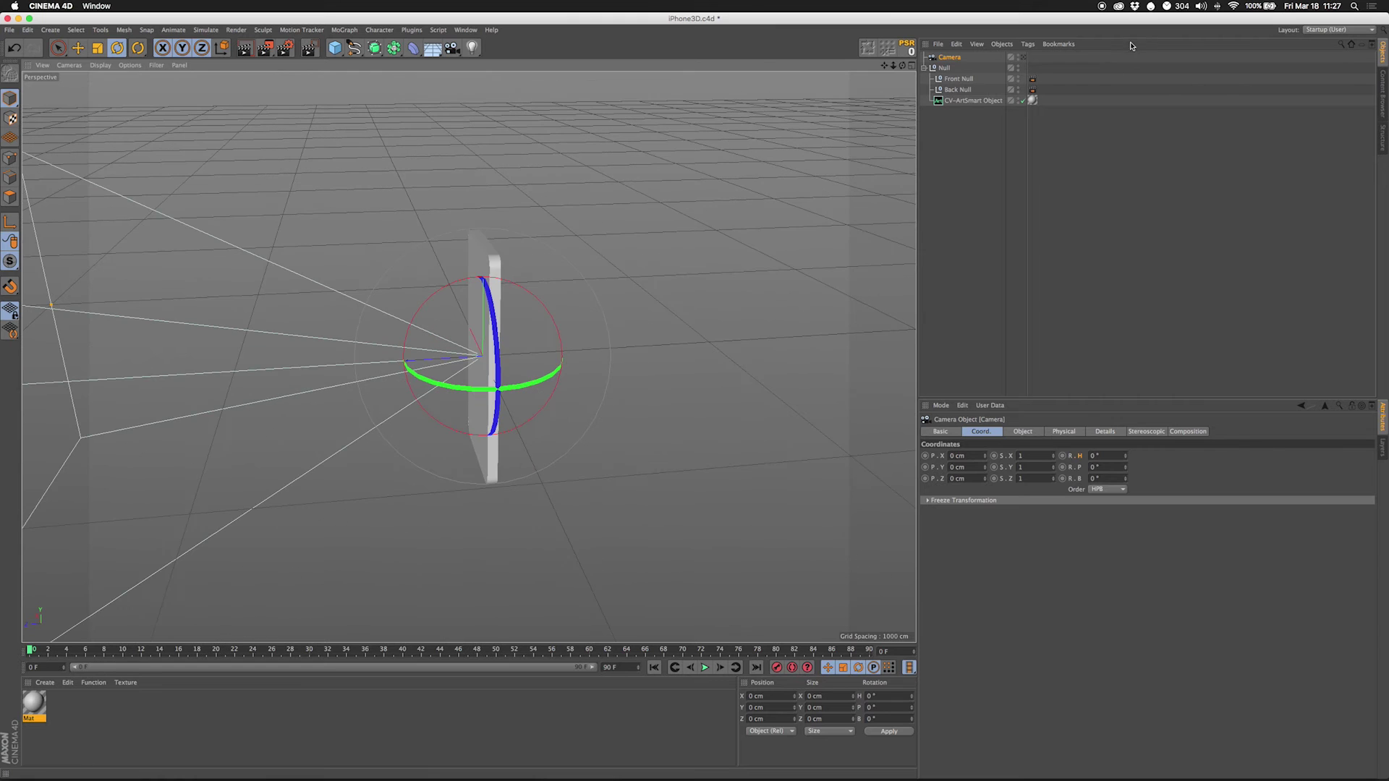
left_click(1025, 58)
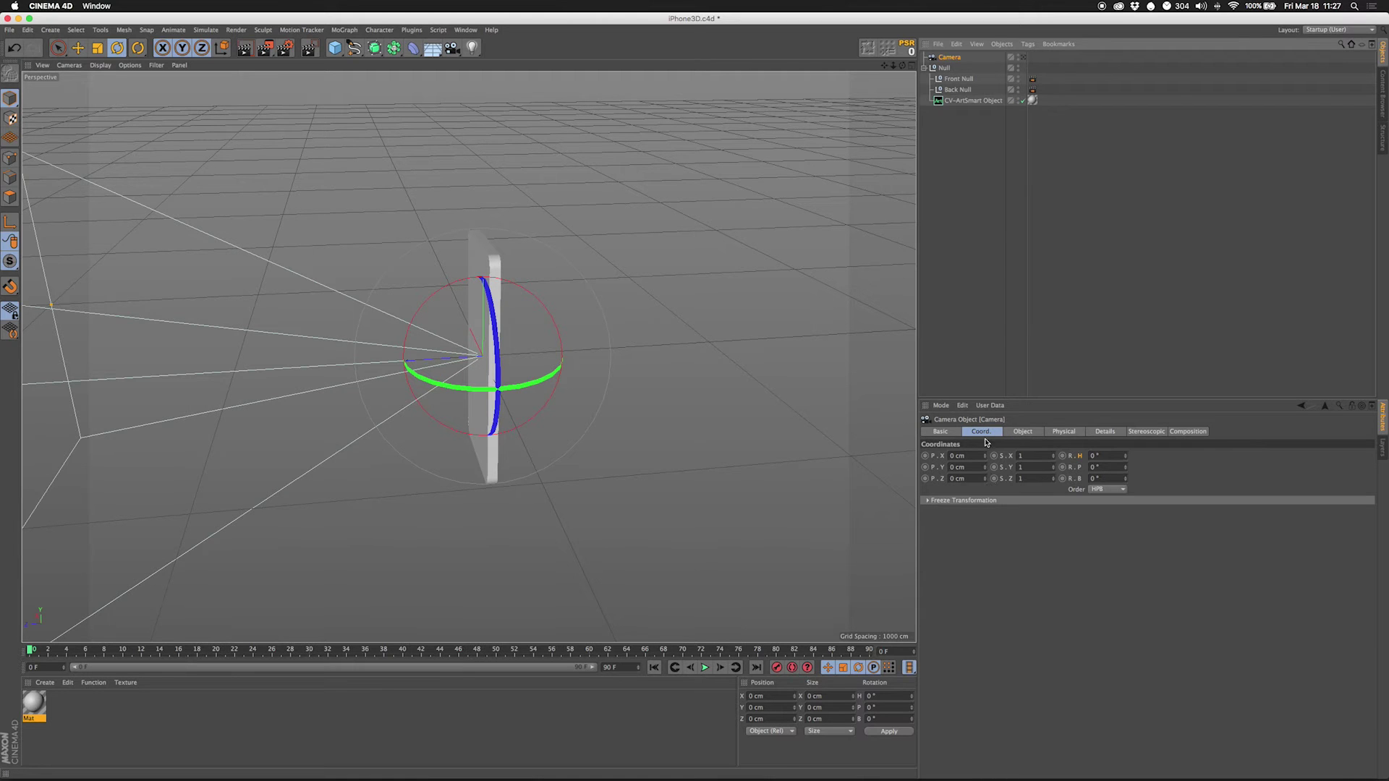
left_click(1025, 432)
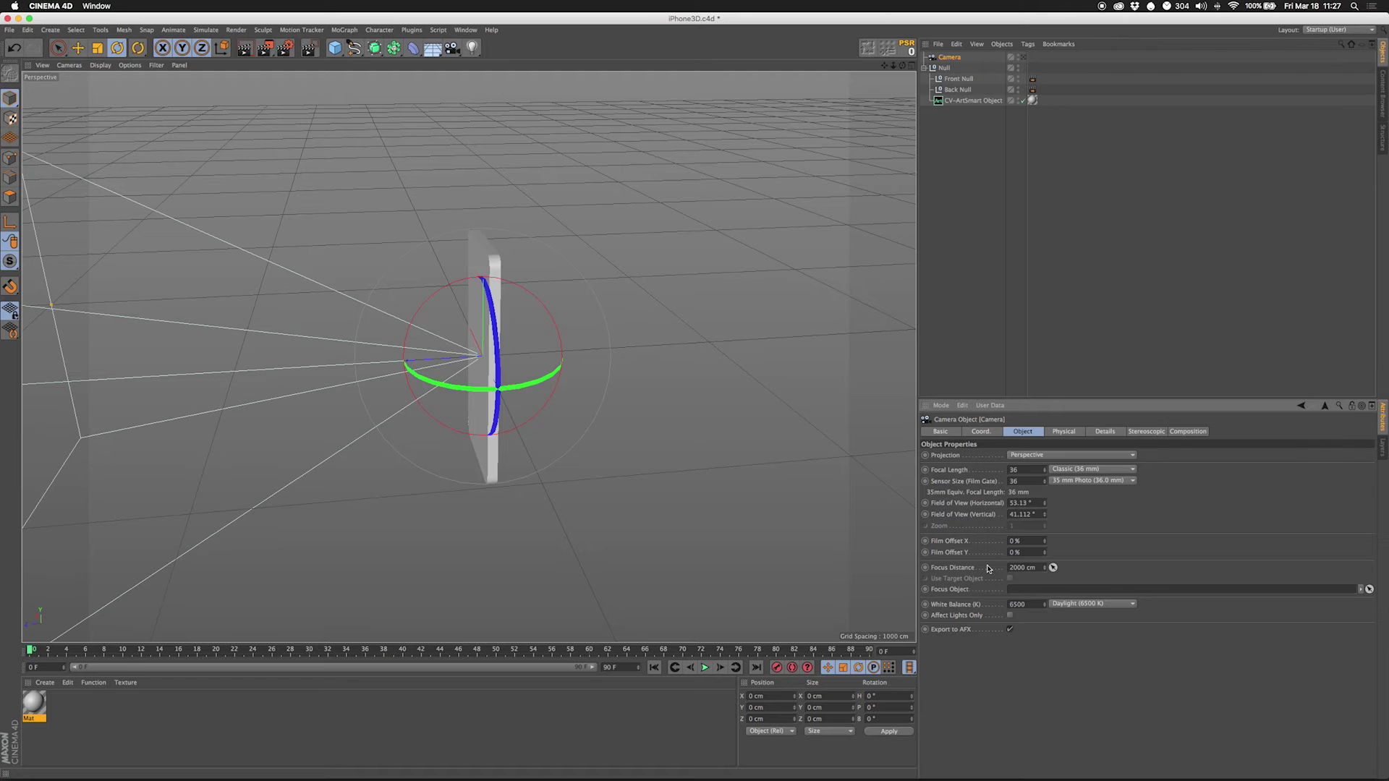
left_click(1070, 456)
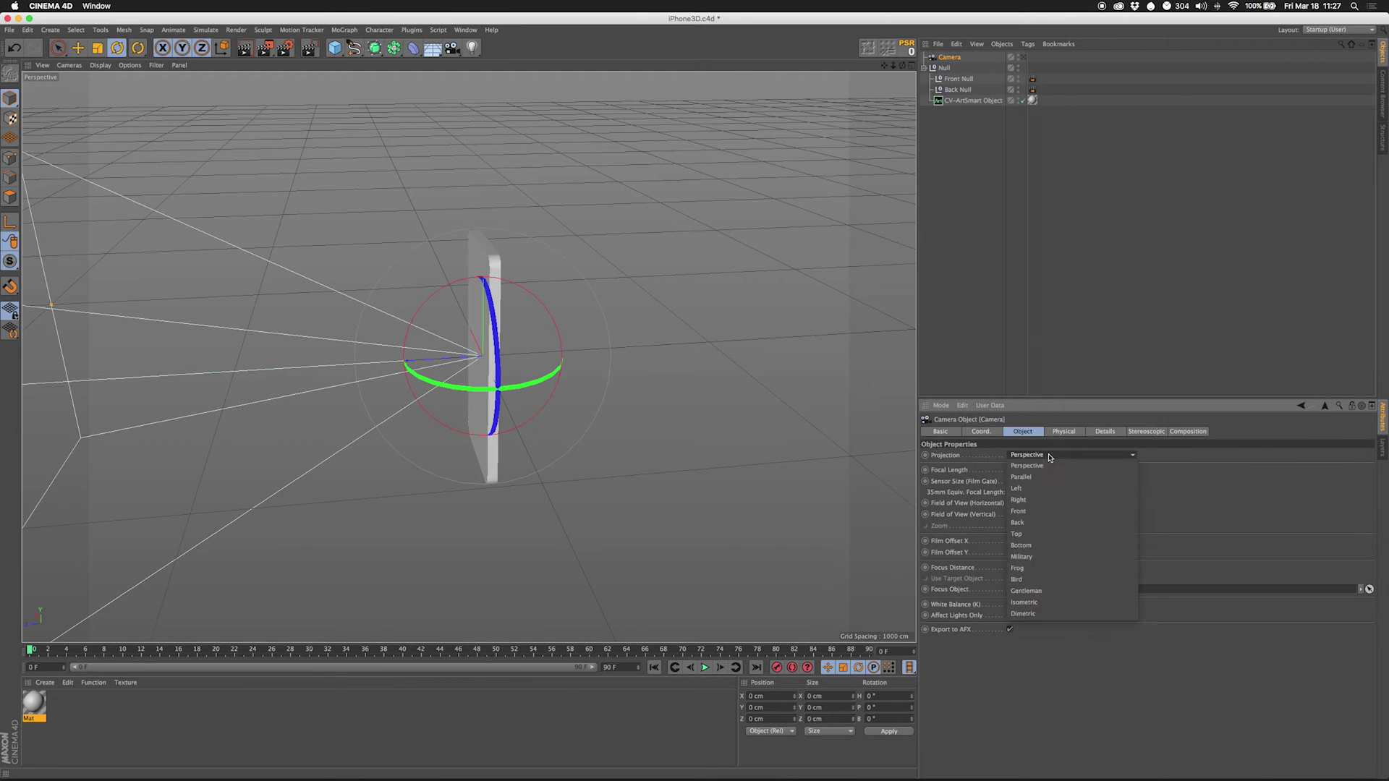
left_click(1042, 467)
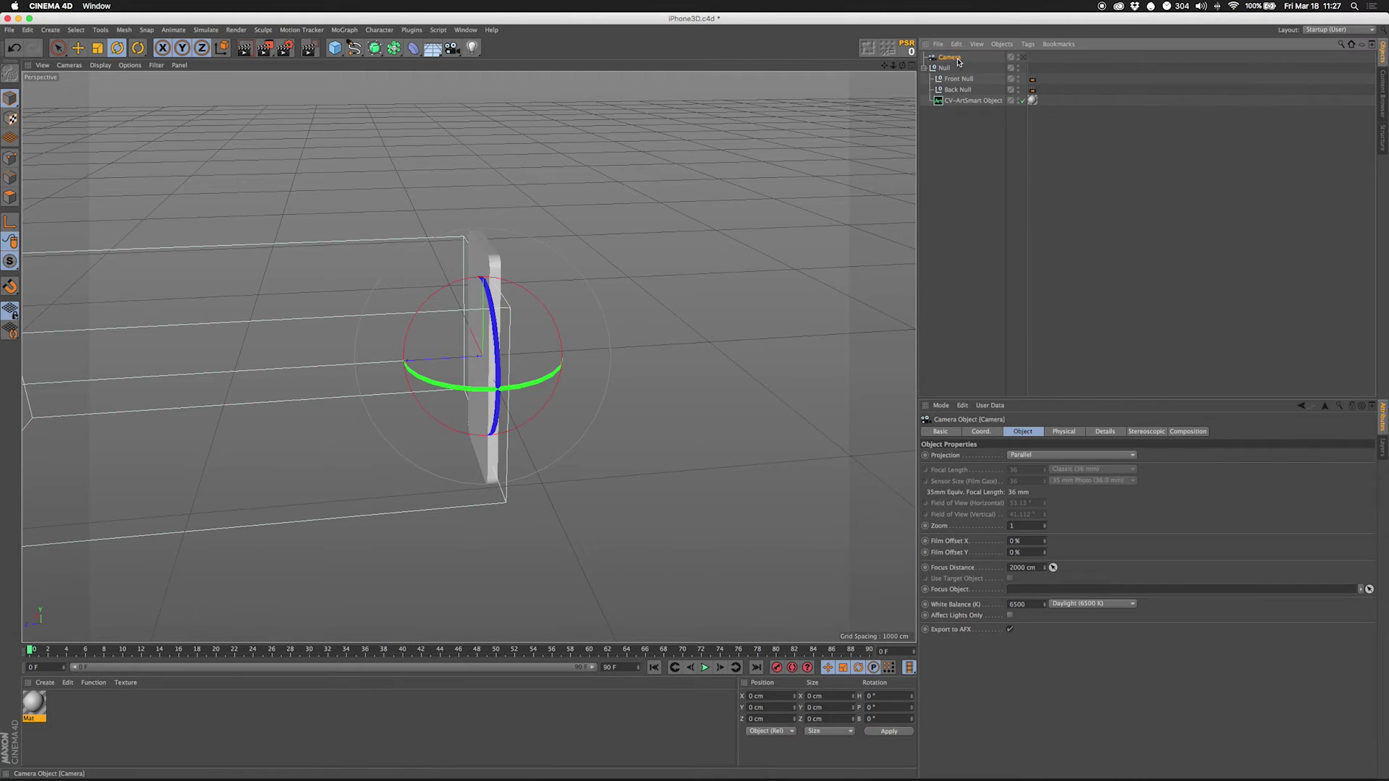
Step: Set the camera's Z position to -2000 cm, check the view, then adjust it to -2021 cm
left_click(972, 433)
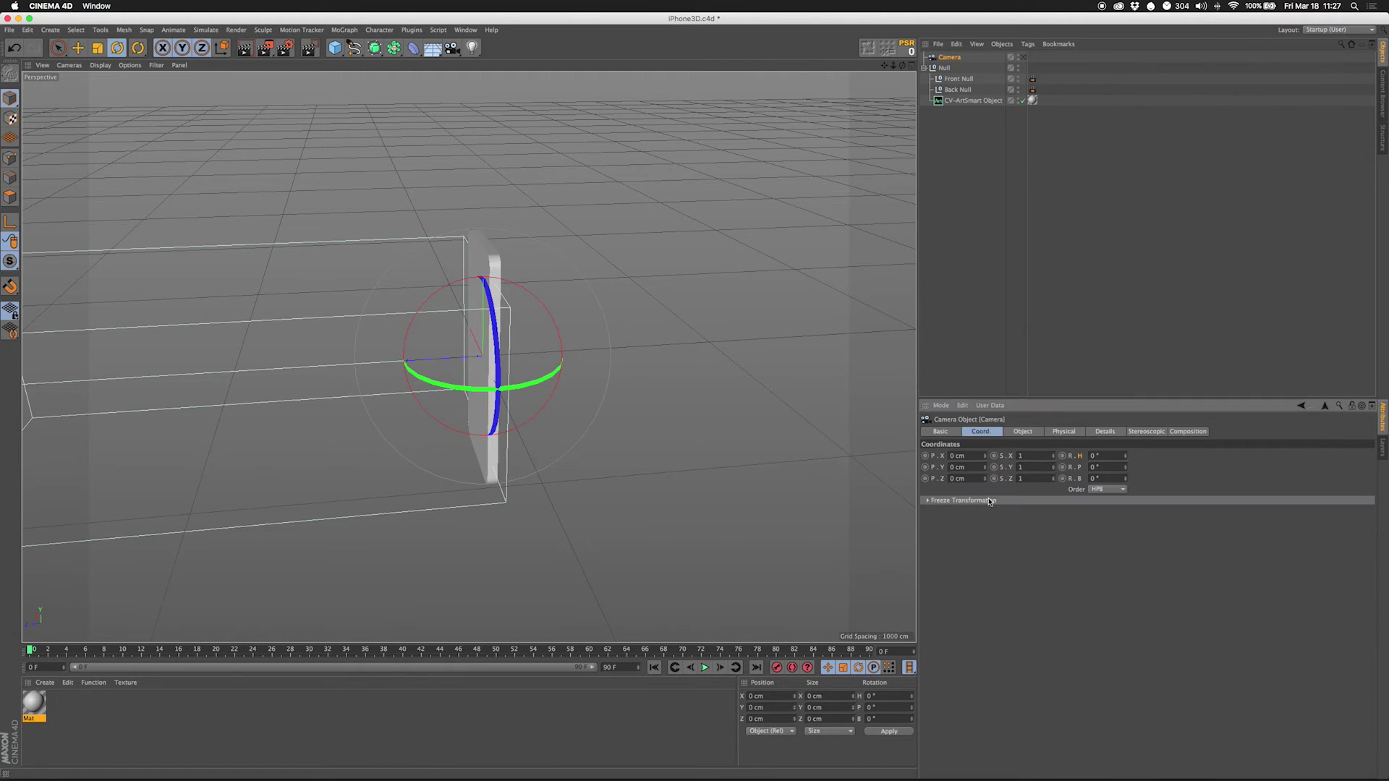
left_click(957, 478)
type("-")
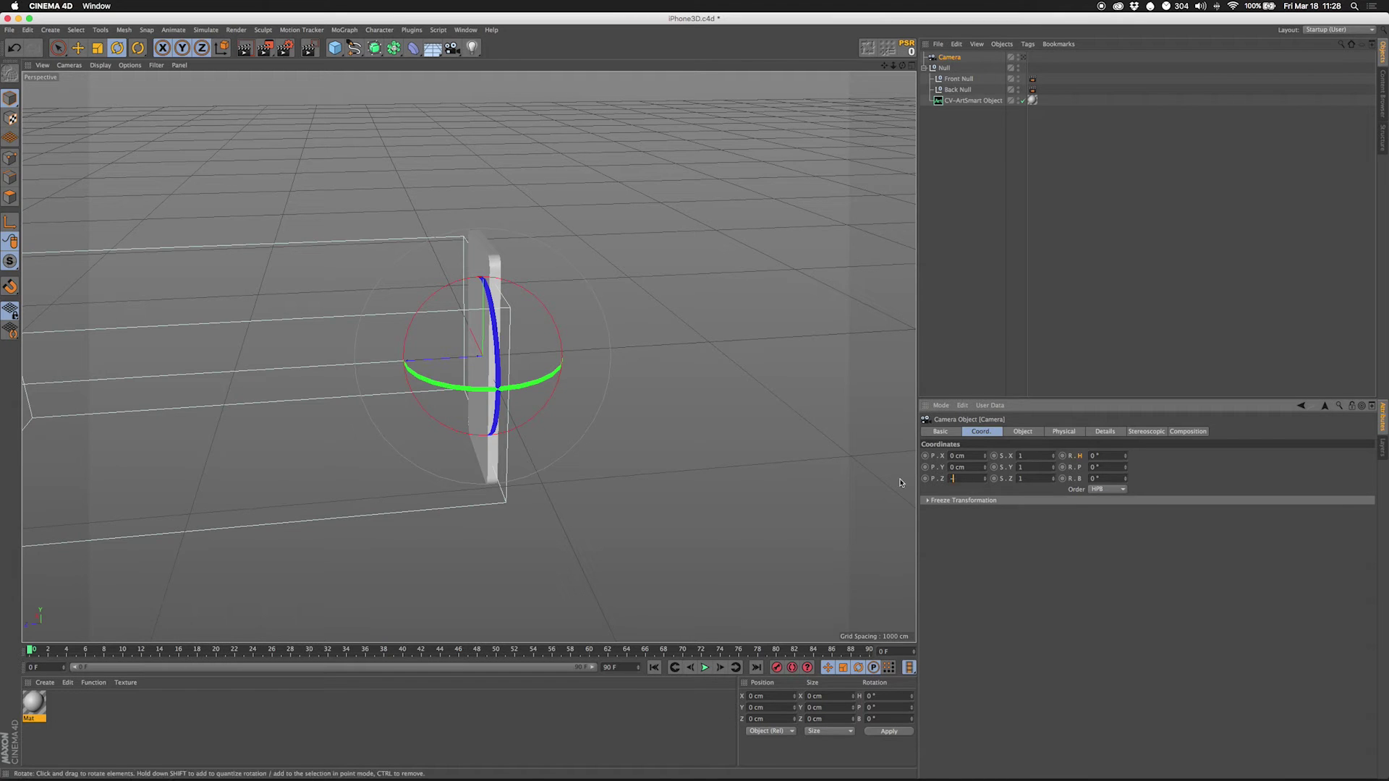
type("2000")
key("Return")
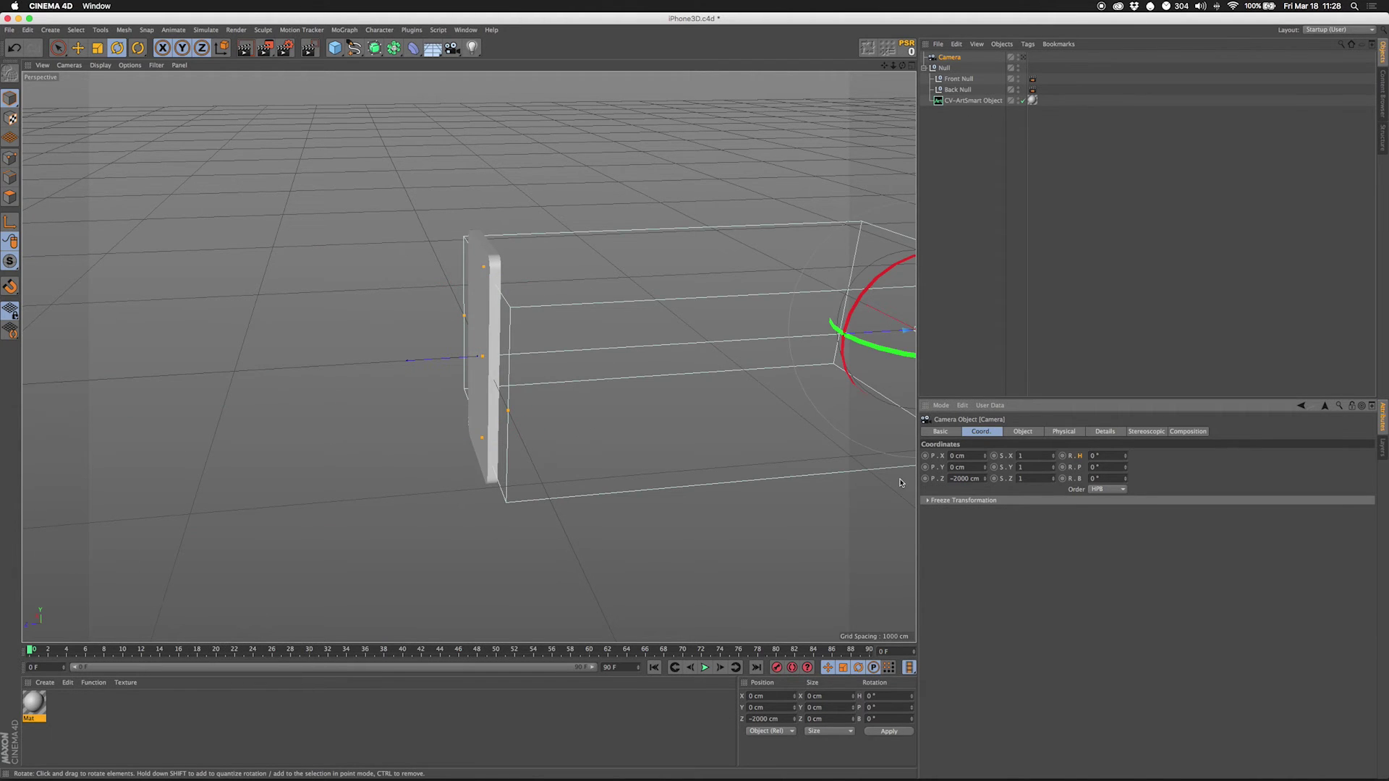
left_click_drag(900, 482, 681, 476, "alt")
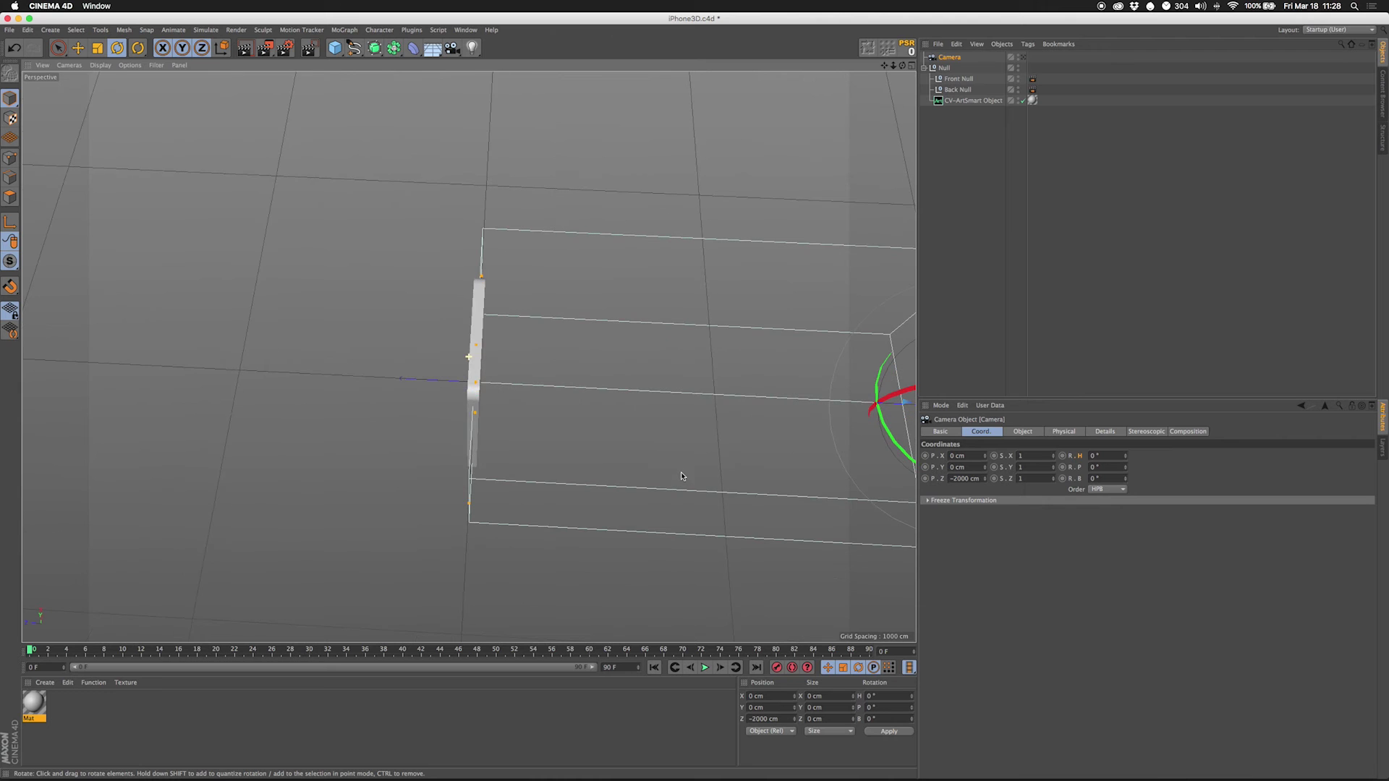
left_click_drag(492, 416, 476, 355, "alt")
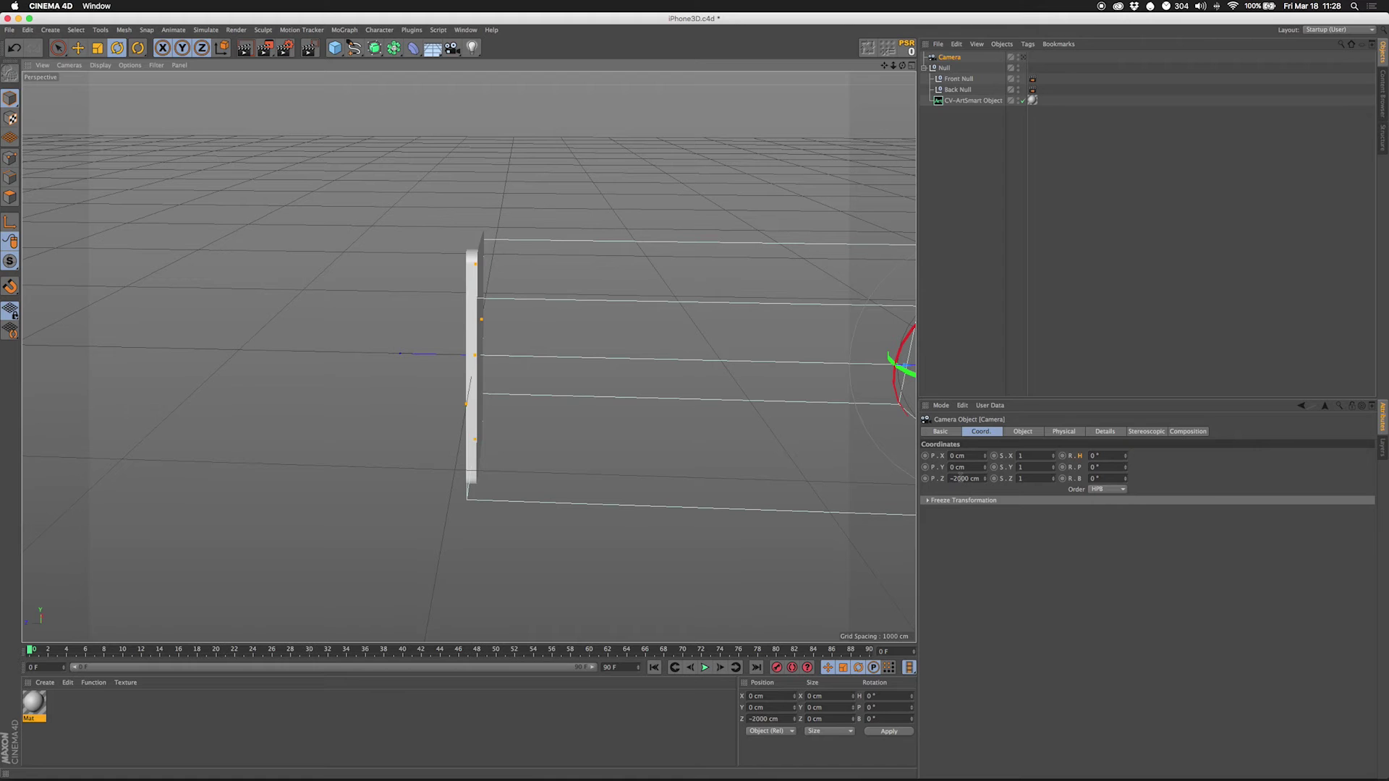
left_click(960, 478)
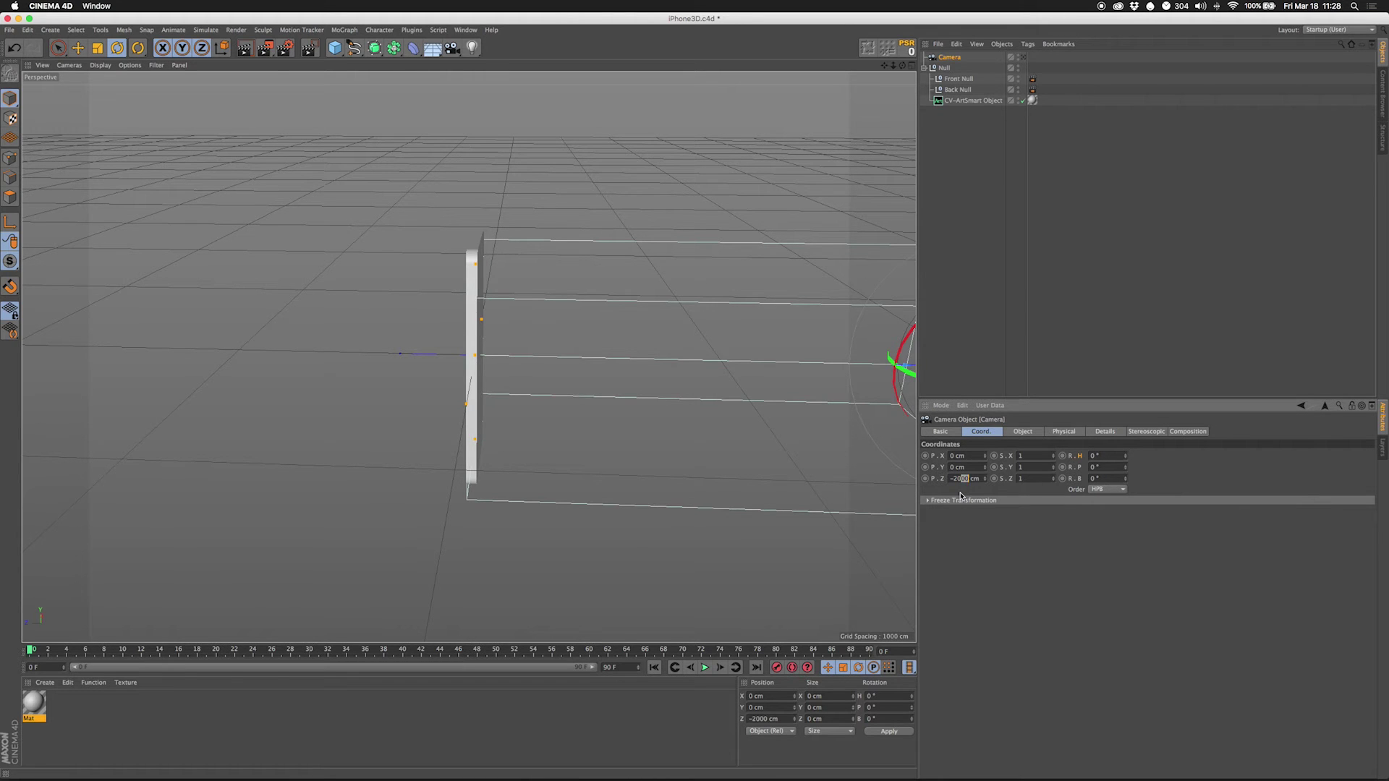
type("21")
key("Return")
left_click_drag(574, 310, 384, 297, "alt")
Step: Look through the camera, then set render output to 1920 × 1080 with Lock Ratio on
left_click(1023, 56)
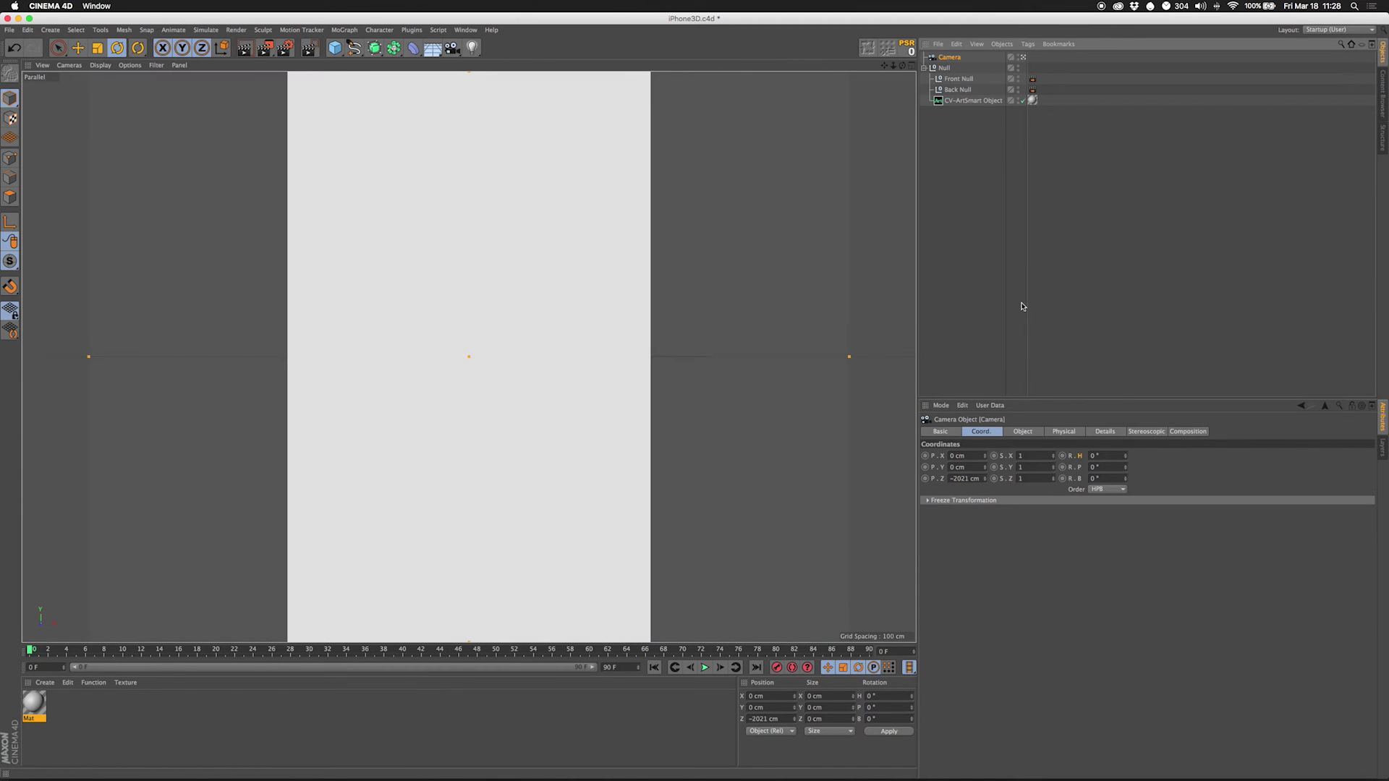
left_click(1023, 432)
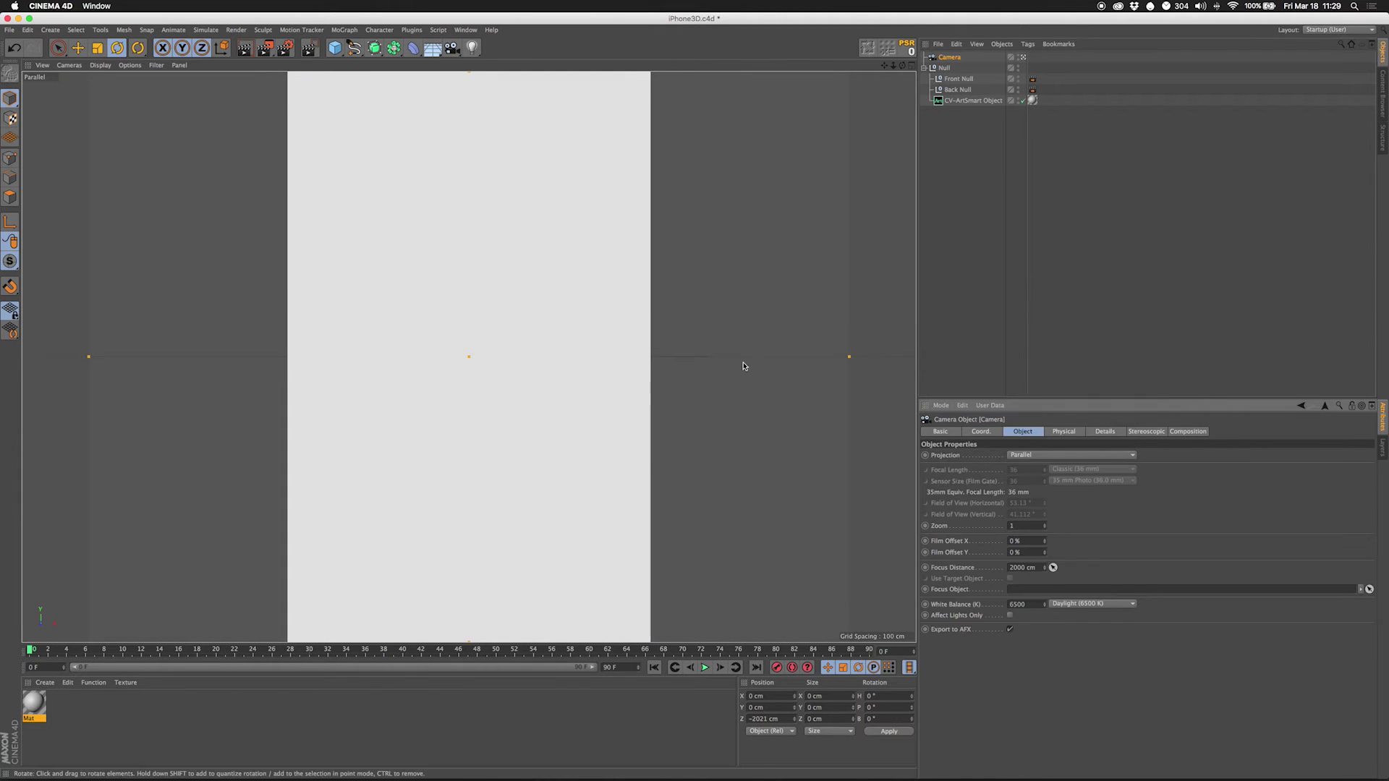
left_click(287, 48)
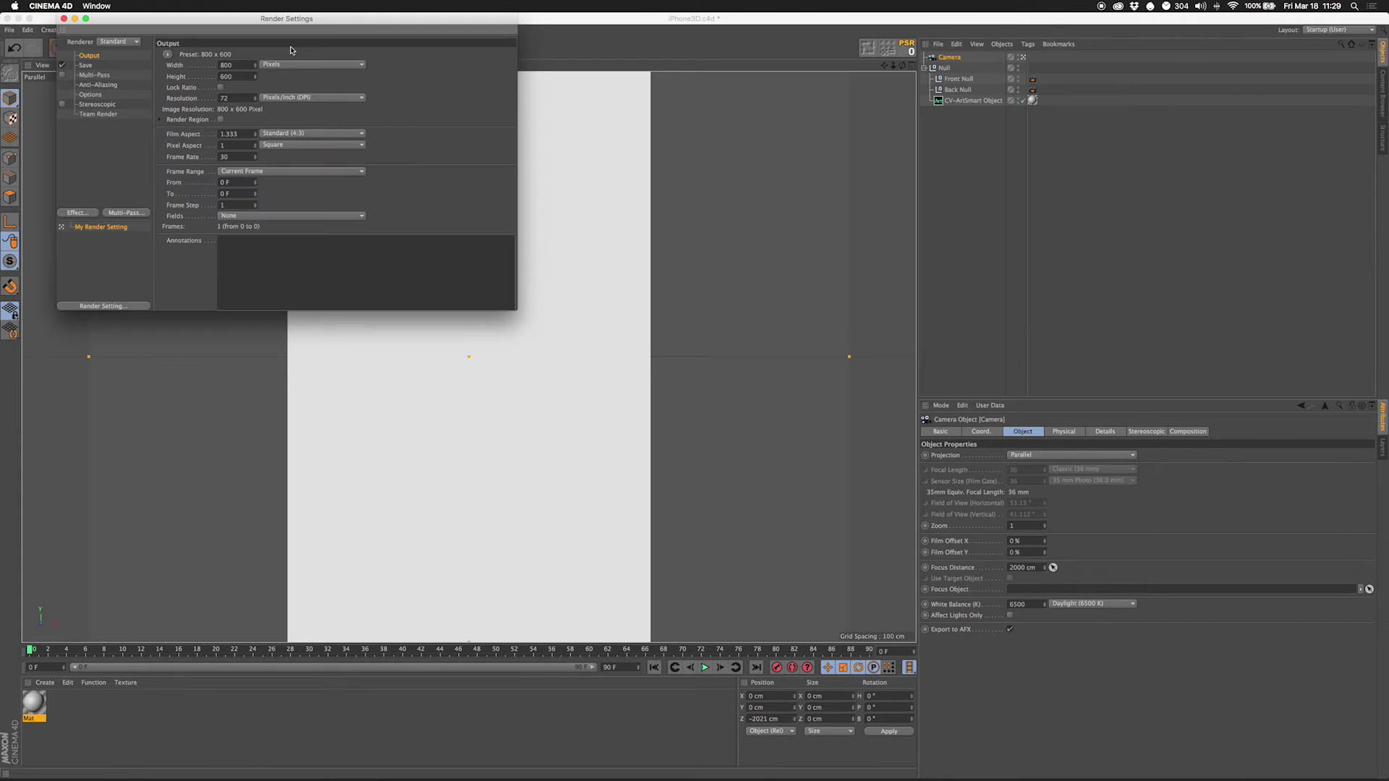
left_click_drag(247, 65, 209, 65)
type("1920")
key("Return")
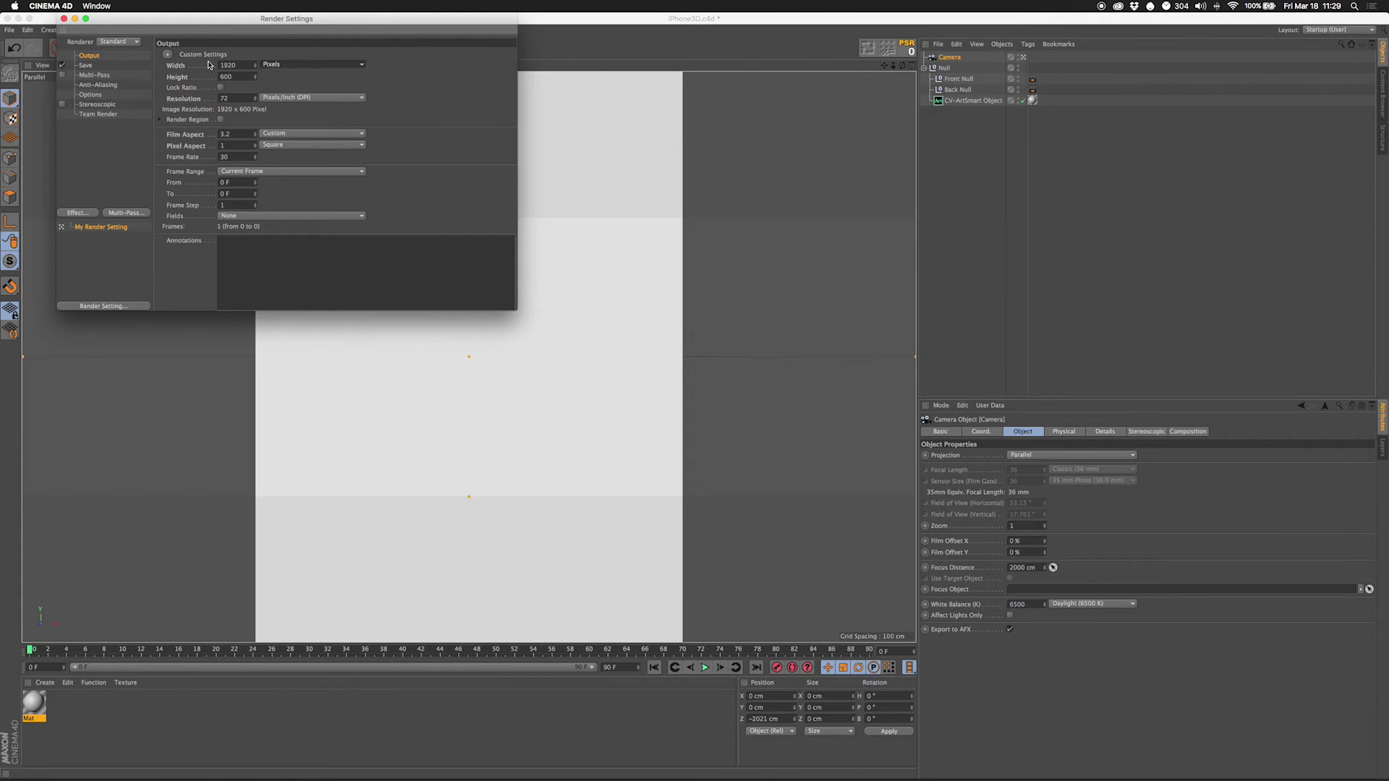
key("Tab")
type("1080")
key("Return")
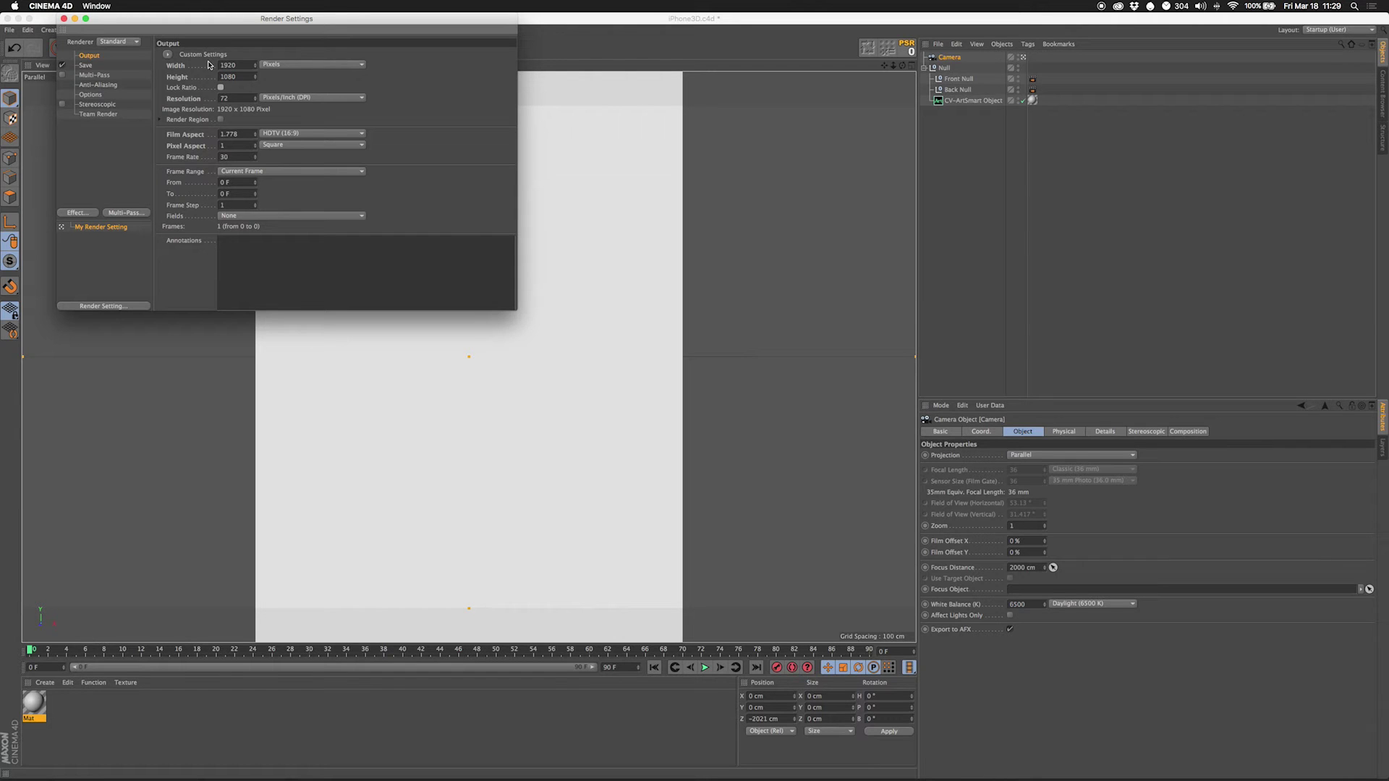
left_click(221, 88)
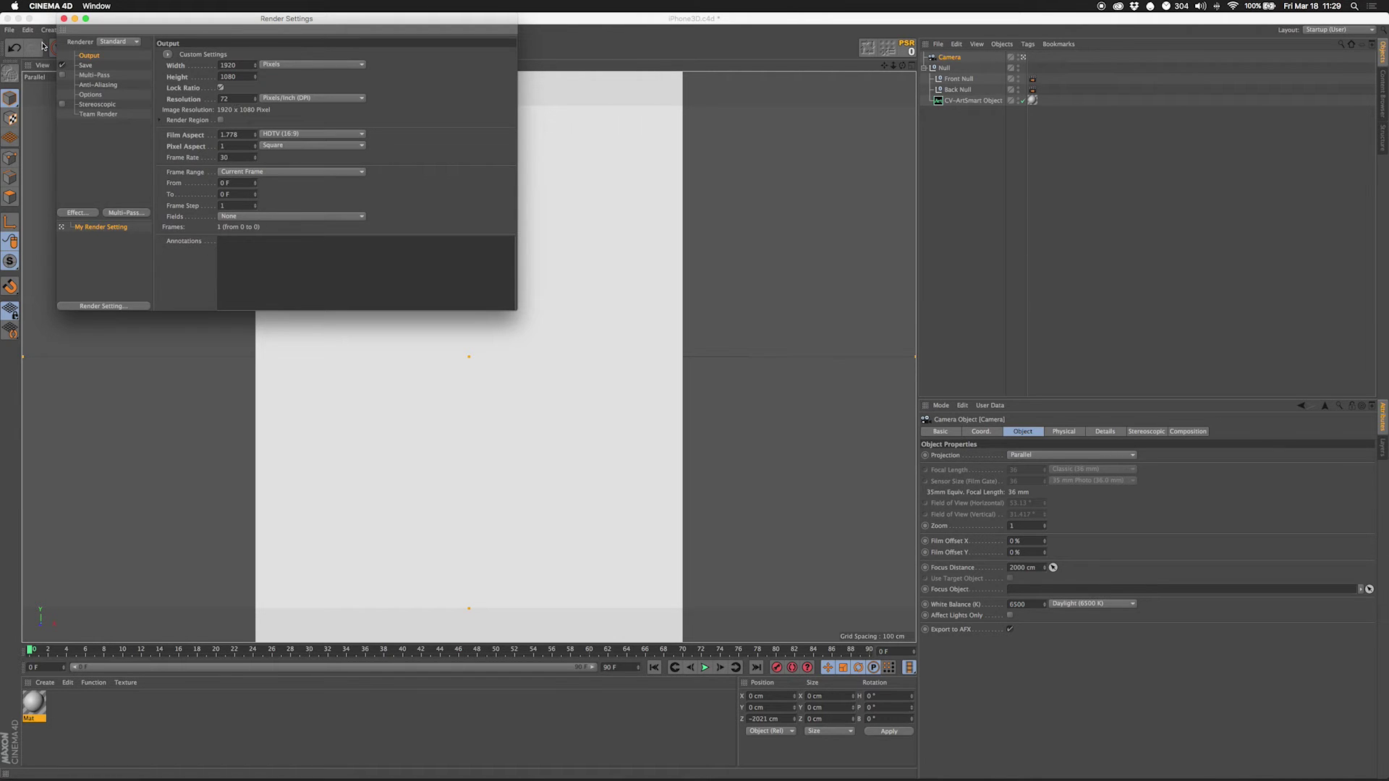
left_click(63, 18)
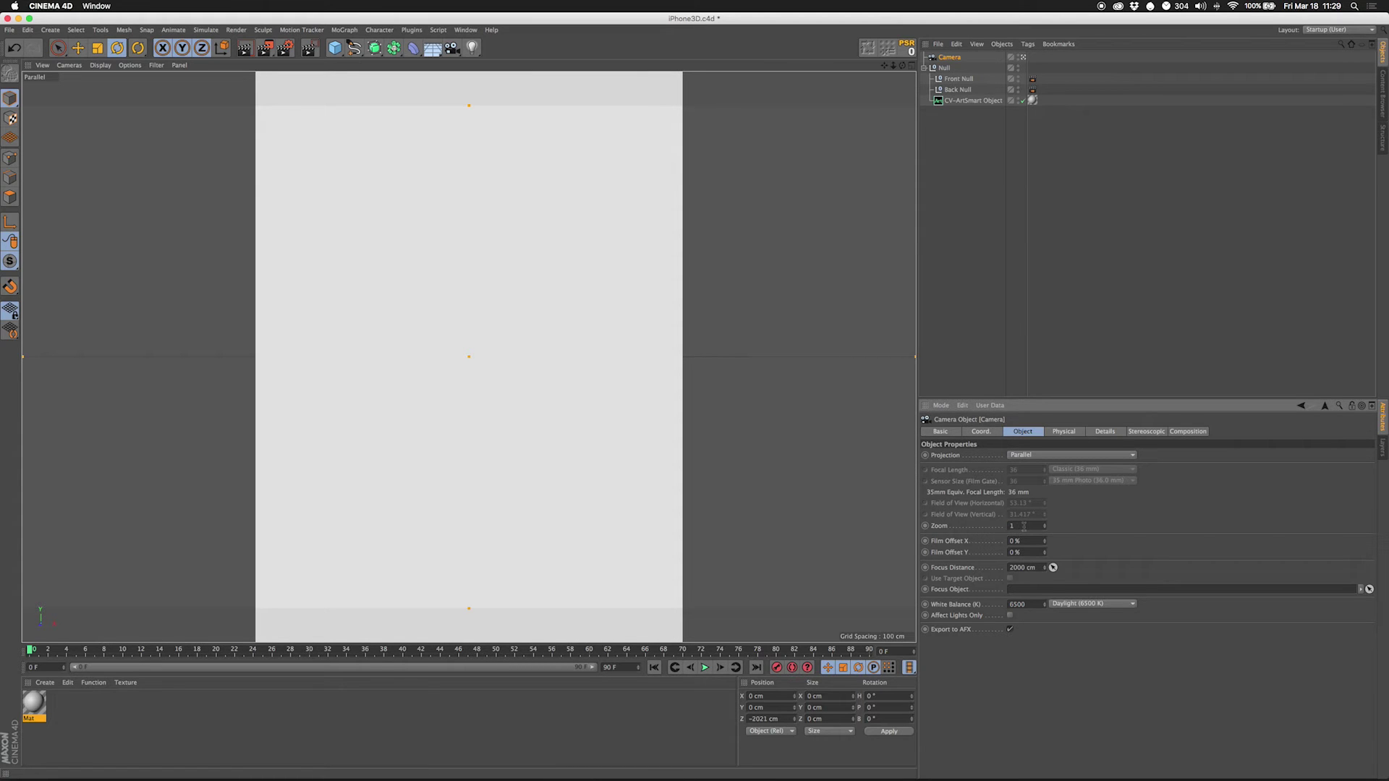
Step: Give the camera Zoom 0.5 and Perspective projection, scrubbing to preview the phone's turn
key("Return")
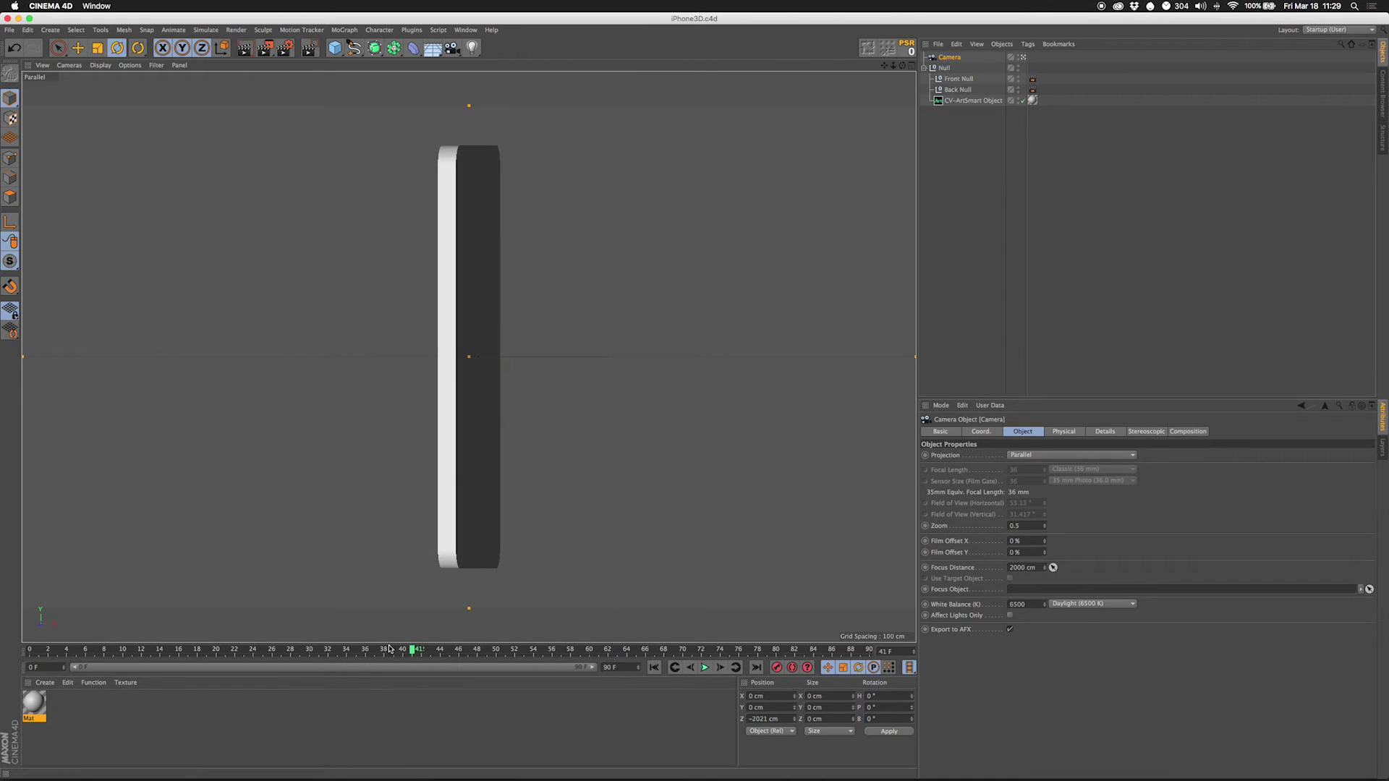
left_click_drag(389, 649, 29, 673)
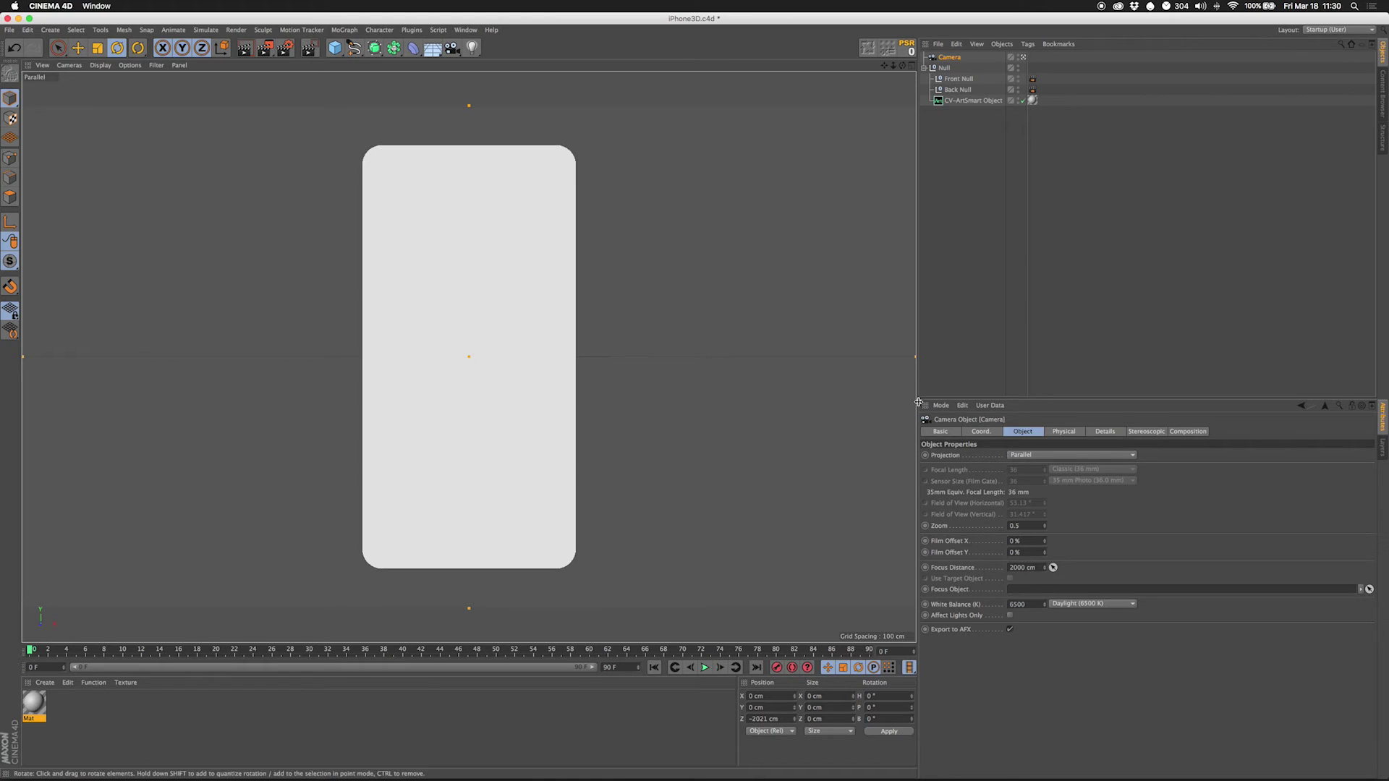
left_click(1037, 458)
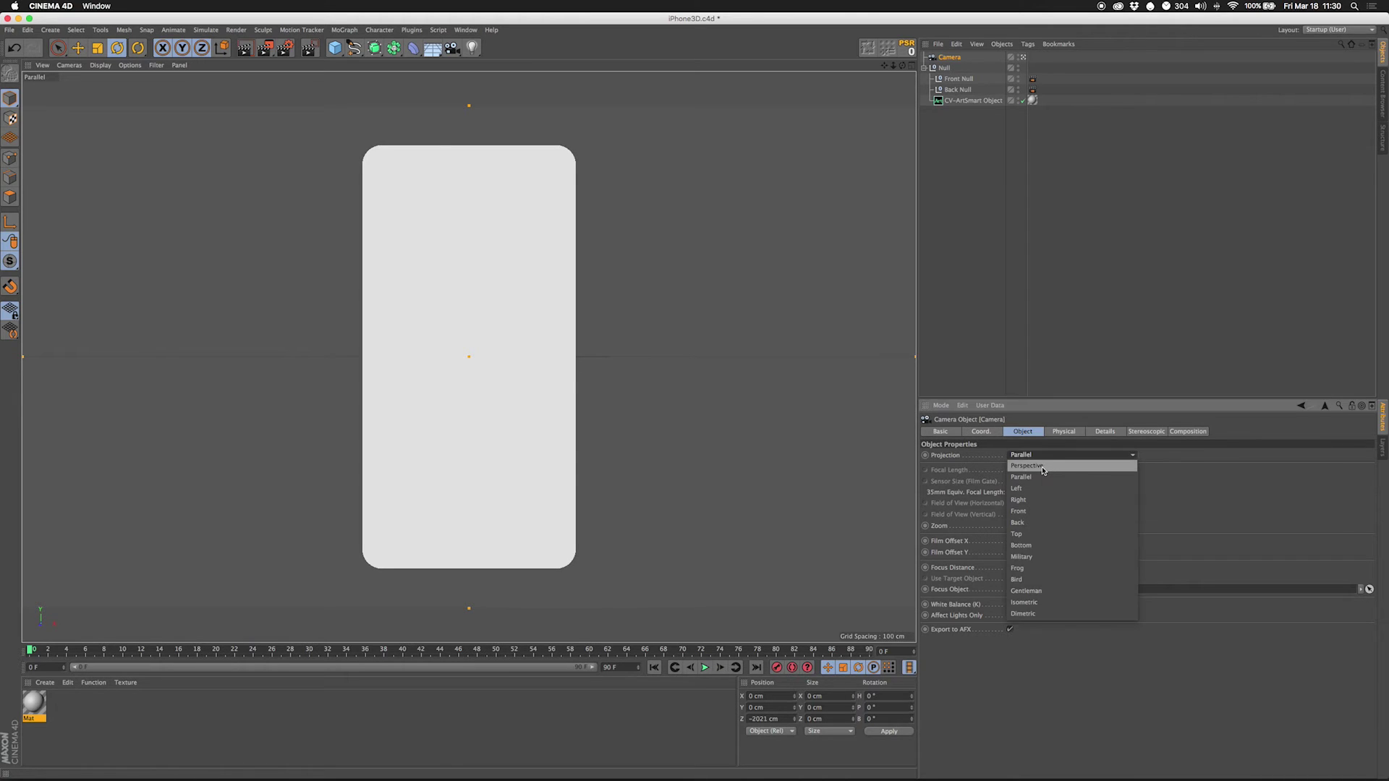
left_click(1043, 471)
left_click_drag(31, 649, 771, 656)
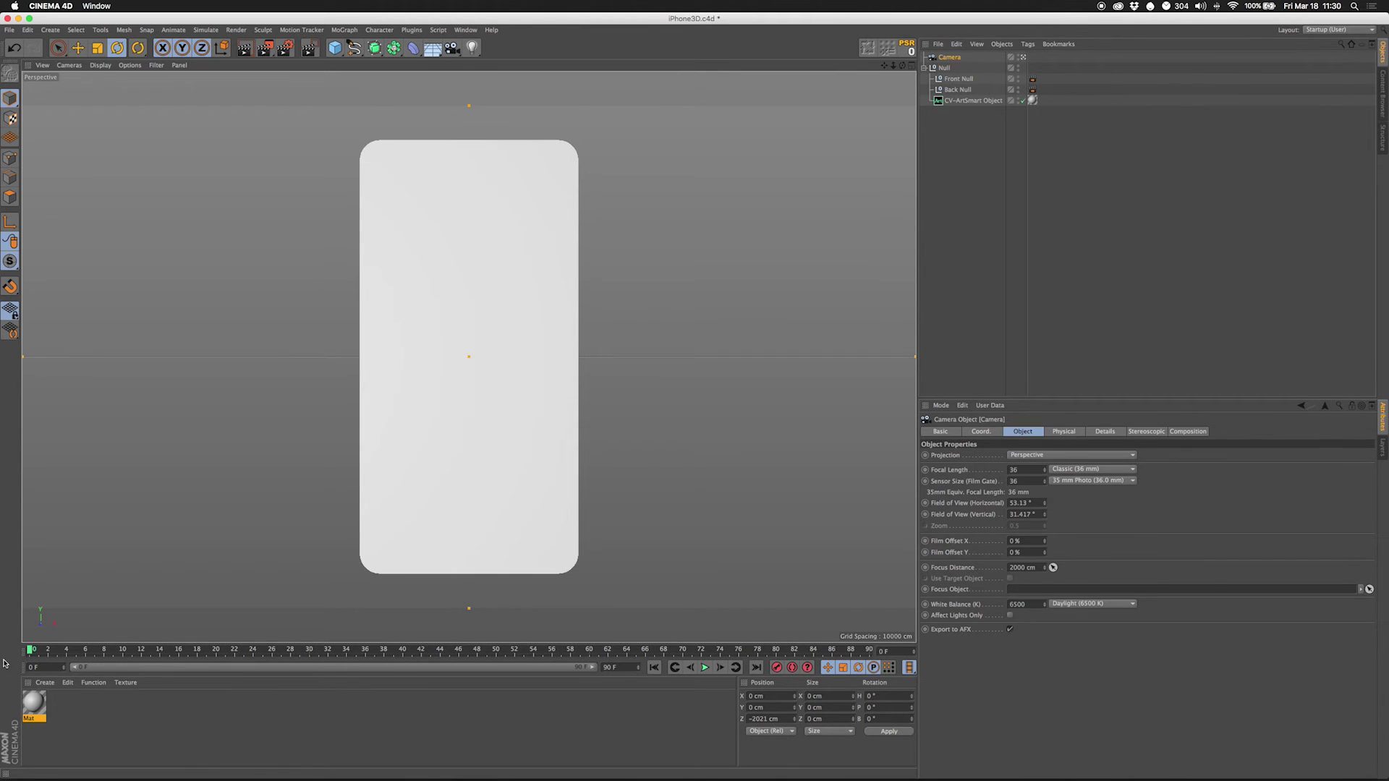
left_click(822, 128)
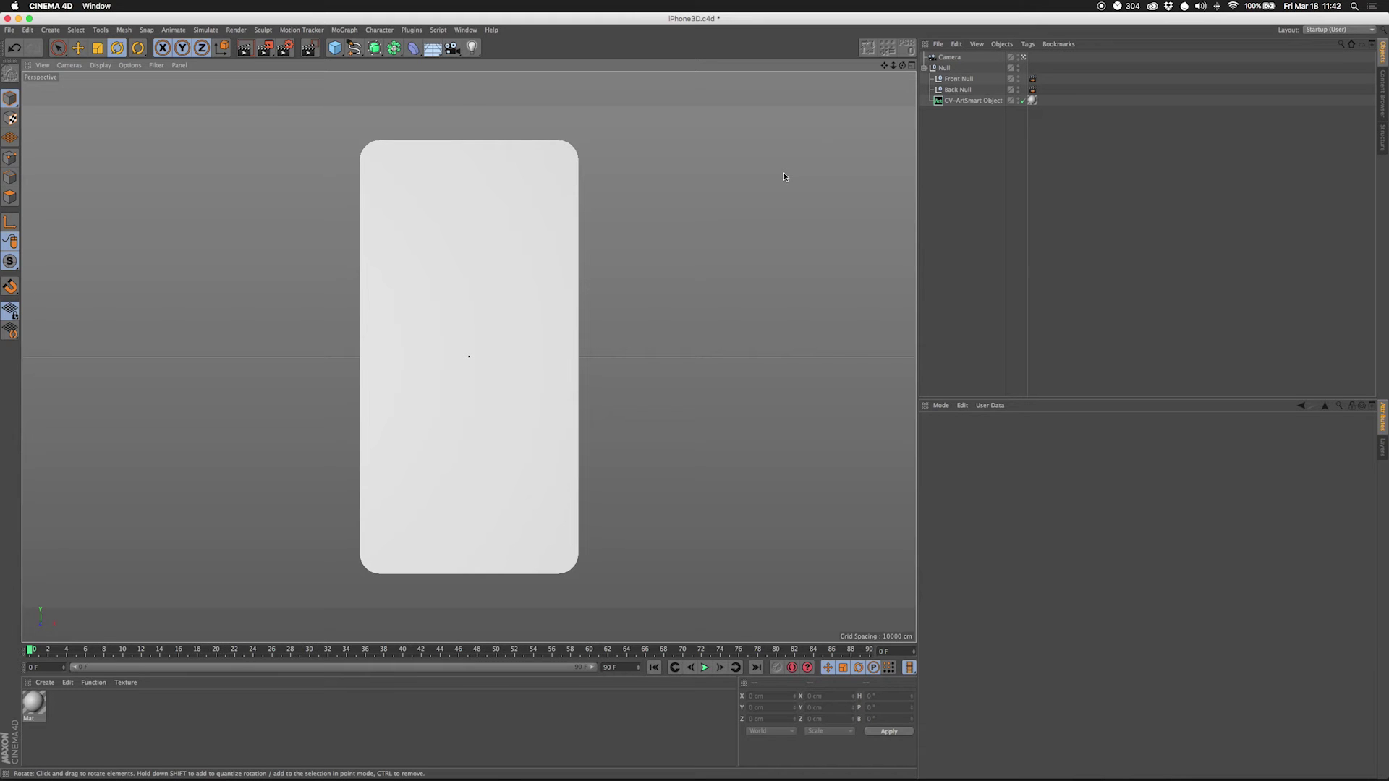
Step: Make CV-ArtSmart Object editable with C, save iPhone3D.c4d, and quit Cinema 4D
key("super+s")
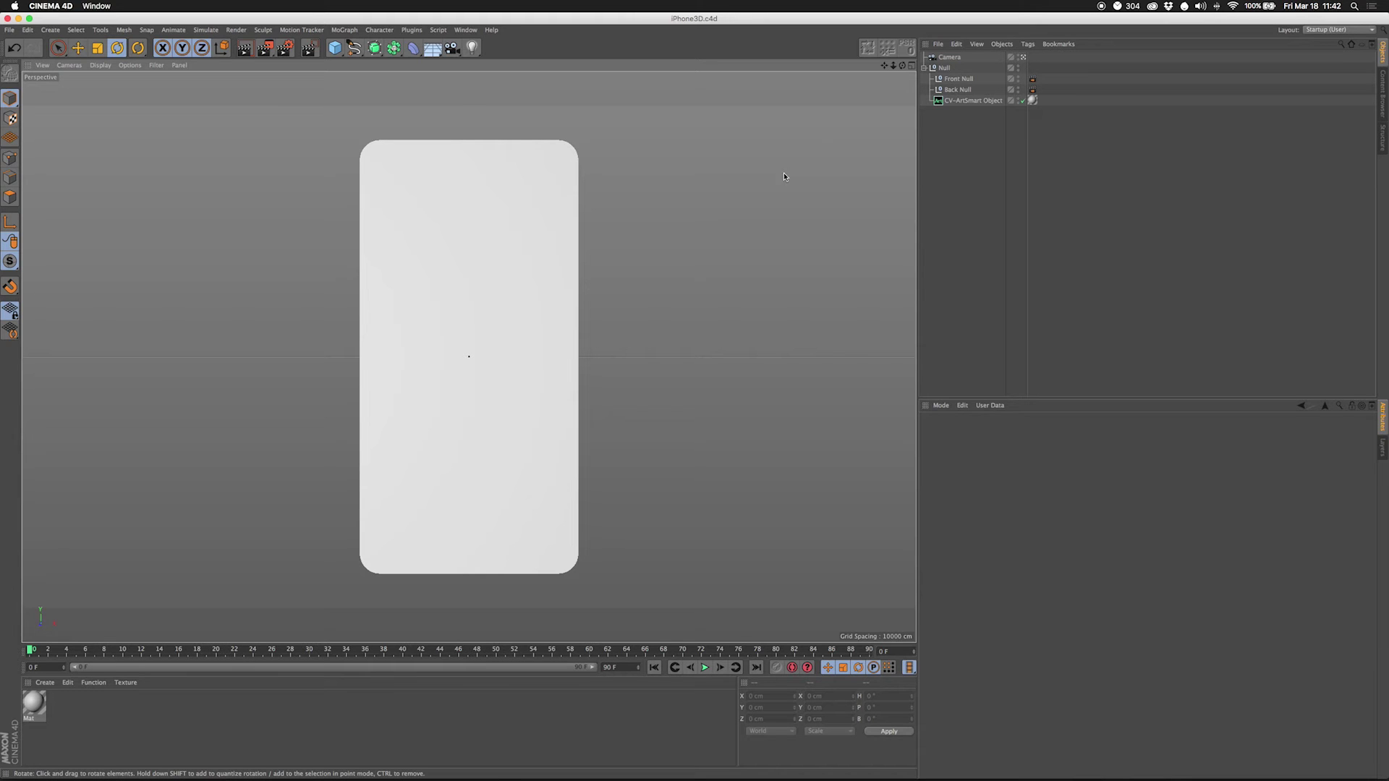
left_click(972, 101)
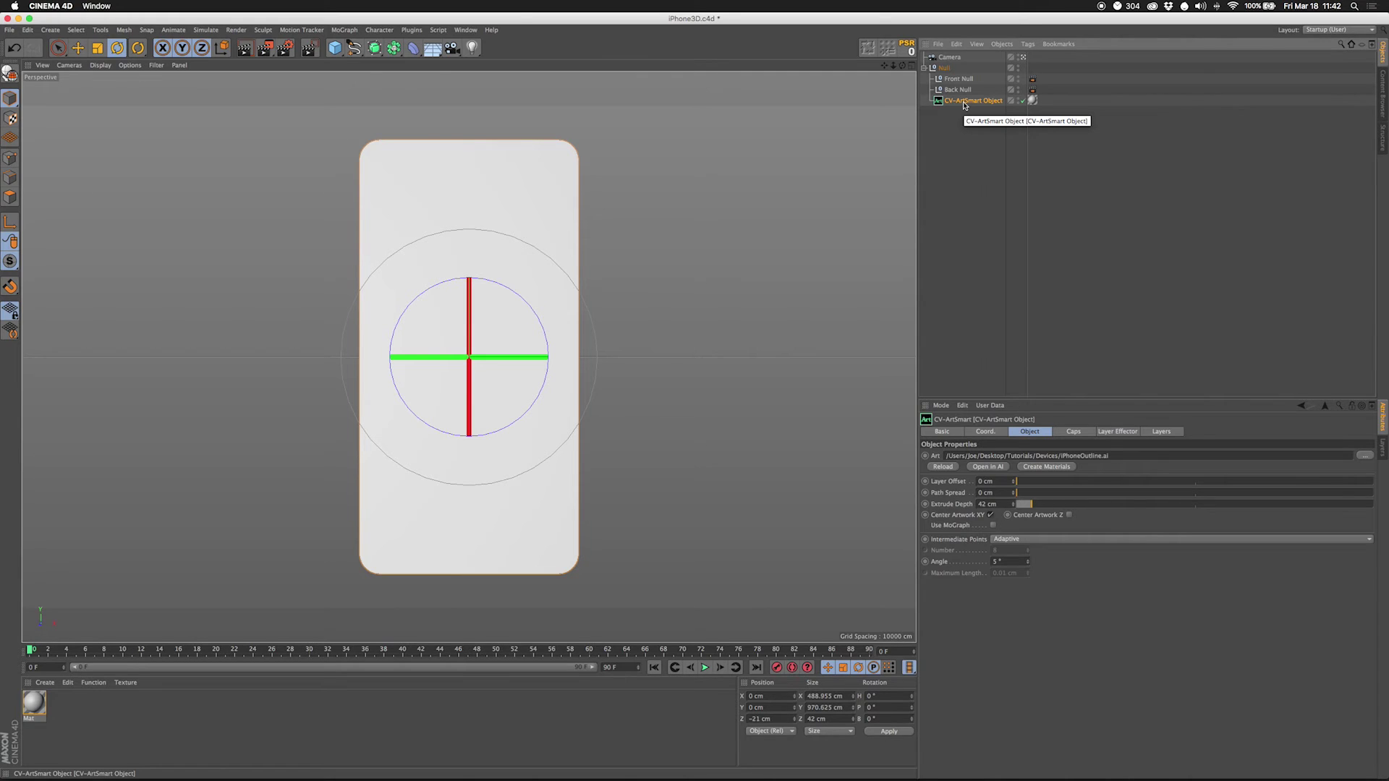
key("c")
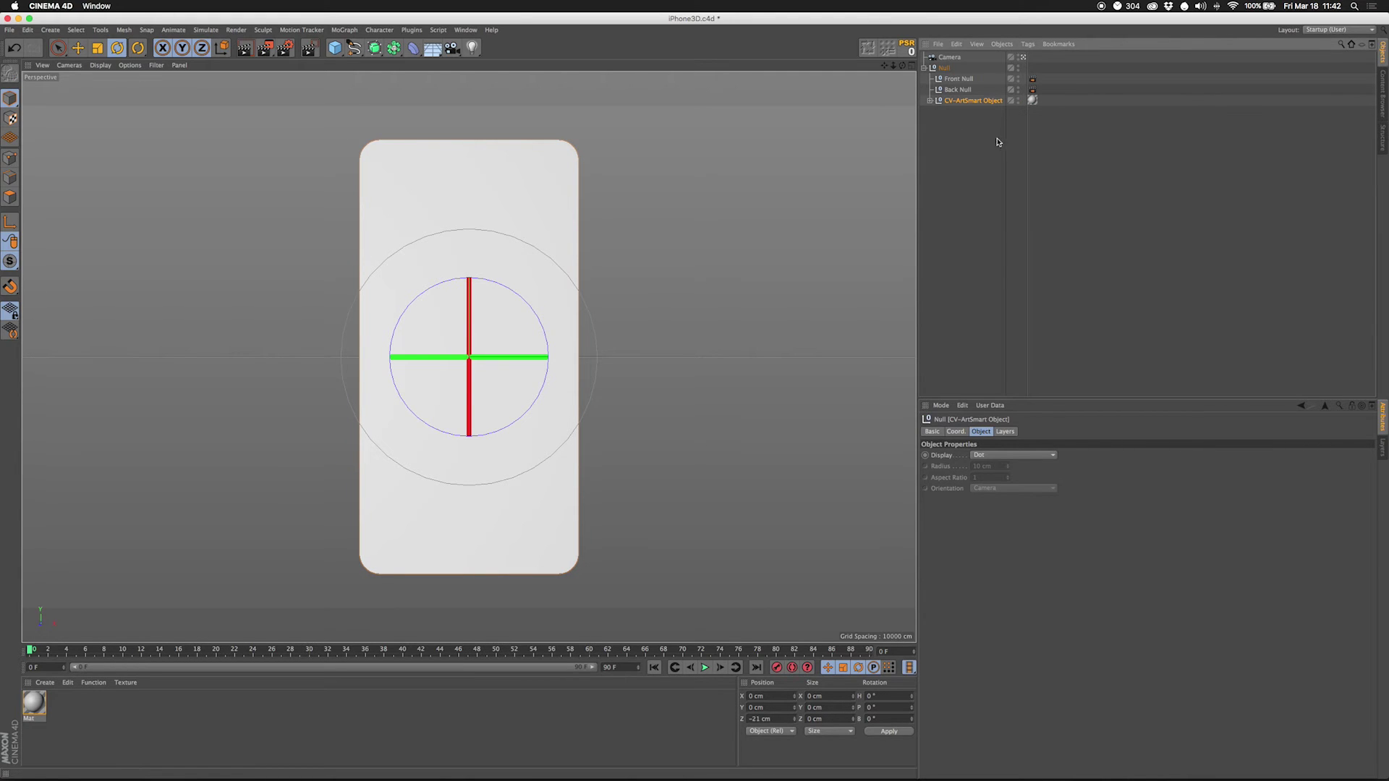
key("super+s")
left_click(58, 8)
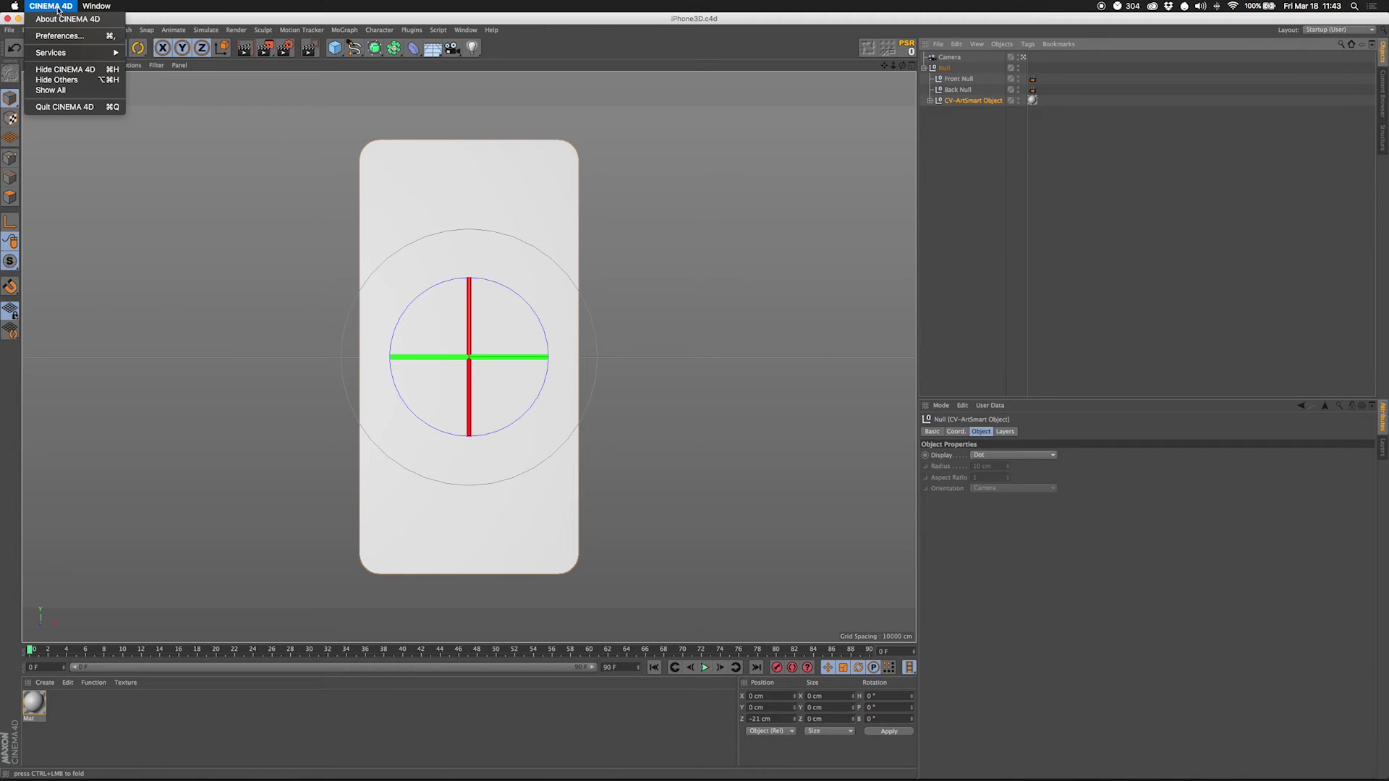
left_click(68, 109)
Step: Import iPhone.ai and iPhone3D.c4d from the Devices folder, then drag iPhone3D.c4d onto New Composition
double_click(90, 200)
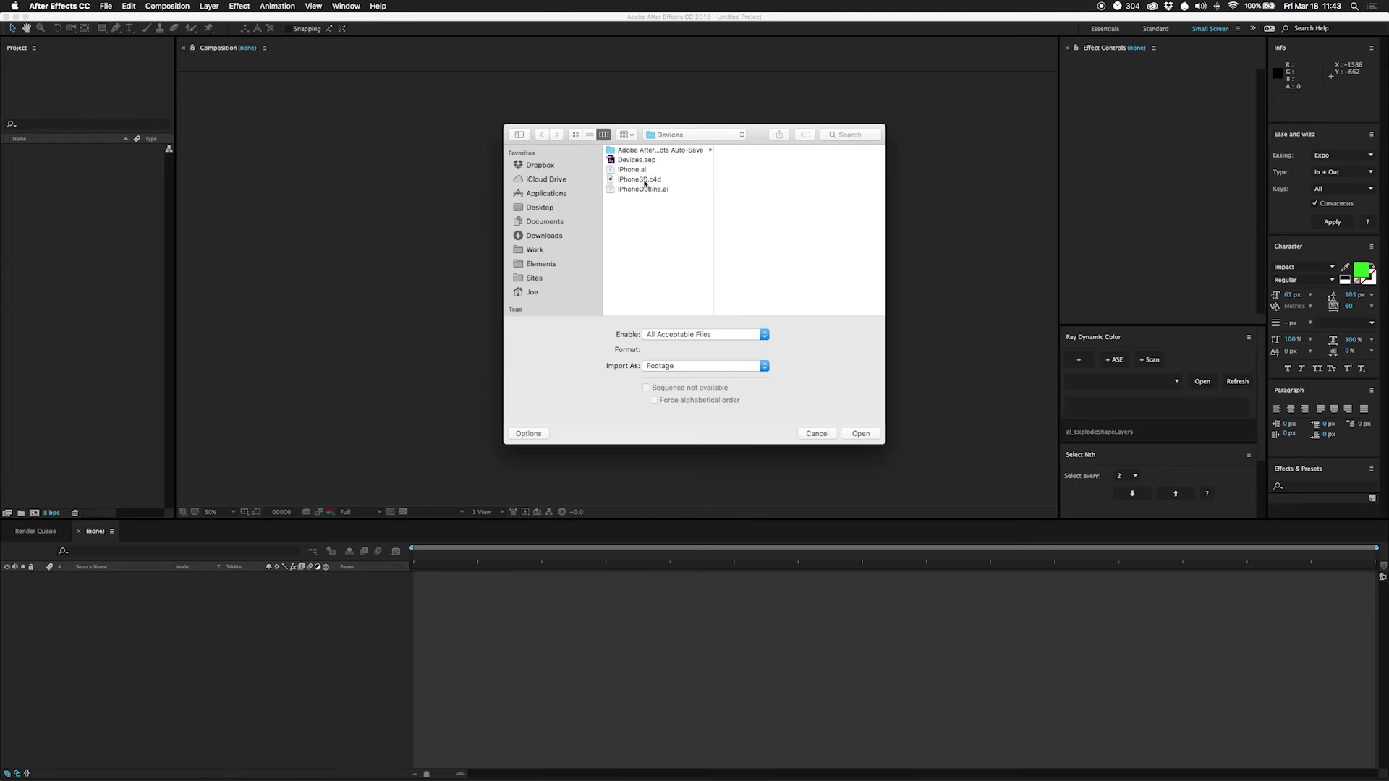
left_click(637, 170)
left_click(644, 181, "shift")
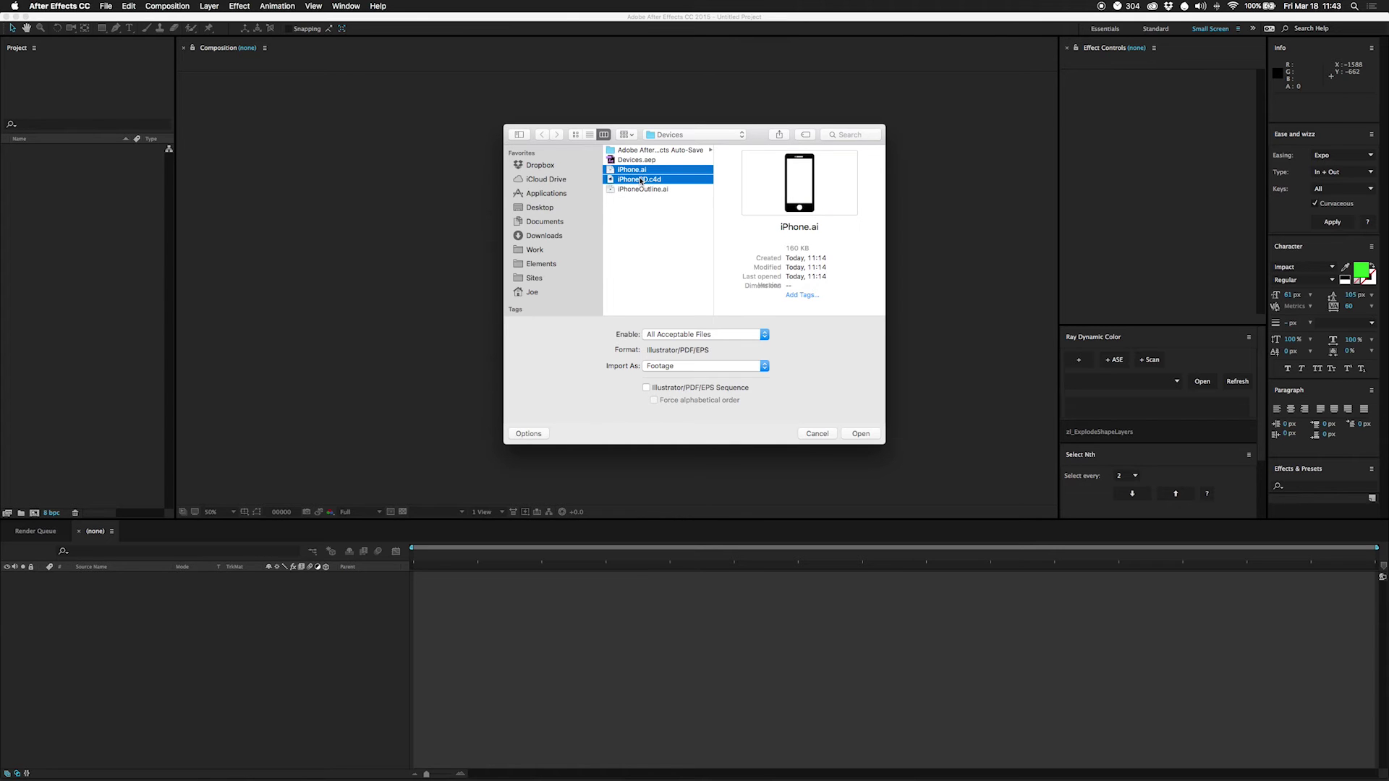
left_click(861, 433)
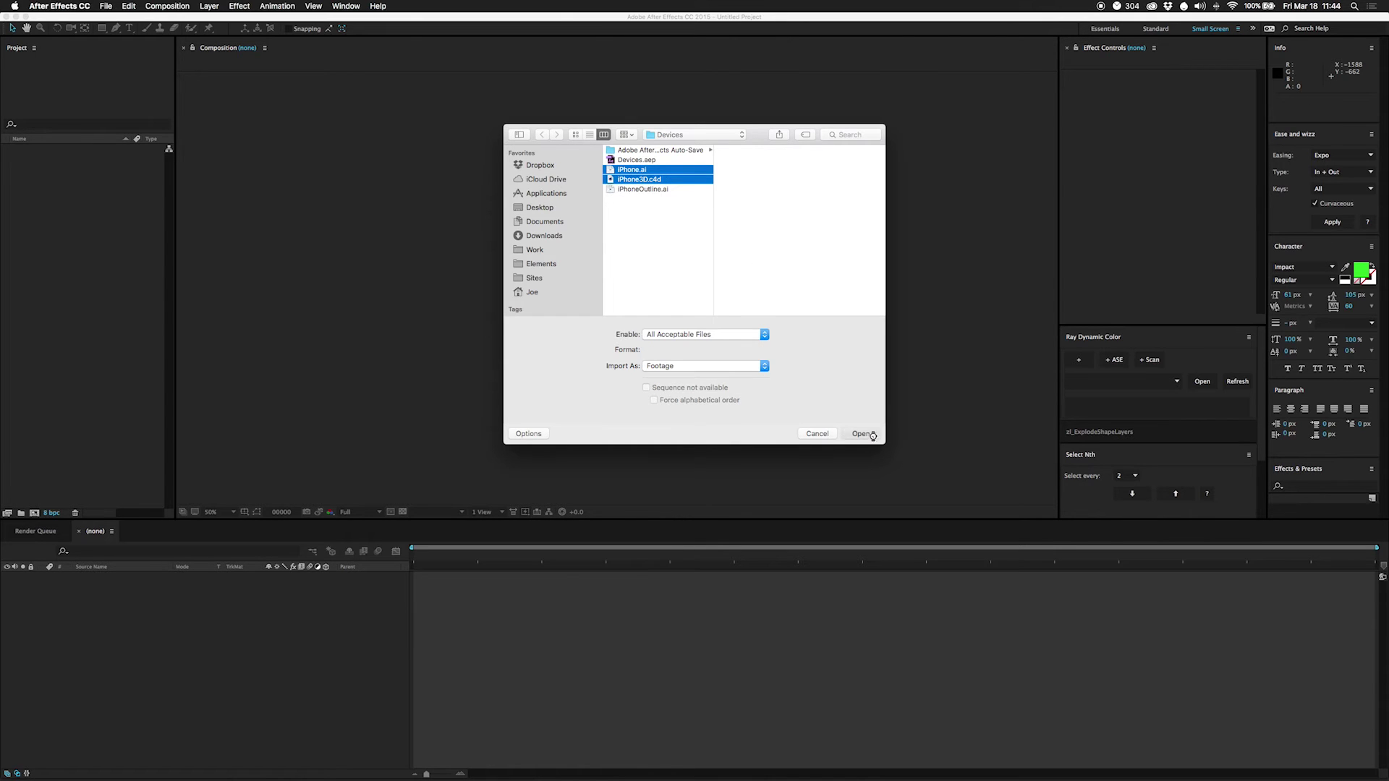
left_click(24, 160)
left_click_drag(14, 161, 34, 512)
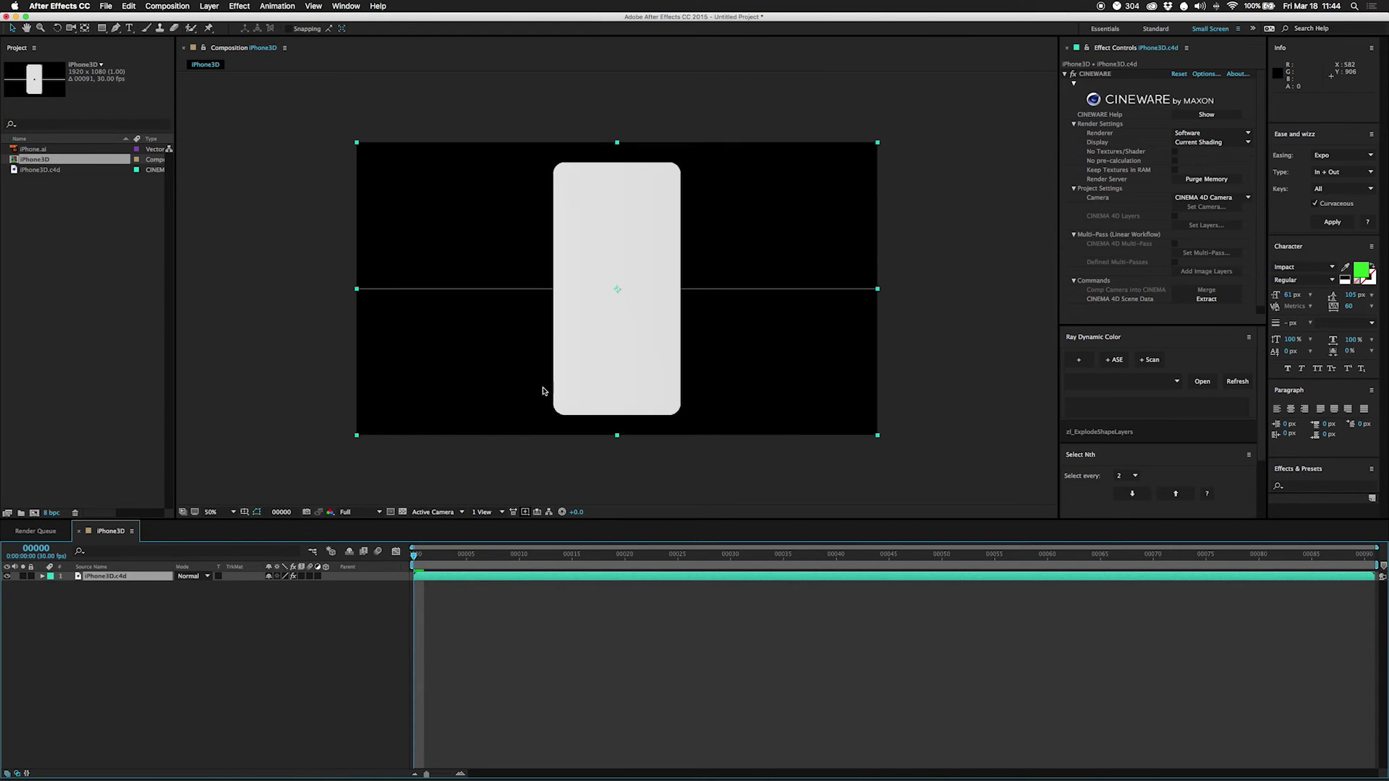
Step: Extract the C4D Camera, Front Null and Back Null, and set the Cineware renderer to Standard (Final)
left_click(1216, 301)
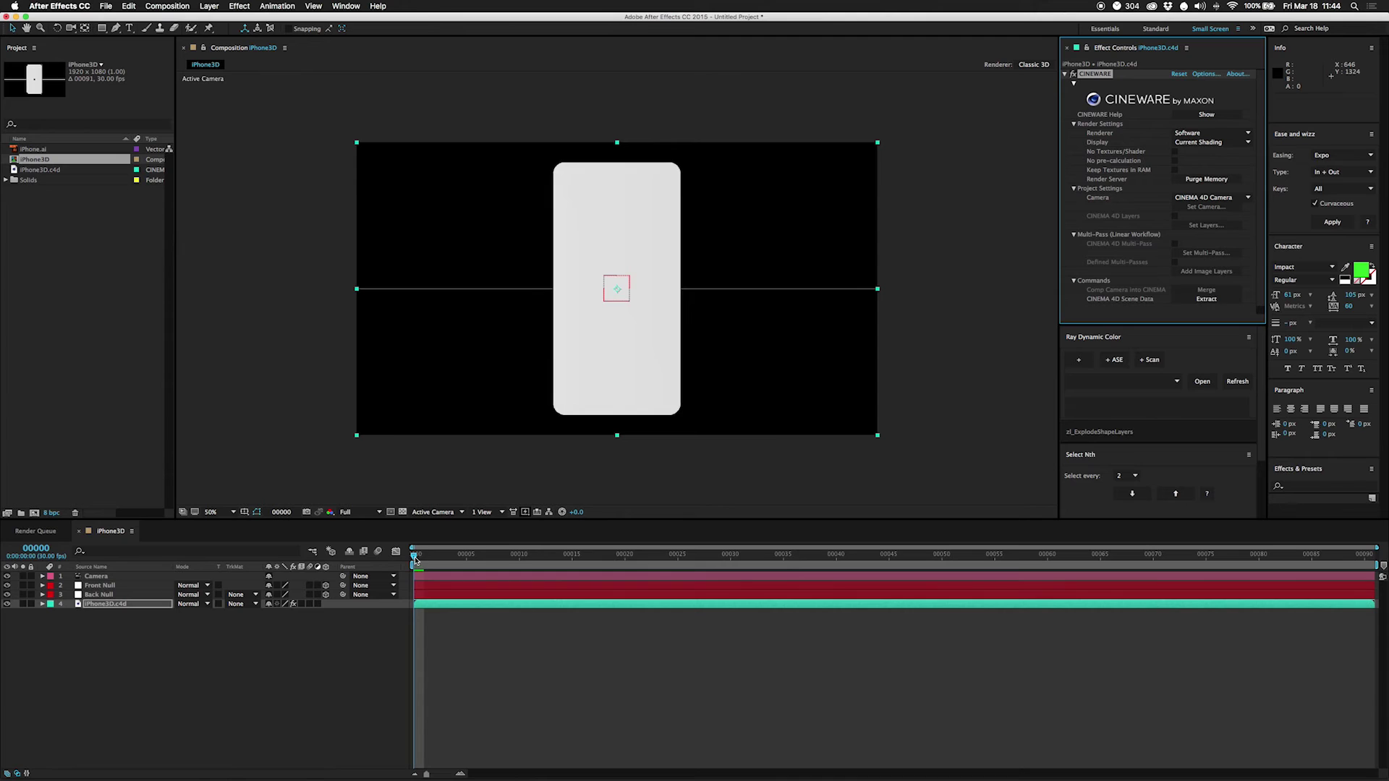
mouse_move(415, 559)
left_mouse_down()
mouse_move(638, 579)
mouse_move(1047, 577)
mouse_move(414, 577)
left_mouse_up()
left_click(1213, 133)
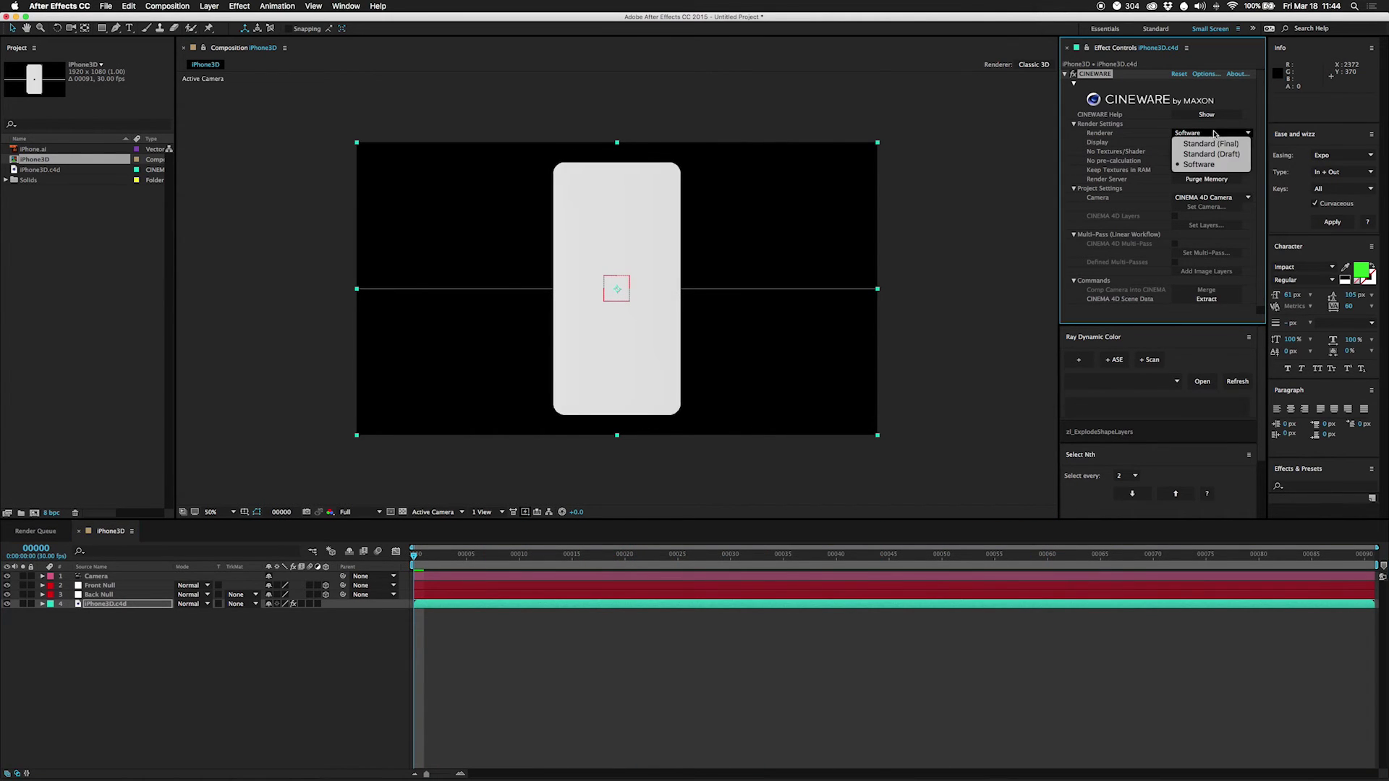
left_click(1210, 143)
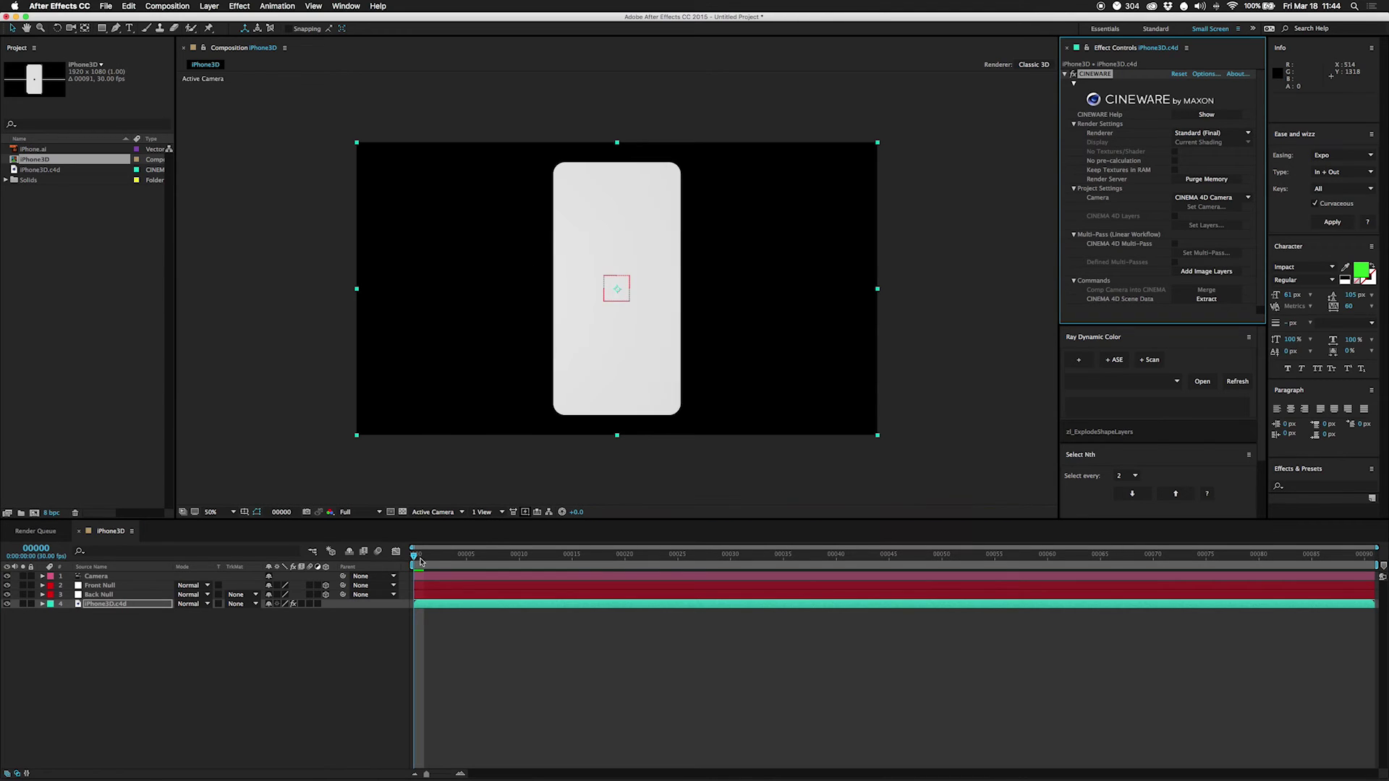
left_click_drag(420, 560, 336, 554)
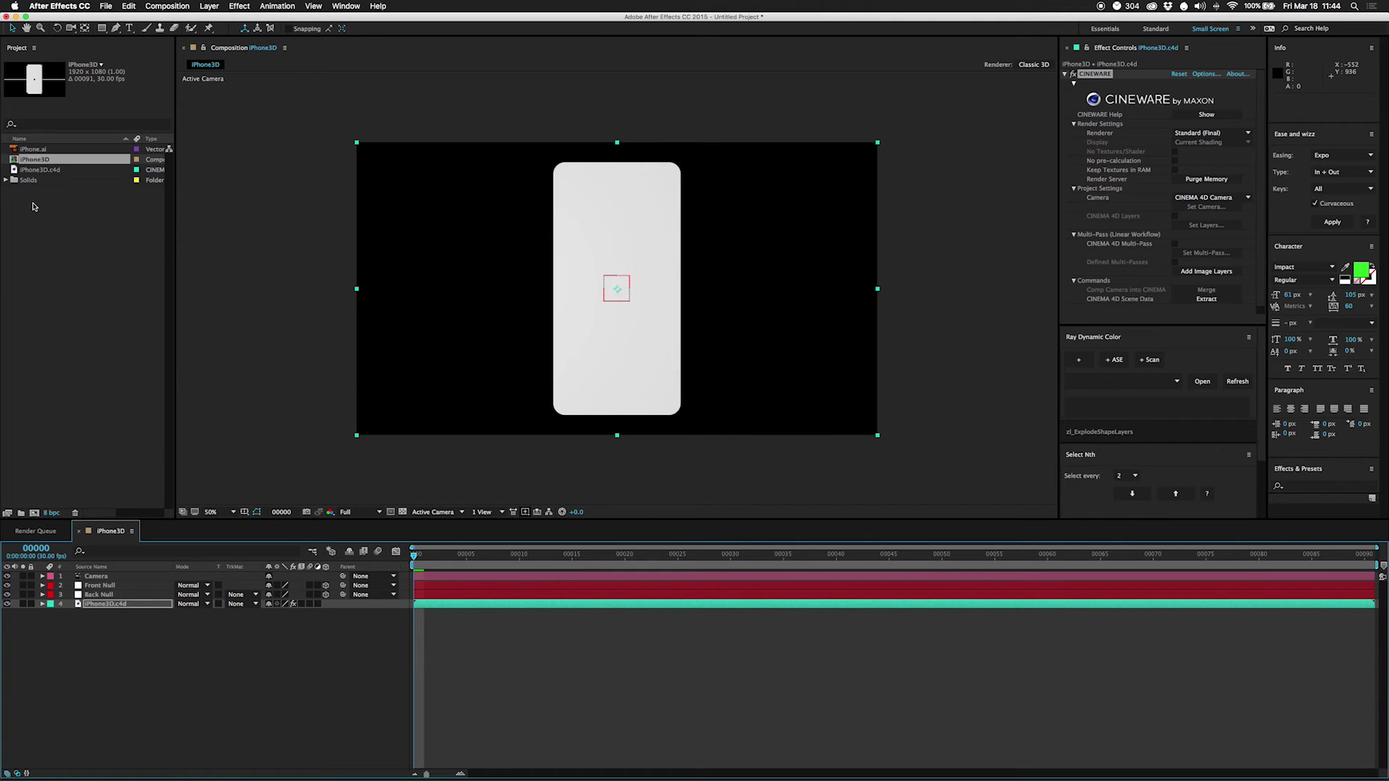
Step: Create an iPhone comp from iPhone.ai and convert the layer with Create Shapes from Vector Layer
left_click(32, 149)
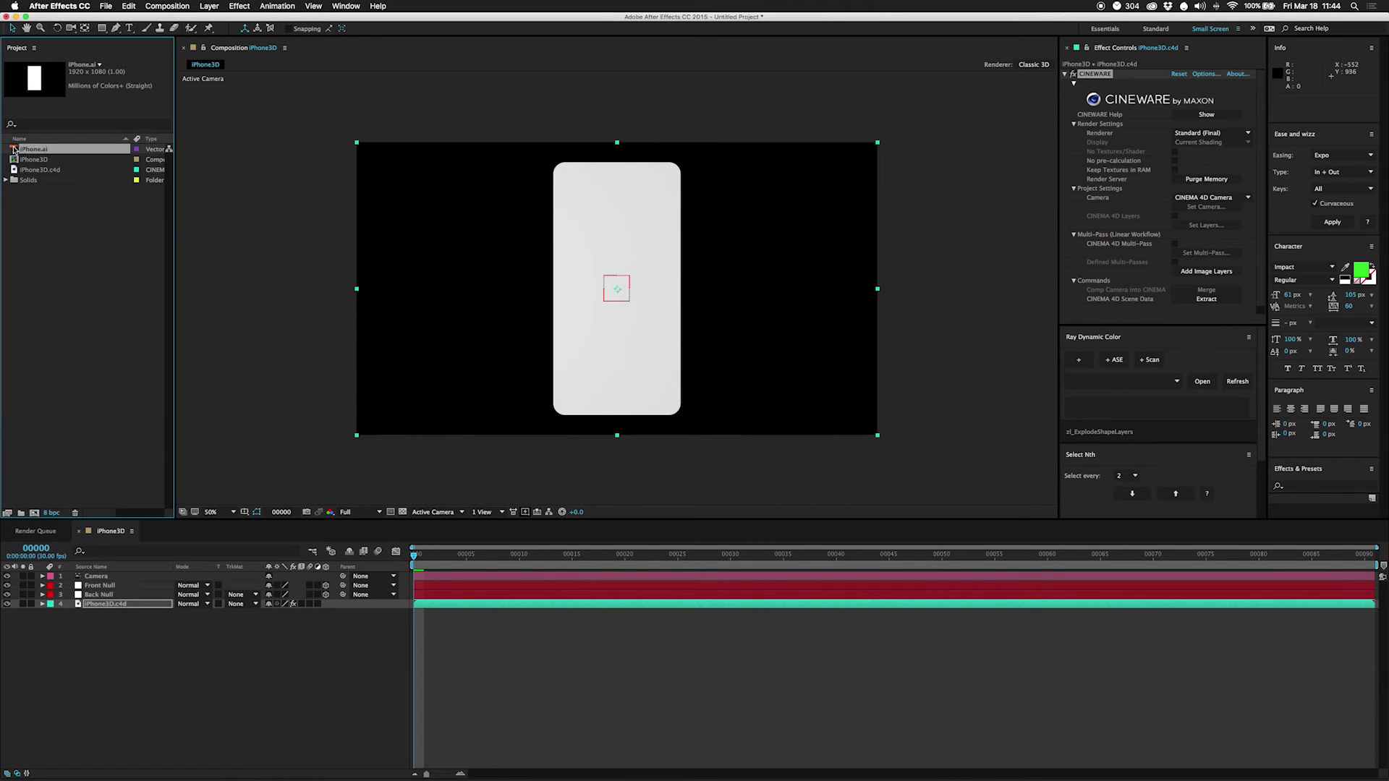
left_click_drag(13, 150, 34, 514)
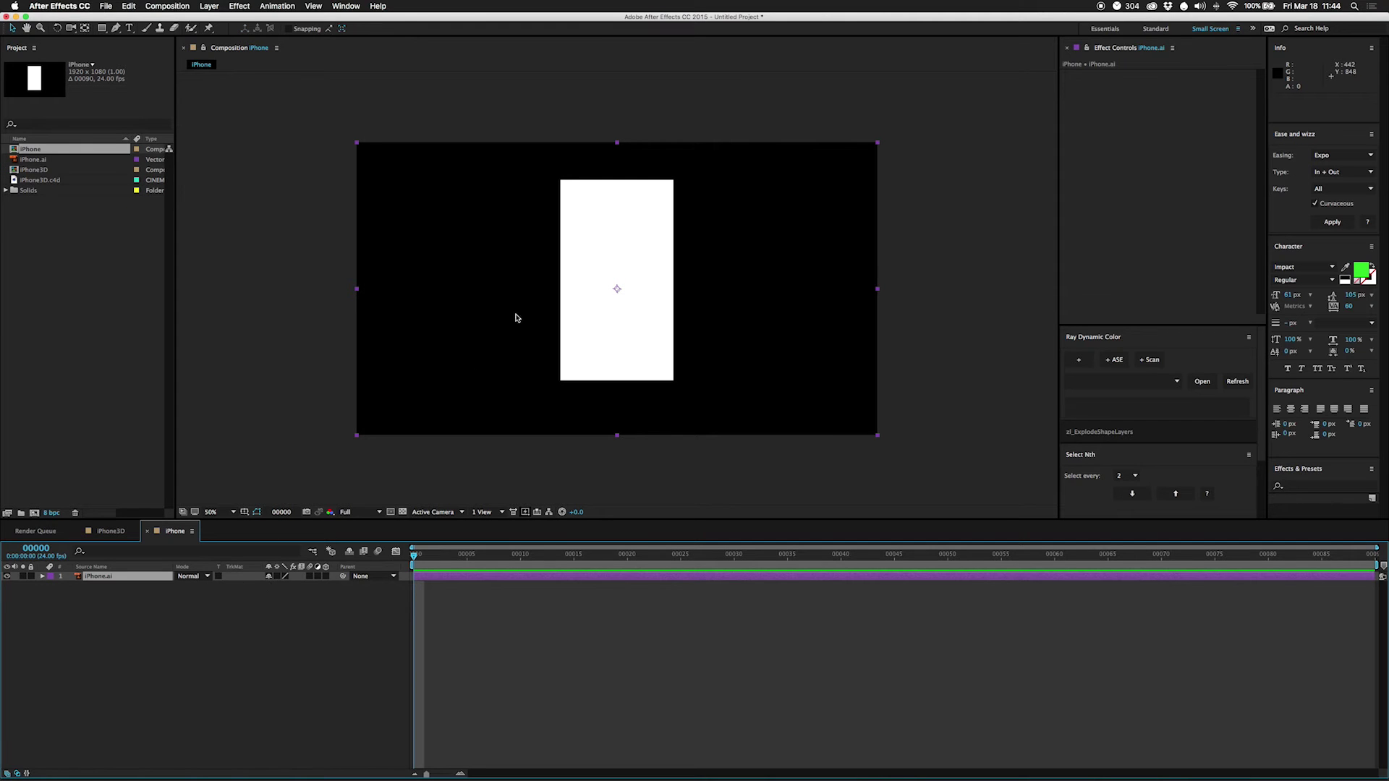
right_click(100, 578)
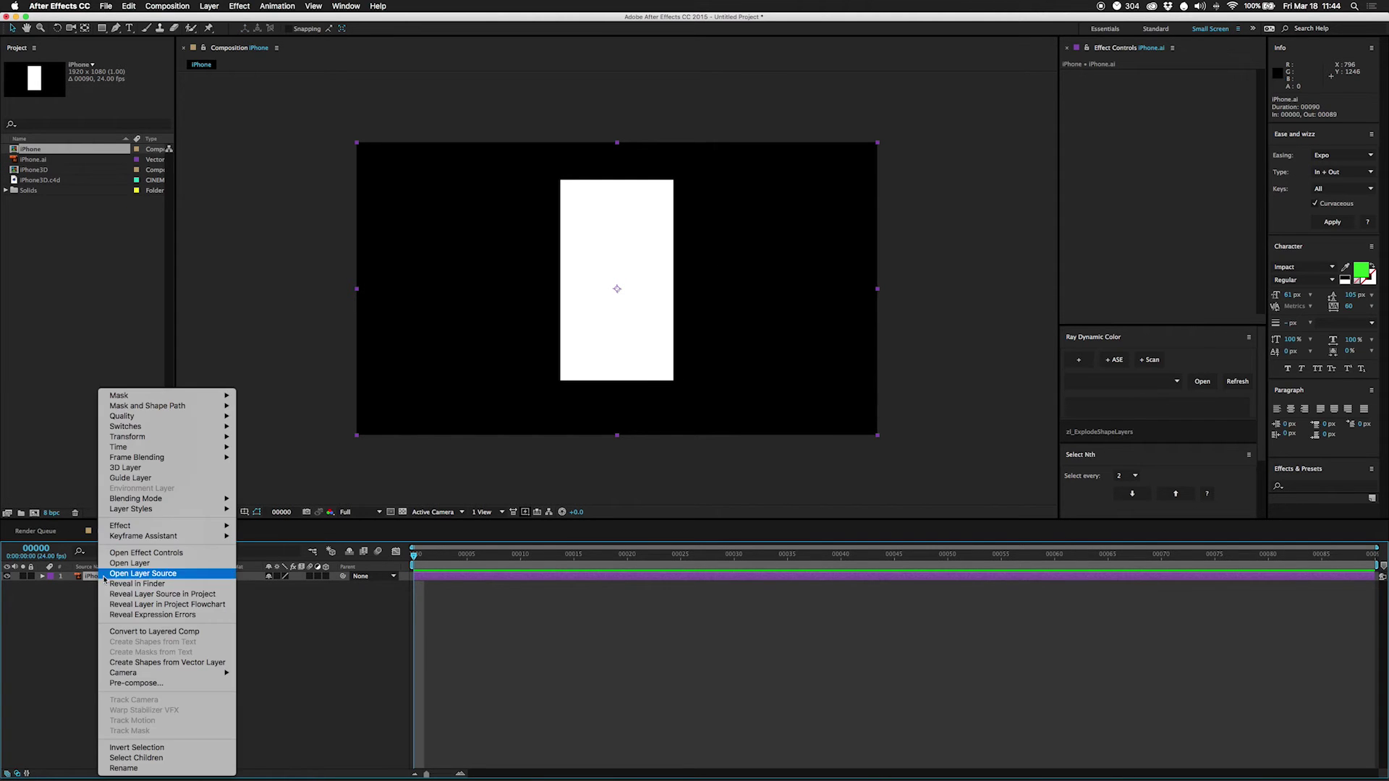
left_click(168, 662)
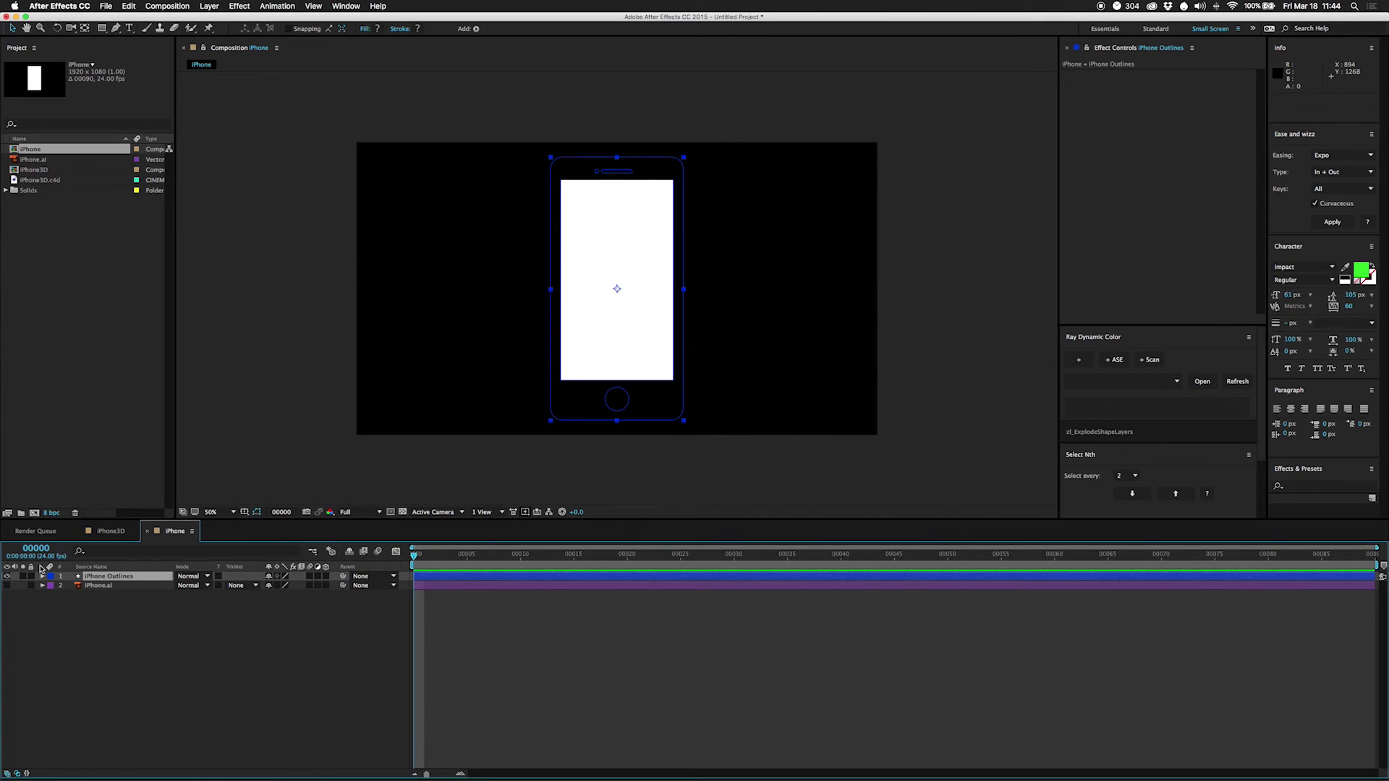
Step: Expand iPhone Outlines' Contents, toggle Group 1 and Group 2 to identify them, and select Group 1
left_click(43, 577)
left_click(51, 586)
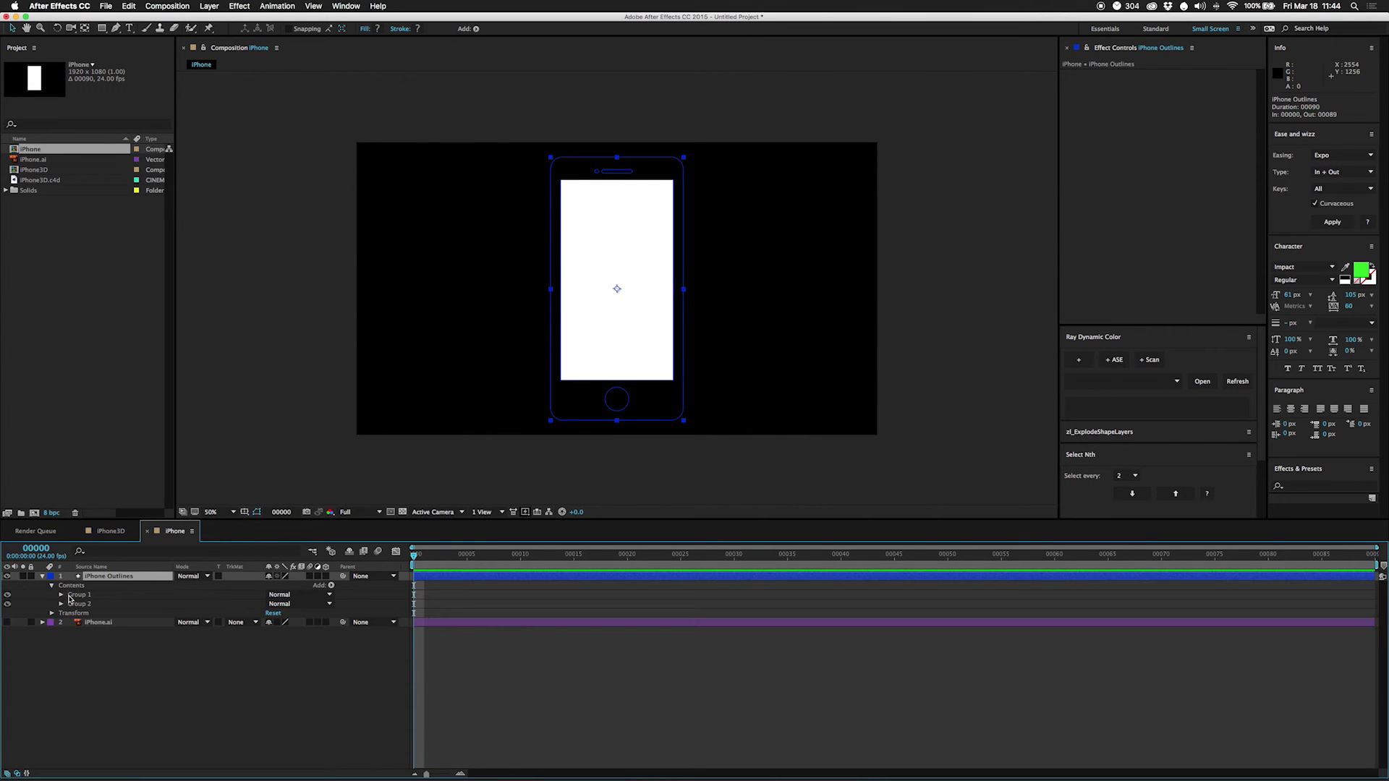
left_click(8, 595)
left_click(8, 595)
left_click(8, 595)
left_click(8, 595)
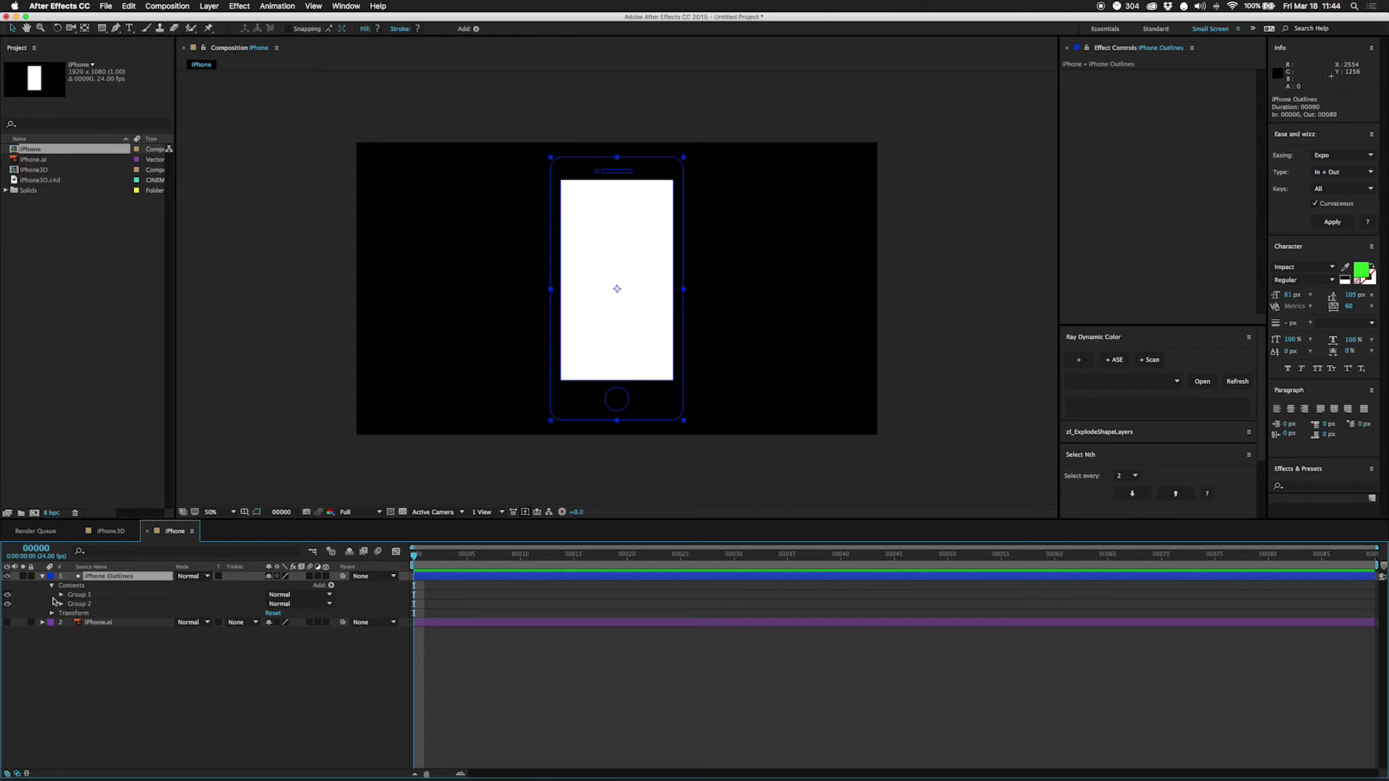
left_click(7, 604)
left_click(7, 604)
left_click(80, 594)
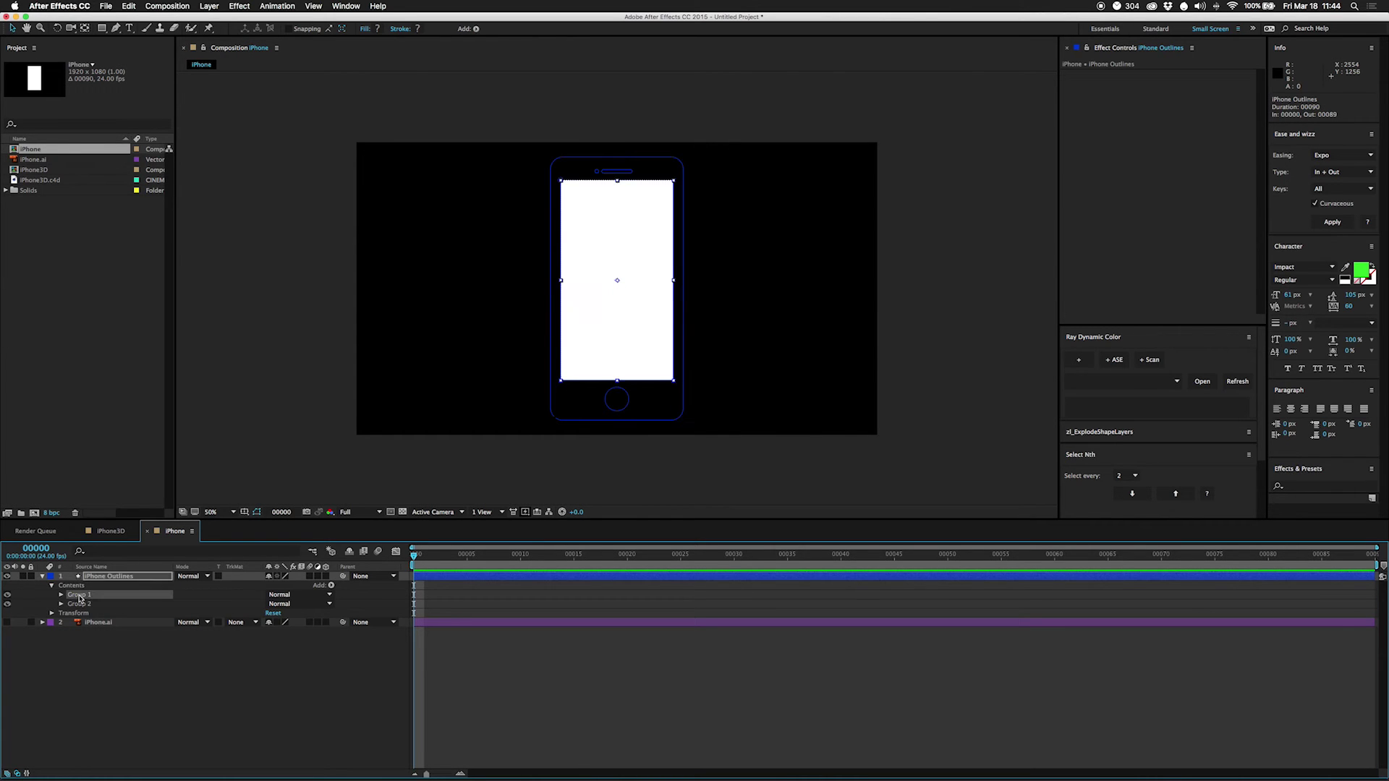
Step: Duplicate iPhone Outlines, delete Group 2 from the copy, and rename the copy Screen
left_click(96, 577)
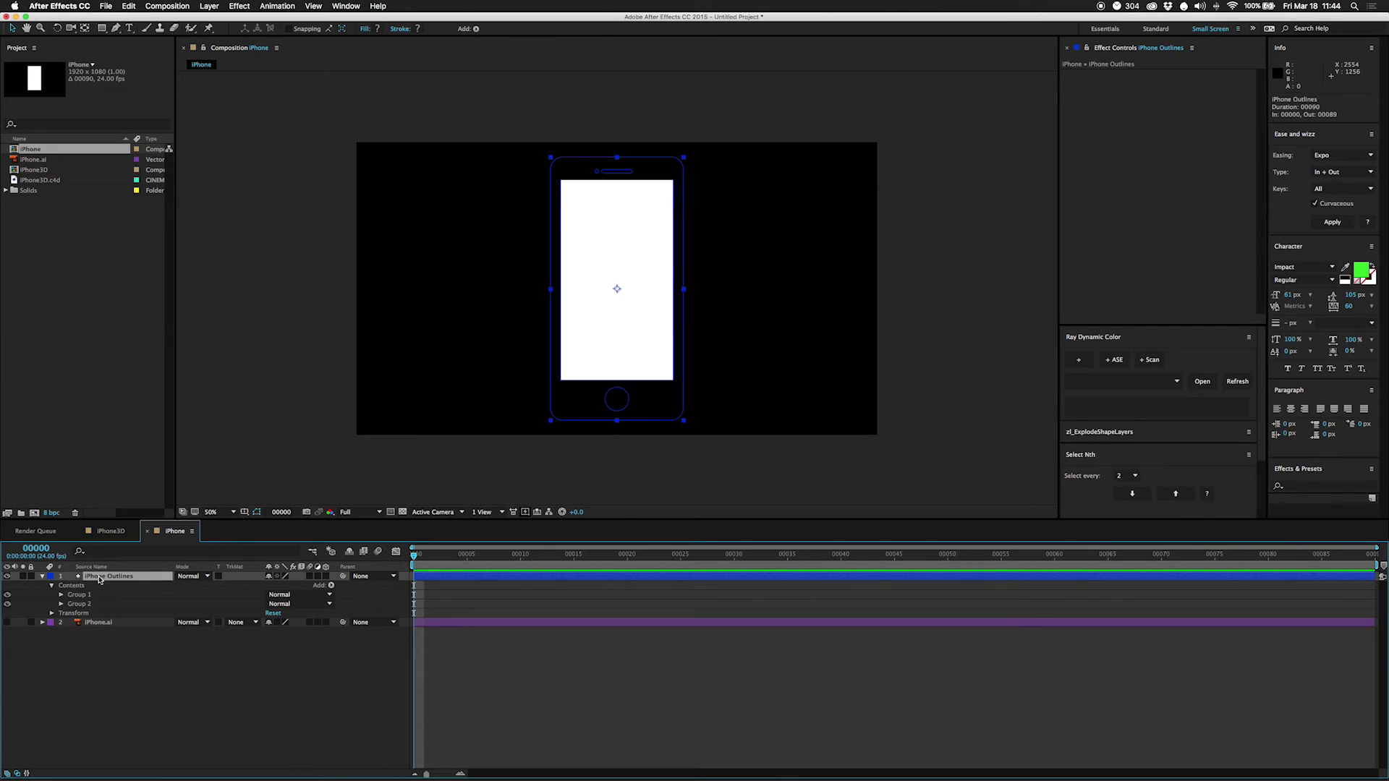
key("super+d")
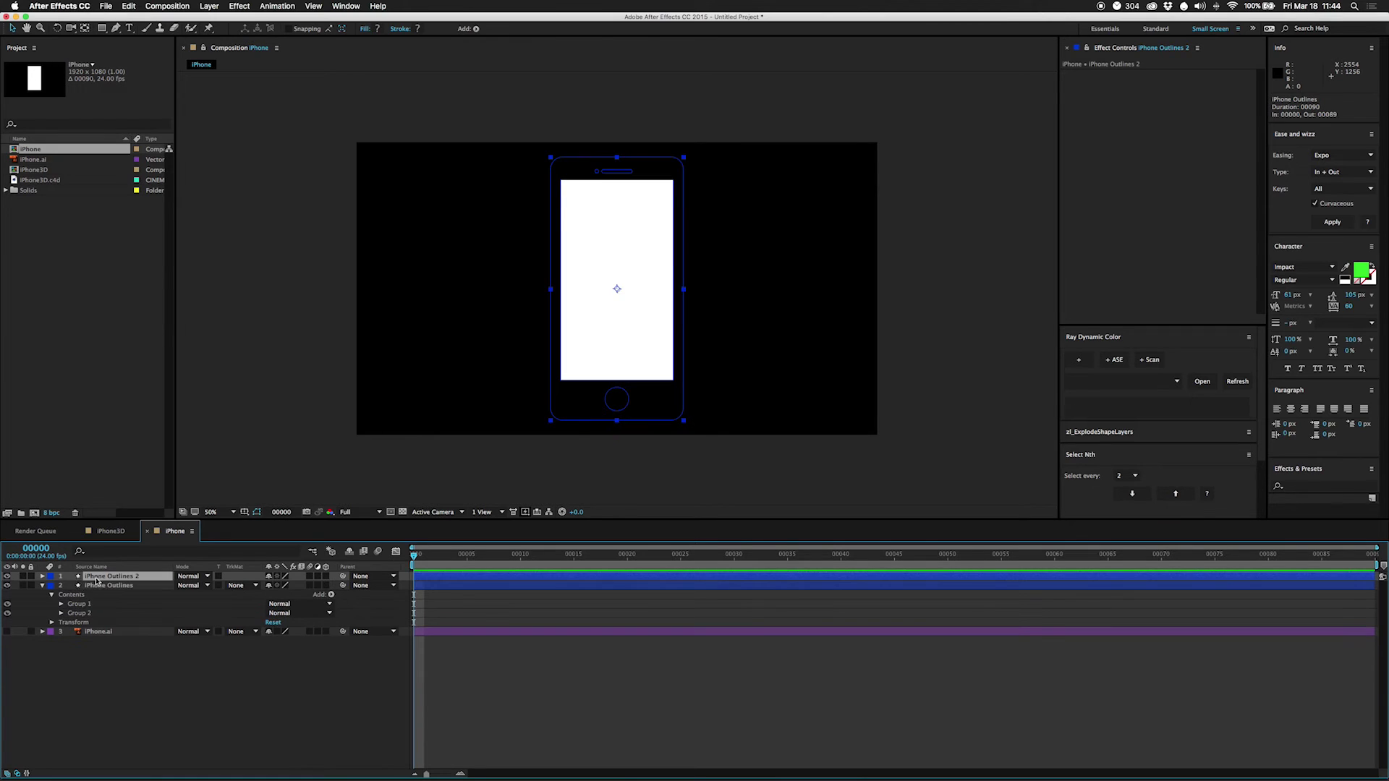
left_click(43, 577)
left_click(51, 585)
left_click(79, 596)
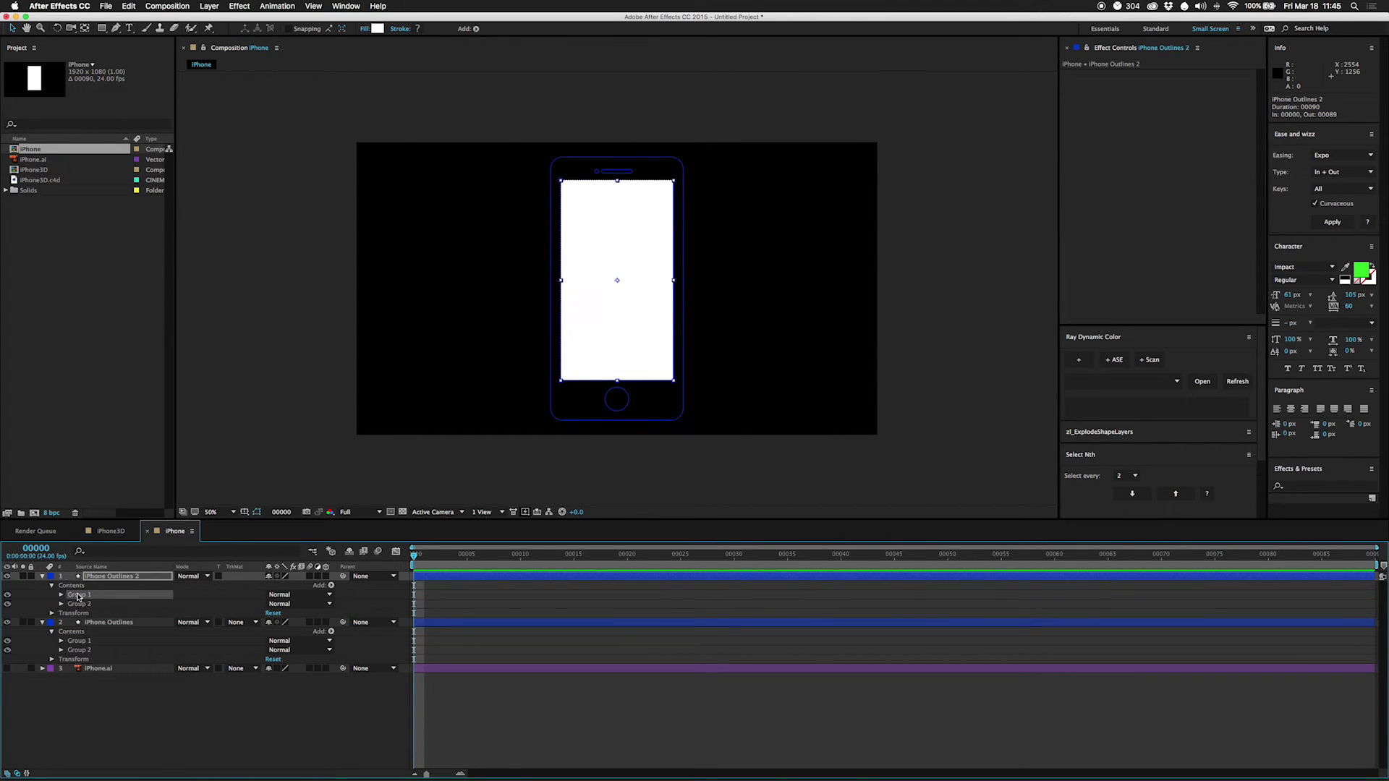
key("Delete")
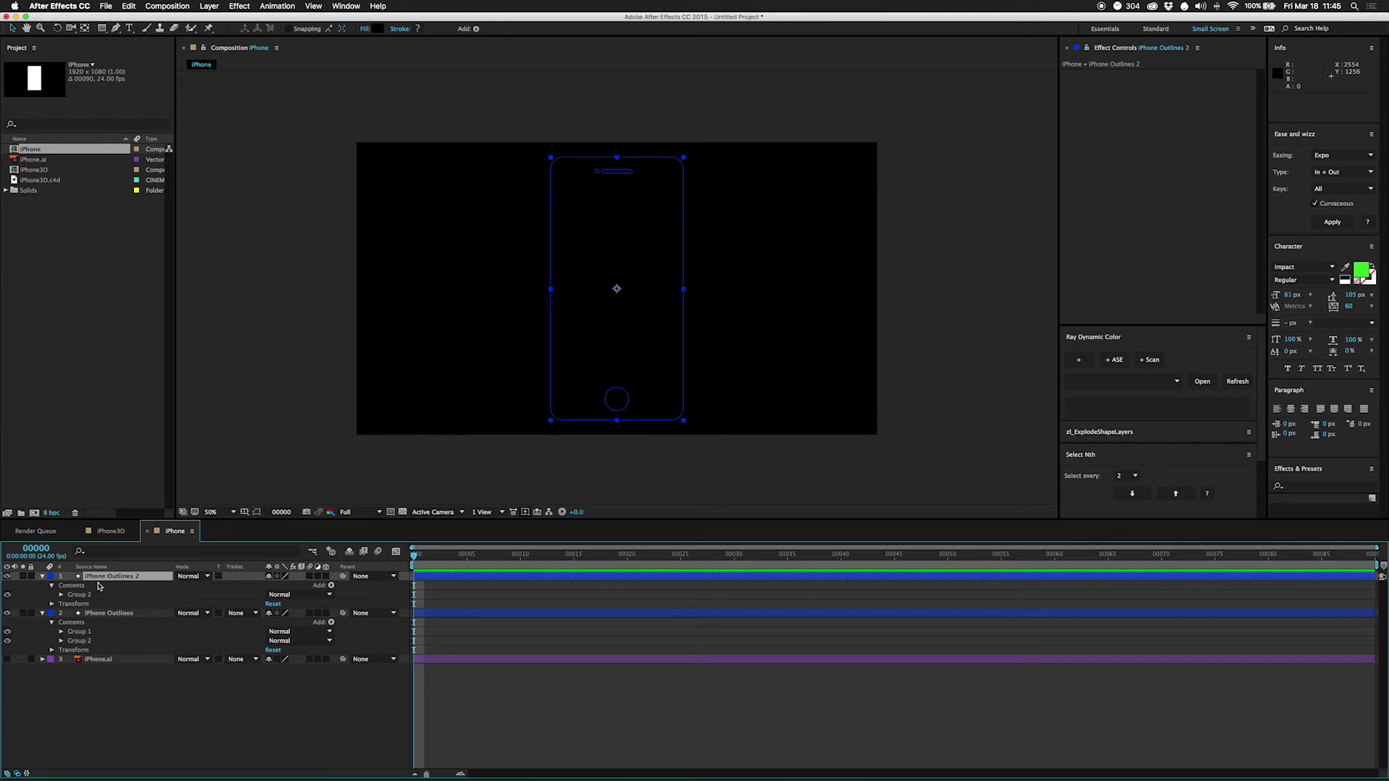
key("cmd+z")
left_click(79, 604)
key("Delete")
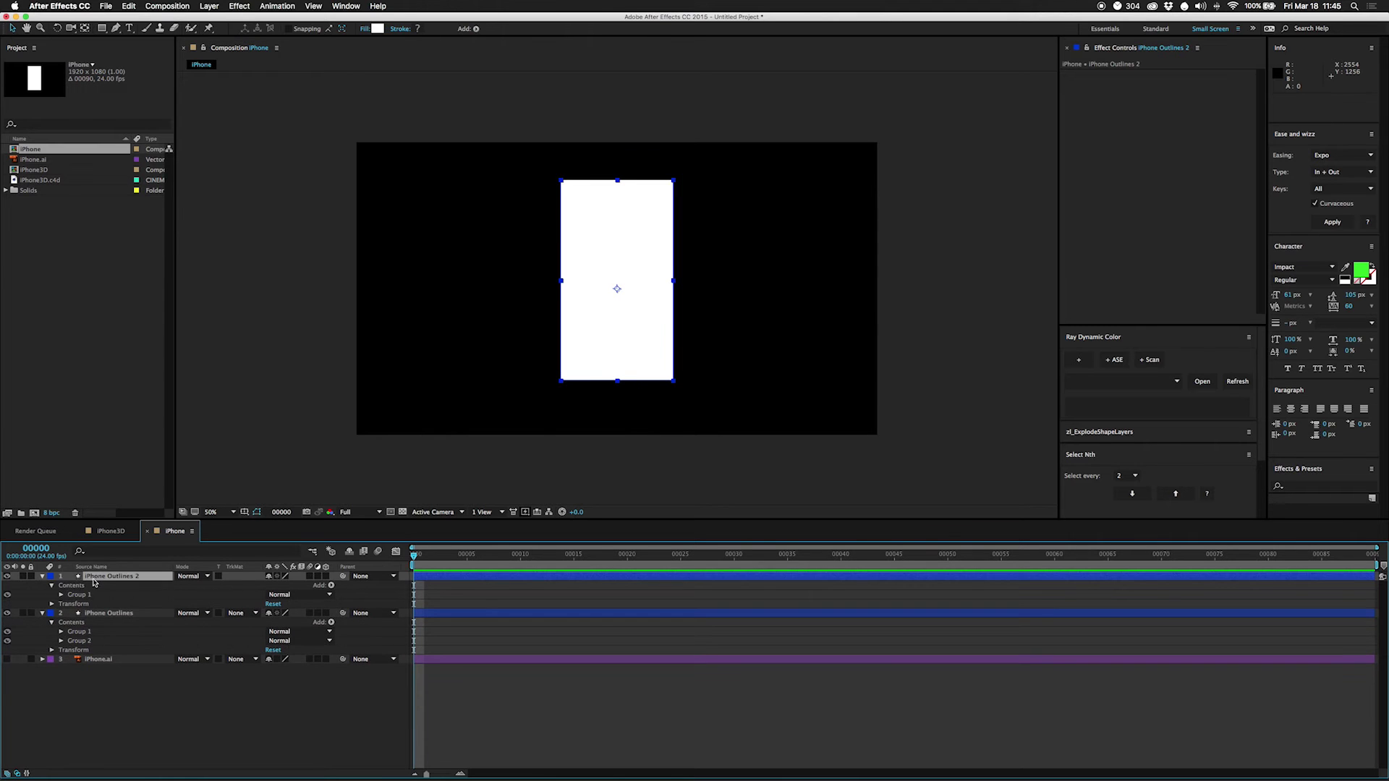
key("Return")
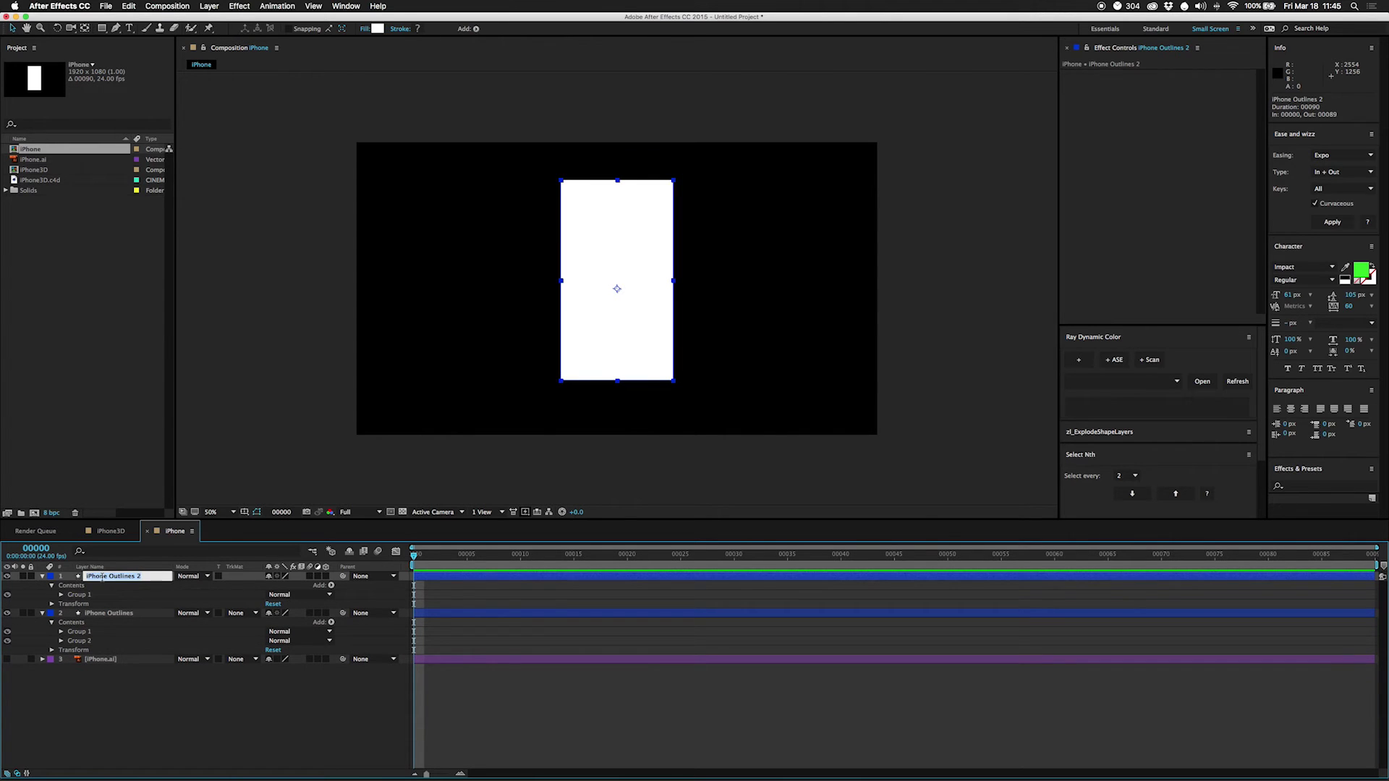
type("Screen")
key("Return")
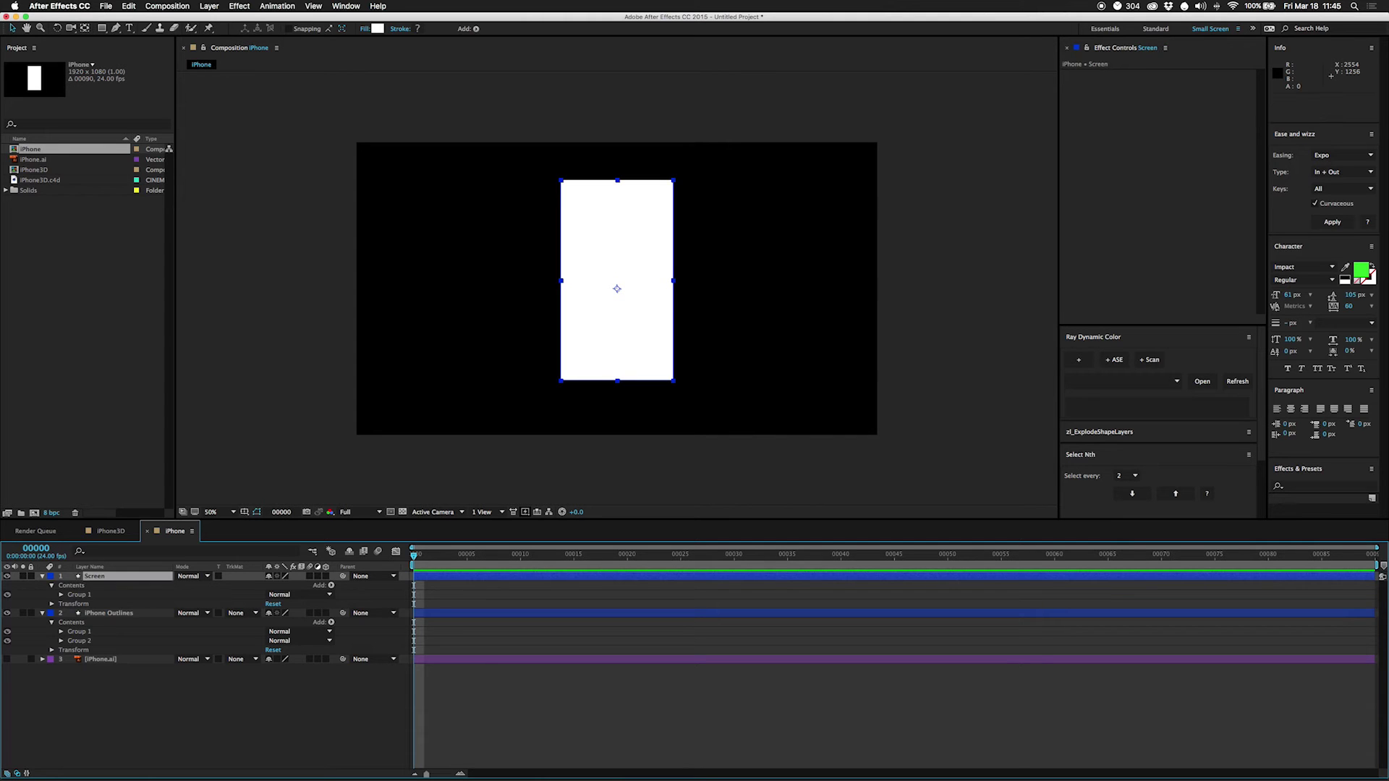
Step: Rename iPhone Outlines to iPhone and delete its Group 1 screen group
left_click(109, 613)
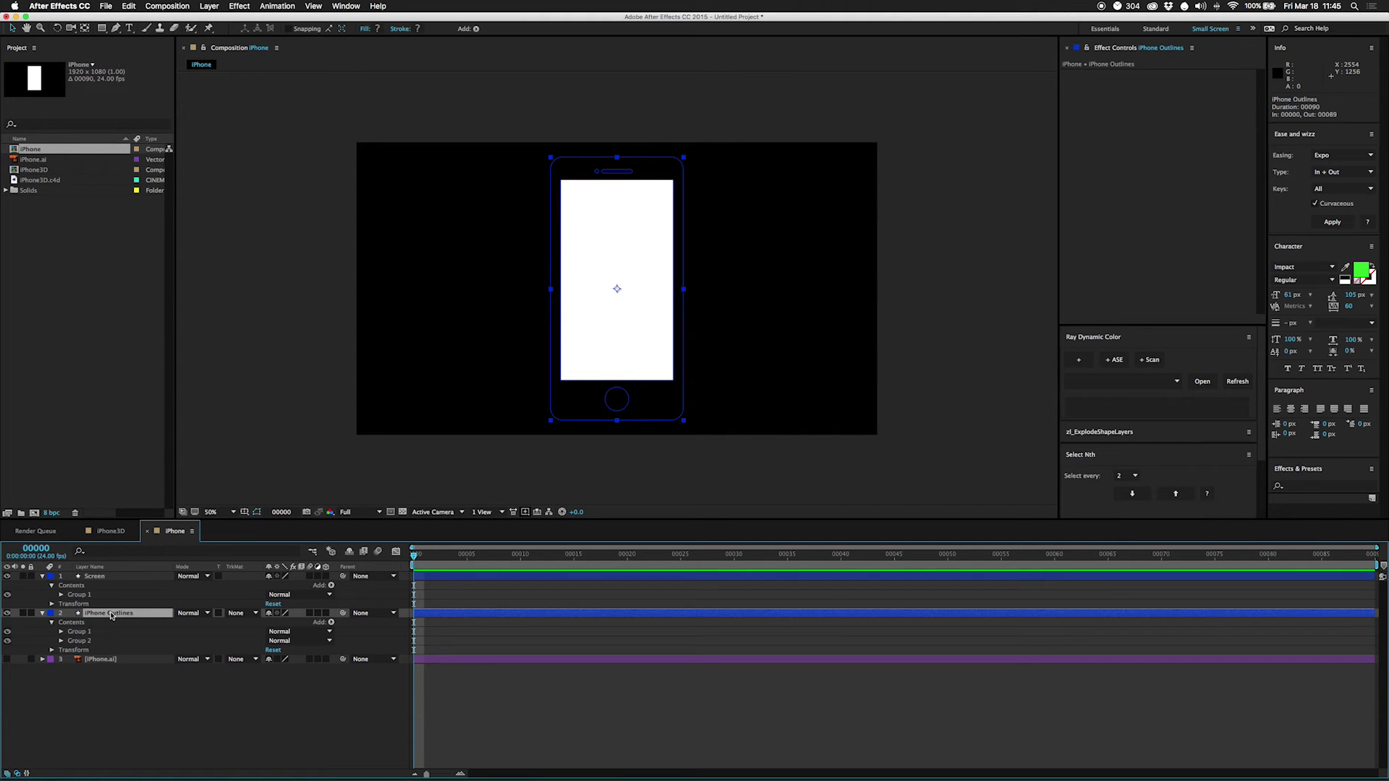
key("Return")
type("iPhone")
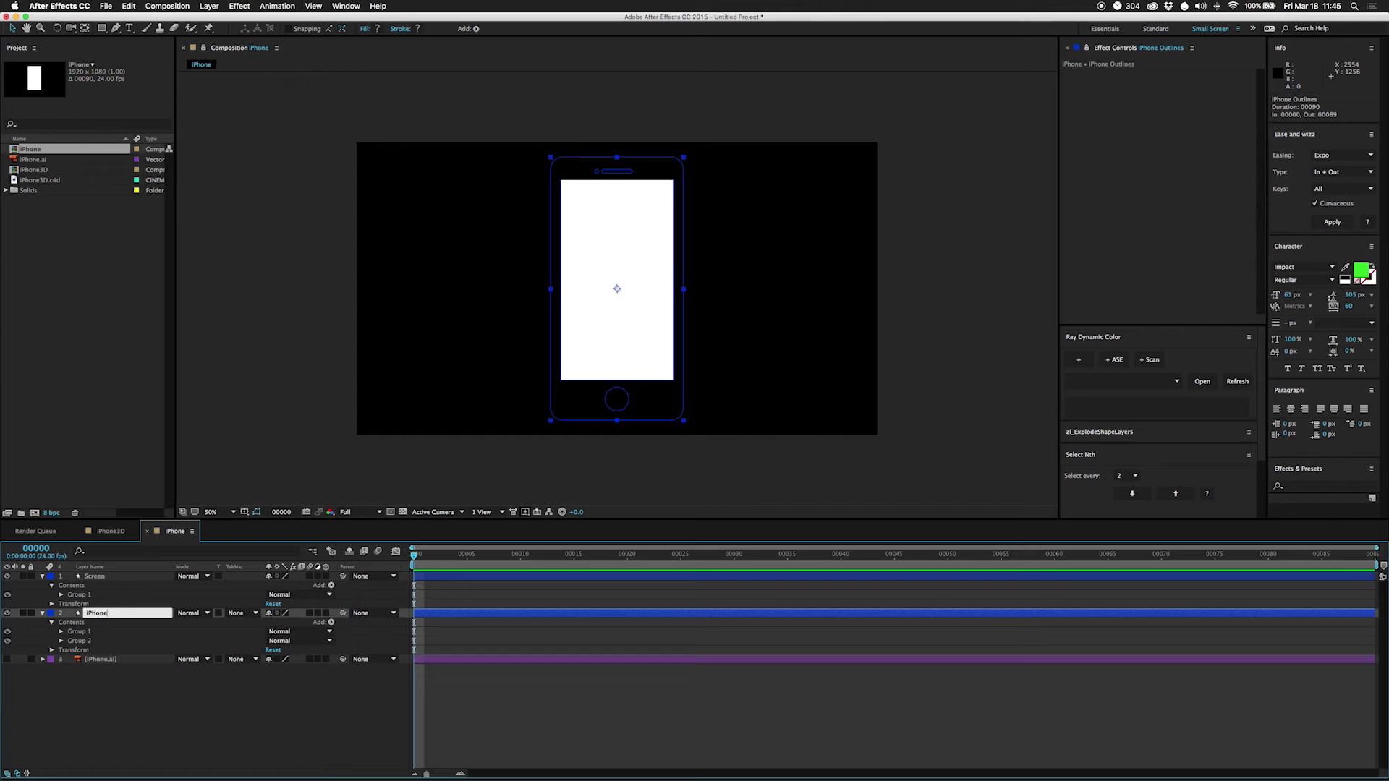
key("Return")
left_click(80, 633)
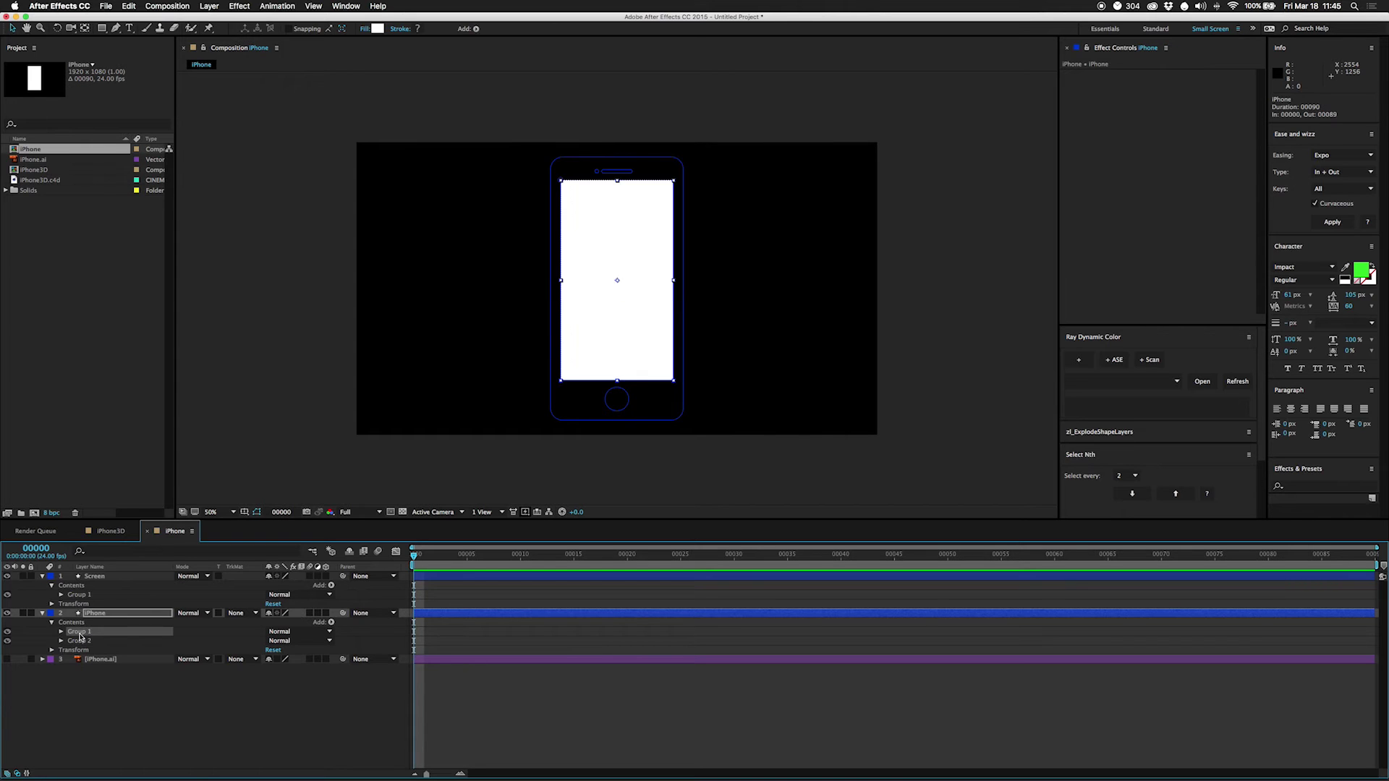
key("Delete")
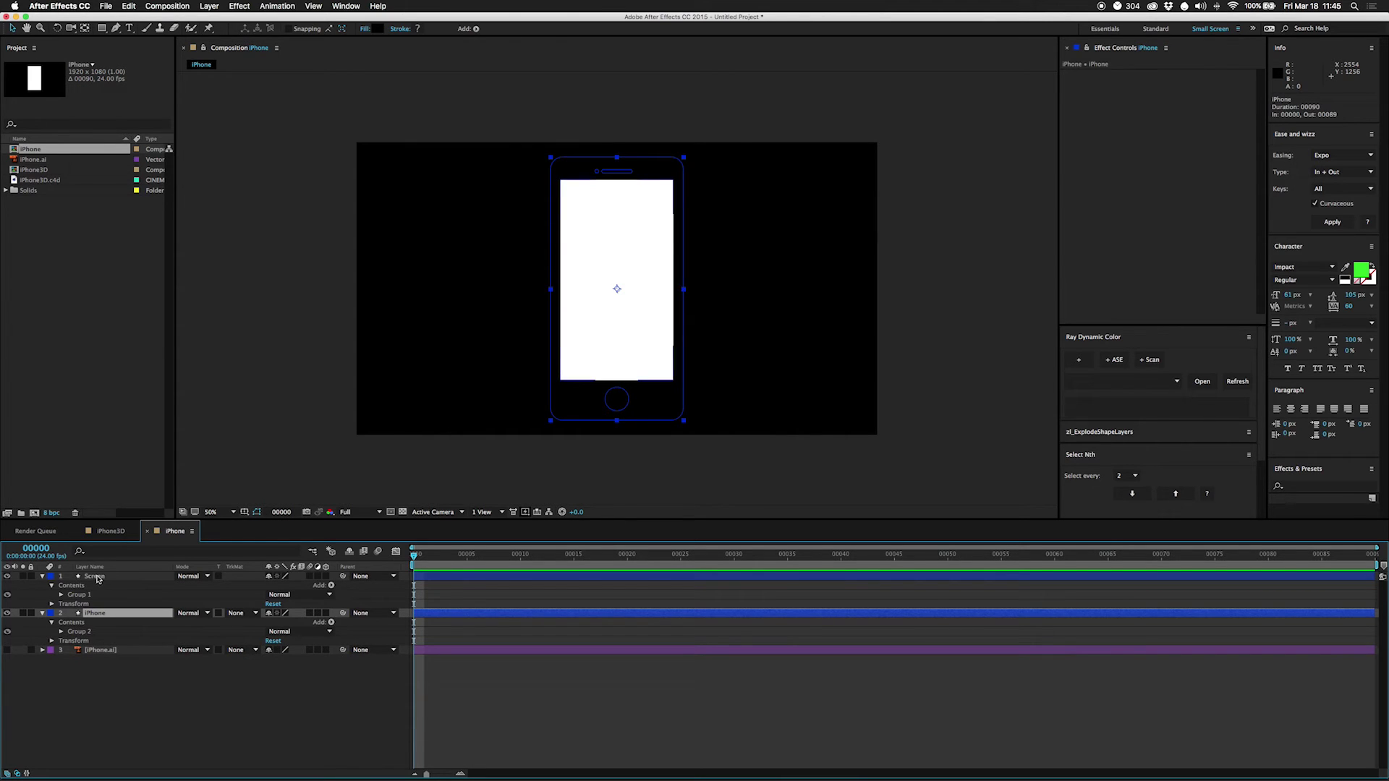
left_click(1097, 434)
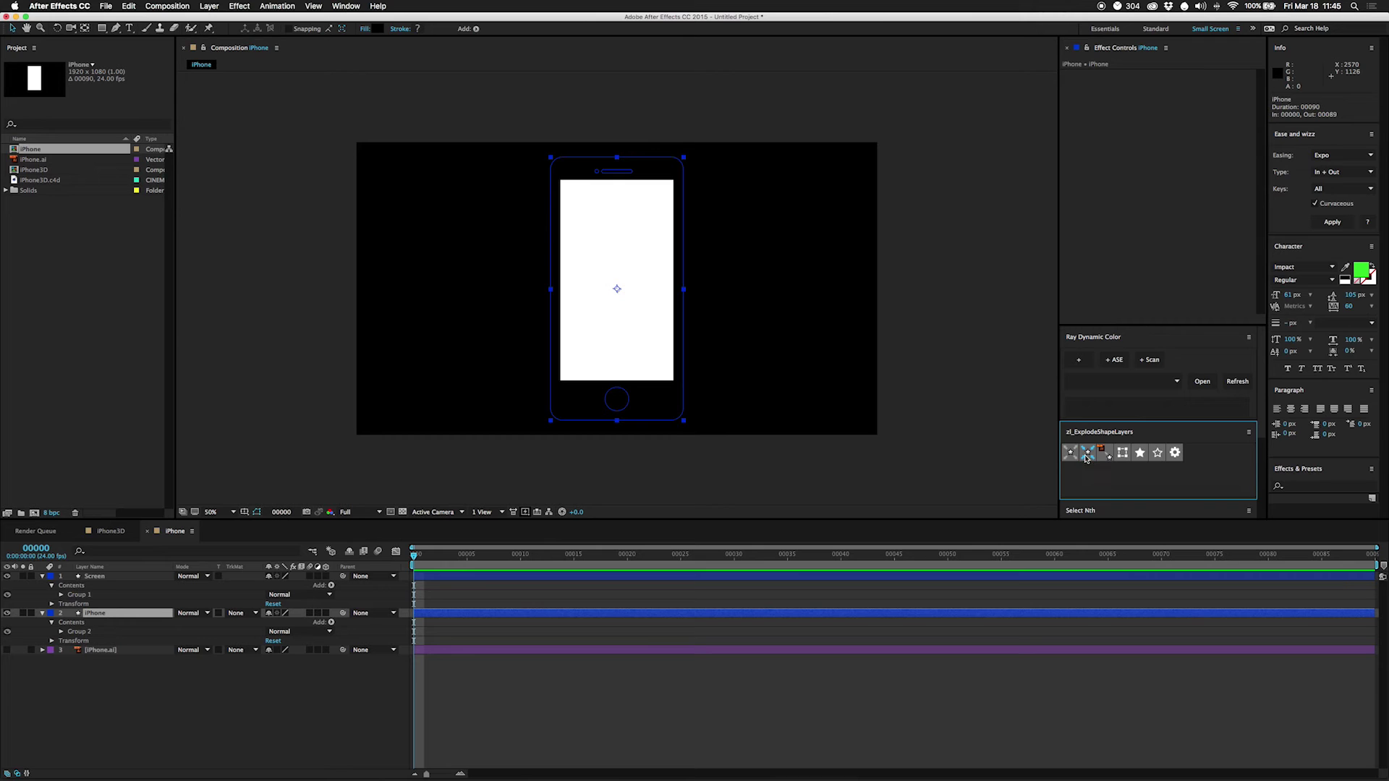
Step: Set the iPhone layer's track matte to Alpha Inverted Matte "Screen" and turn on the transparency grid
left_click(111, 579)
left_click(104, 615)
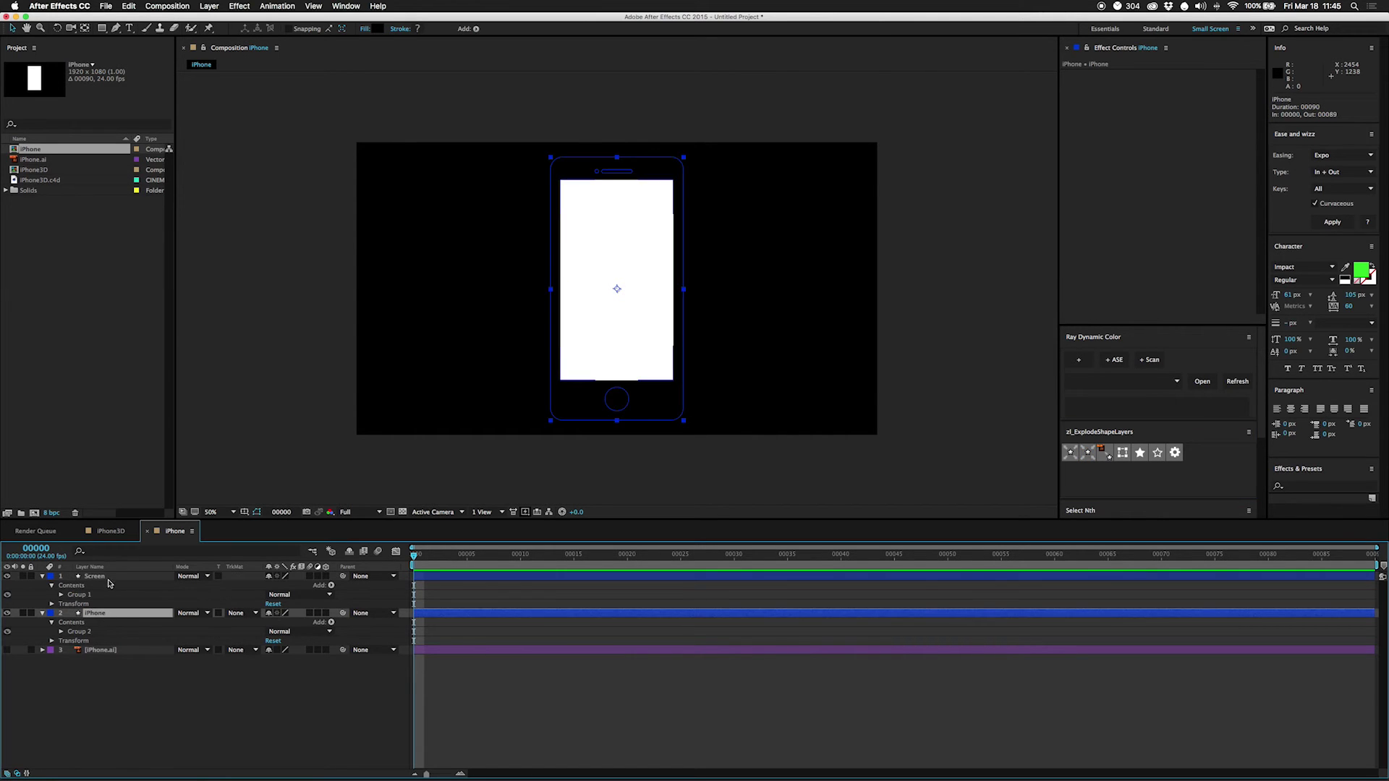
left_click(240, 613)
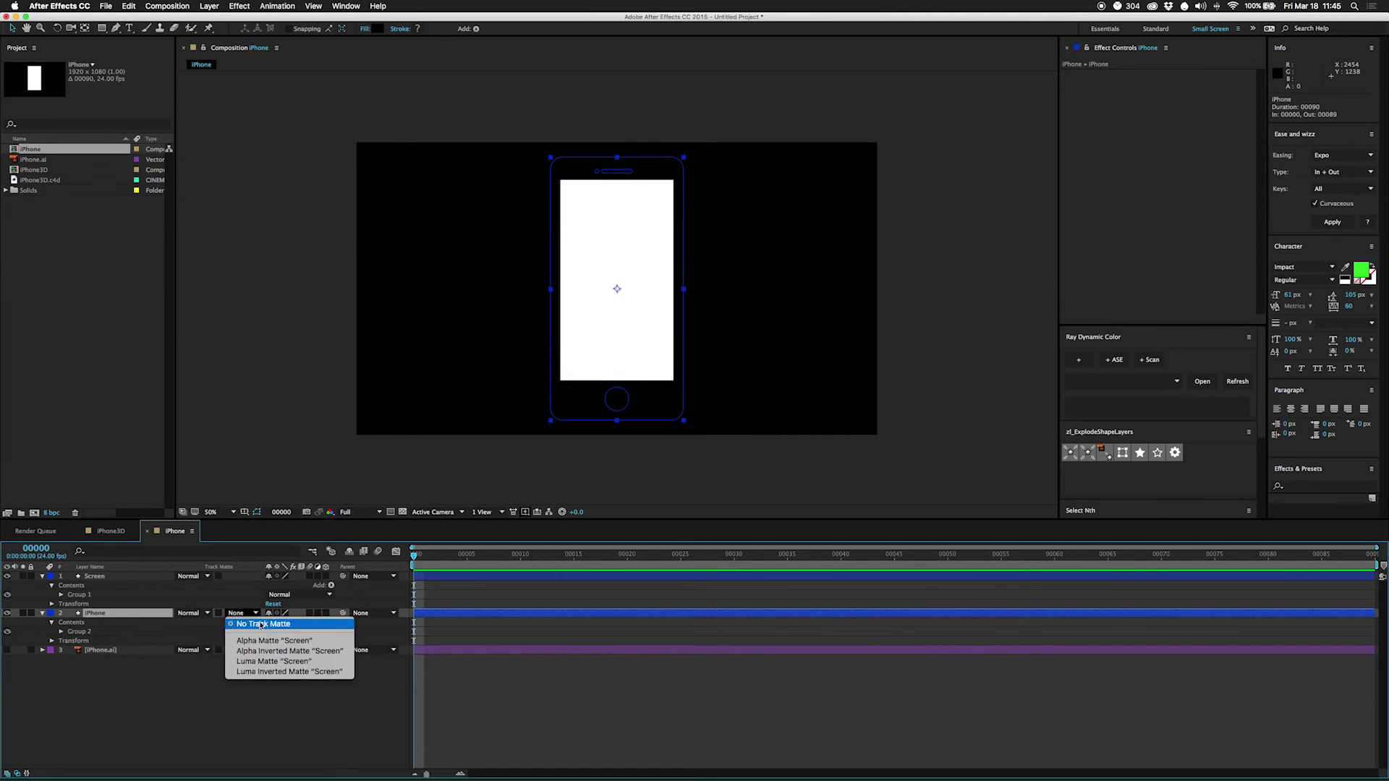
left_click(304, 652)
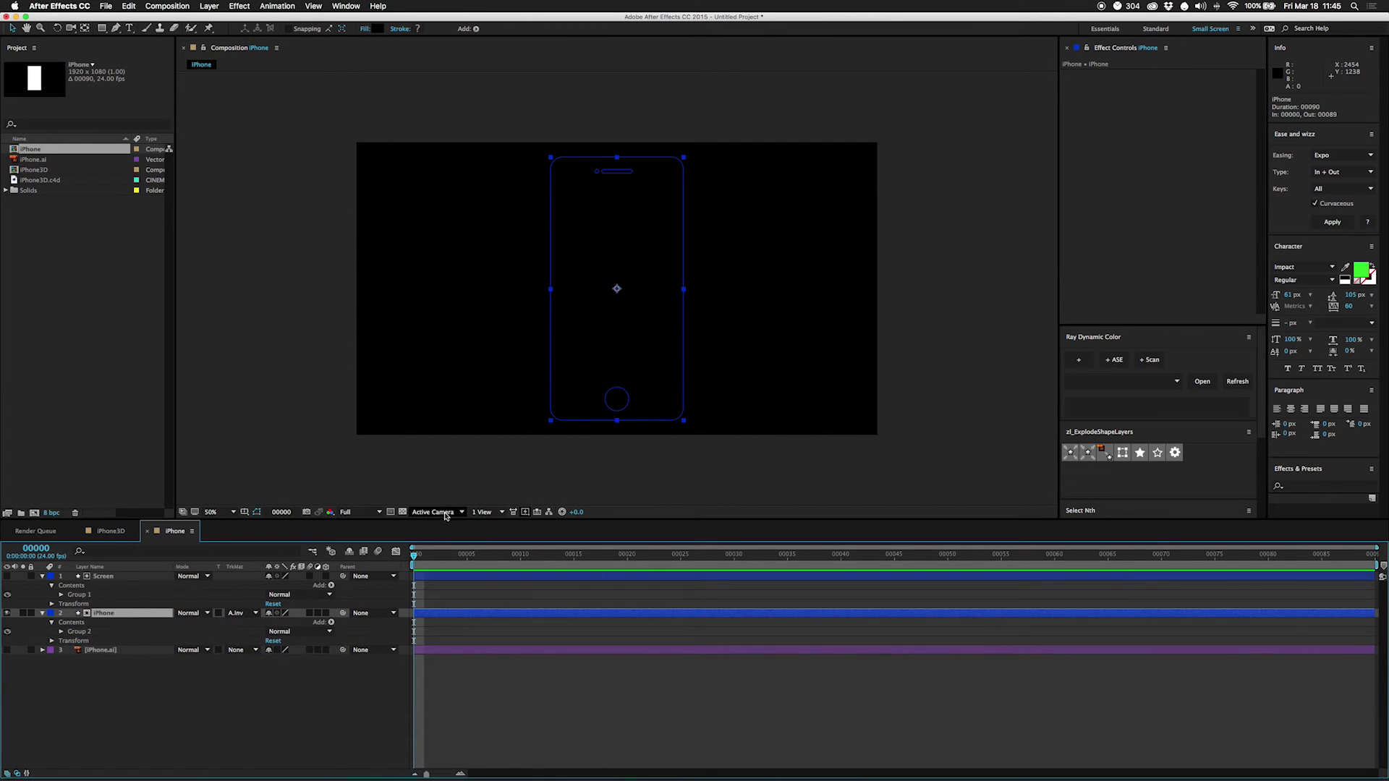
left_click(403, 512)
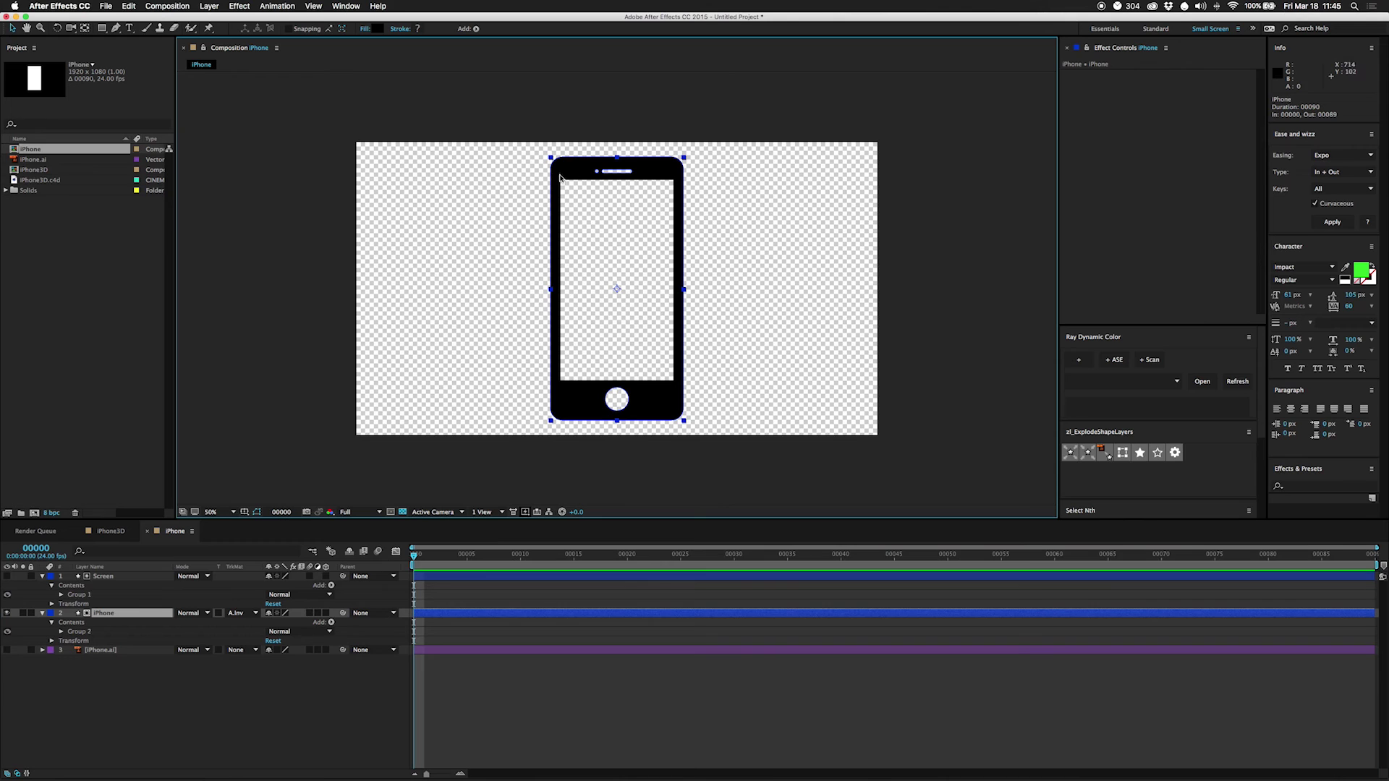
Step: Delete Merge Paths 1 from Group 2, duplicate the group, and remove Paths 1–3 from one copy
left_click(62, 633)
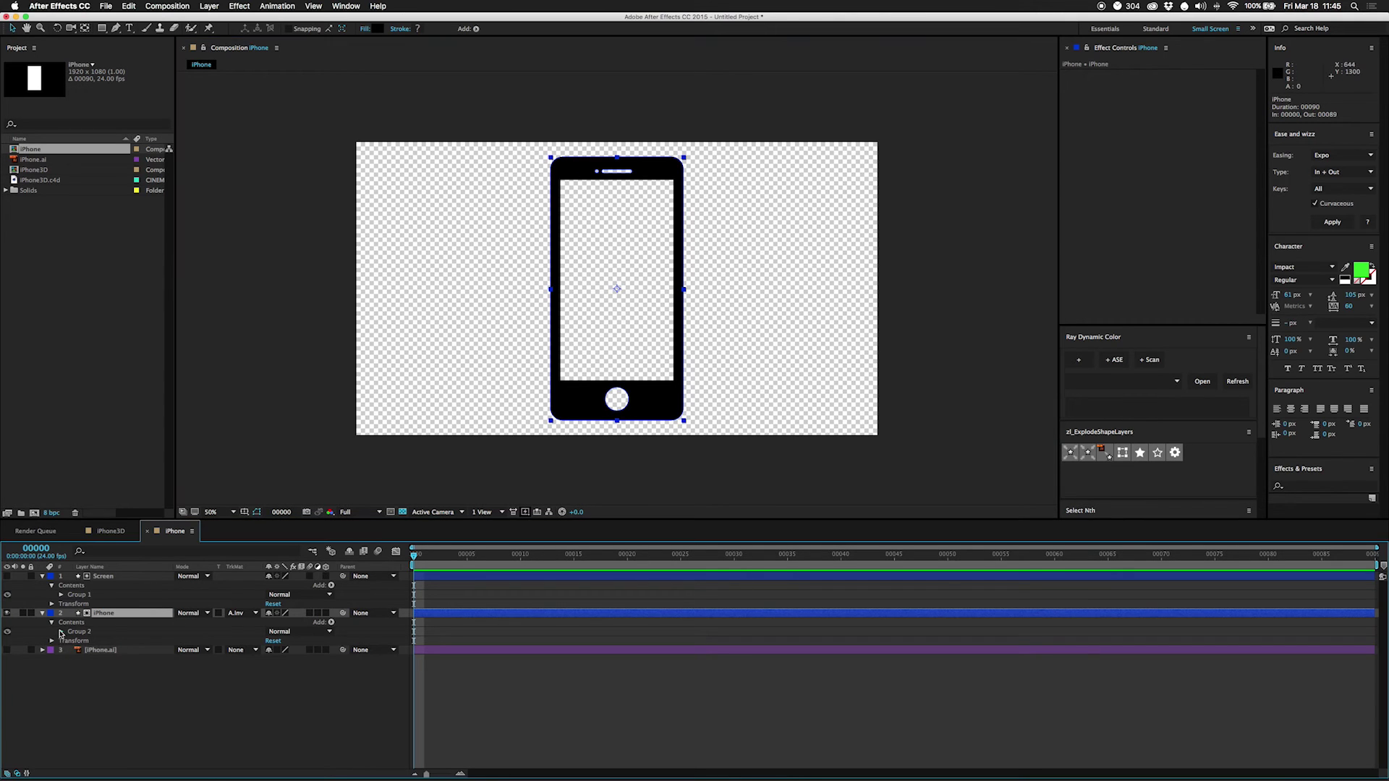
left_click(61, 634)
left_click(87, 679)
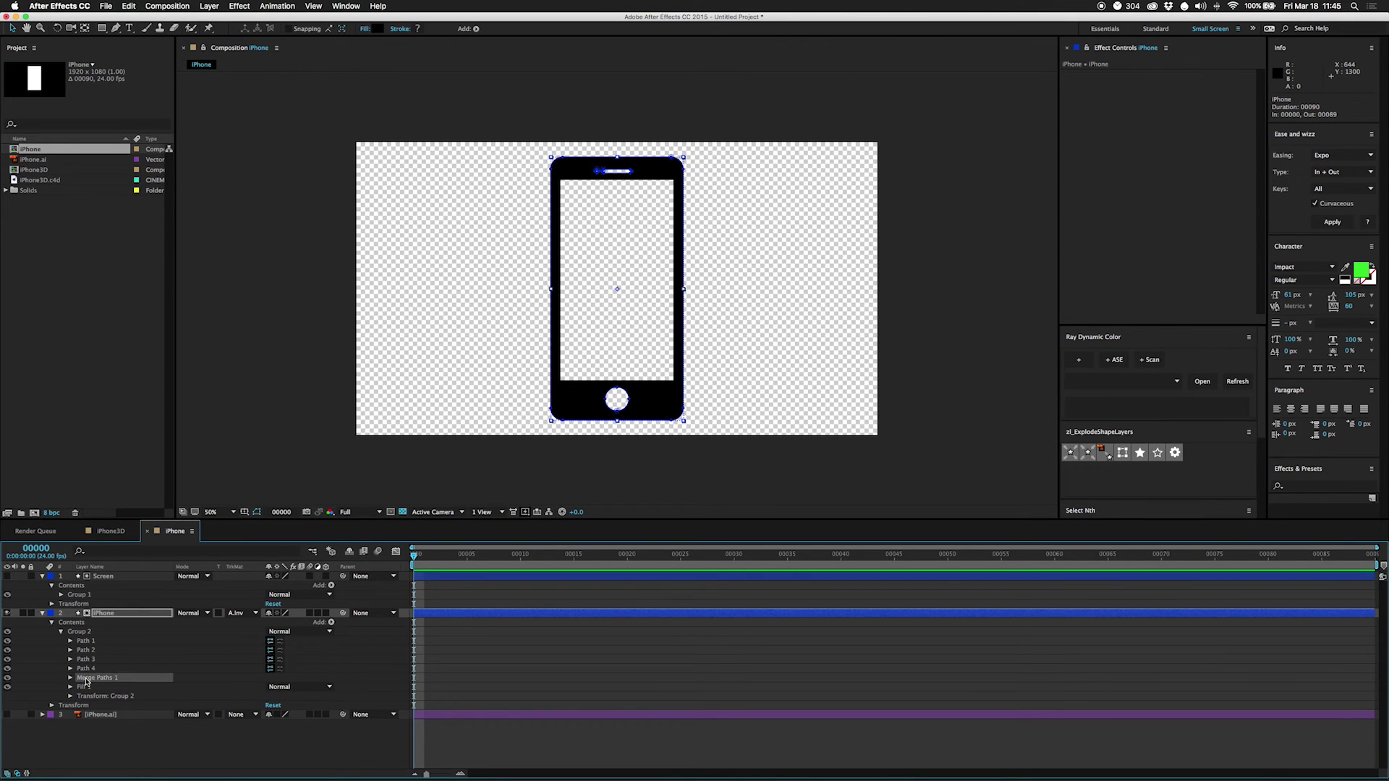
key("Delete")
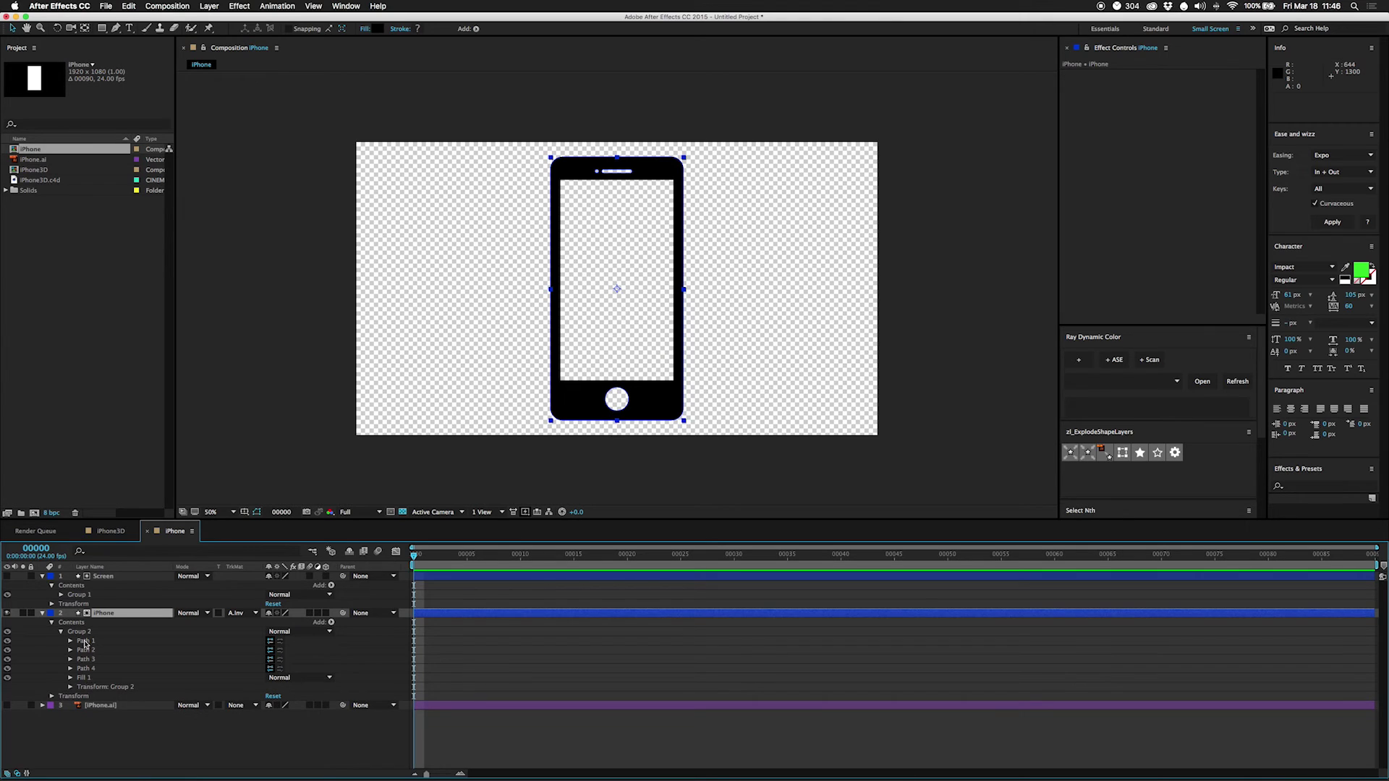
left_click(86, 641)
left_click(80, 632)
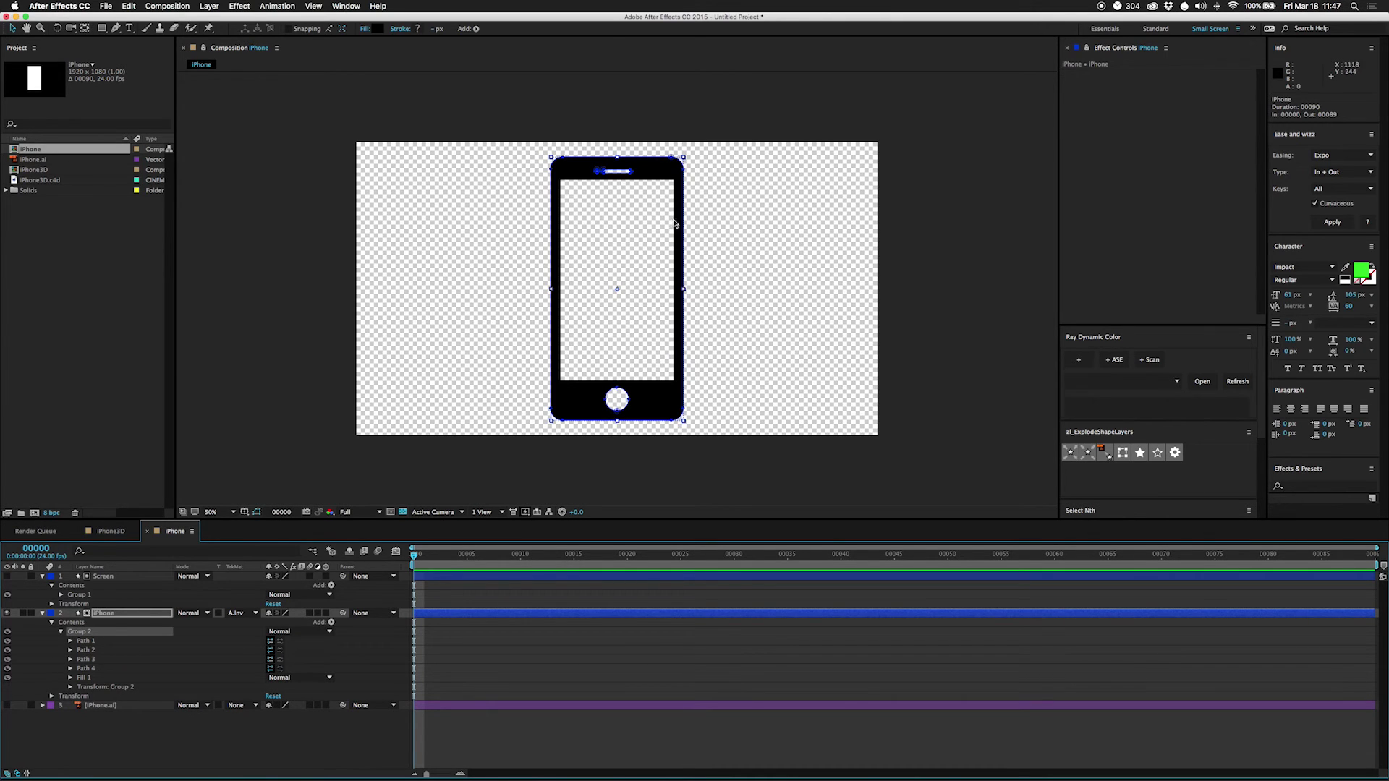
key("super+d")
key("super+d")
key("super+d")
key("super+d")
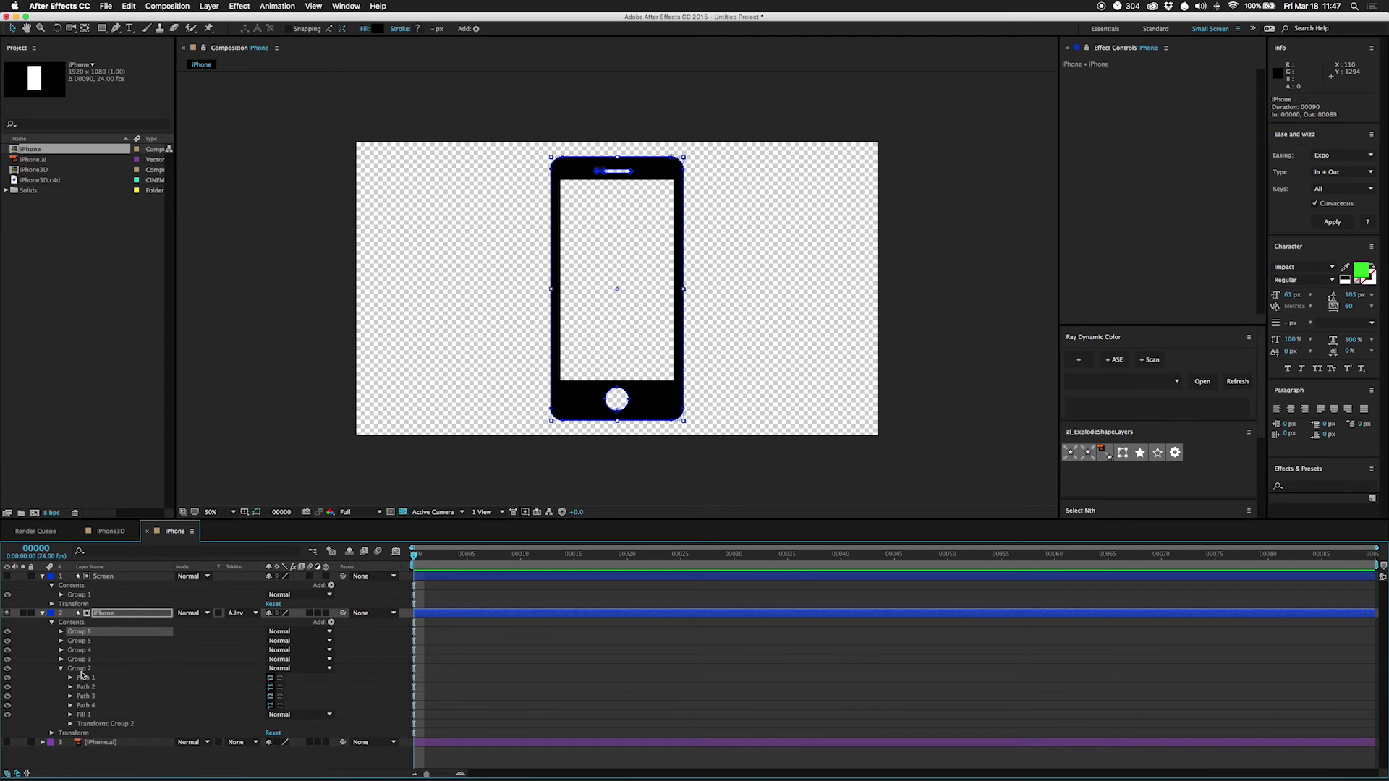
left_click(85, 679)
left_click(102, 698, "shift")
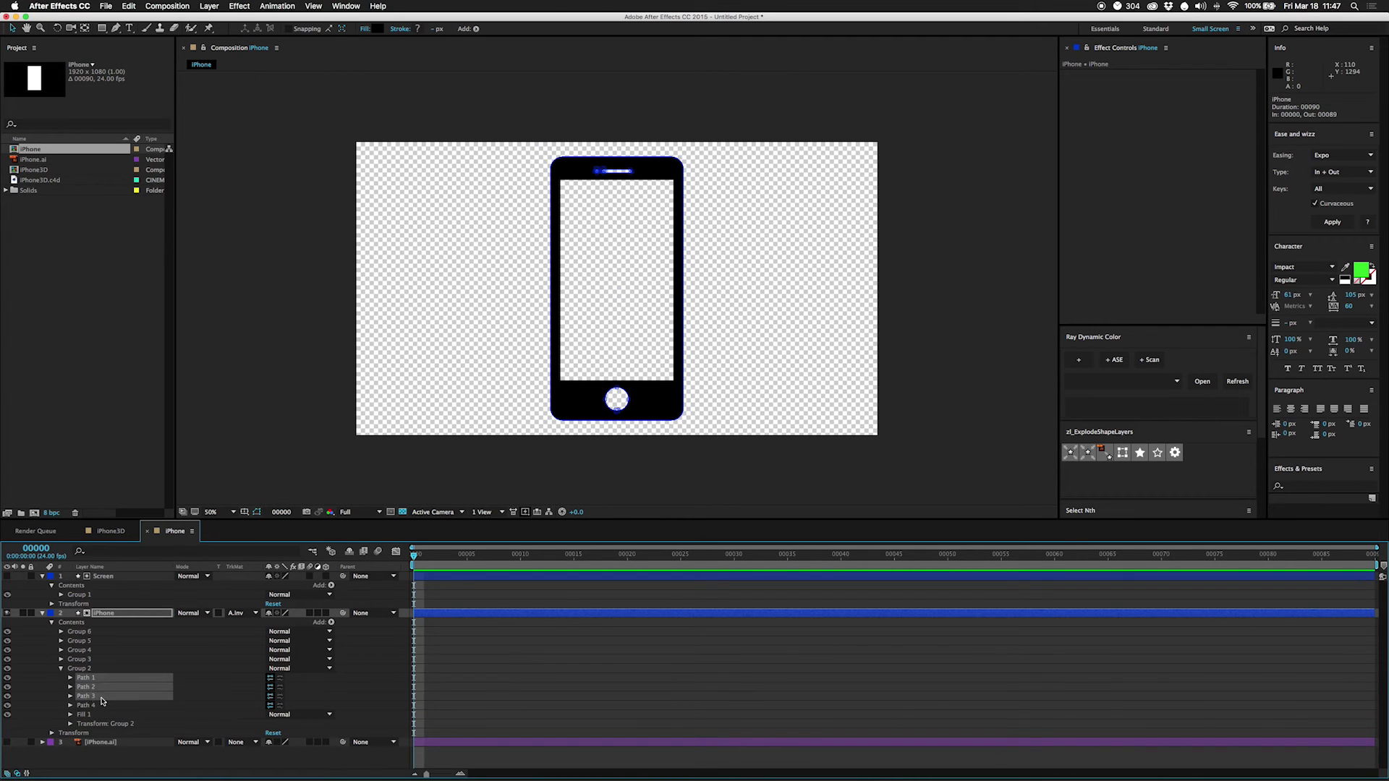
key("Delete")
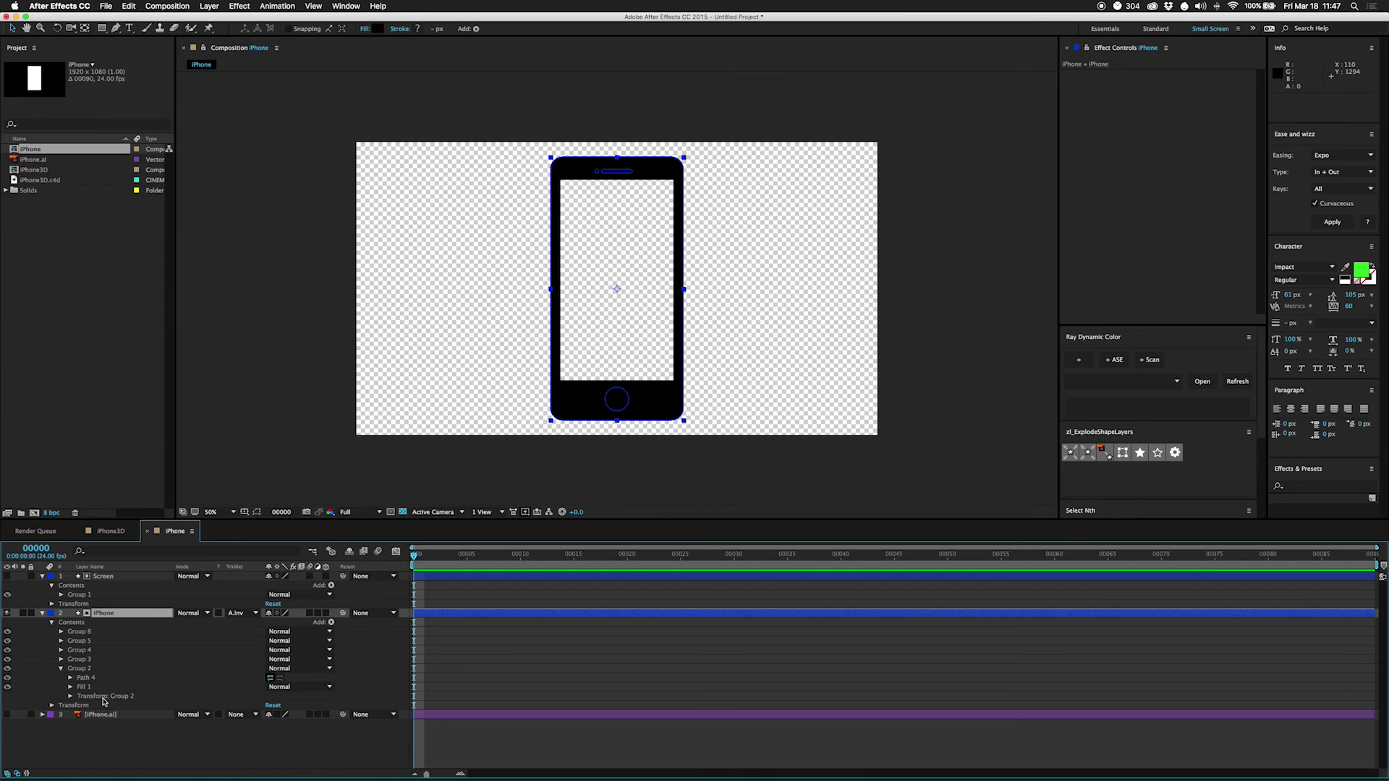
Step: Isolate Group 3 and delete its extra paths, keeping only the speaker
left_click(60, 669)
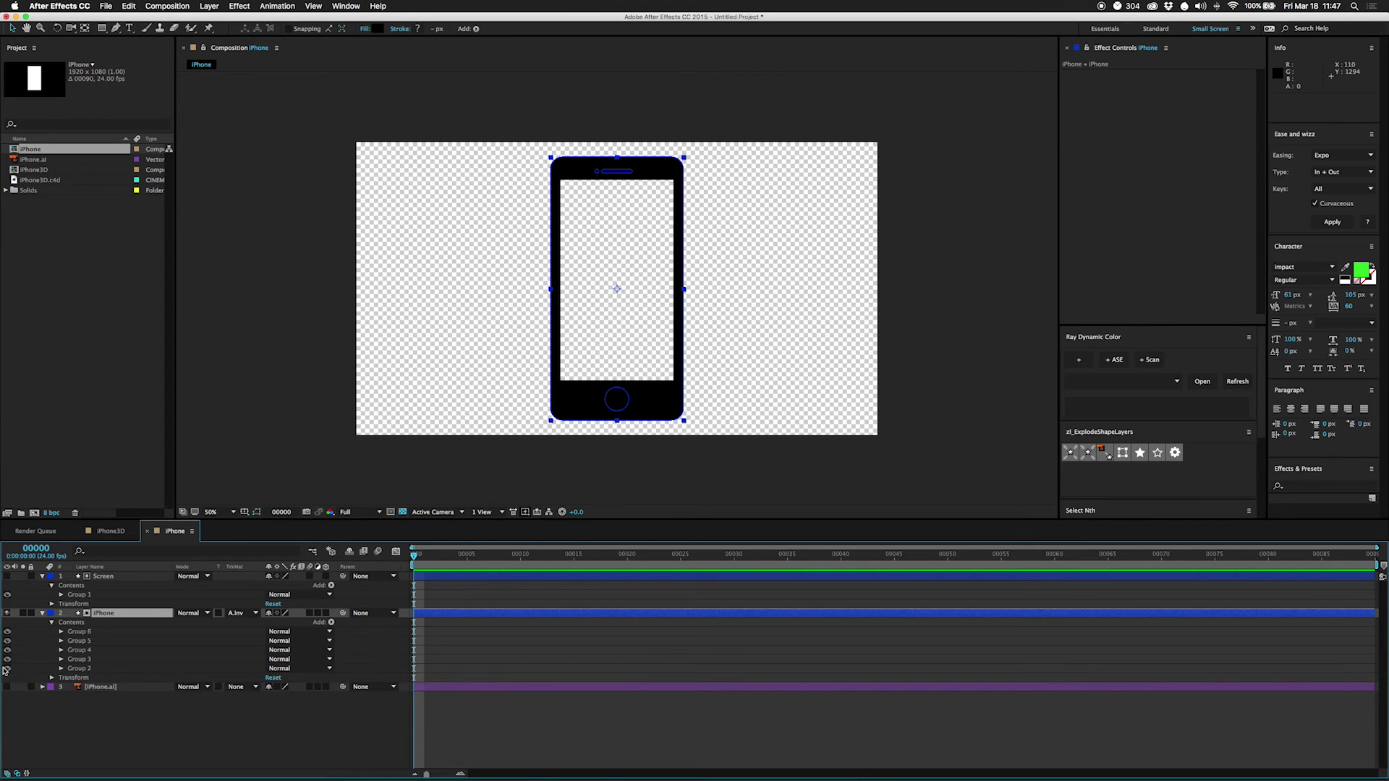
left_click(7, 669)
left_click(7, 669)
left_click_drag(9, 663, 7, 632)
left_click(7, 669)
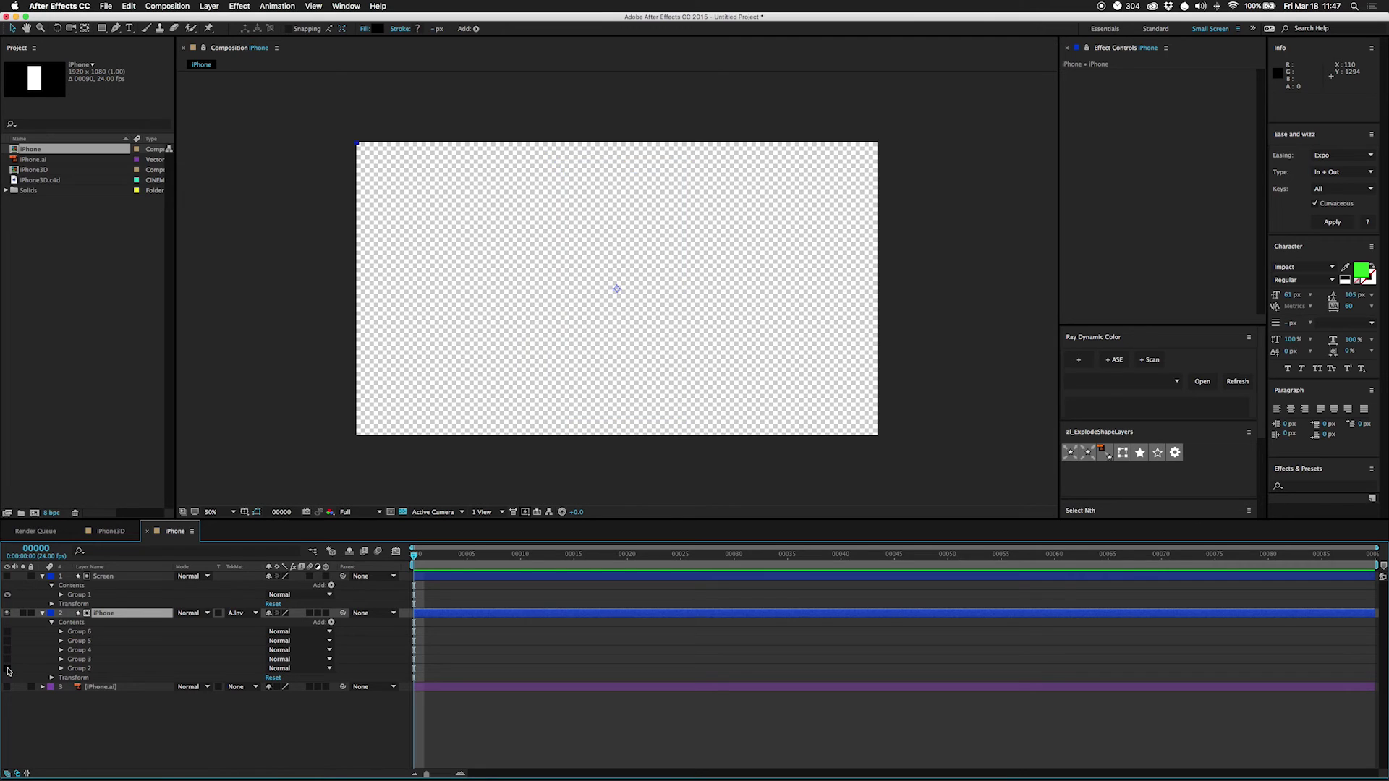
left_click(7, 668)
left_click(7, 669)
left_click(9, 663)
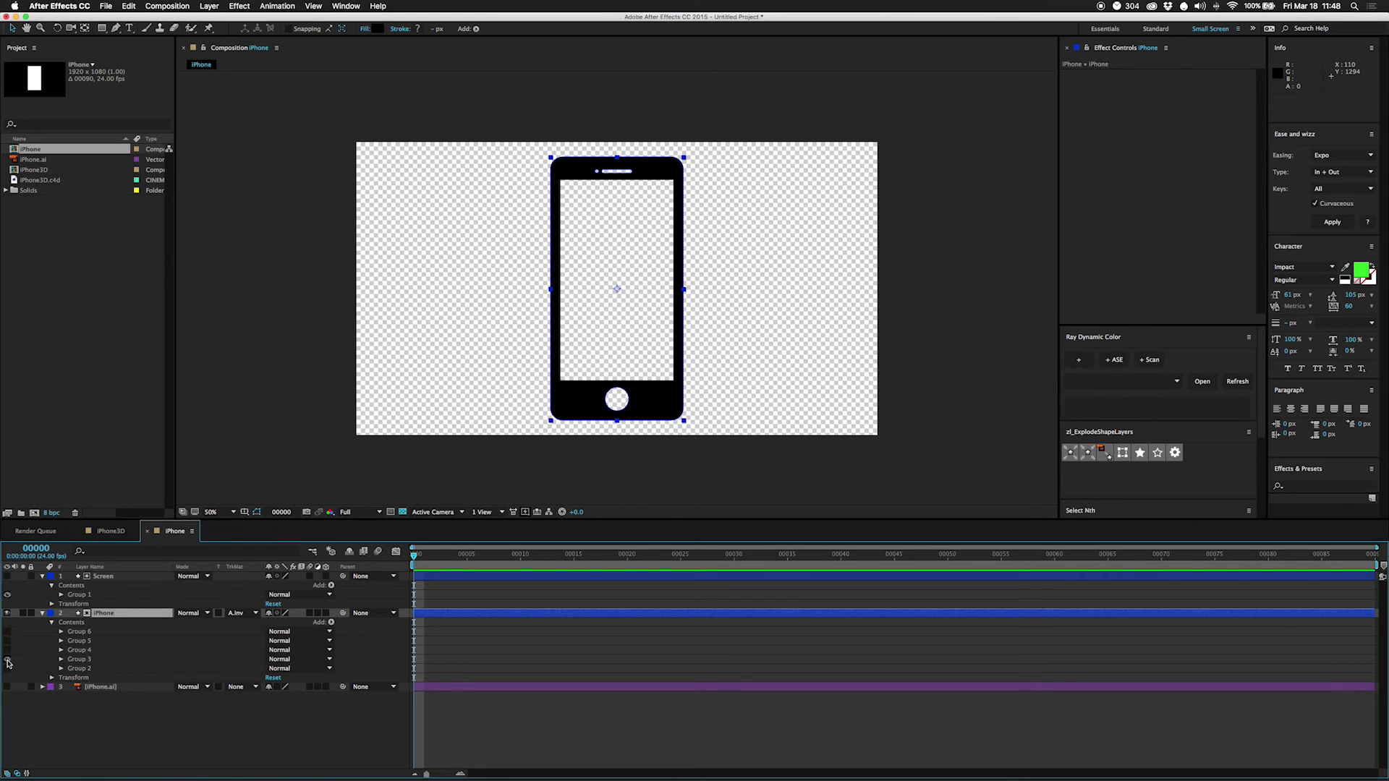
left_click(62, 659)
left_click(85, 696)
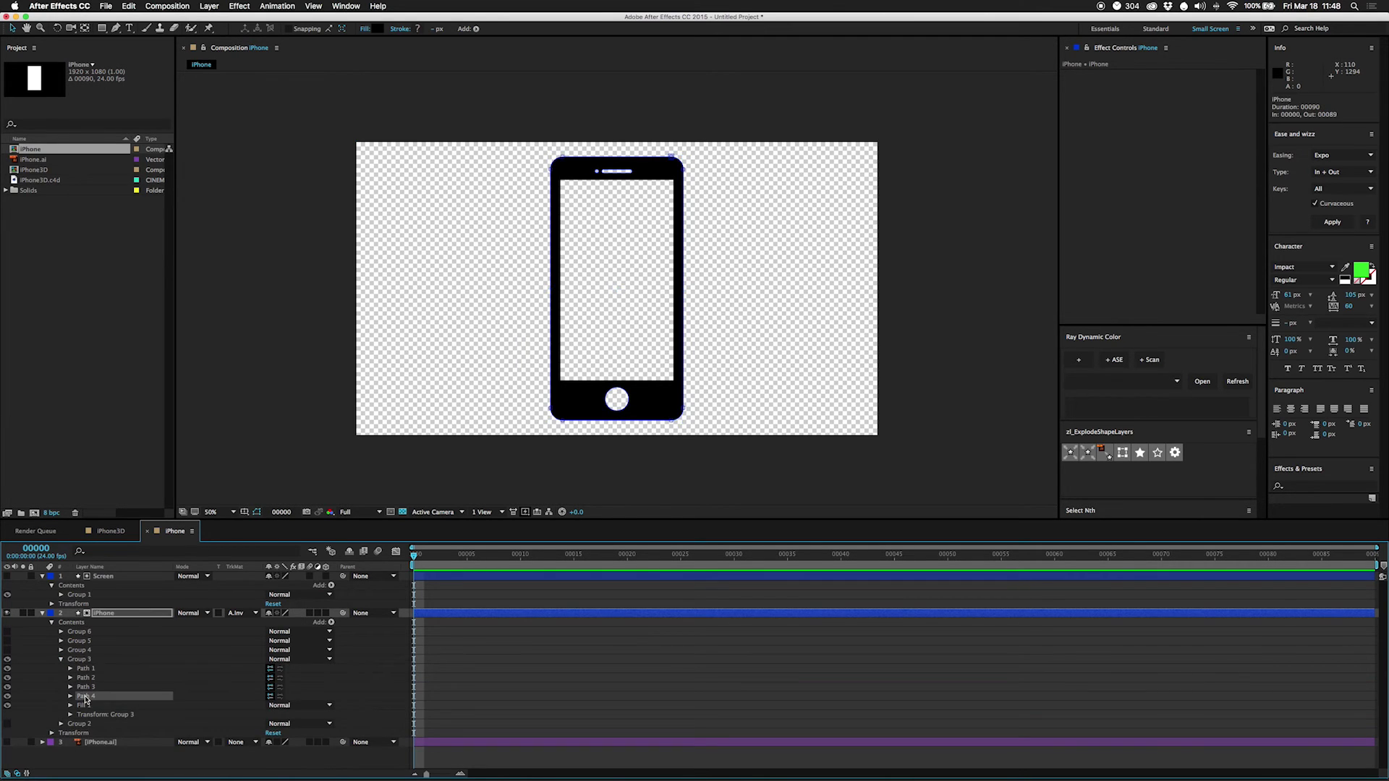
key("Delete")
left_click(84, 678)
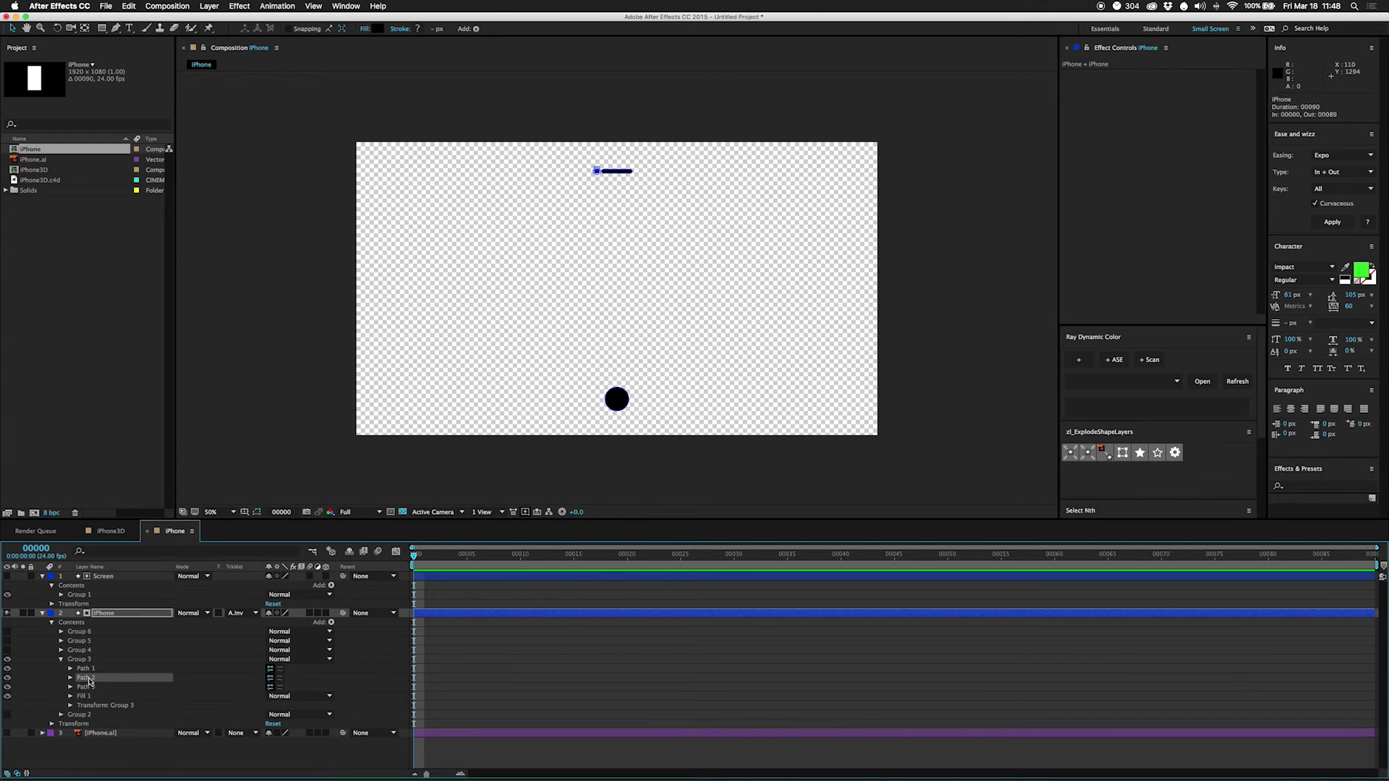
key("Delete")
left_click(81, 668)
key("Delete")
Step: Rename Group 3 to Speaker and Group 2 to Base
left_click(73, 662)
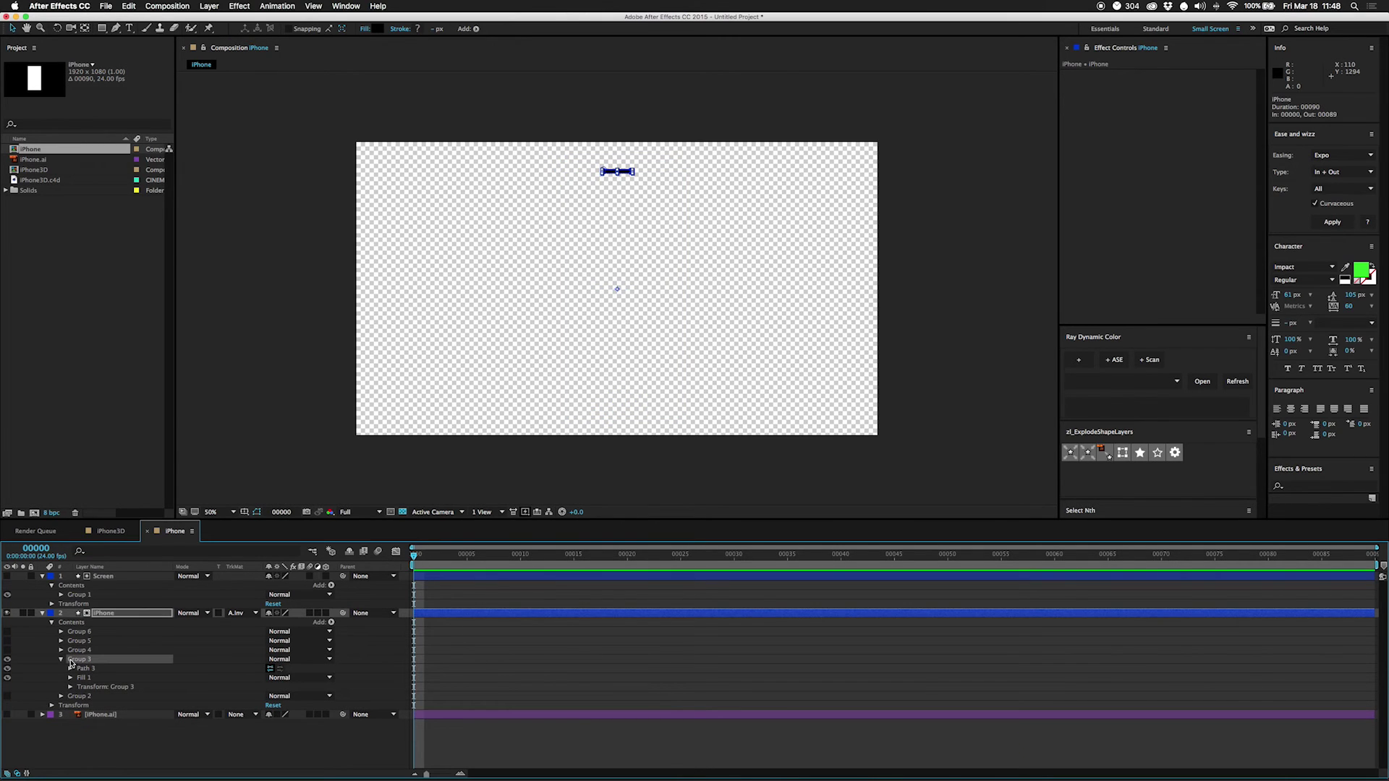
key("Return")
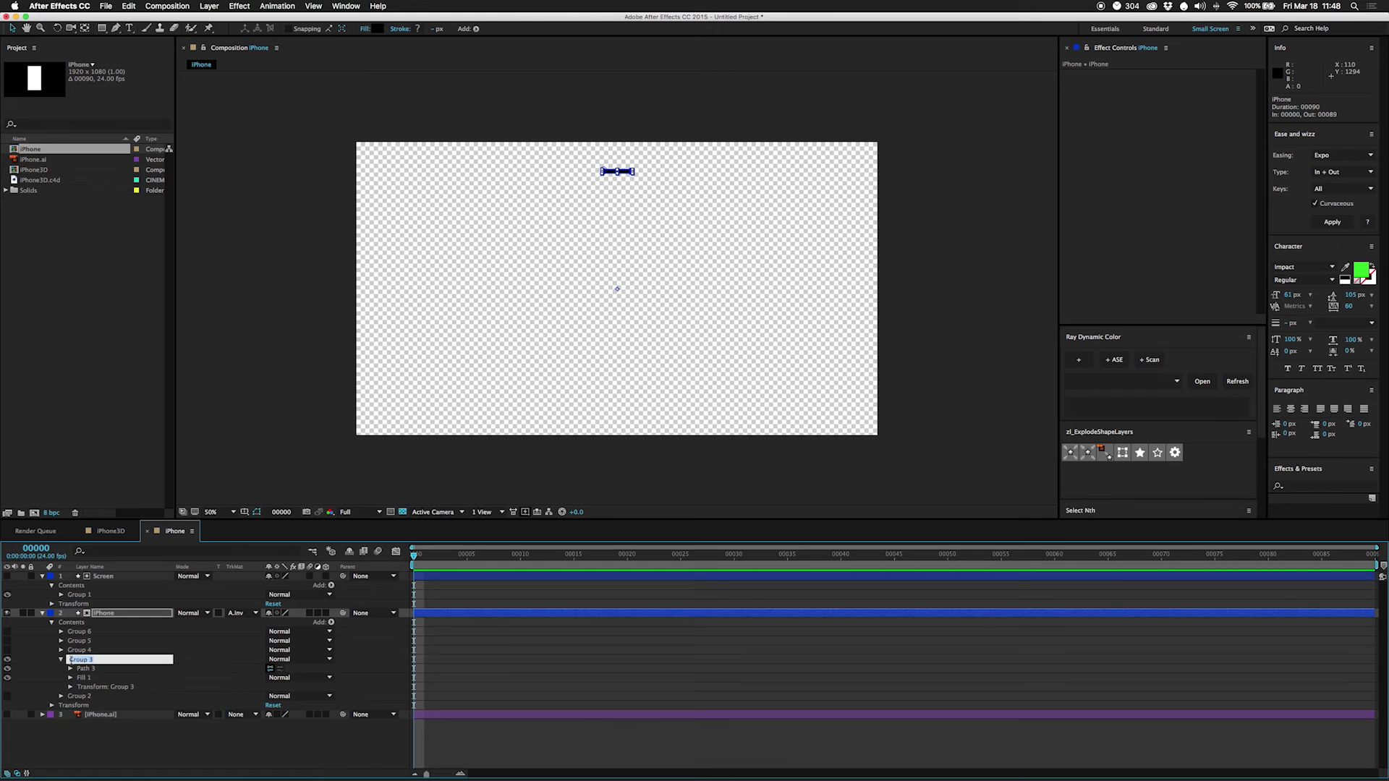
type("Speaker")
key("Return")
left_click(85, 697)
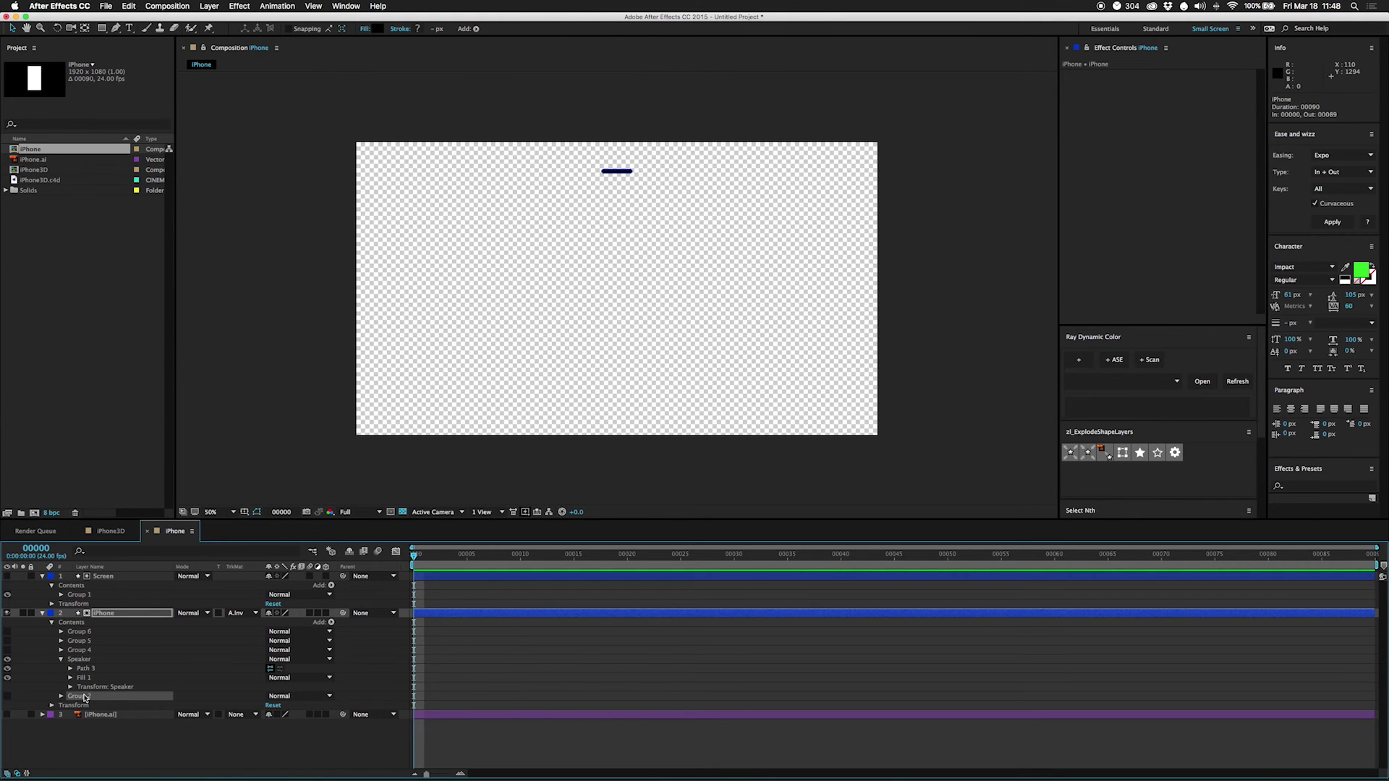
key("Return")
type("ase")
key("Return")
Step: Isolate Group 4, delete its extra paths, and rename it Camera
left_click(62, 660)
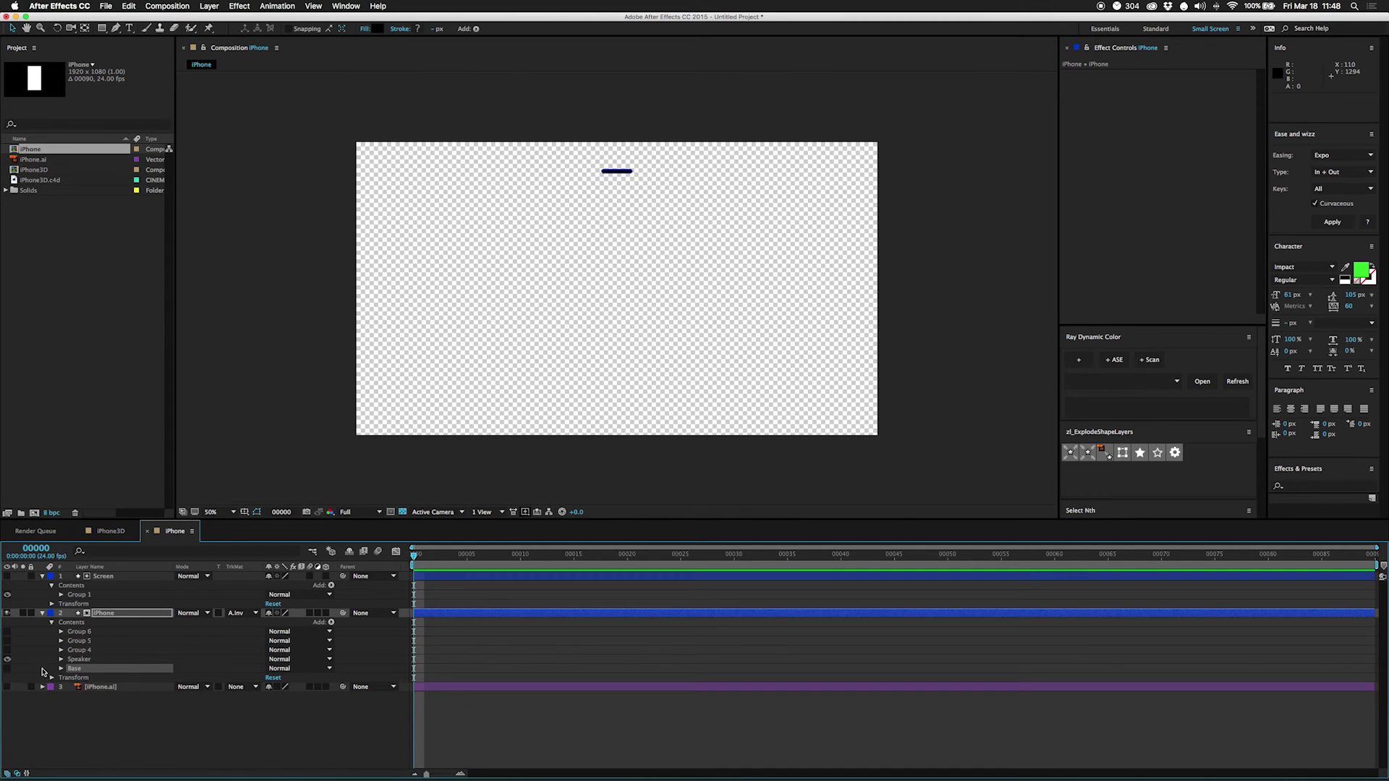
left_click(7, 669)
left_click(7, 669)
left_click(8, 650)
left_click(61, 651)
left_click(92, 660)
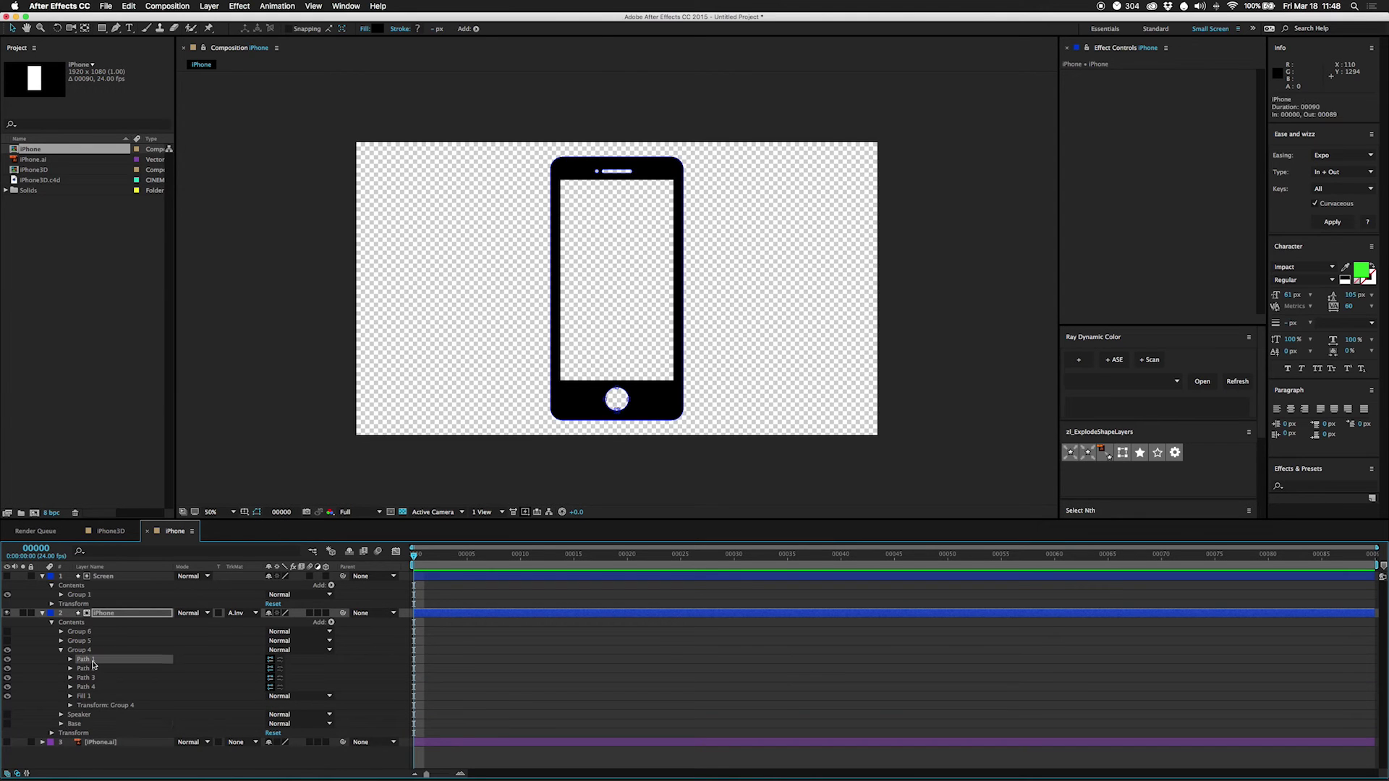
key("Delete")
left_click(93, 669)
key("Delete")
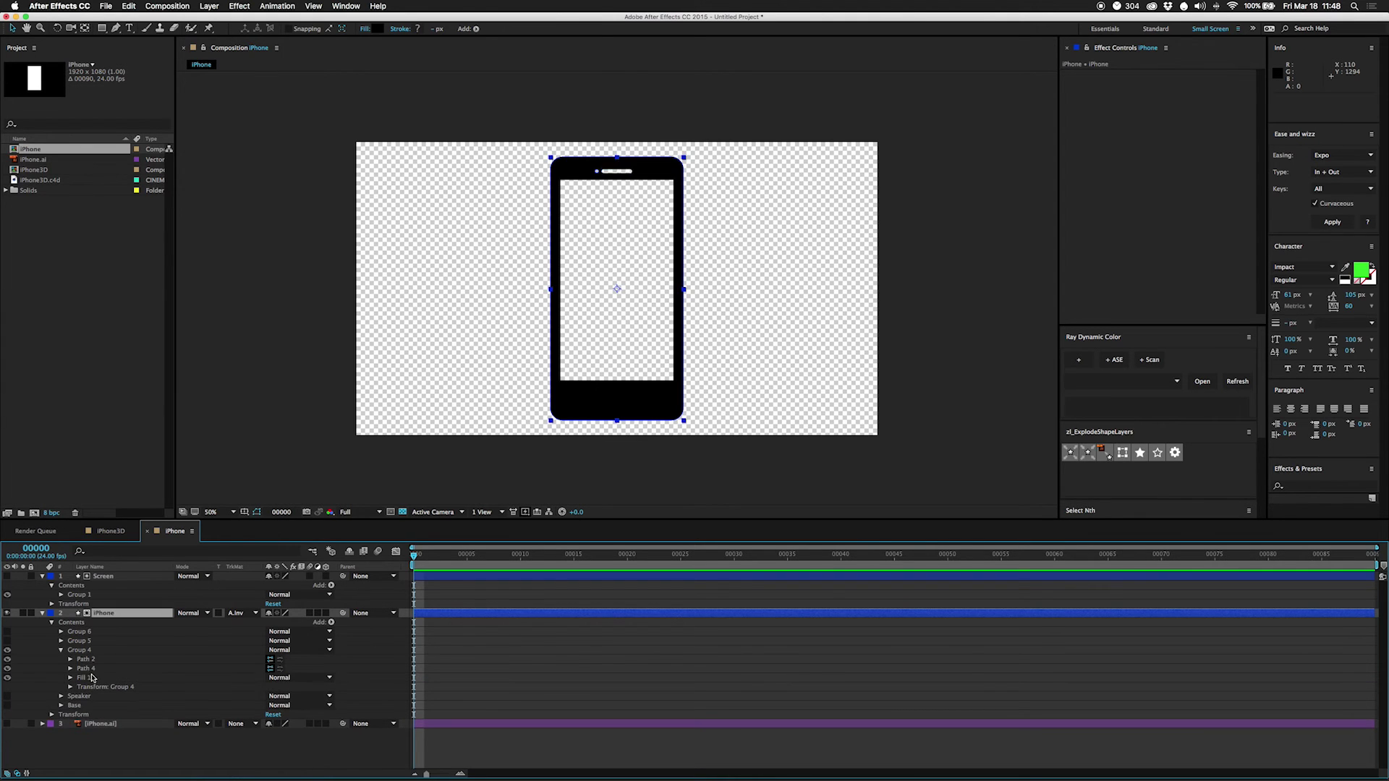
left_click(93, 668)
key("Delete")
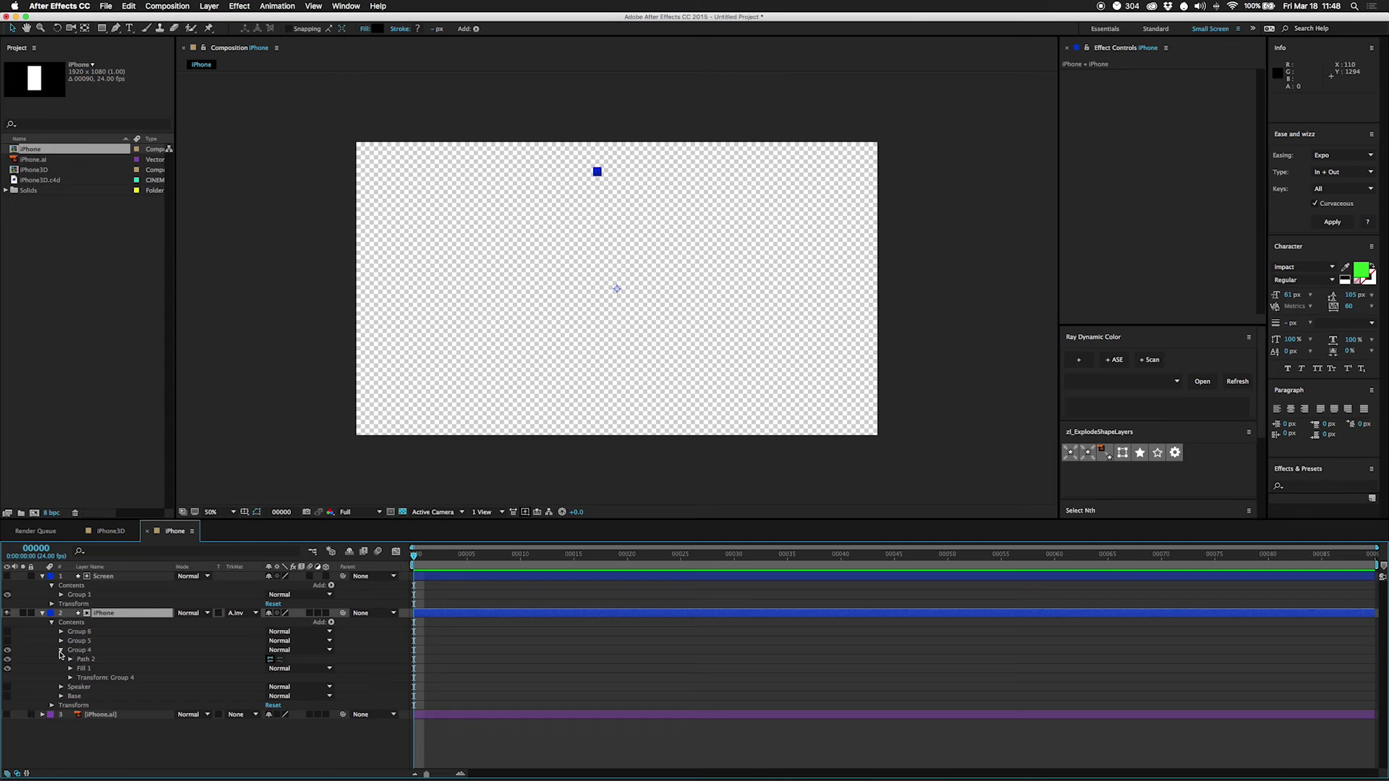
left_click(79, 652)
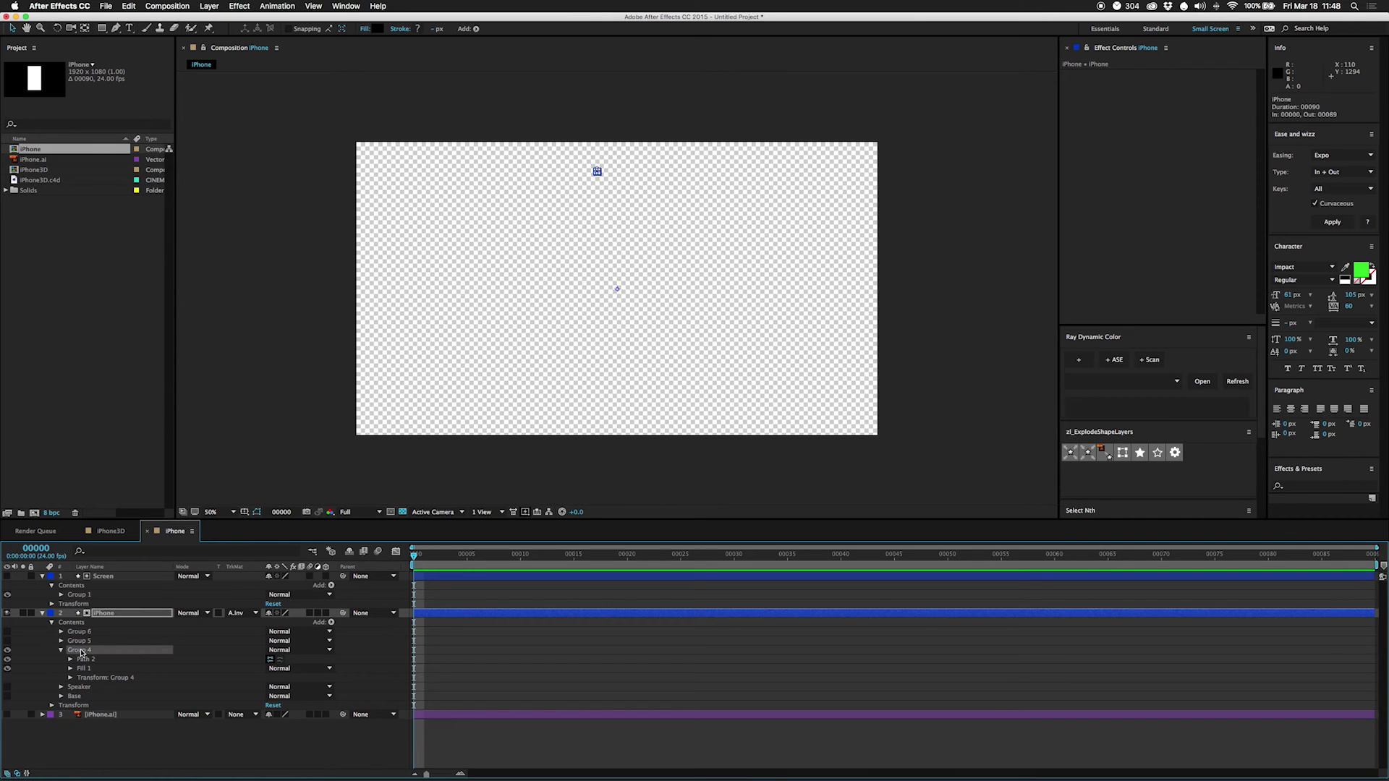
key("Return")
type("Camera")
key("Return")
Step: Reduce Group 5 to the home-button circle and rename it Home
left_click(61, 651)
left_click(7, 649)
left_click(7, 641)
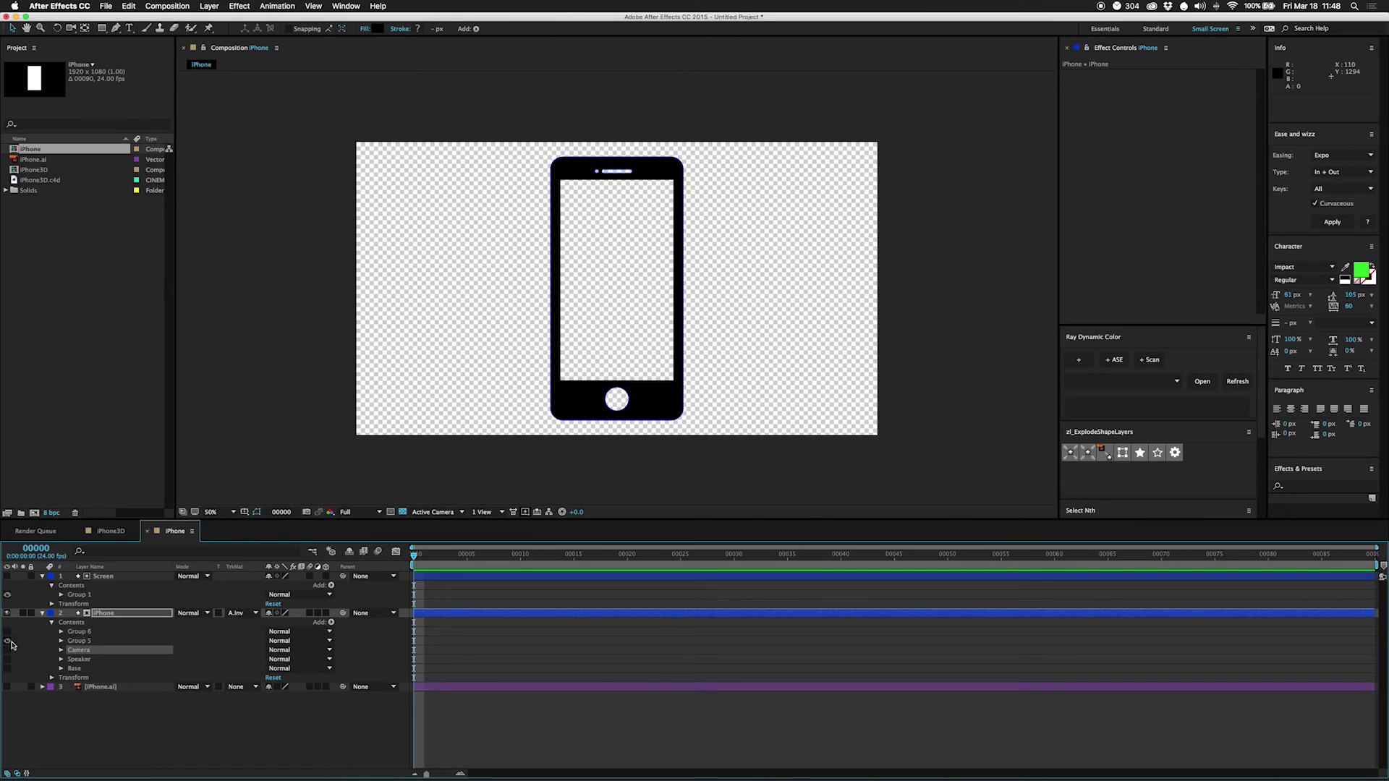
left_click(61, 641)
left_click(83, 659)
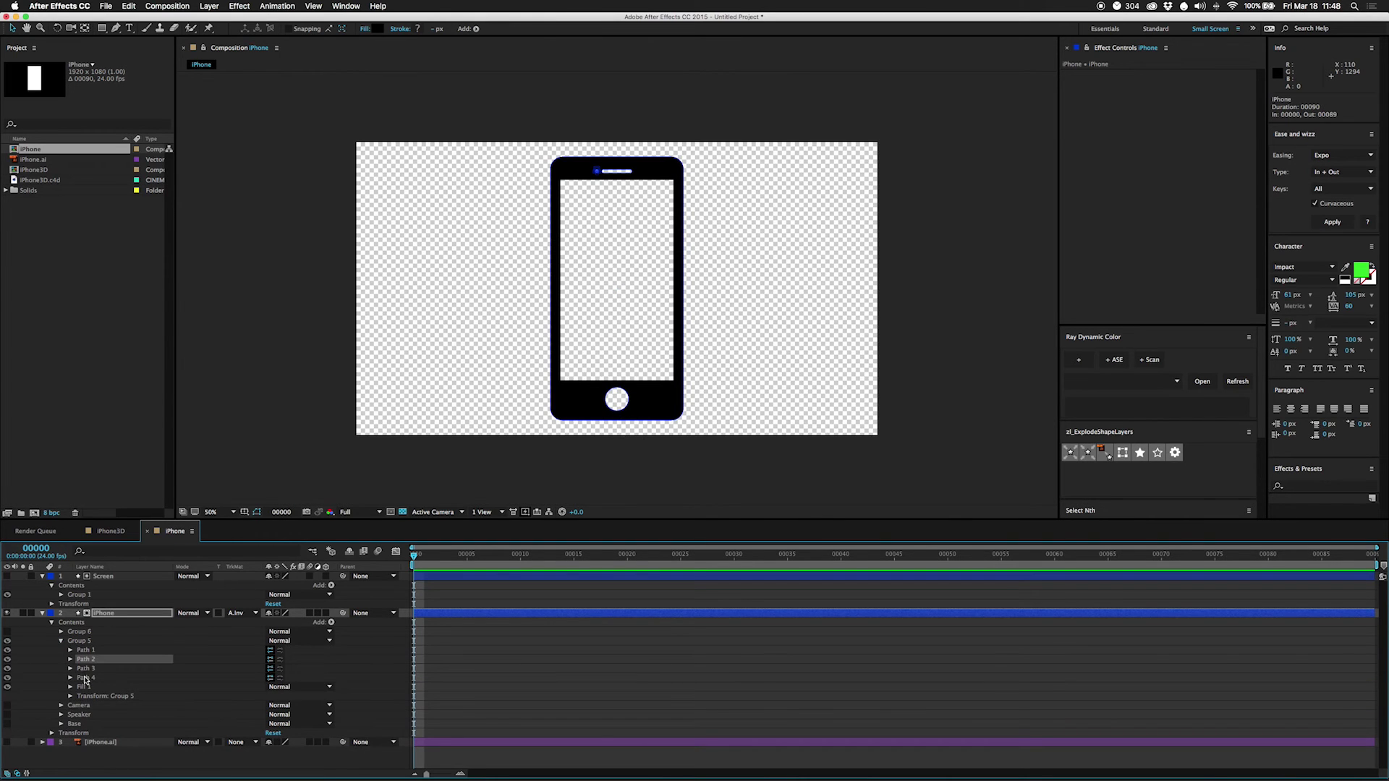
left_click(84, 678, "shift")
key("Delete")
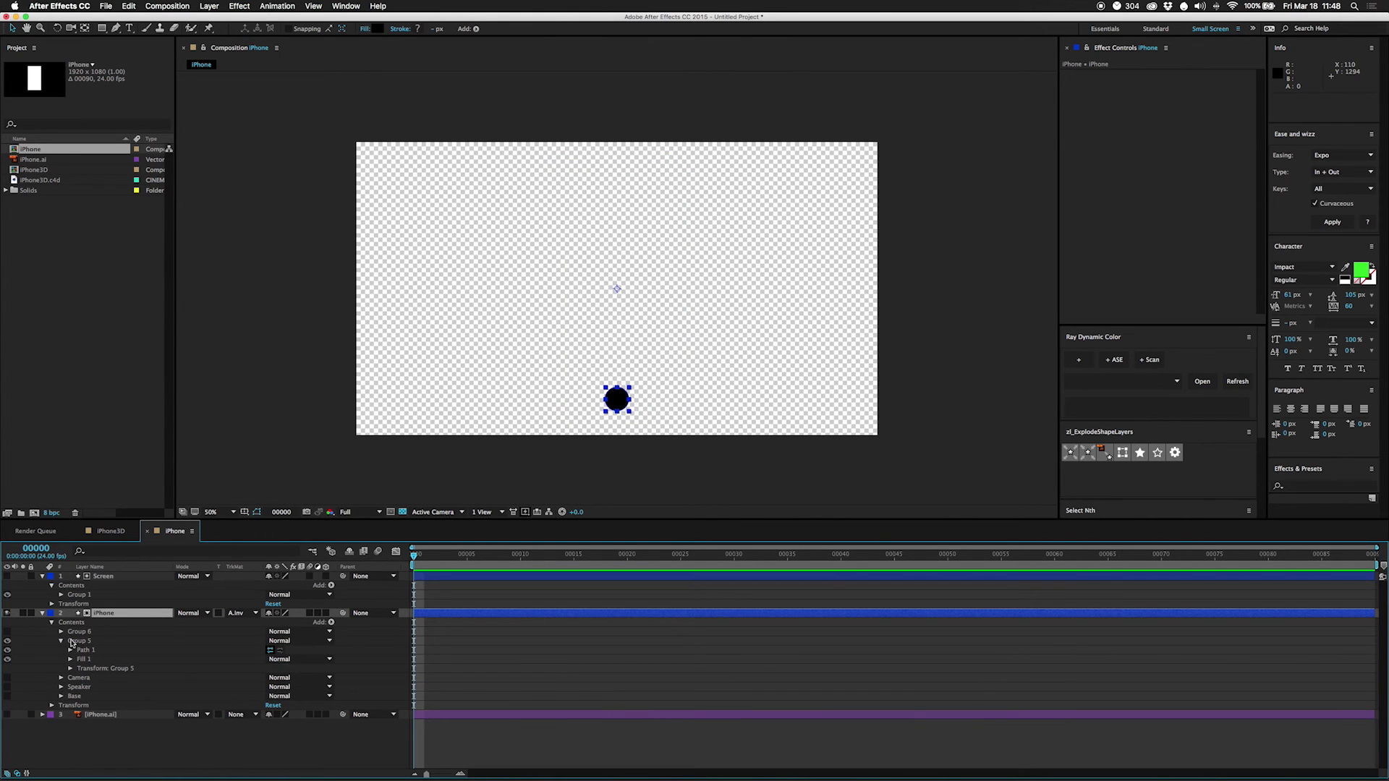
left_click(77, 642)
key("Return")
type("Home")
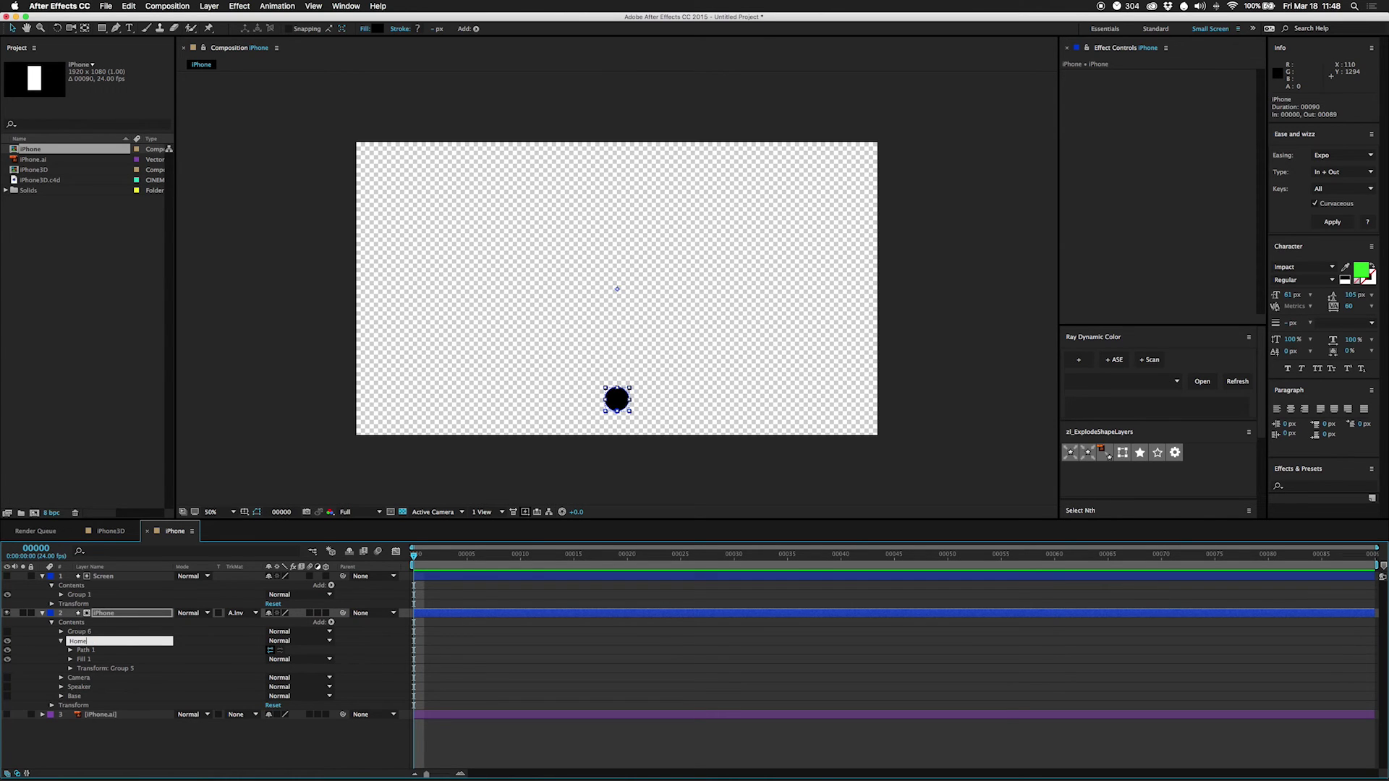
key("Return")
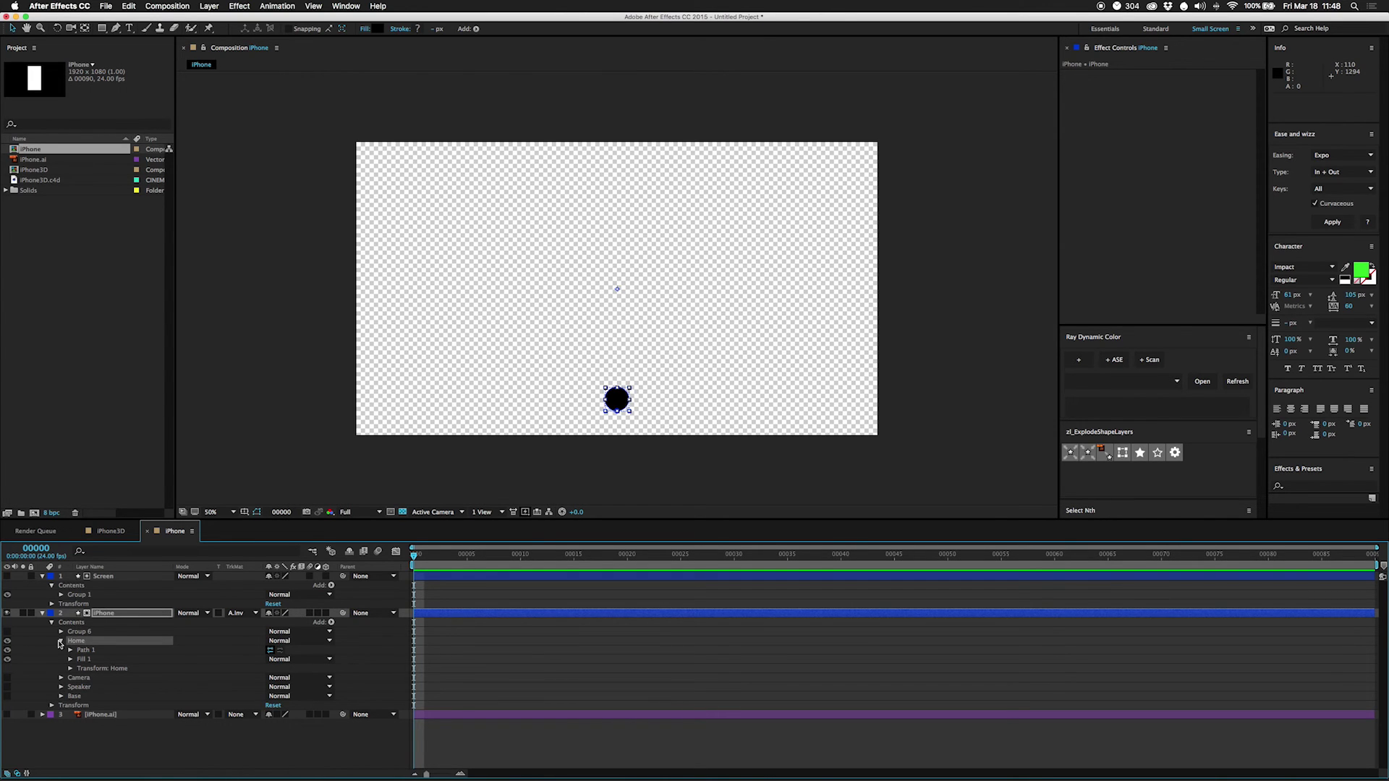
Step: Delete Group 6 and make the Camera, Speaker and Base groups visible again
left_click(61, 641)
left_click(76, 635)
key("Delete")
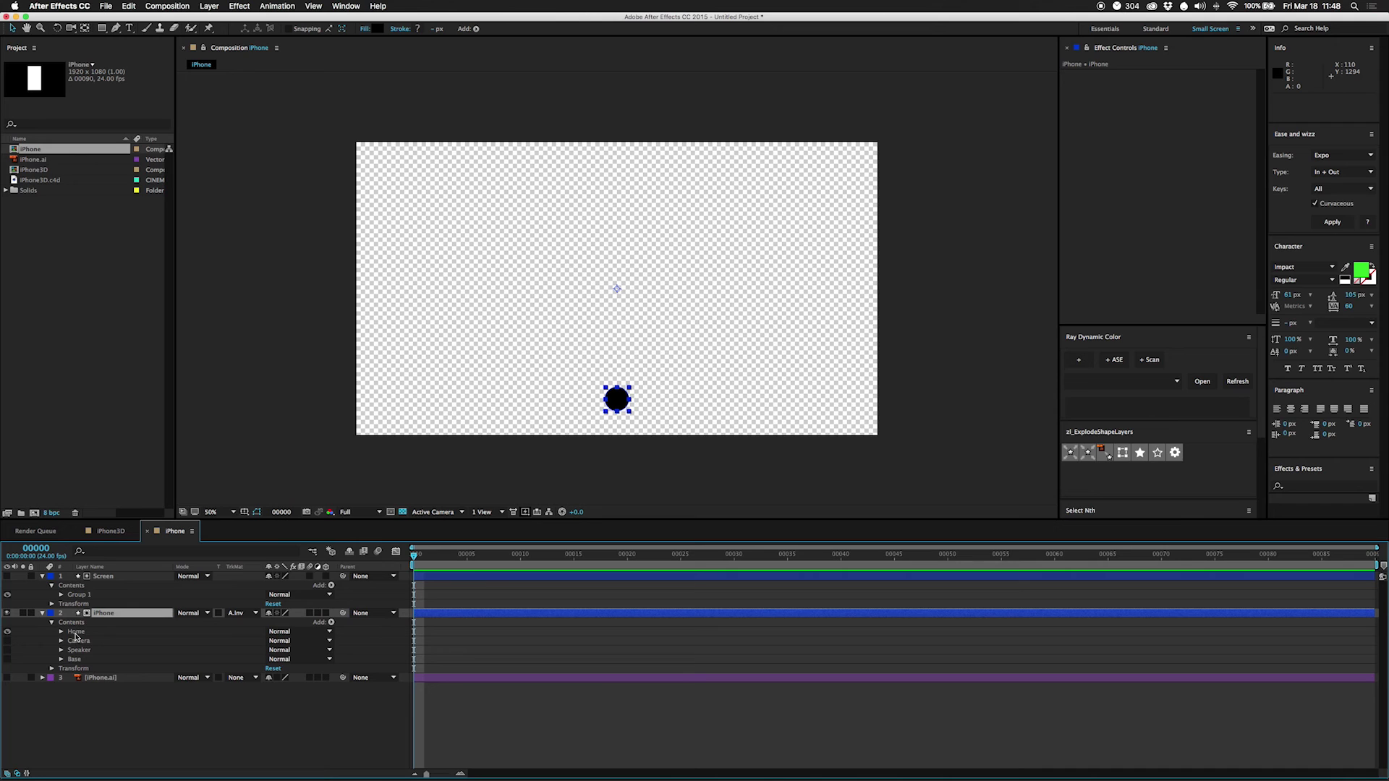
left_click_drag(7, 641, 7, 661)
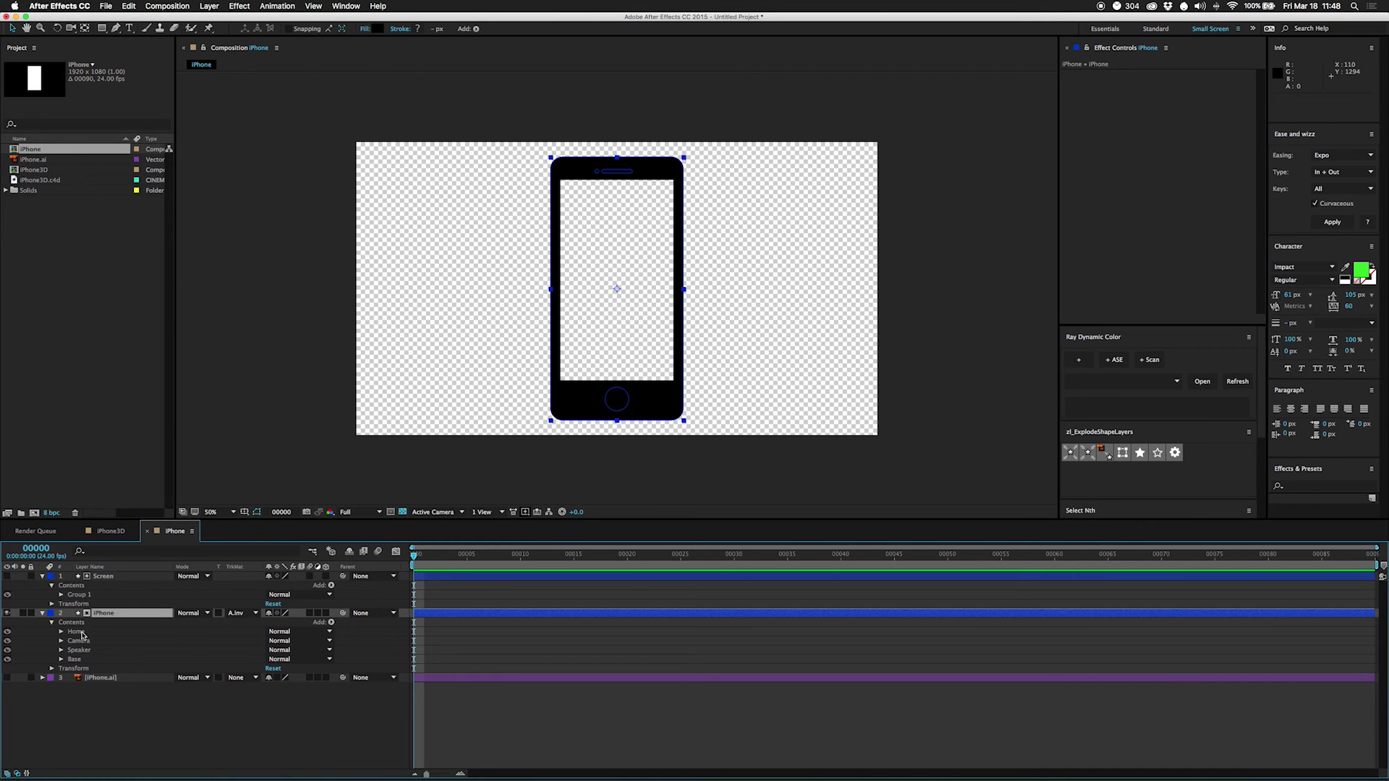
Step: Set the Home group's fill to dark grey 2E2E2E
left_click(82, 635)
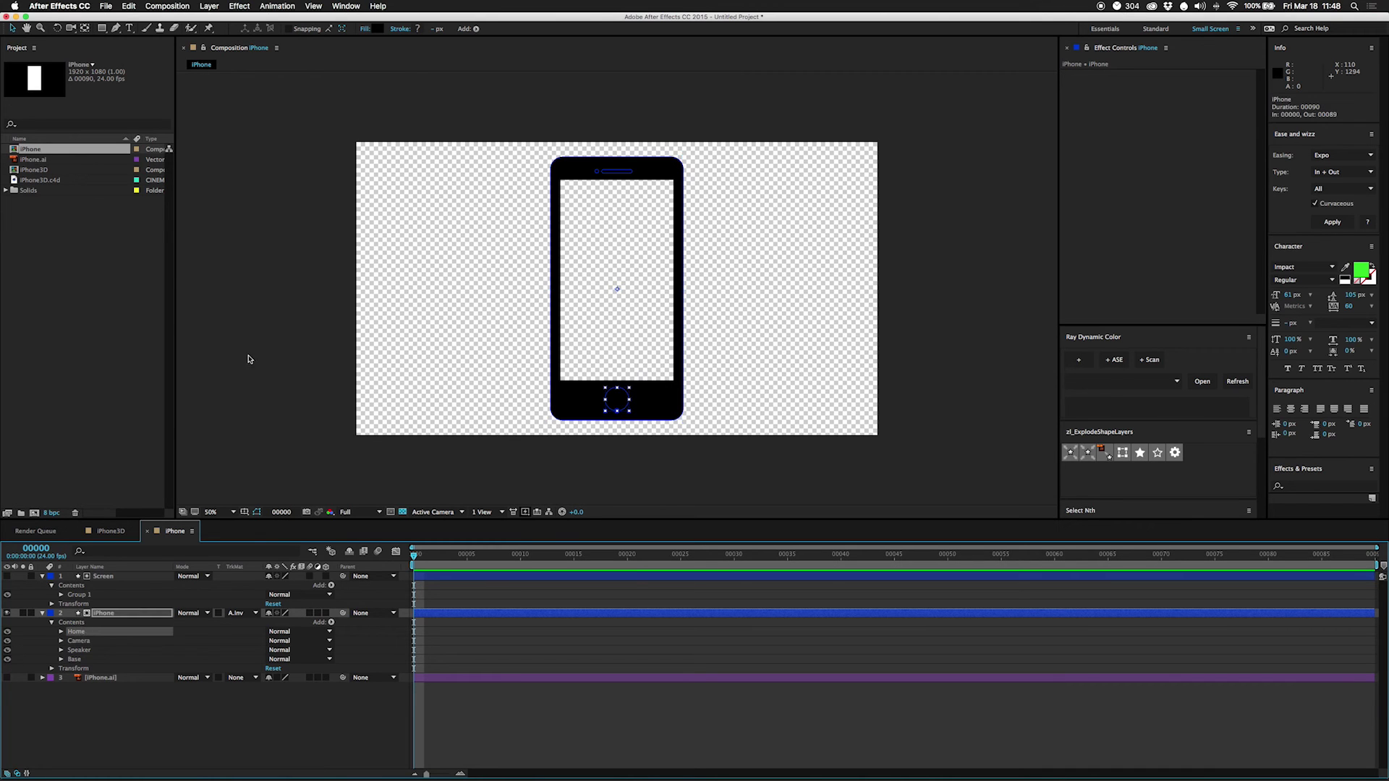
left_click(378, 29)
left_click_drag(330, 391, 329, 370)
left_click(566, 259)
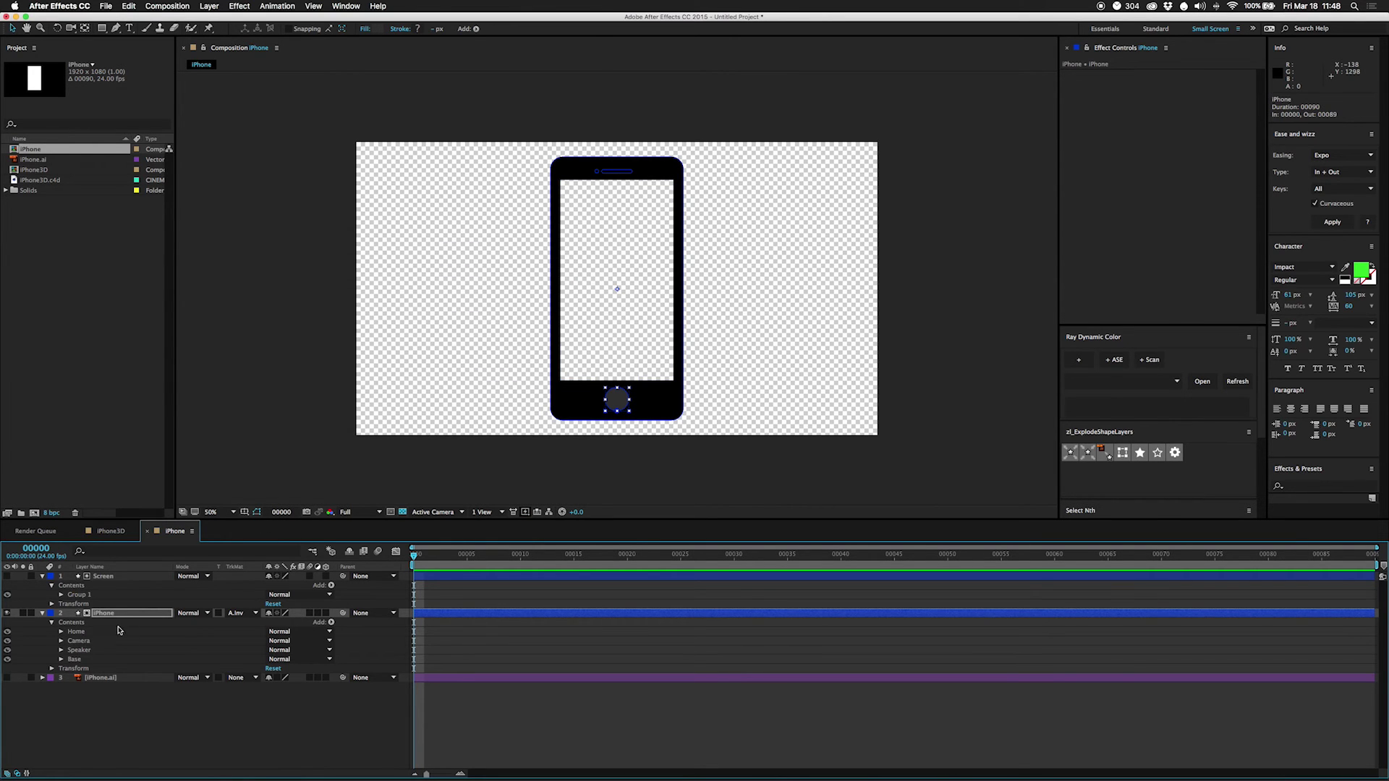
left_click(75, 660)
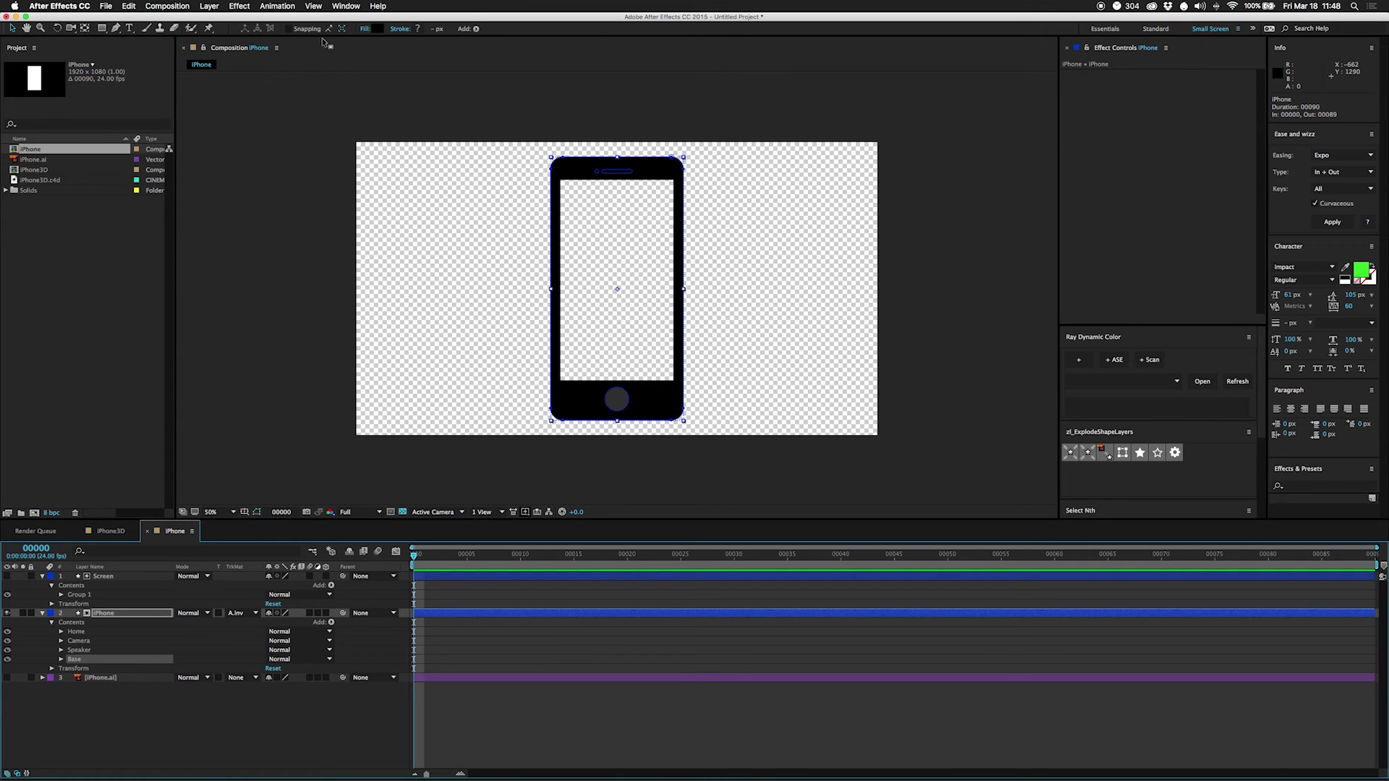
Step: Fill the Base group white and switch the transparency grid off for a black background
left_click(377, 29)
left_click_drag(346, 277, 329, 257)
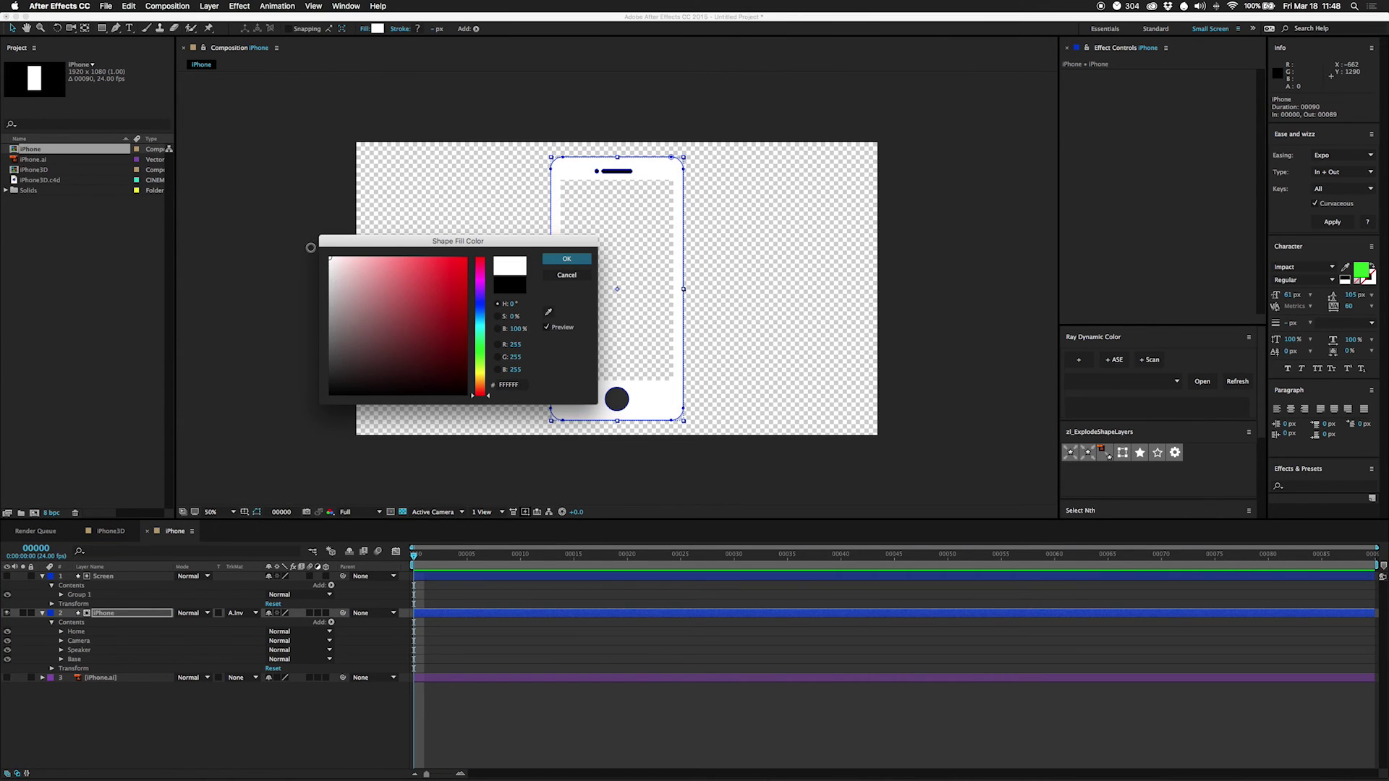
left_click(567, 259)
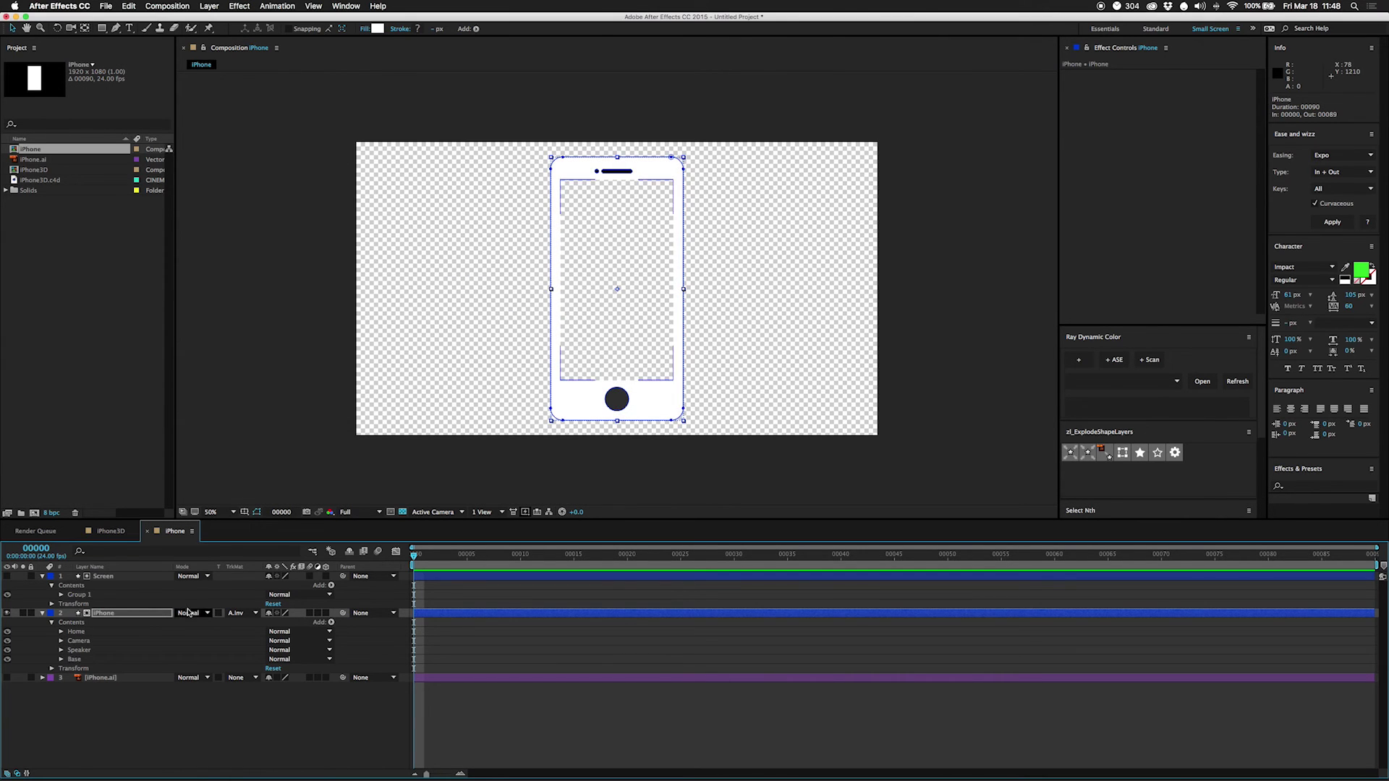
left_click(403, 512)
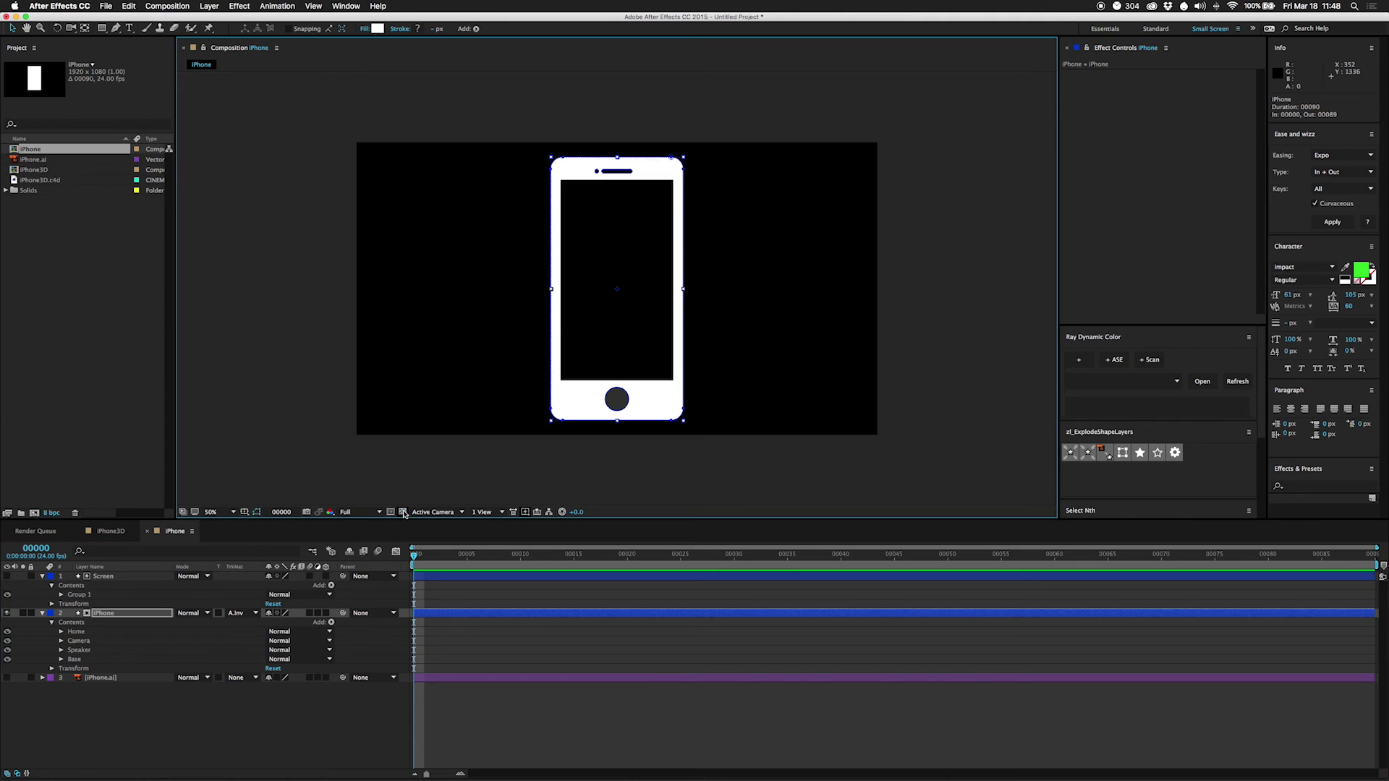
Step: Change the Home group's fill to light grey E6E6E6
left_click(79, 651)
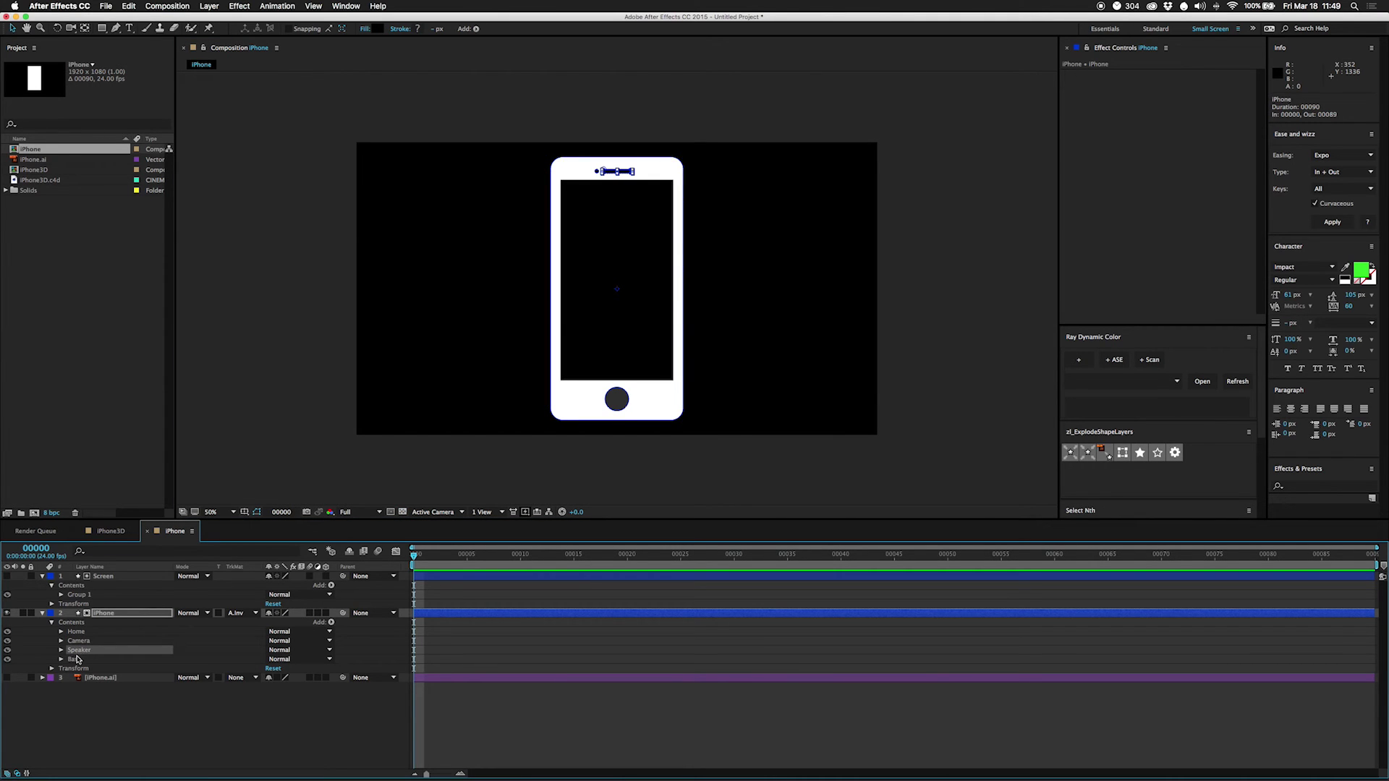
left_click(78, 633)
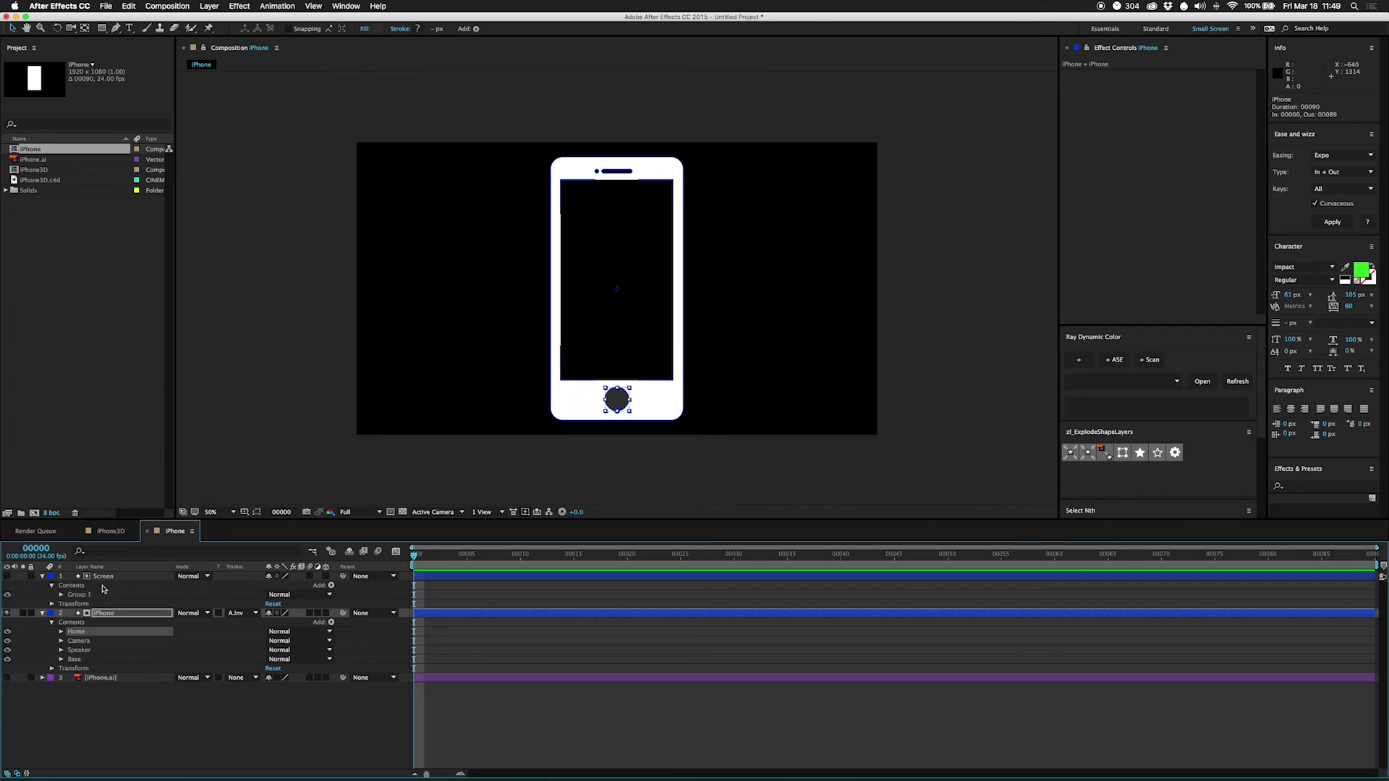
left_click(376, 29)
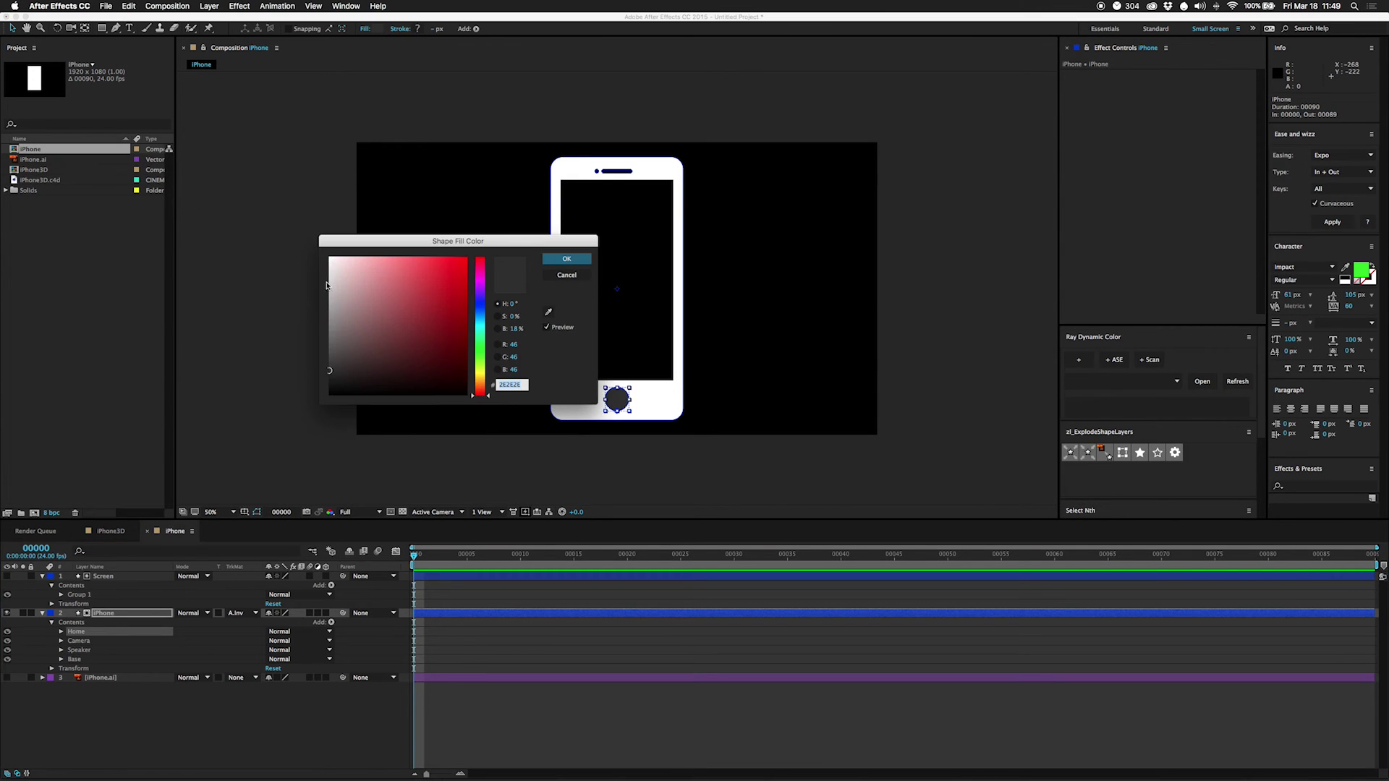
left_click_drag(326, 286, 320, 270)
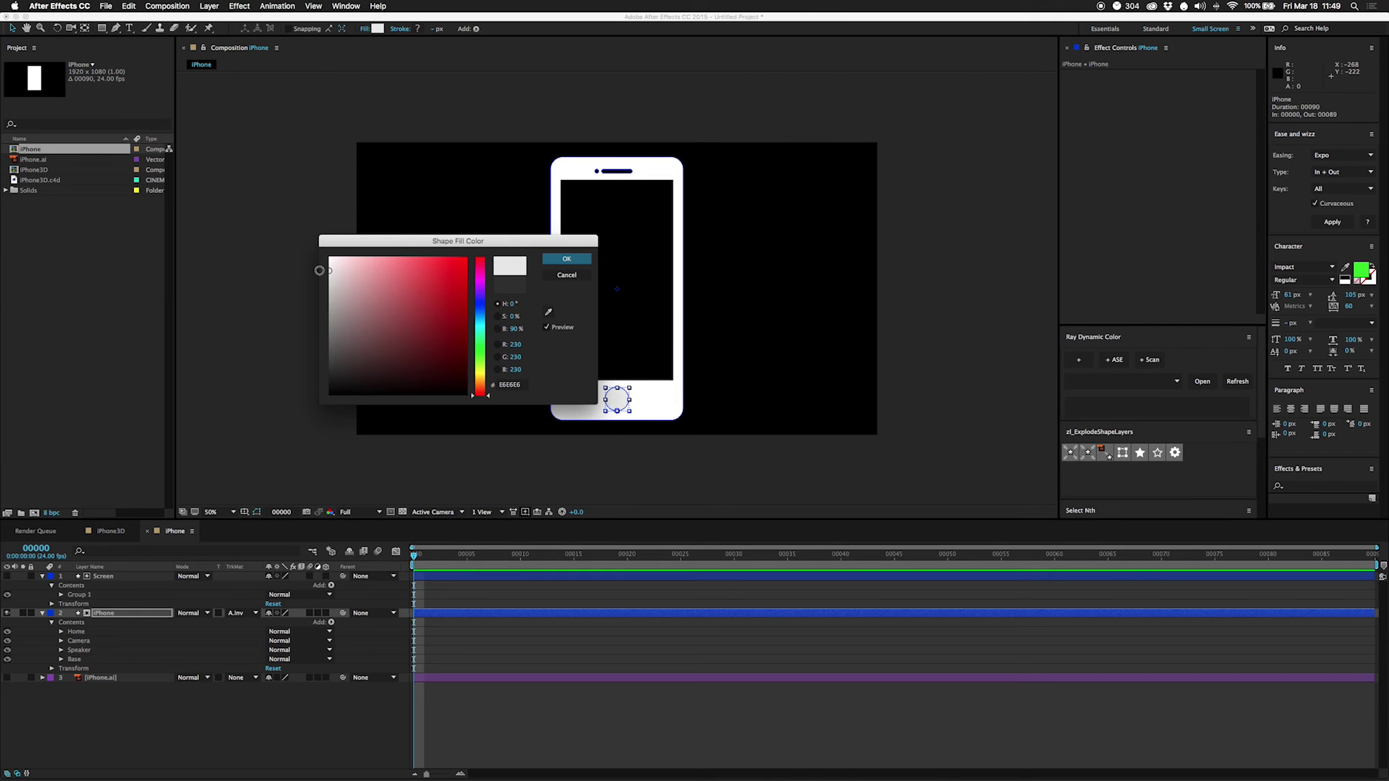
left_click(572, 259)
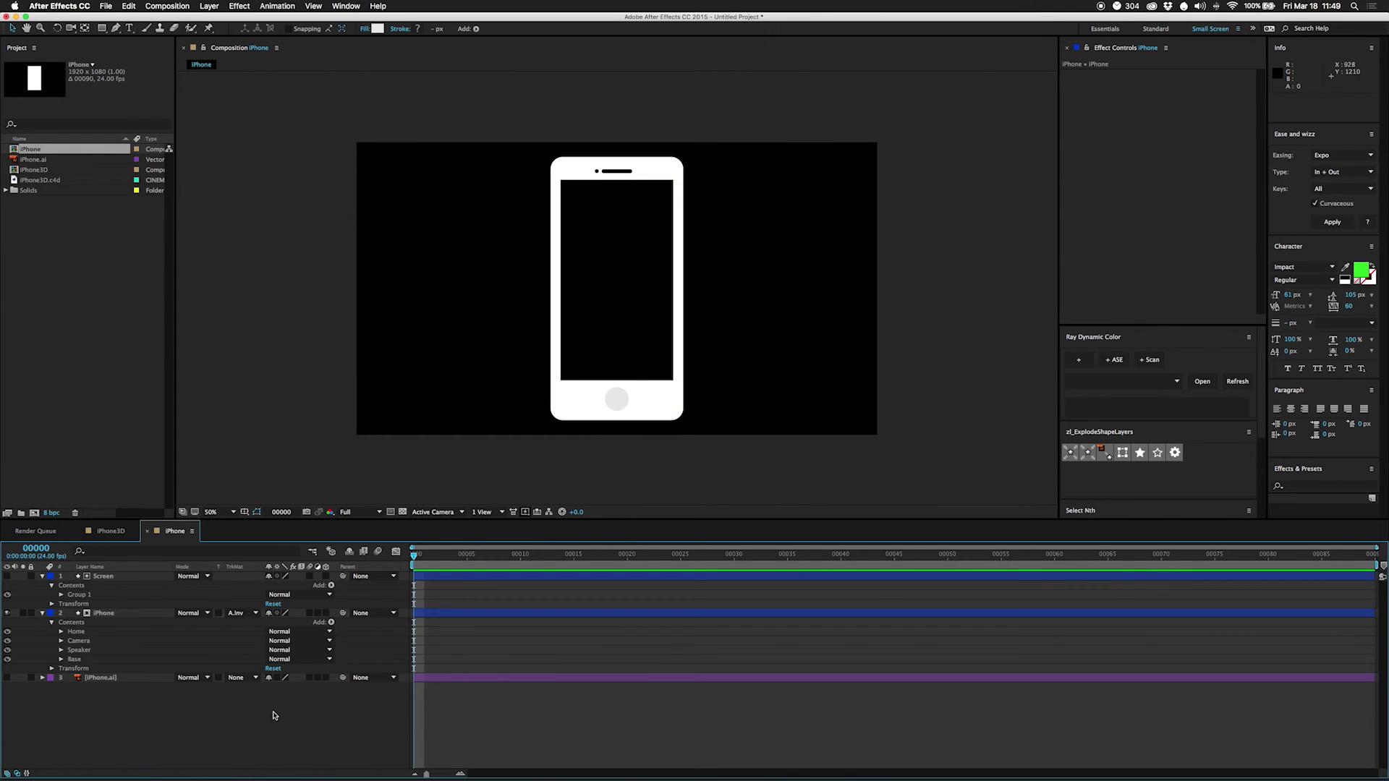
Step: Fill the Camera group white, then deselect and collapse the iPhone layer
left_click(66, 641)
left_click(76, 643)
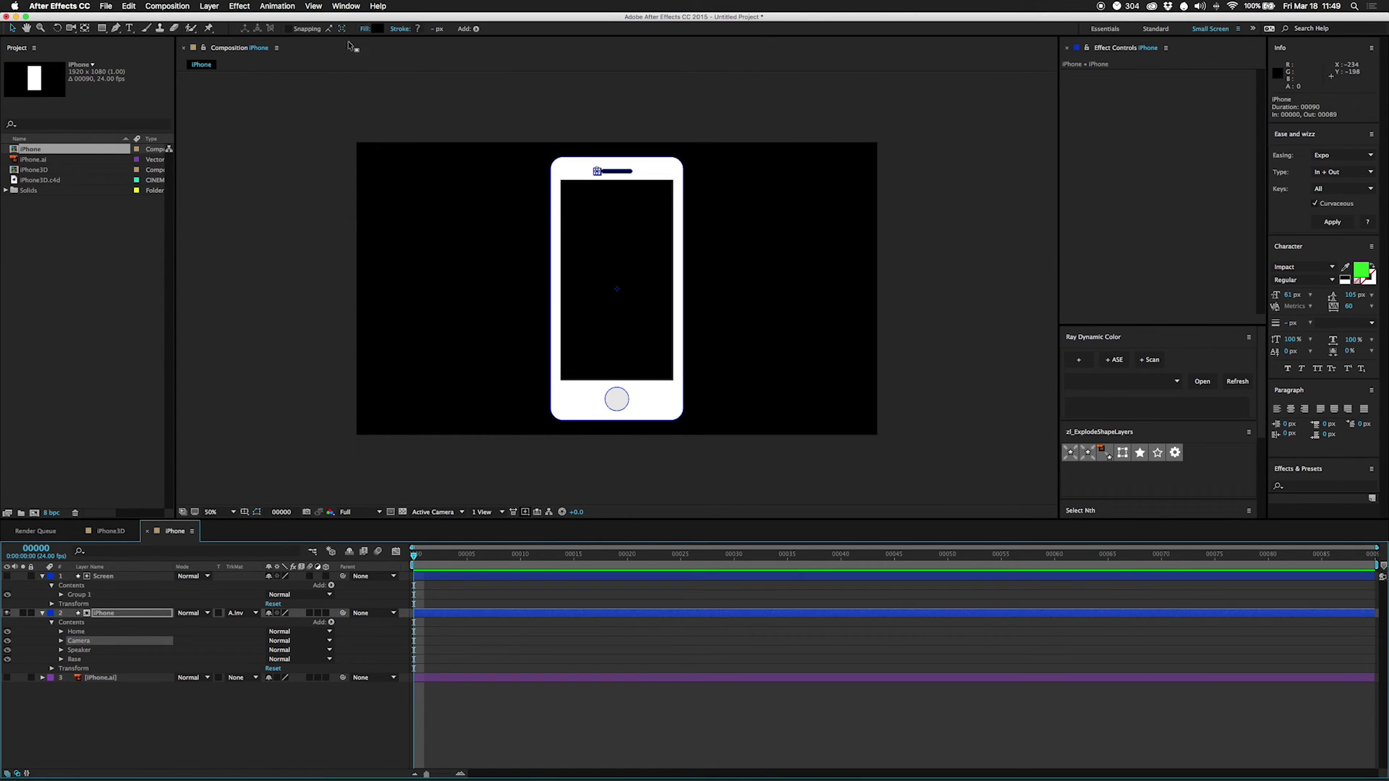
left_click(377, 29)
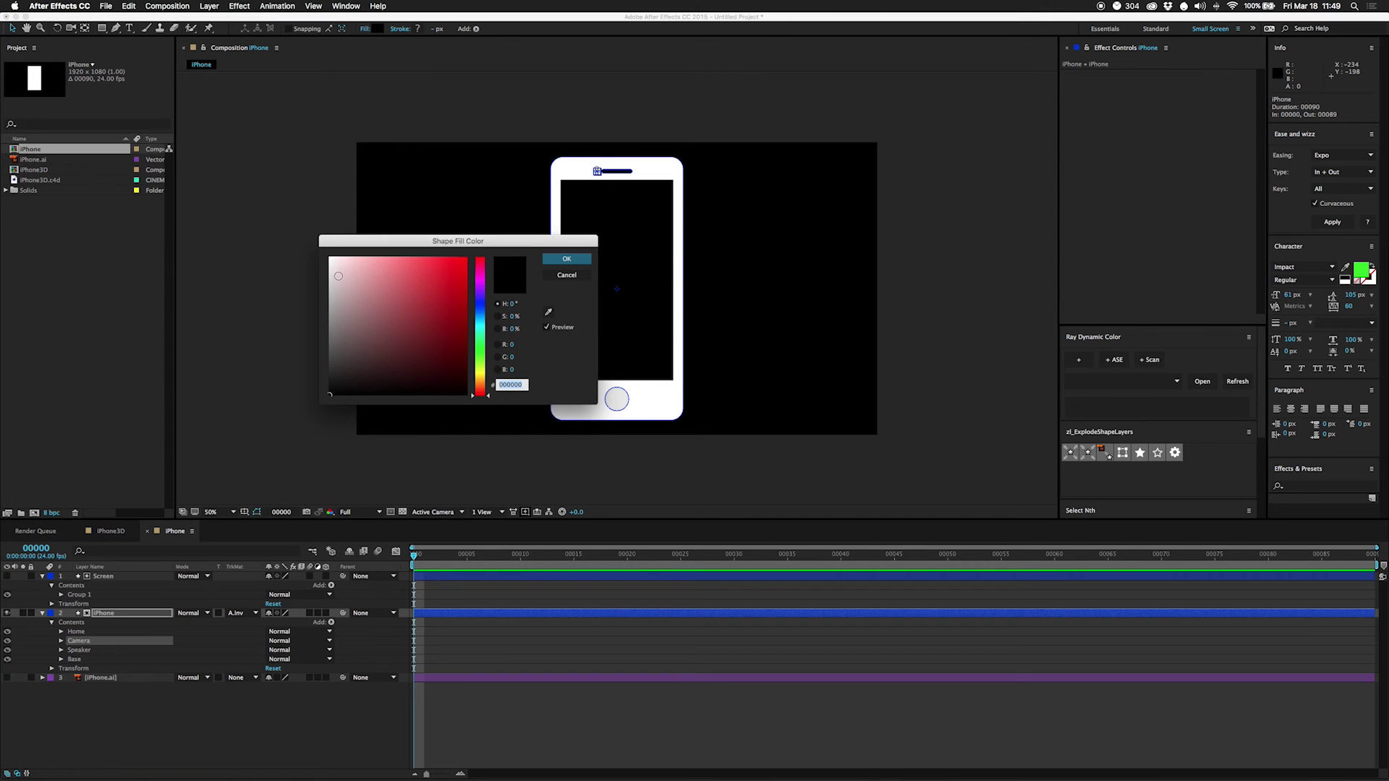
left_click_drag(338, 276, 327, 262)
left_click(567, 259)
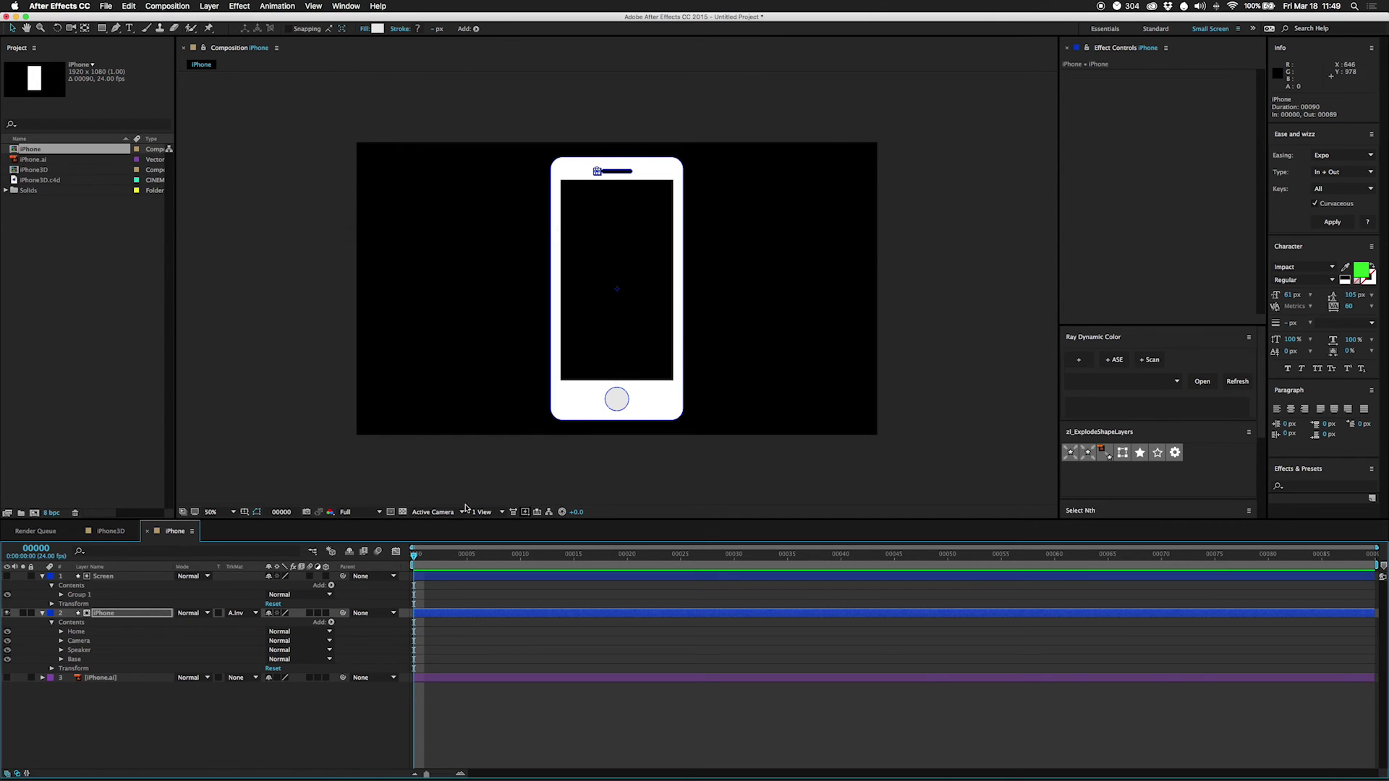
left_click(762, 489)
left_click(42, 613)
Step: Create a new 1080 × 1920 composition with width and height unlinked
left_click(42, 576)
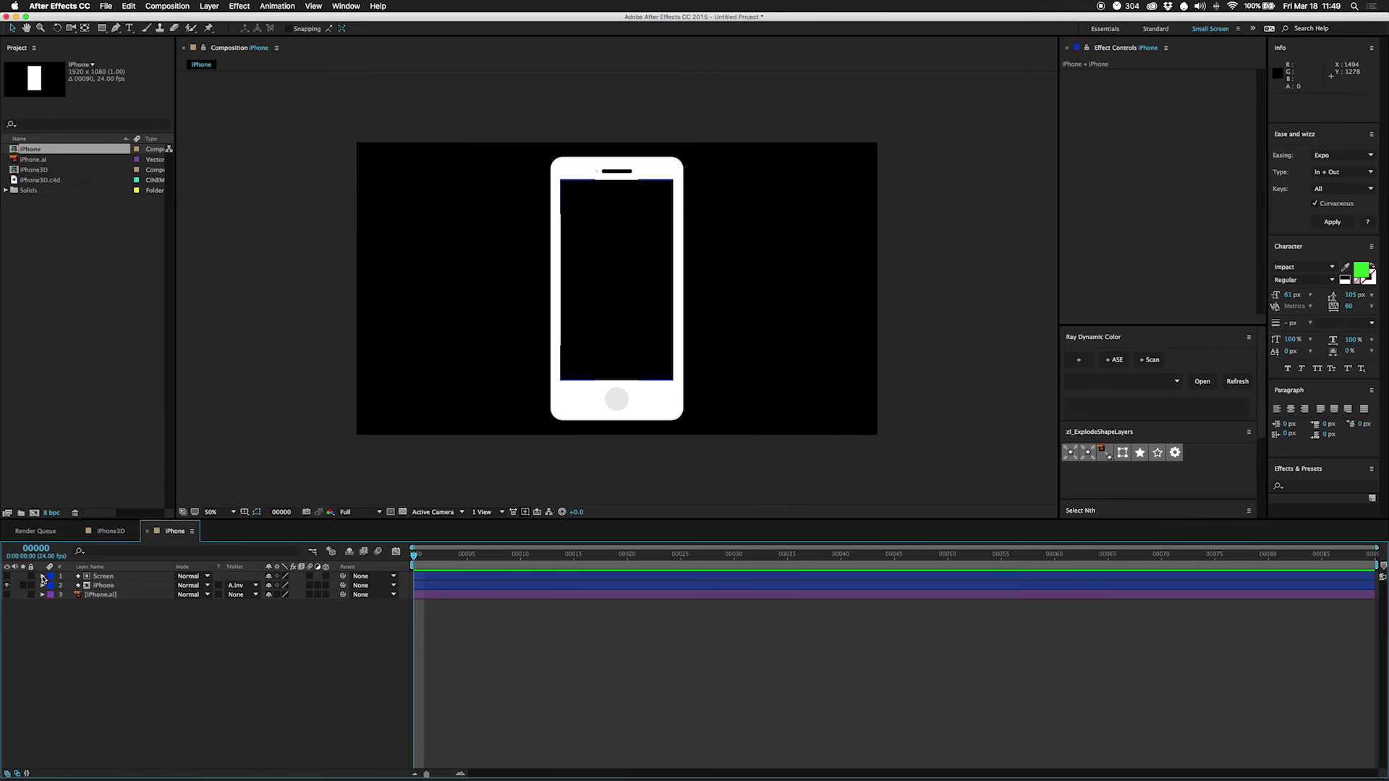
left_click(167, 6)
left_click(181, 16)
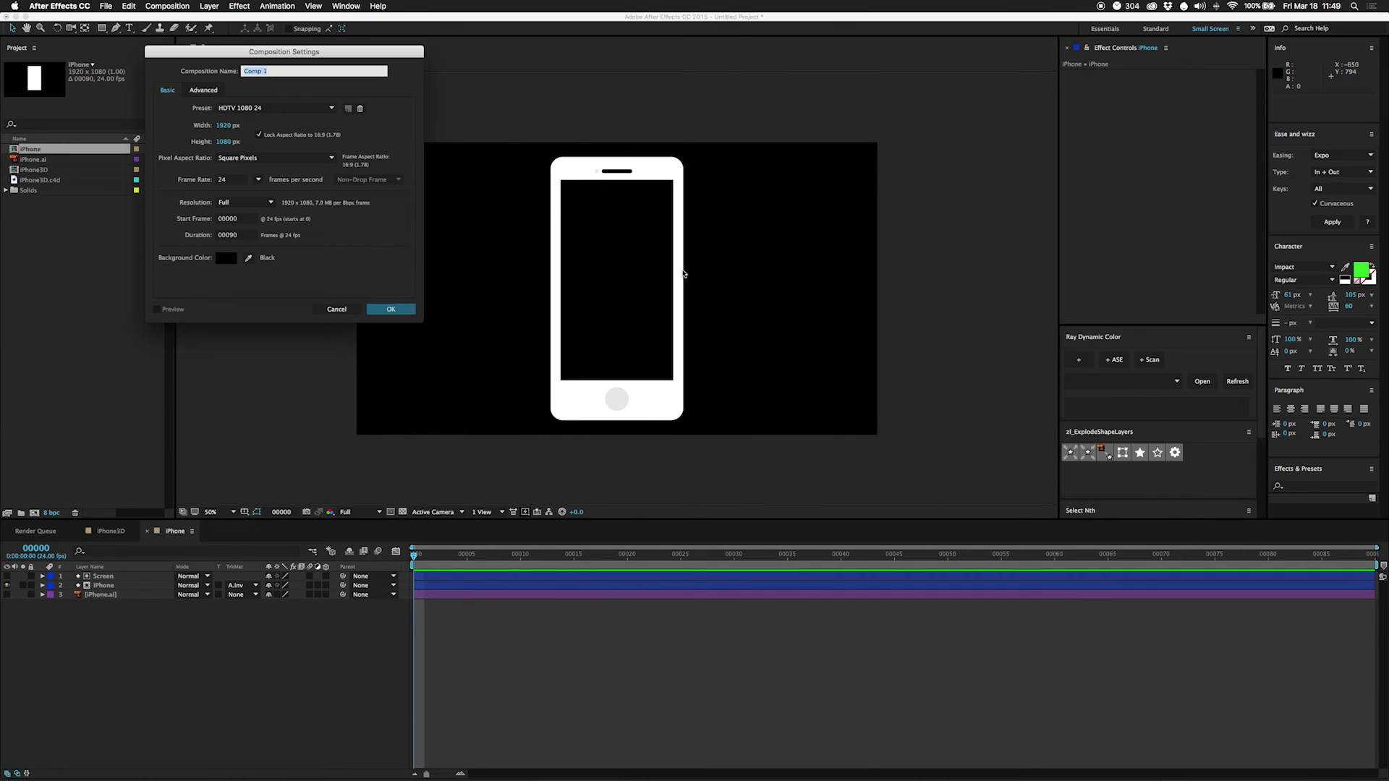
left_click(259, 135)
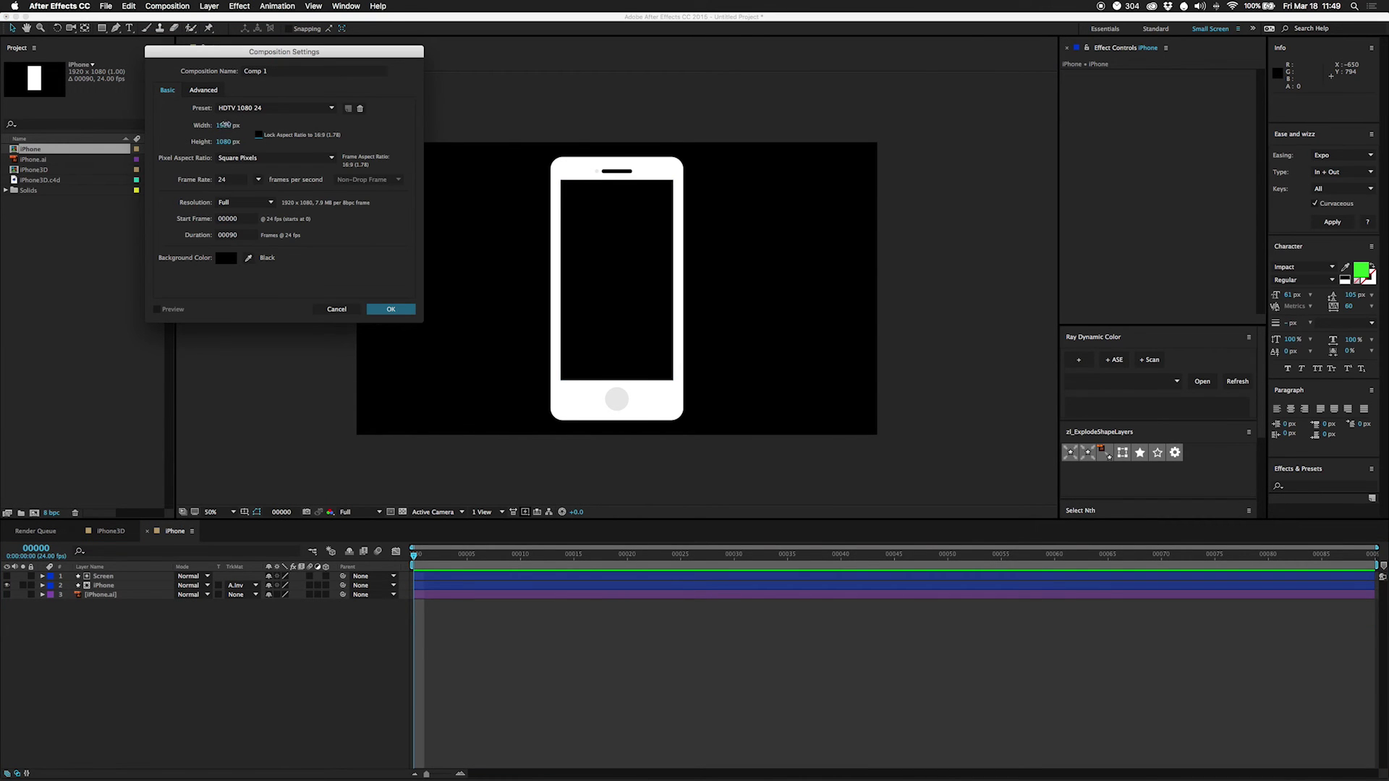
left_click(228, 125)
type("1080")
key("Tab")
type("1920")
key("Return")
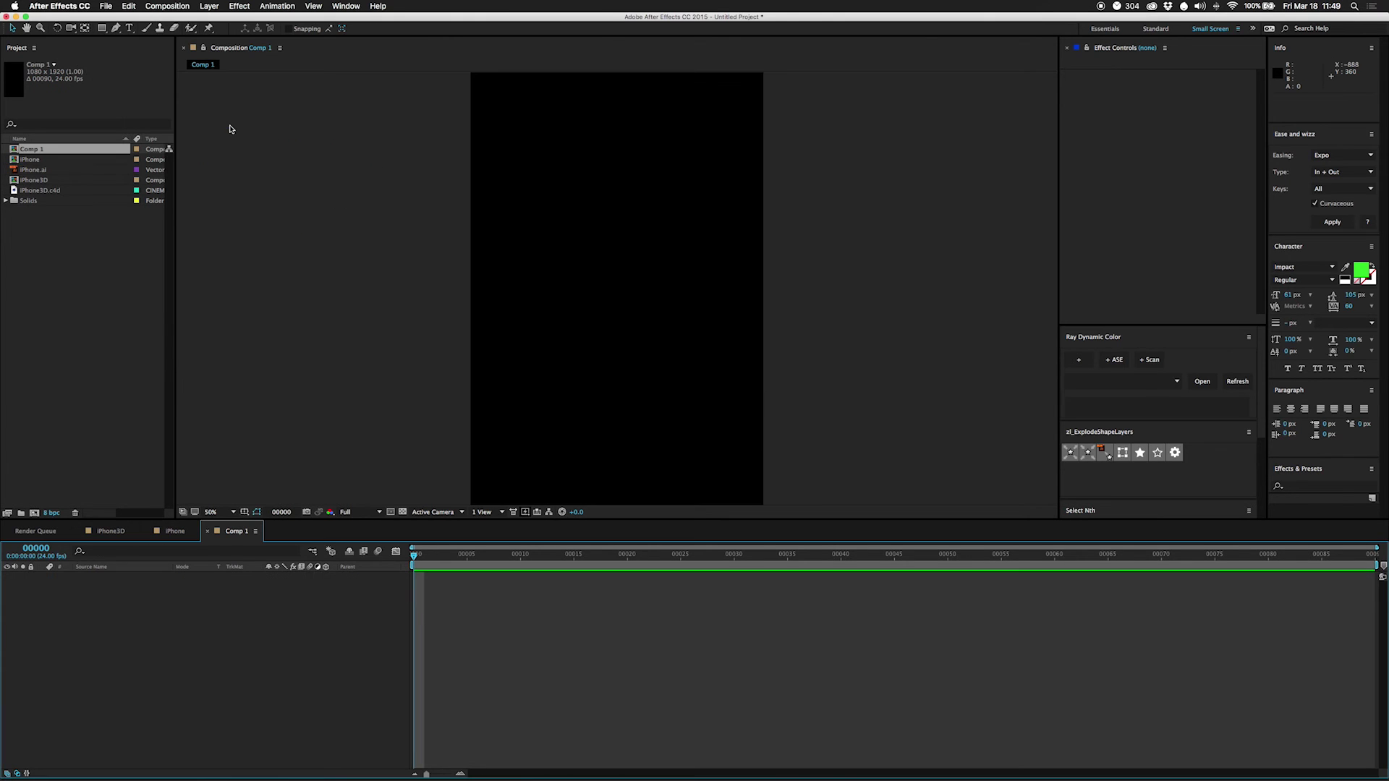
Step: Zoom out and add a full-frame rectangle with its stroke set to None
left_click(760, 398)
key("comma")
key("comma")
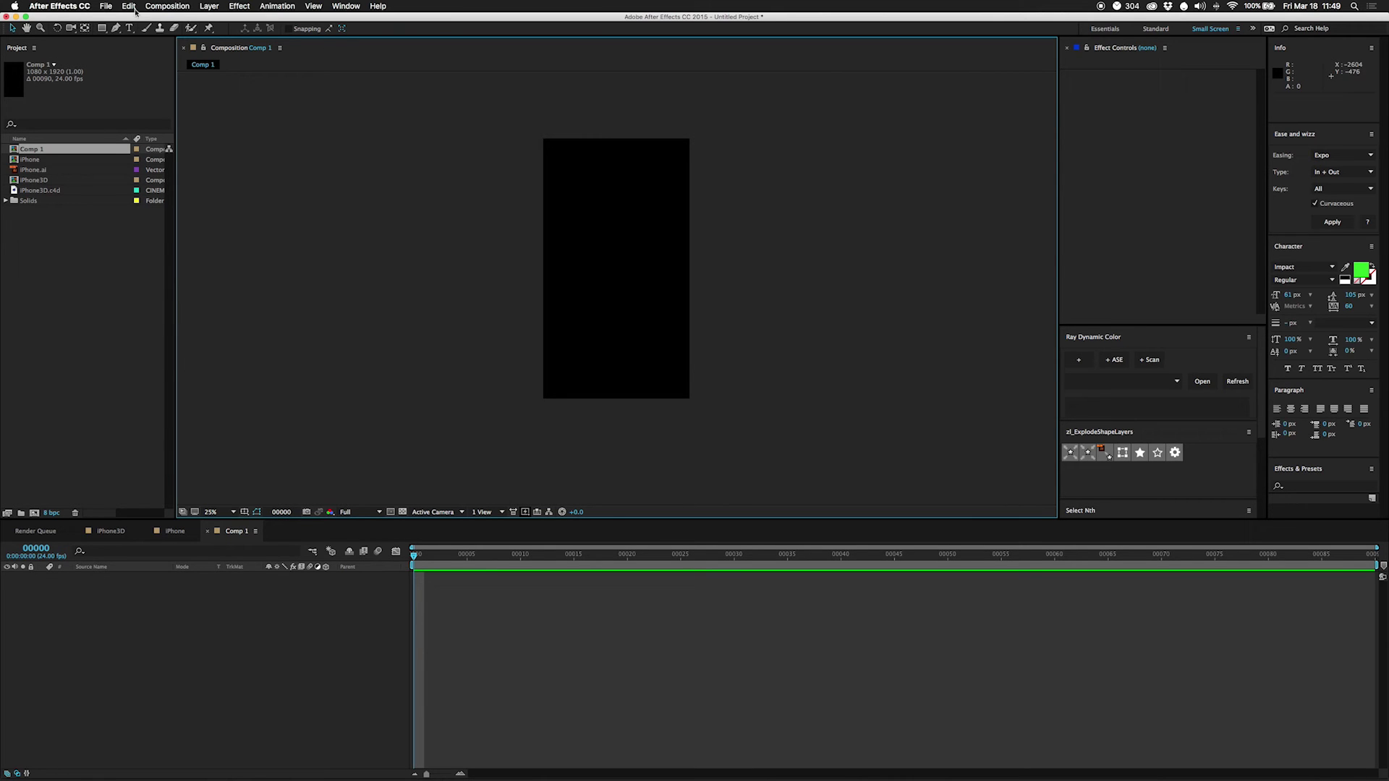
double_click(102, 28)
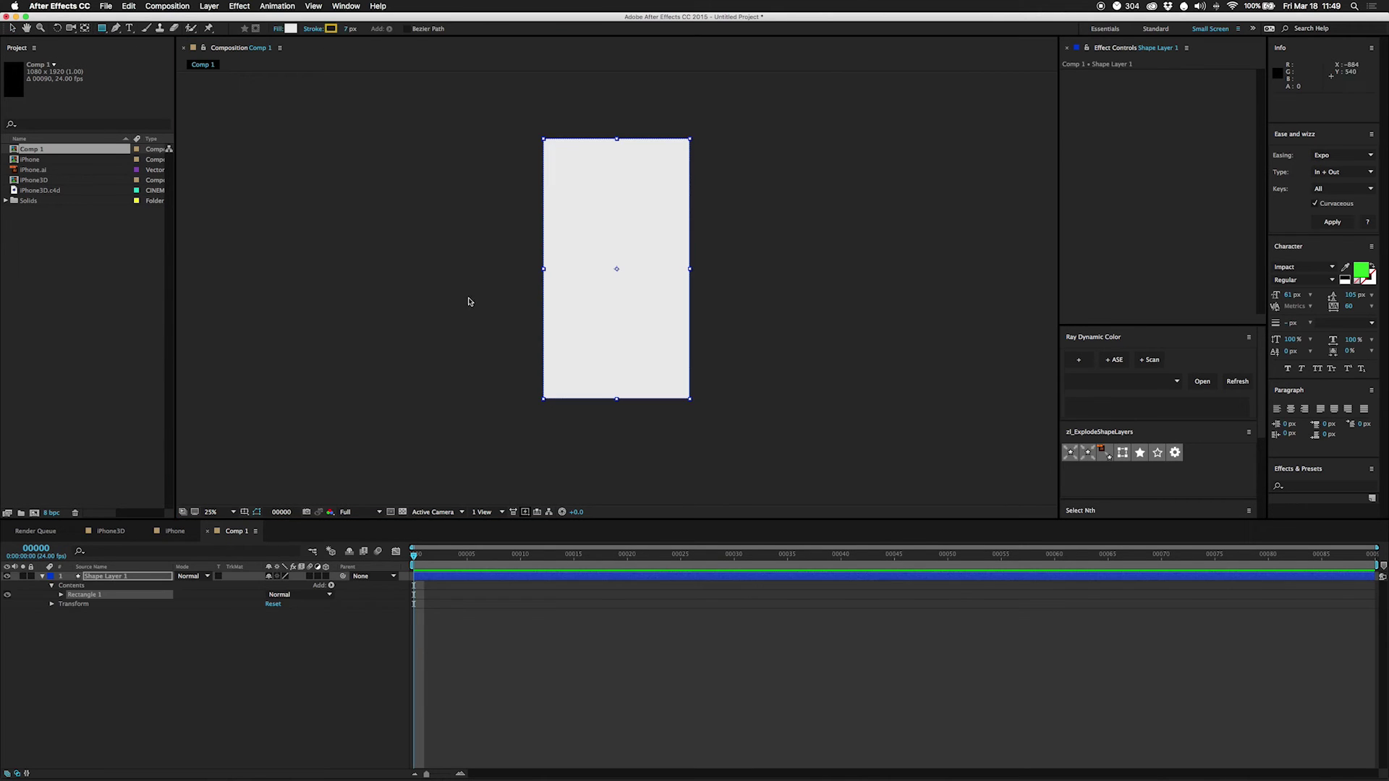
left_click(105, 577)
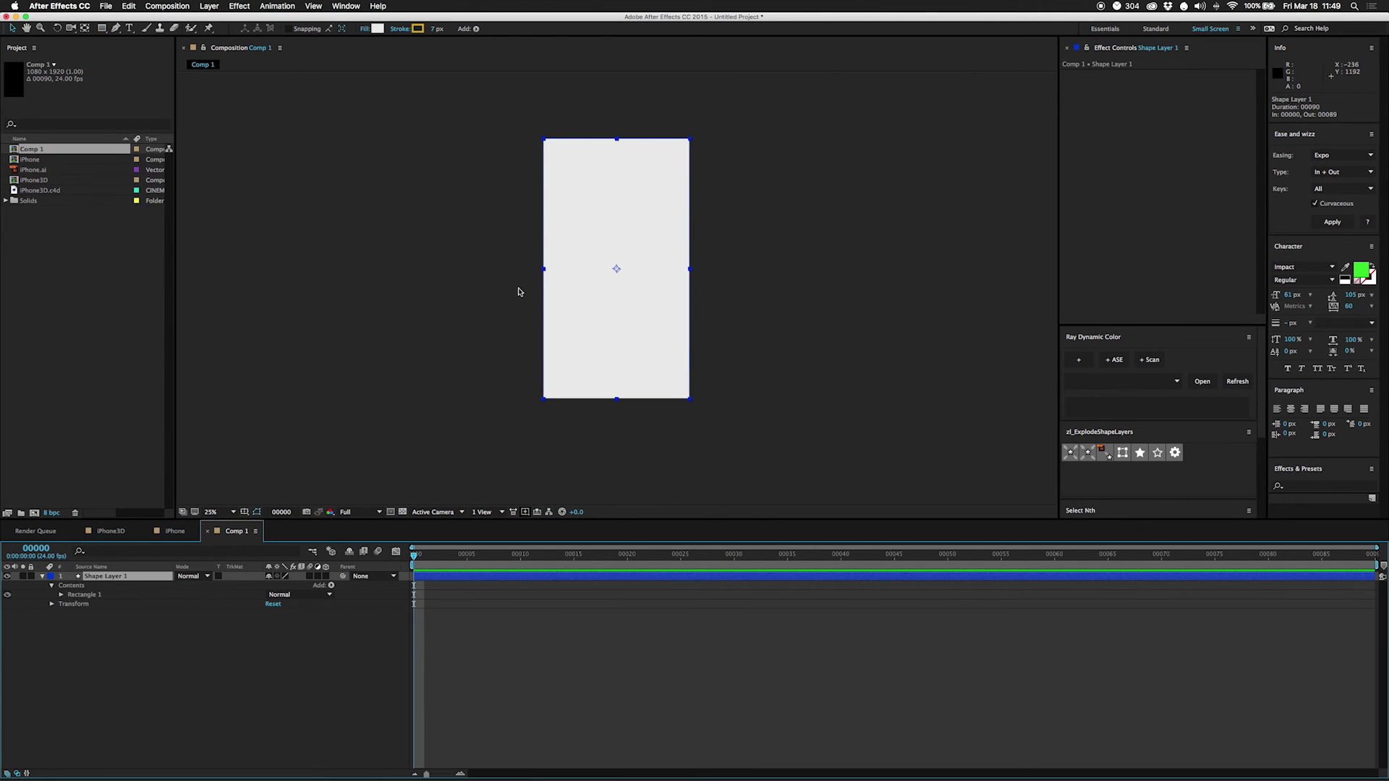
left_click(399, 30)
left_click(13, 46)
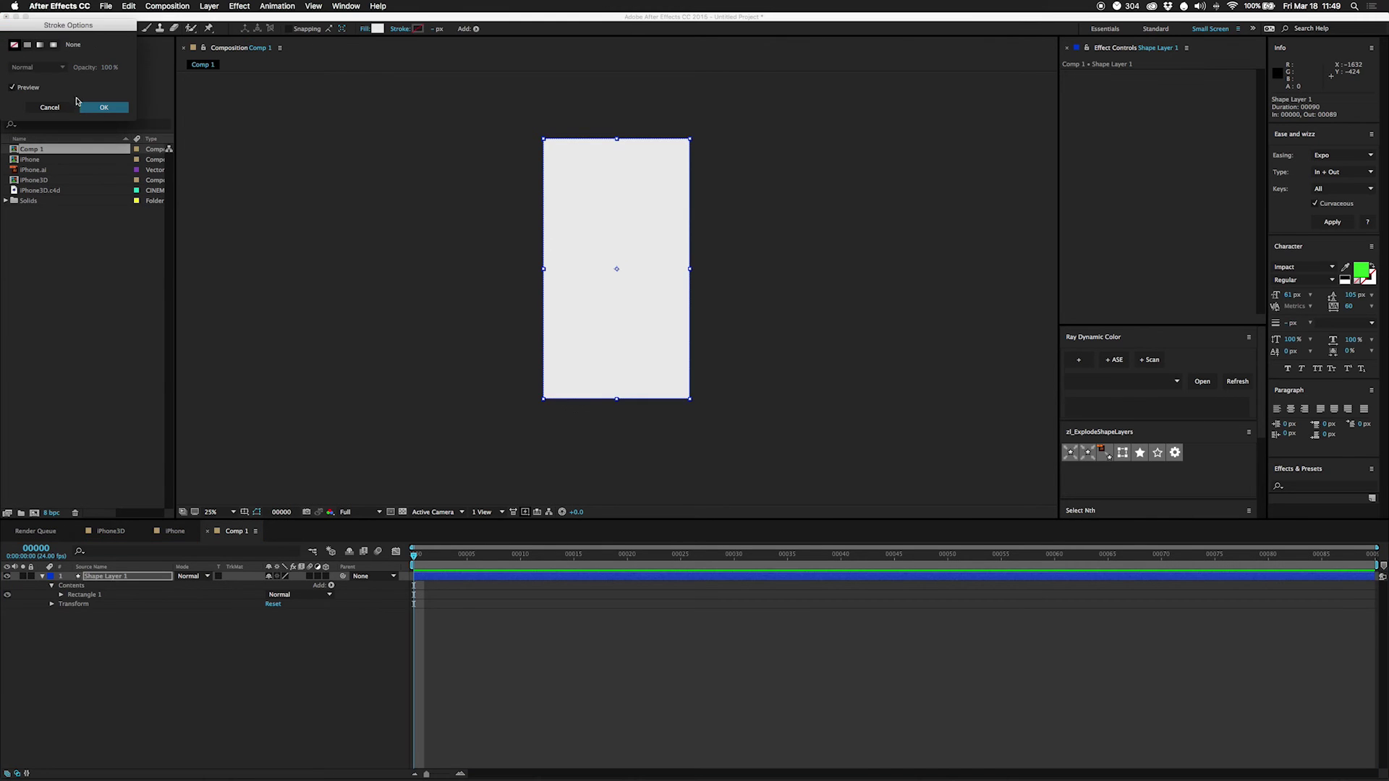
left_click(104, 107)
Step: Give the rectangle a medium blue fill, then draw a second, smaller rectangle
left_click(377, 29)
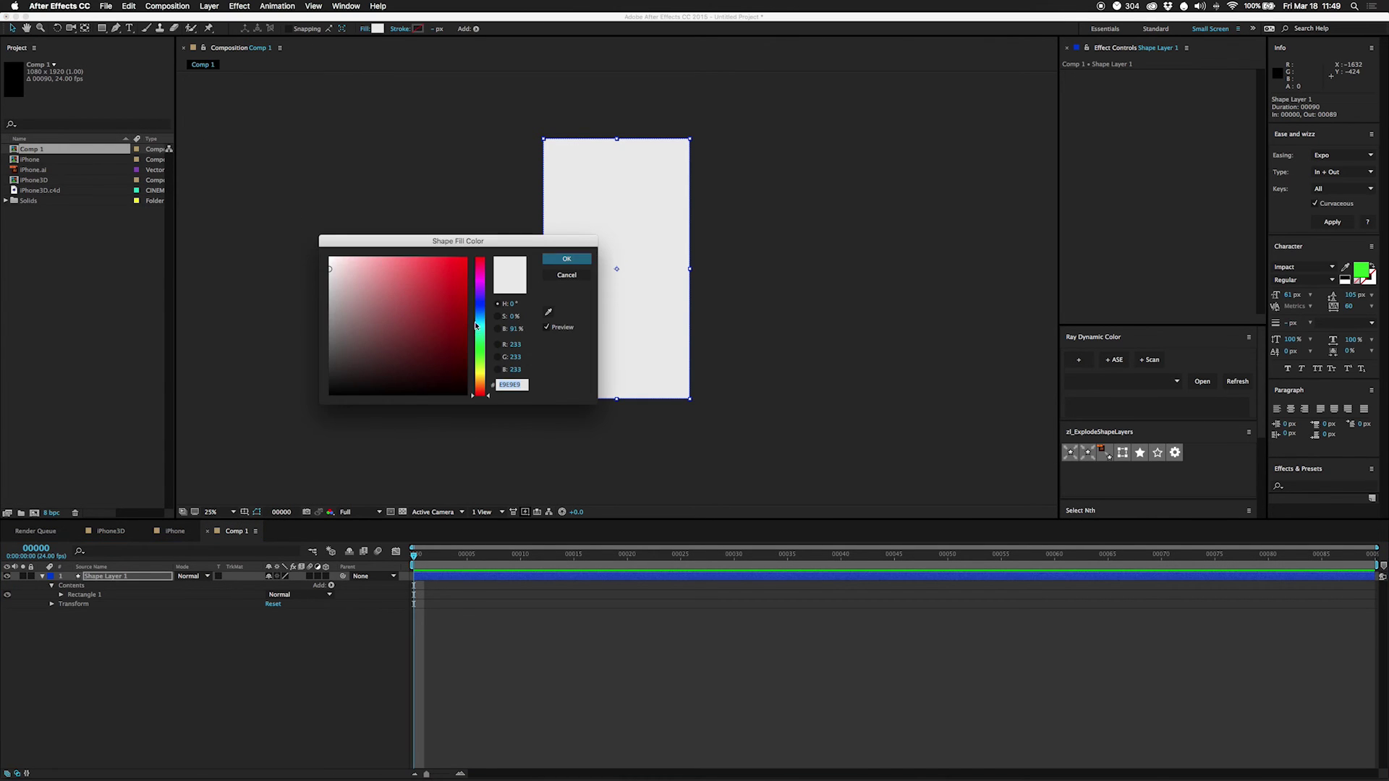
left_click_drag(481, 317, 481, 322)
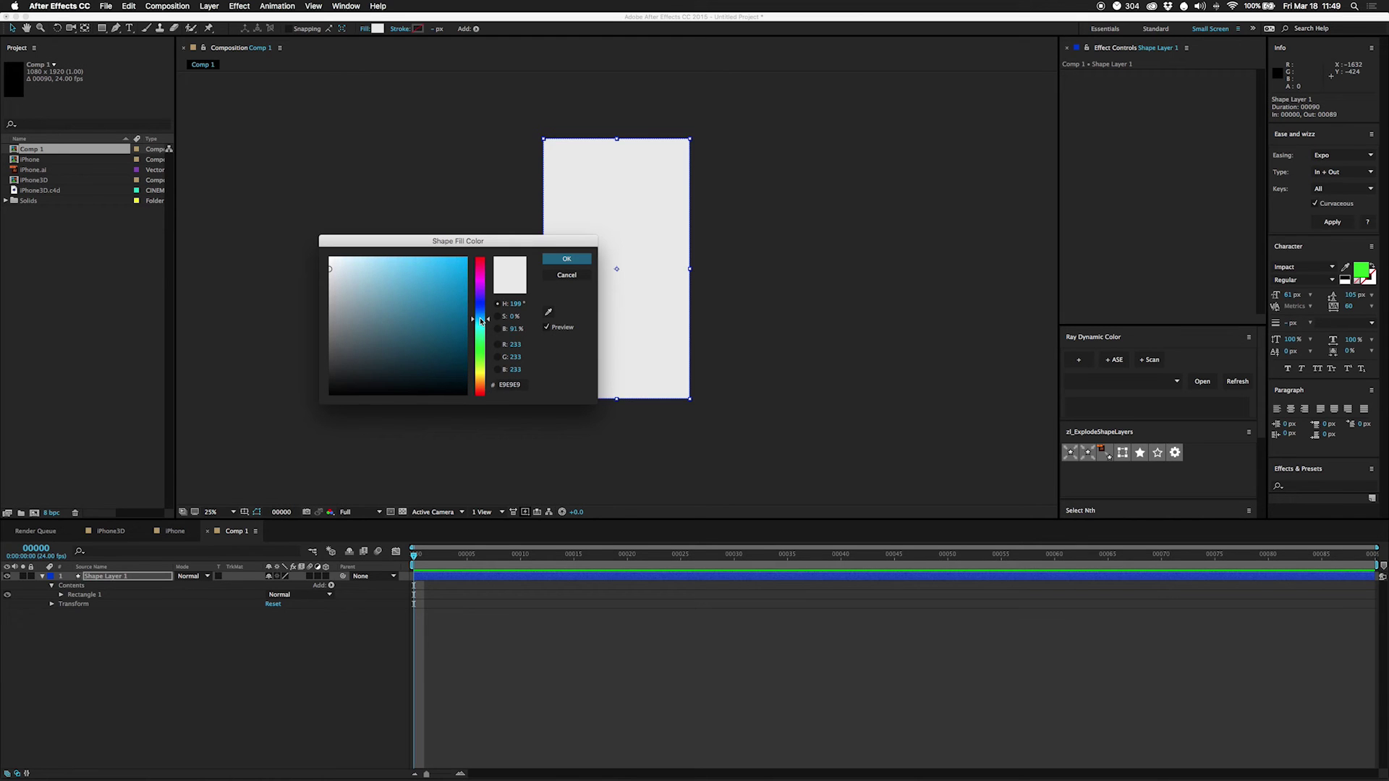
left_click(418, 291)
left_click(566, 259)
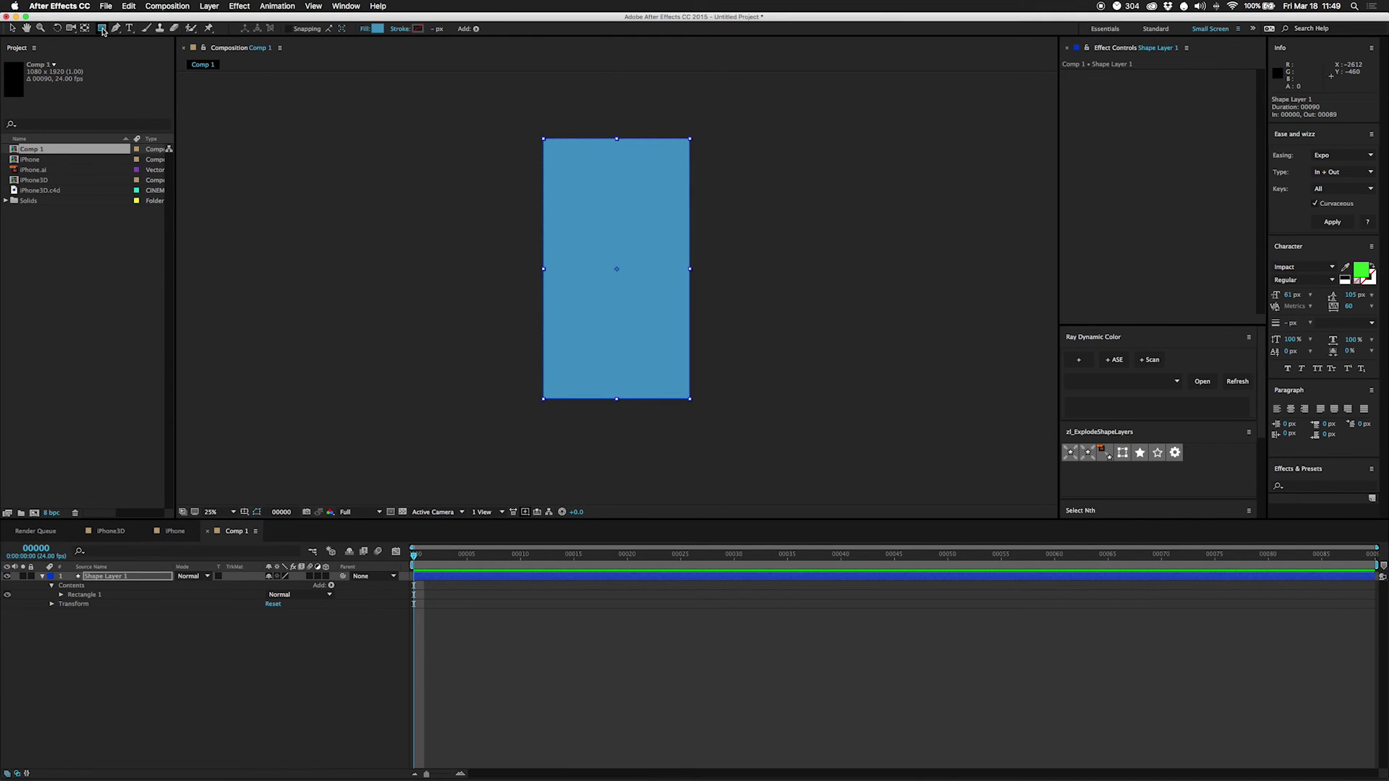
left_click(195, 685)
left_click_drag(565, 223, 675, 309)
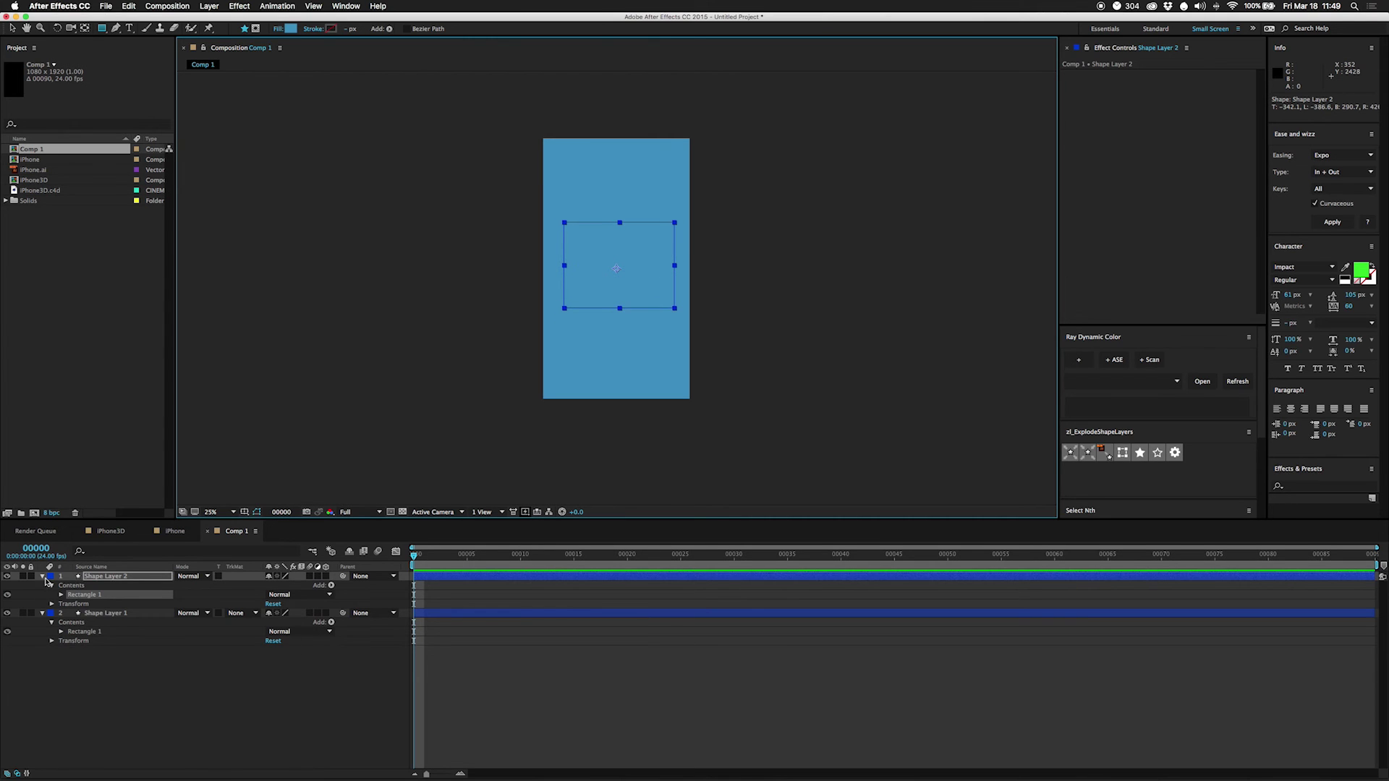
Step: Set Shape Layer 2's Rectangle Path roundness to 60 and its fill to white
left_click(61, 595)
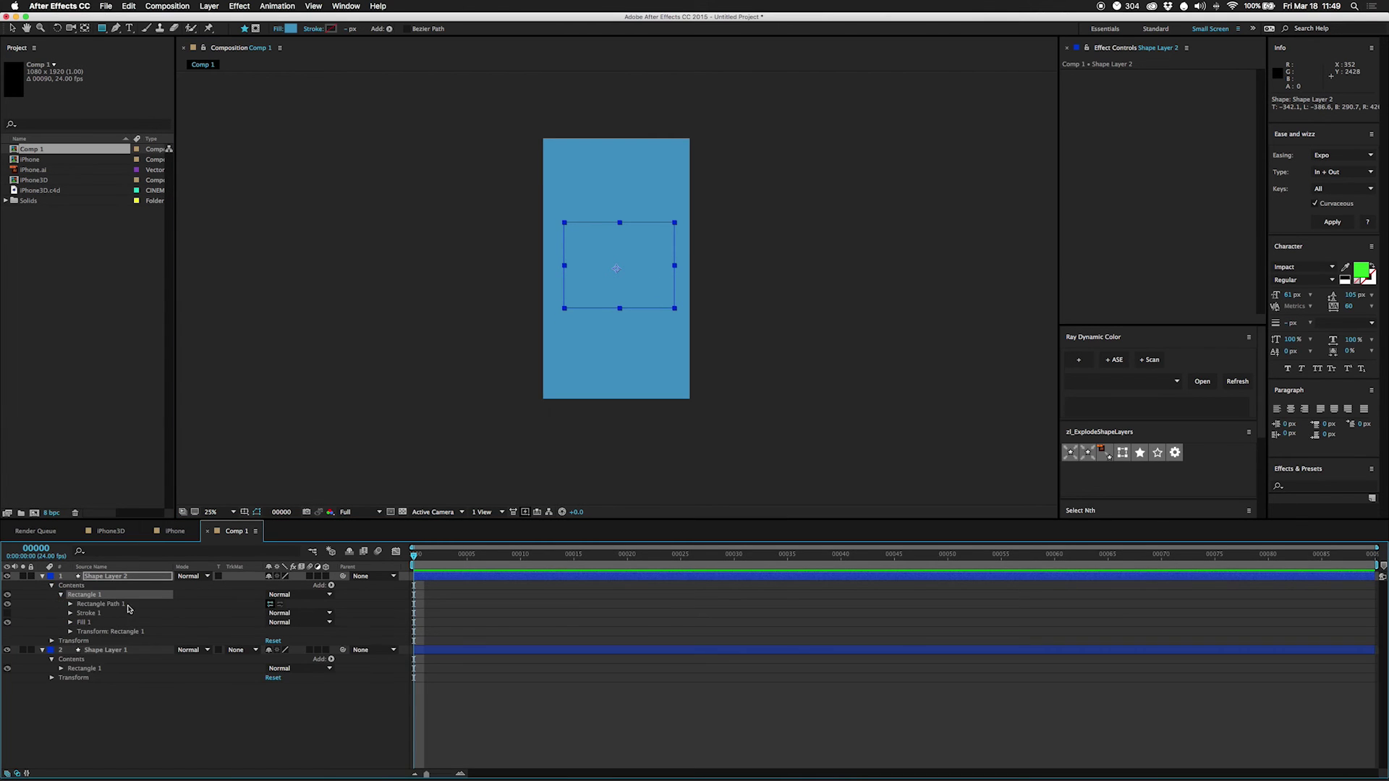
left_click(70, 604)
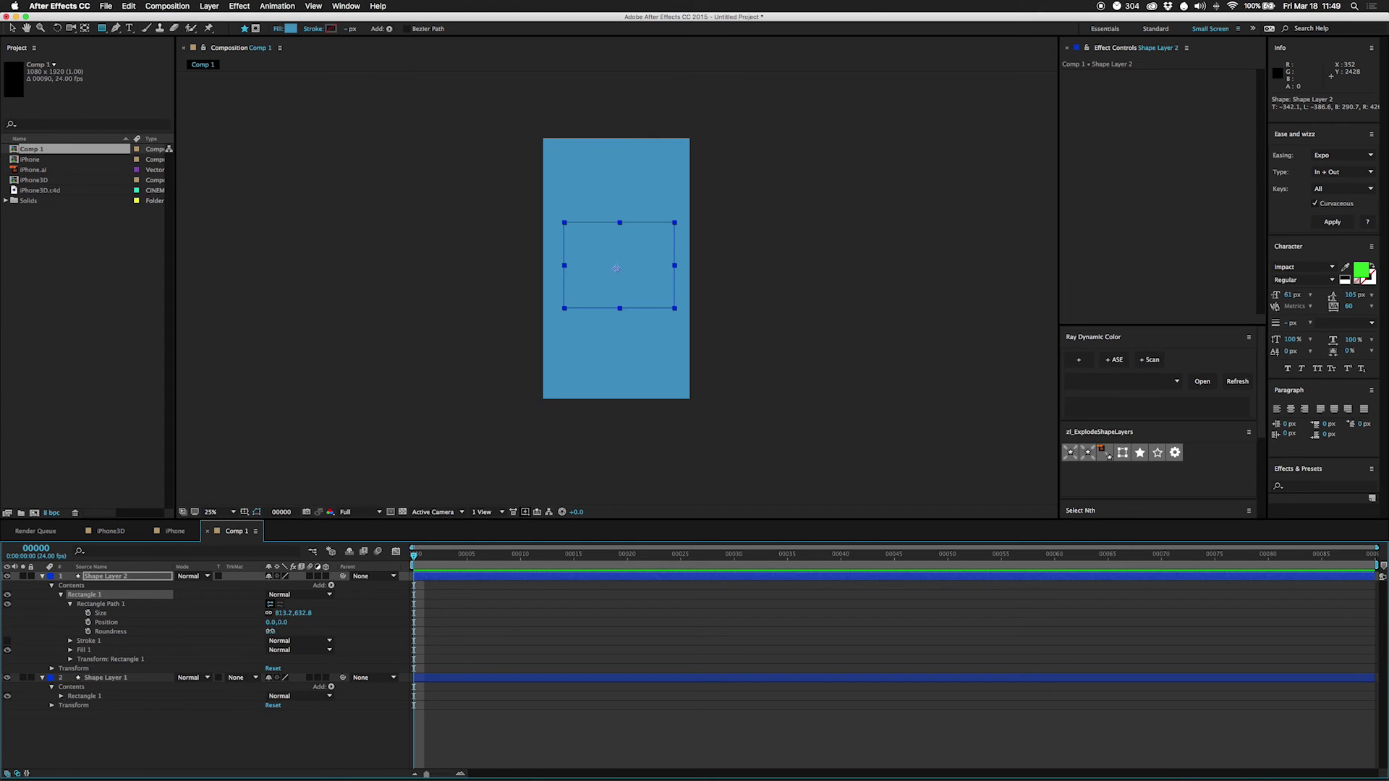
left_click_drag(270, 631, 281, 630)
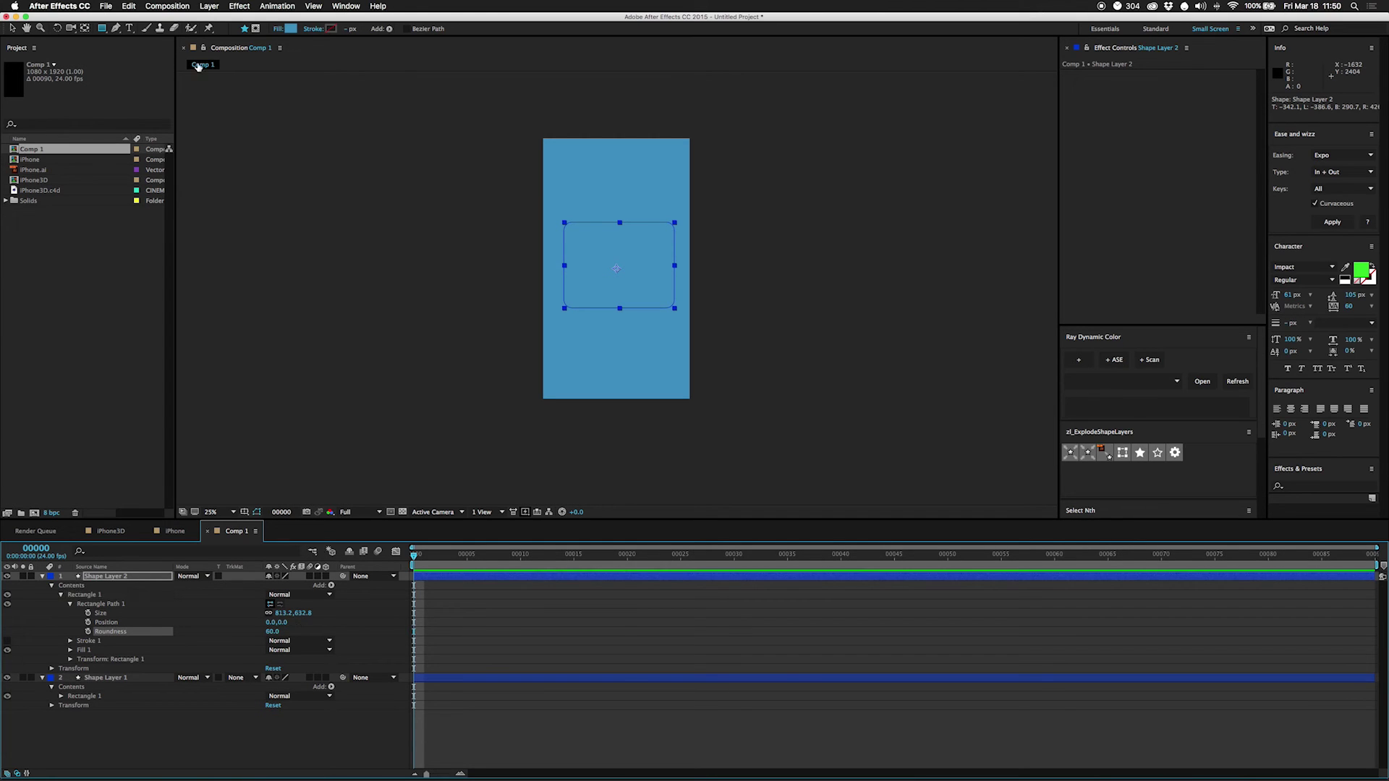
left_click(289, 29)
left_click_drag(360, 301, 329, 257)
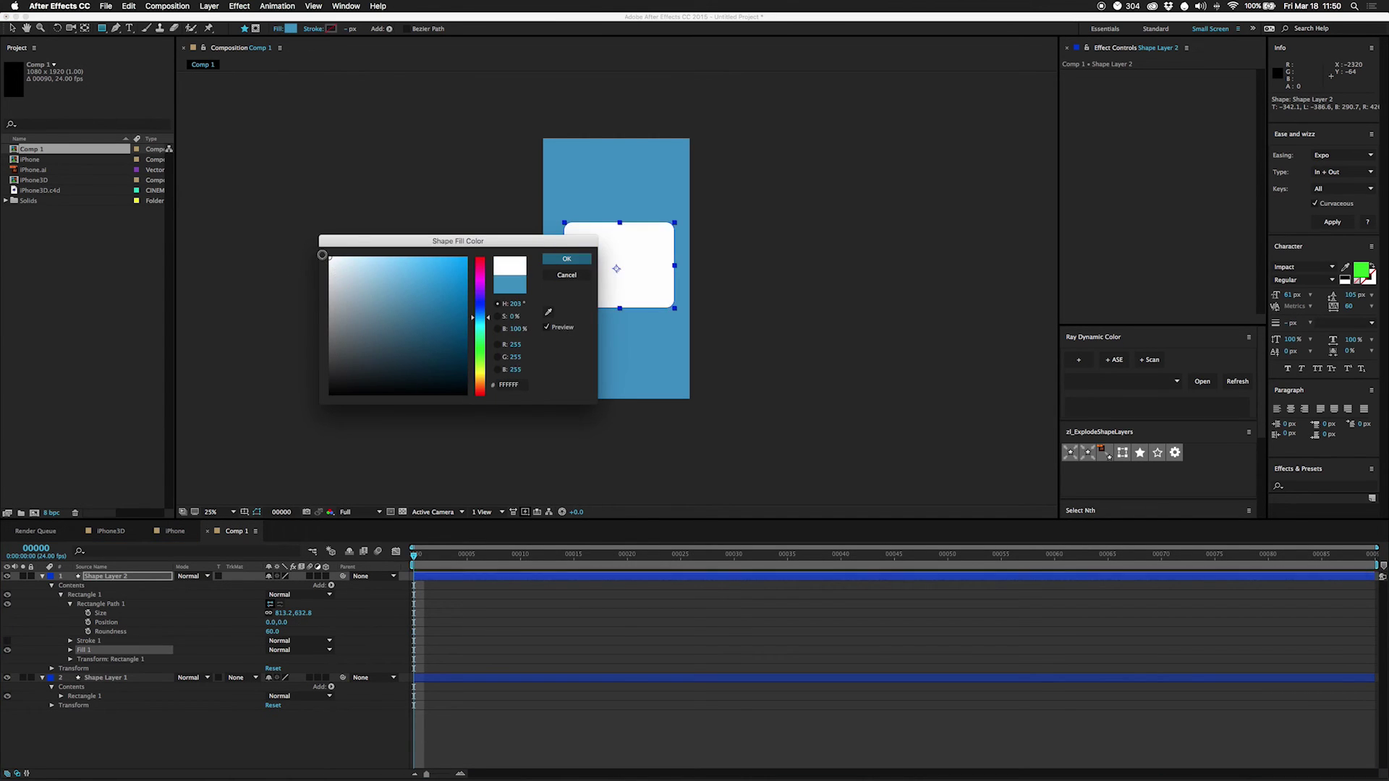
left_click(567, 259)
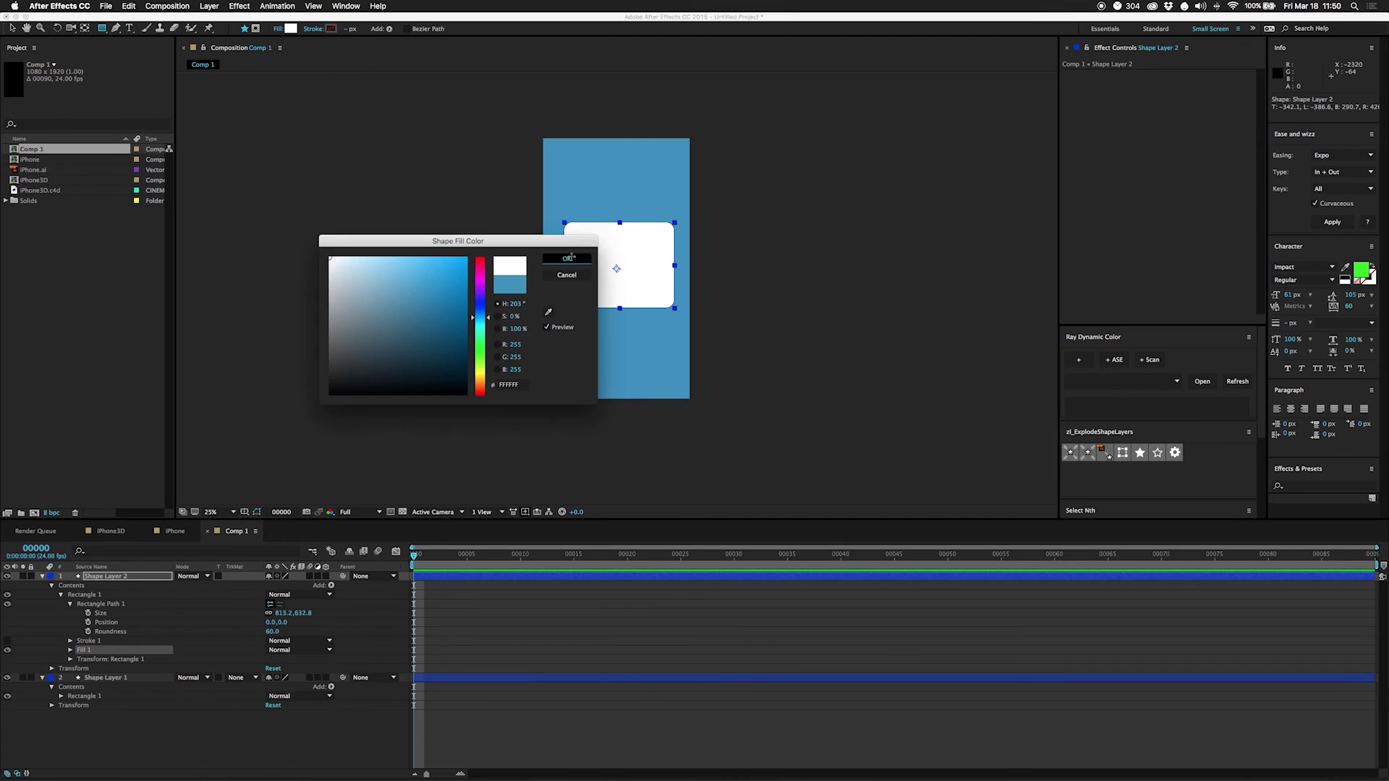
Step: Start a new text layer inside the white card
left_click(79, 739)
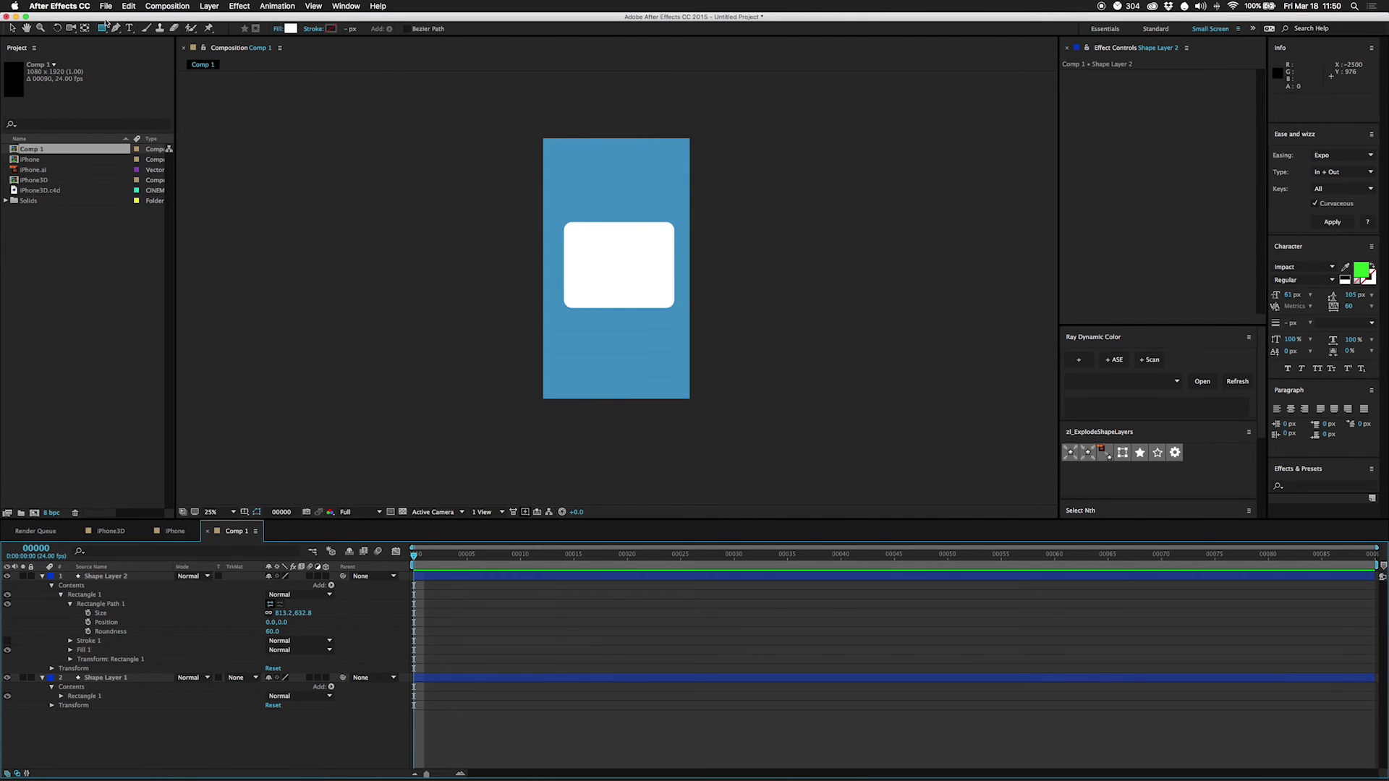
left_click(130, 29)
left_click(597, 277)
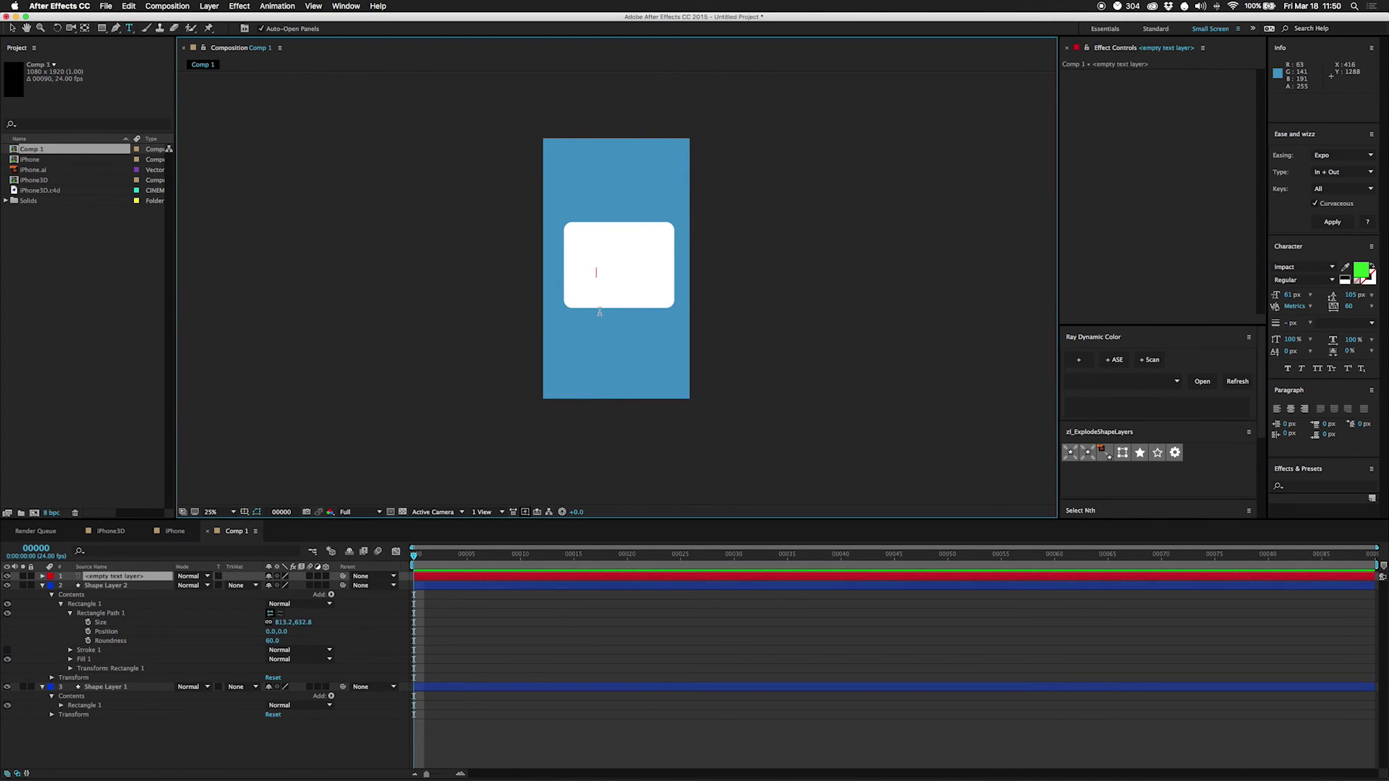
Step: Type HELLO WORLD! and style it blue, 94 px, in the Knockout font
type("HELLO WORLD!")
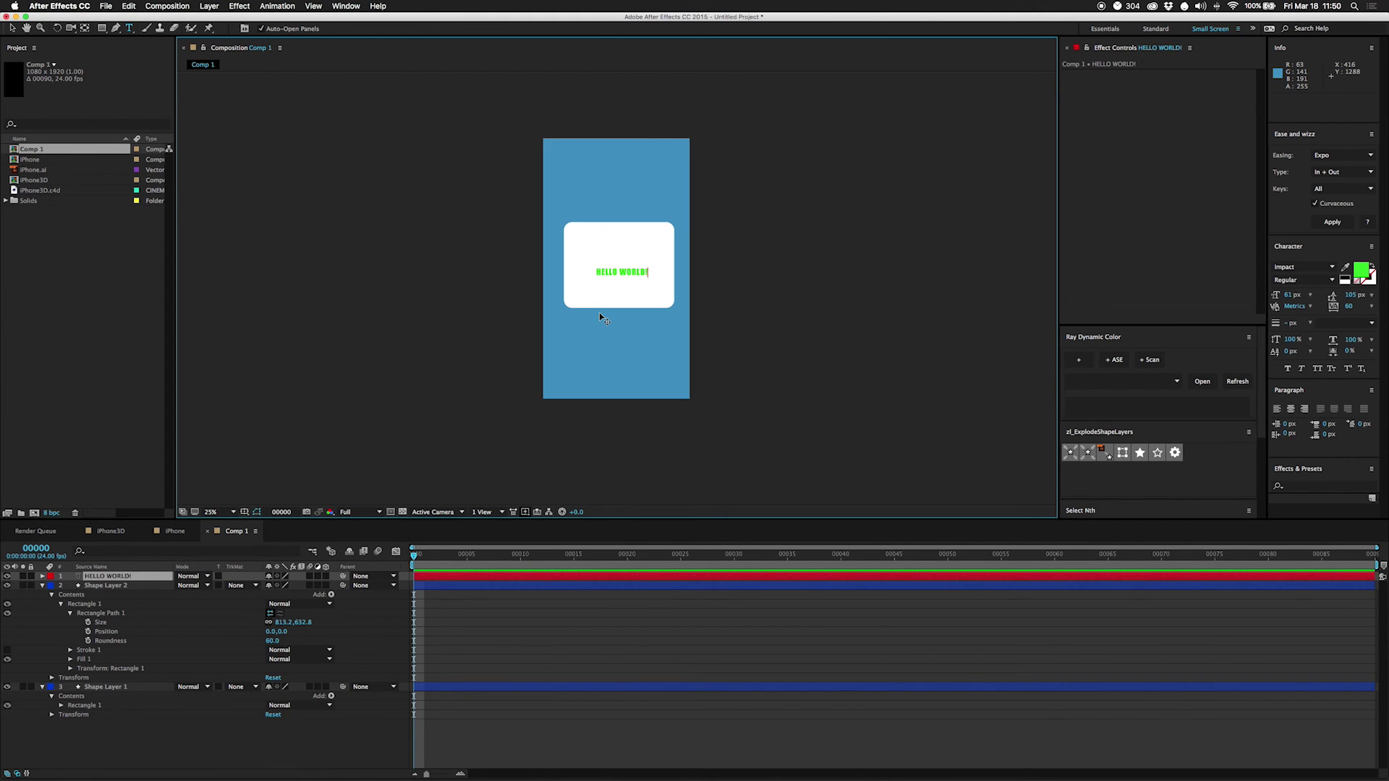
key("super+a")
left_click(1345, 267)
left_click(605, 186)
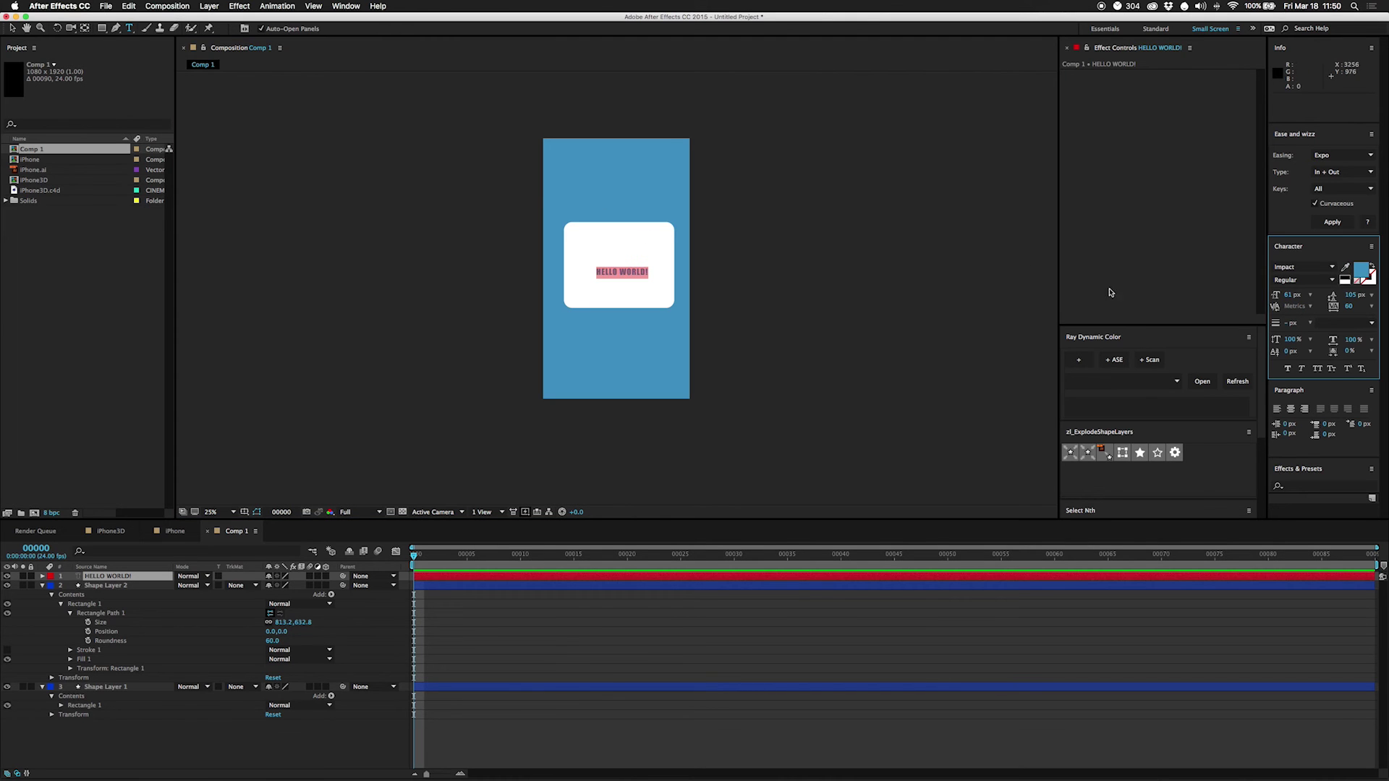
left_click_drag(1288, 295, 1311, 295)
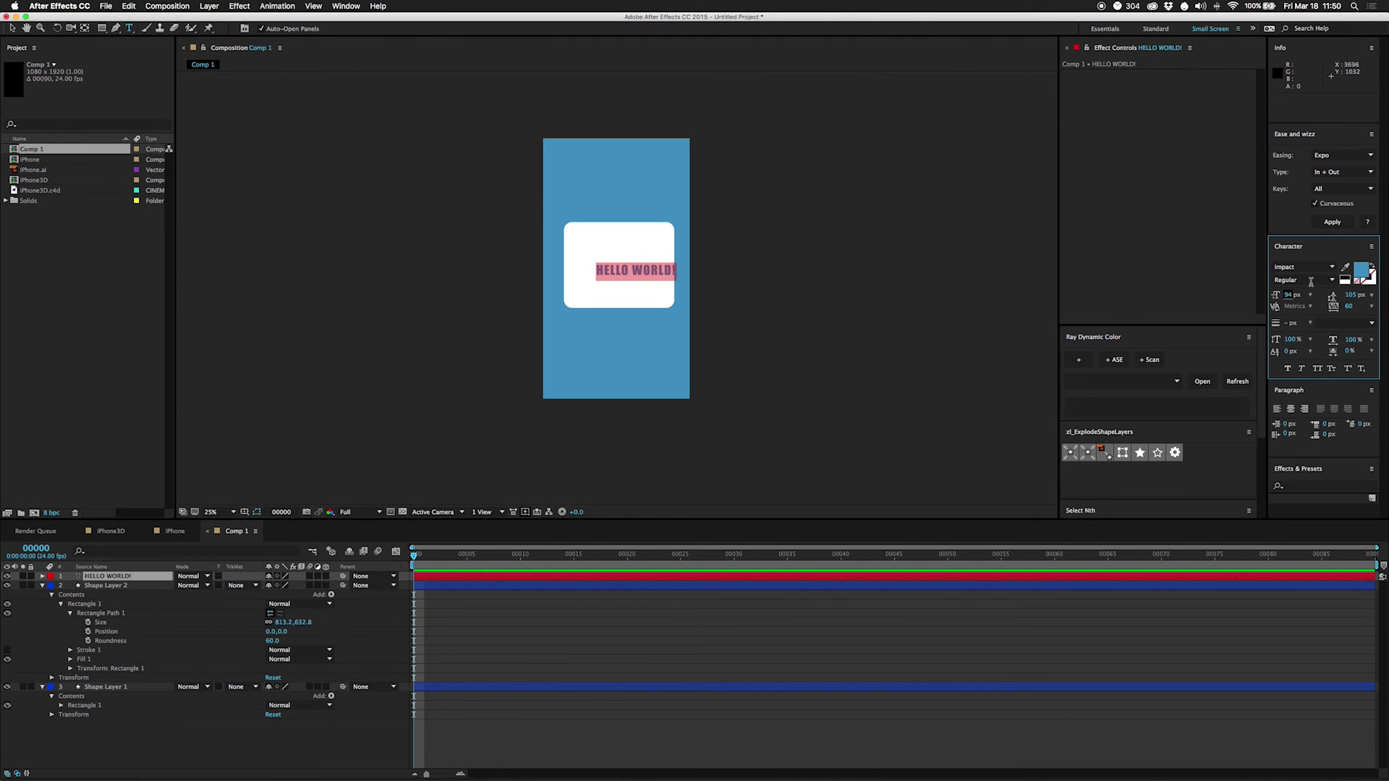
left_click(1335, 267)
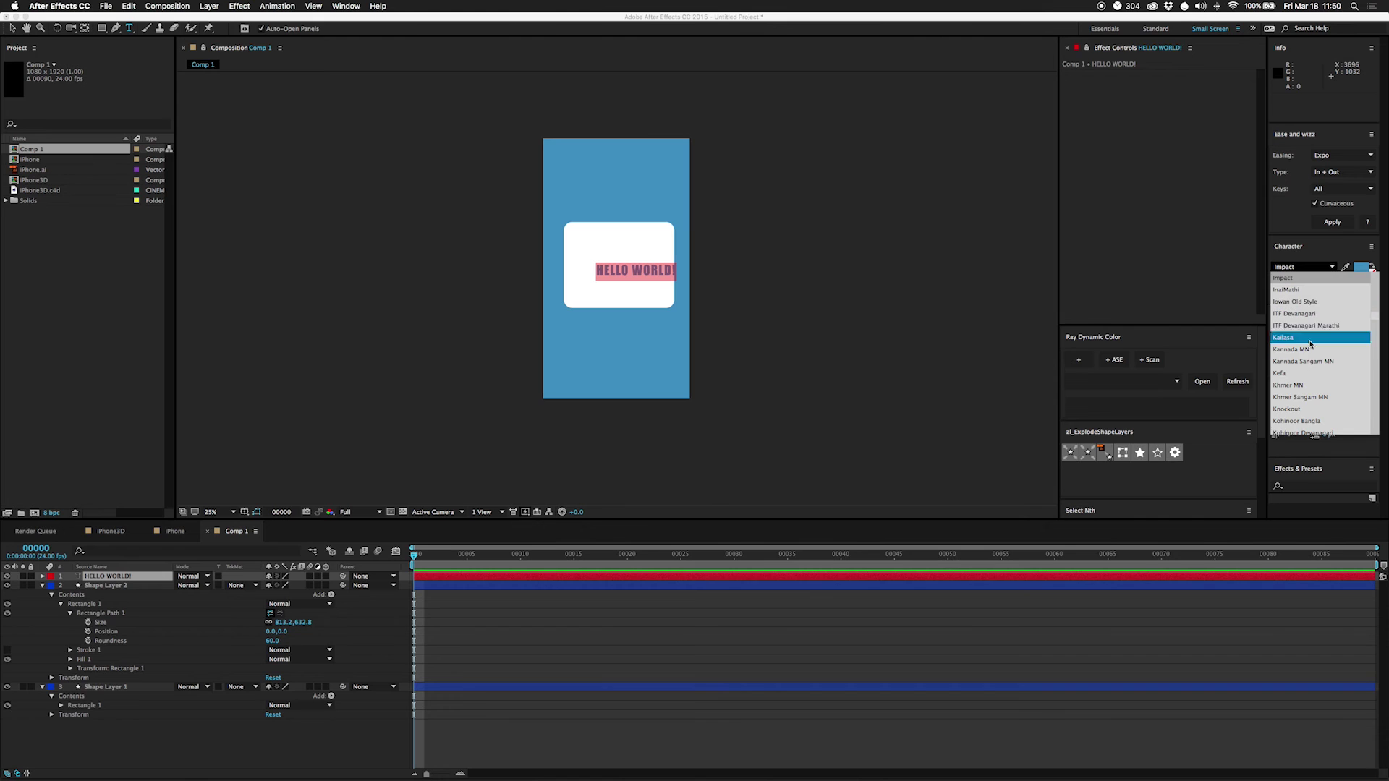
left_click(1331, 410)
Step: Scale the HELLO WORLD! text layer up to 150% and deselect it
left_click(12, 28)
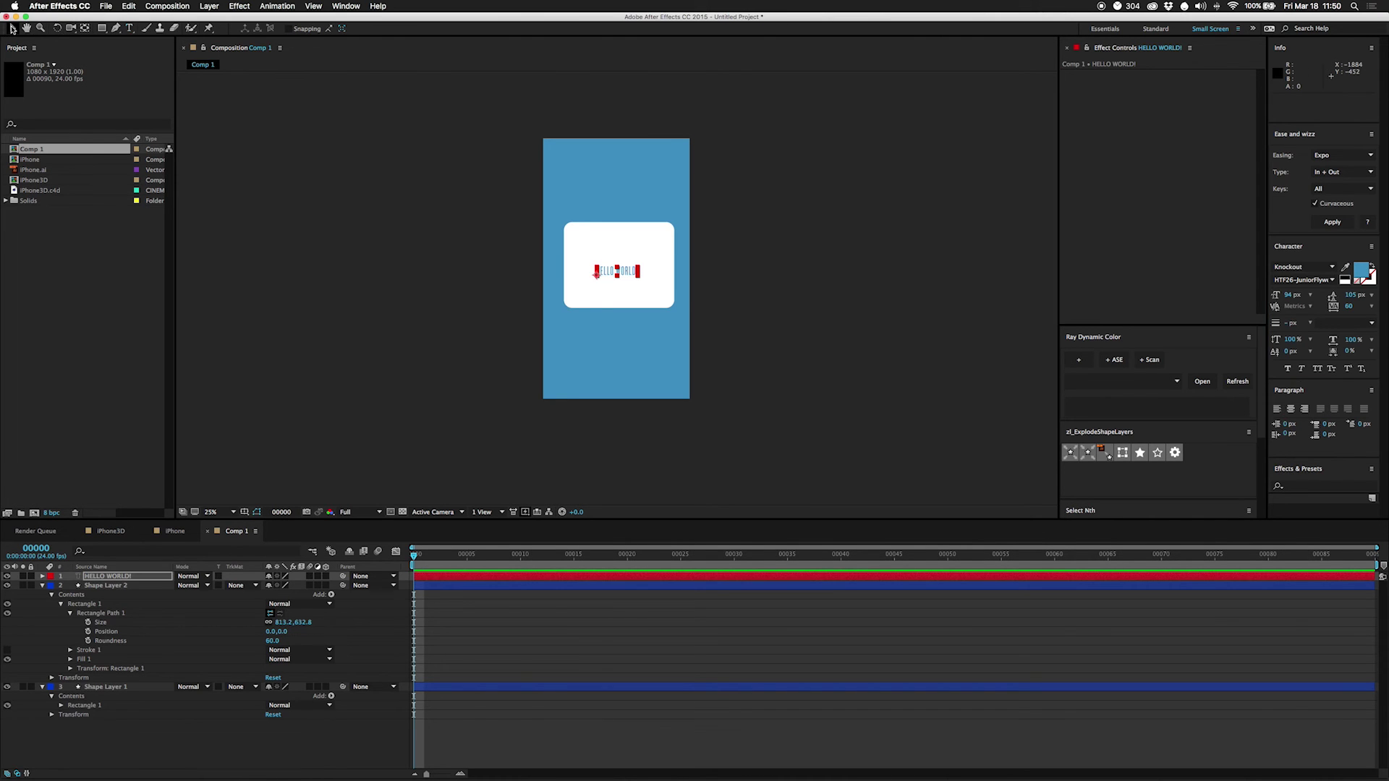
mouse_move(640, 279)
left_mouse_down()
mouse_move(661, 245)
mouse_move(707, 224)
mouse_move(702, 260)
mouse_move(627, 272)
mouse_move(656, 261)
mouse_move(644, 265)
left_mouse_up()
key("F2")
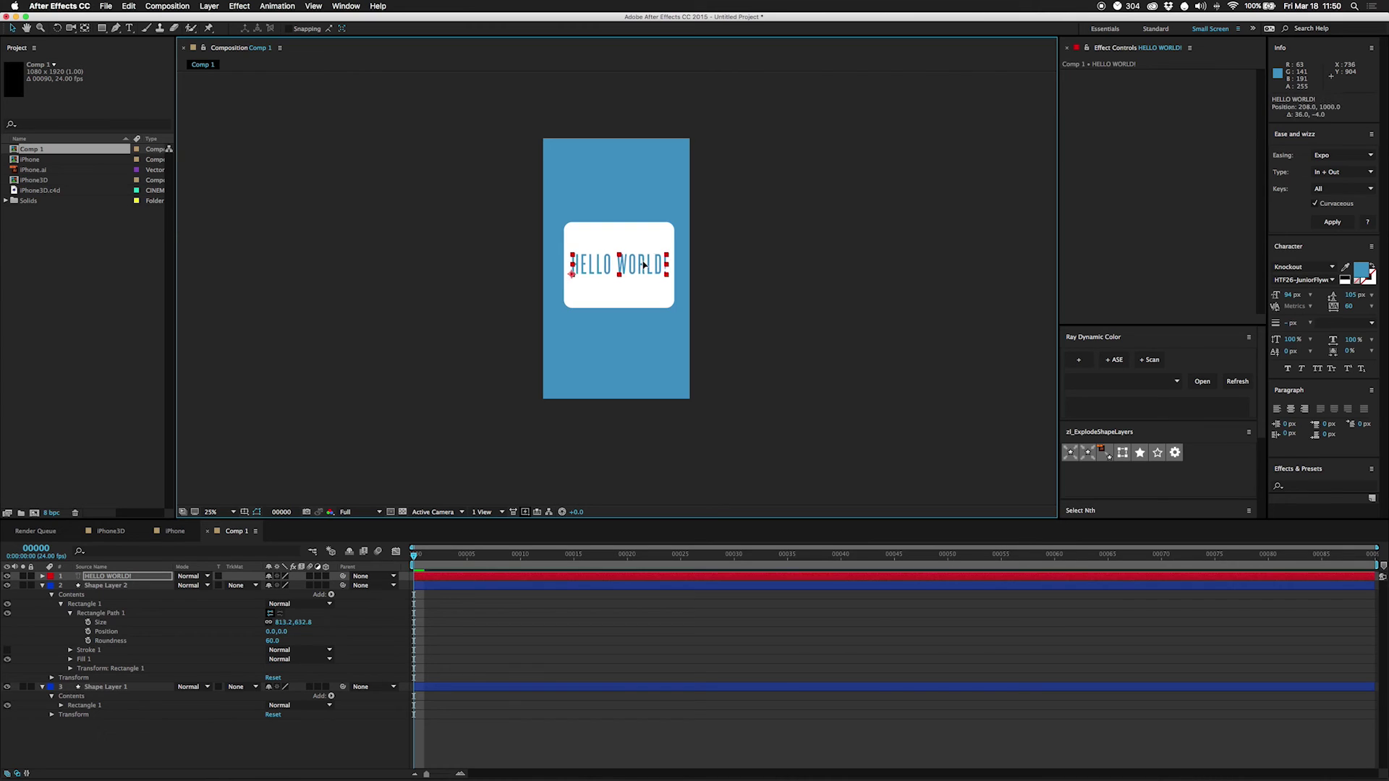
left_click(225, 742)
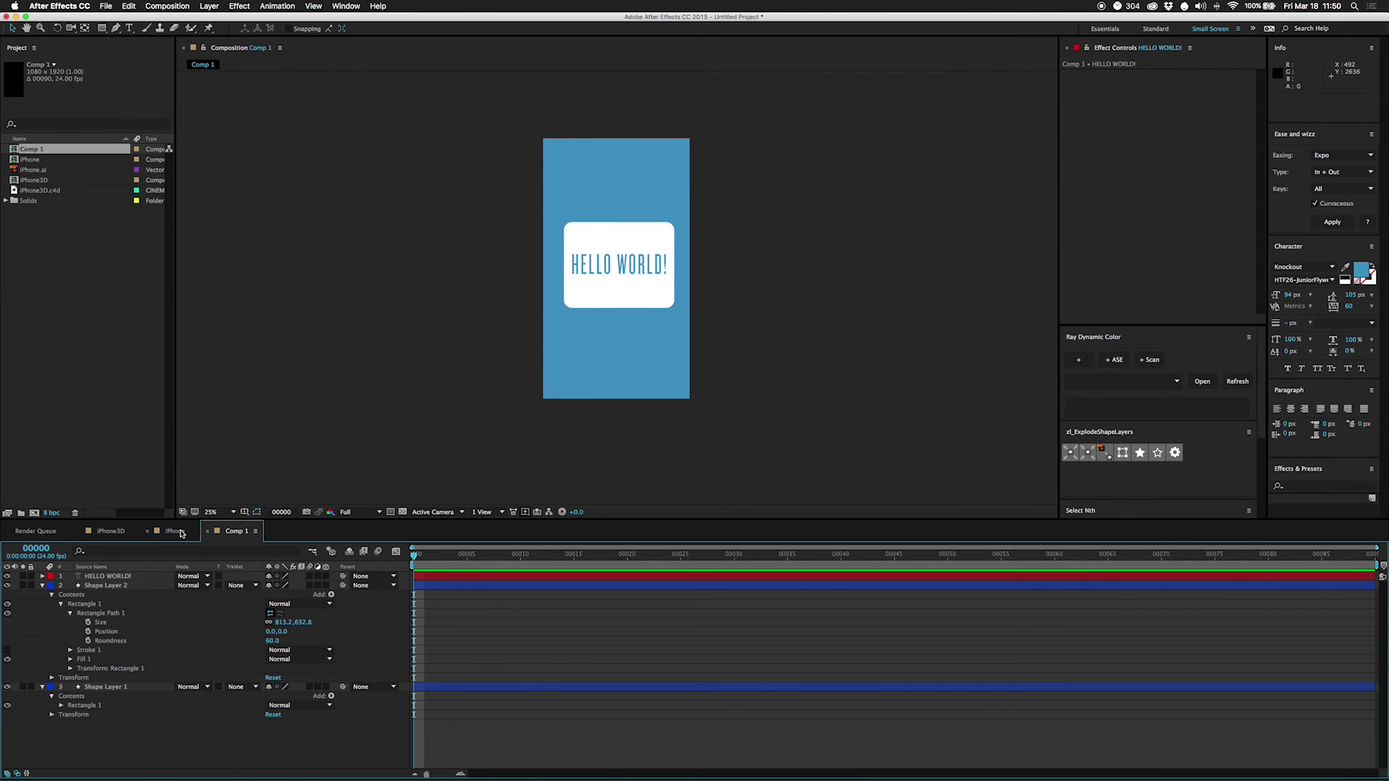
Step: Apply Effect > Perspective > Drop Shadow to the white card layer
left_click(105, 586)
left_click(243, 11)
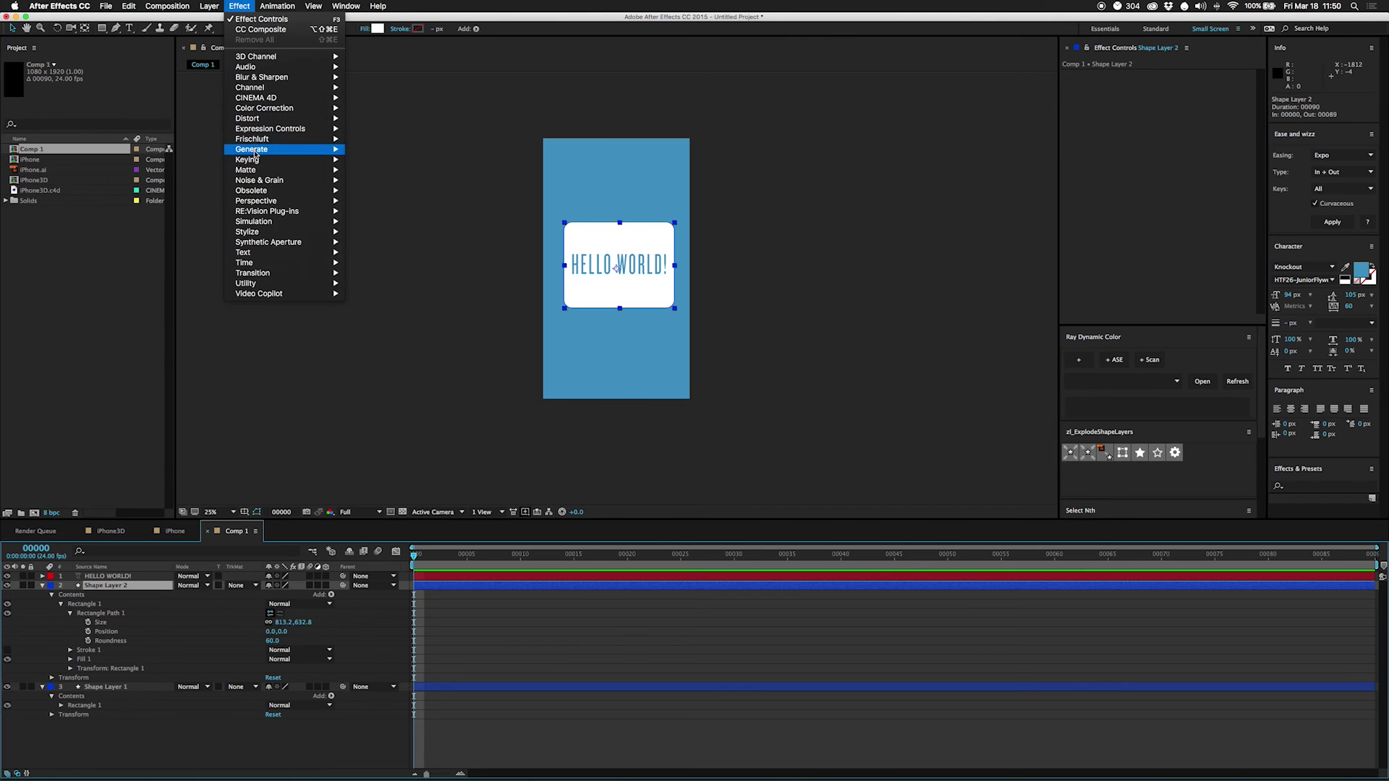
mouse_move(260, 203)
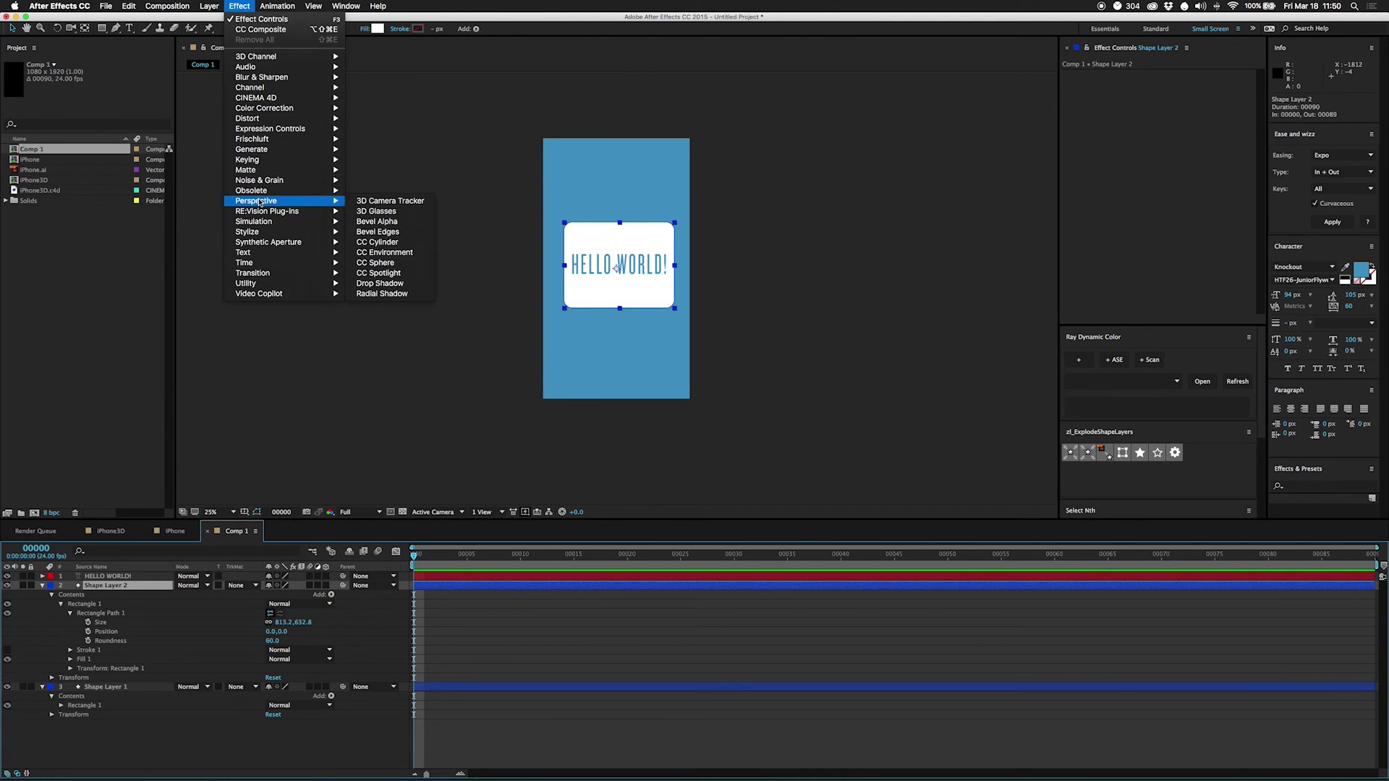
left_click(380, 283)
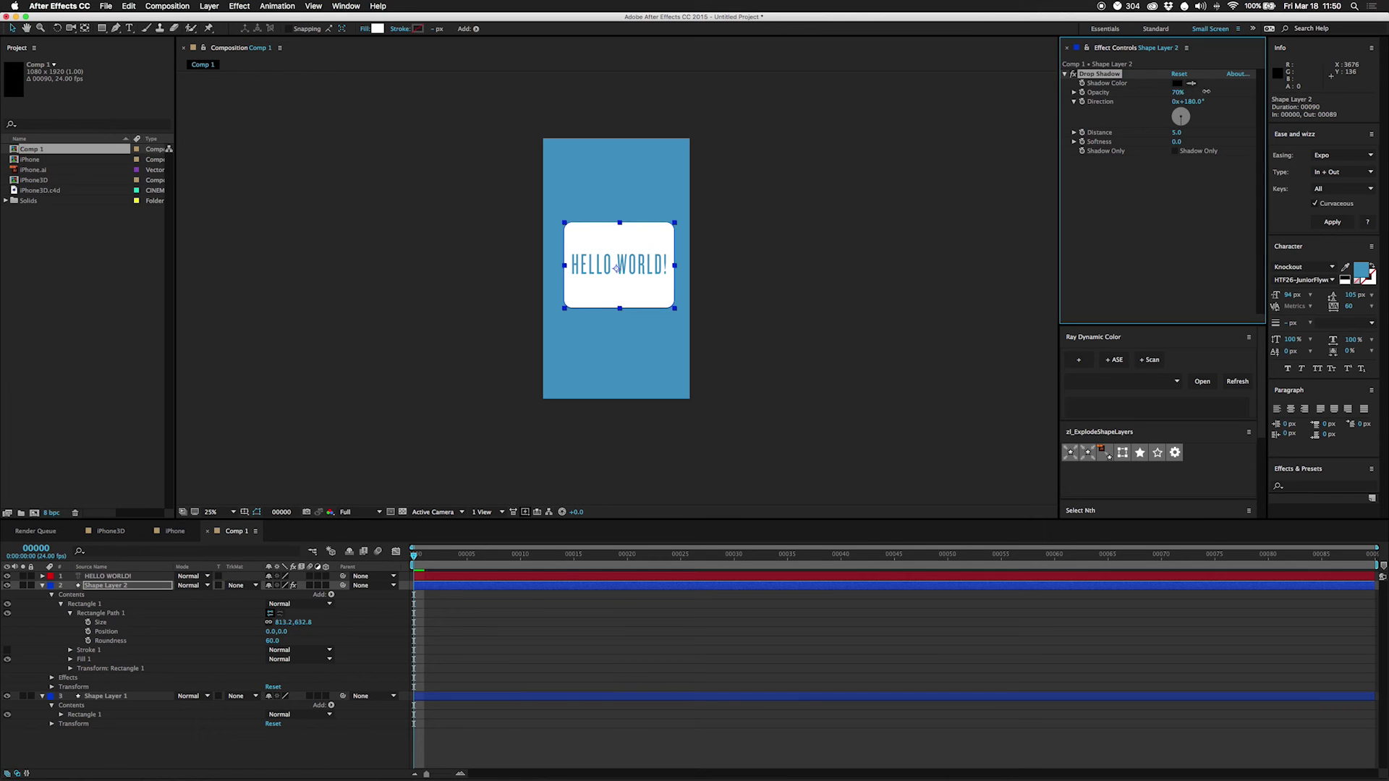
Step: Set the shadow's distance to 54, opacity to 10% and softness to 26
mouse_move(1178, 133)
left_mouse_down()
mouse_move(1205, 133)
mouse_move(1173, 143)
left_mouse_up()
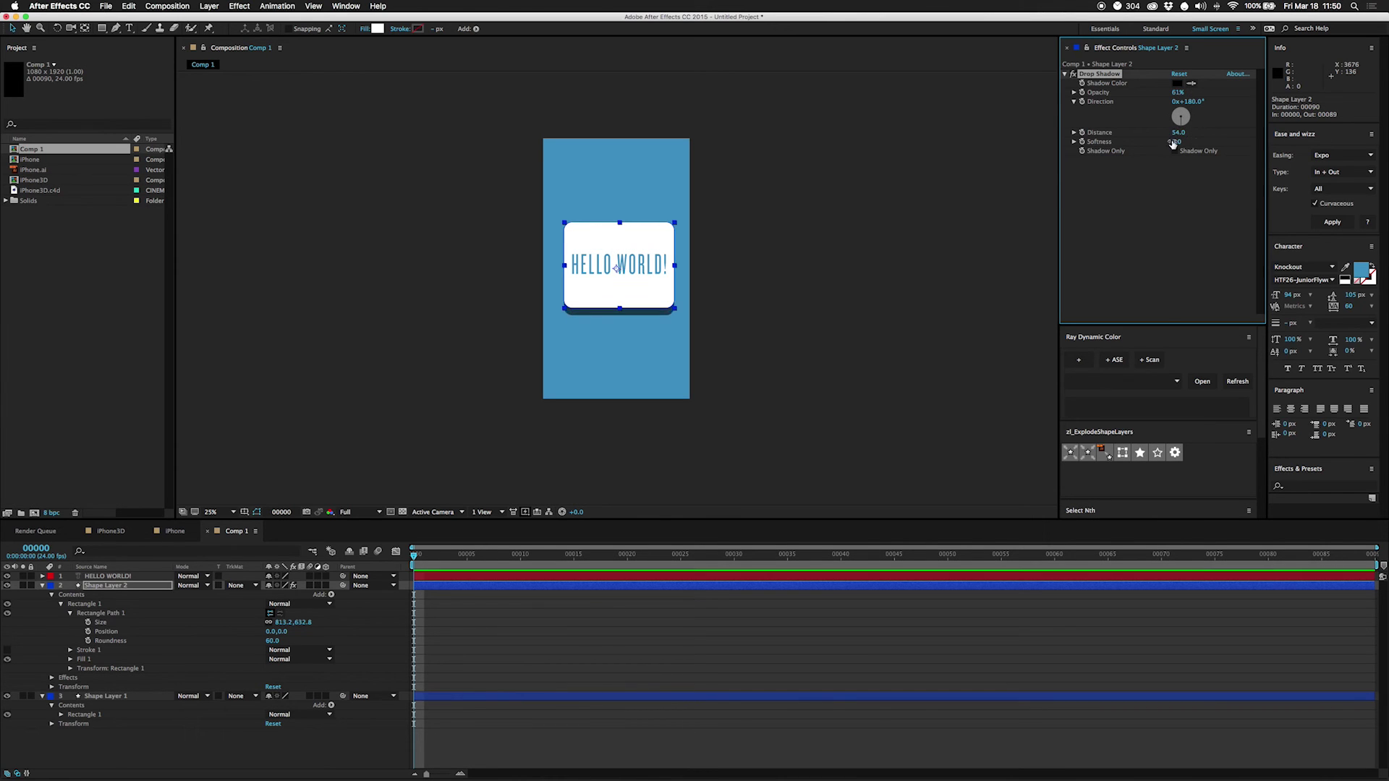
left_click(1180, 93)
left_click(1174, 93)
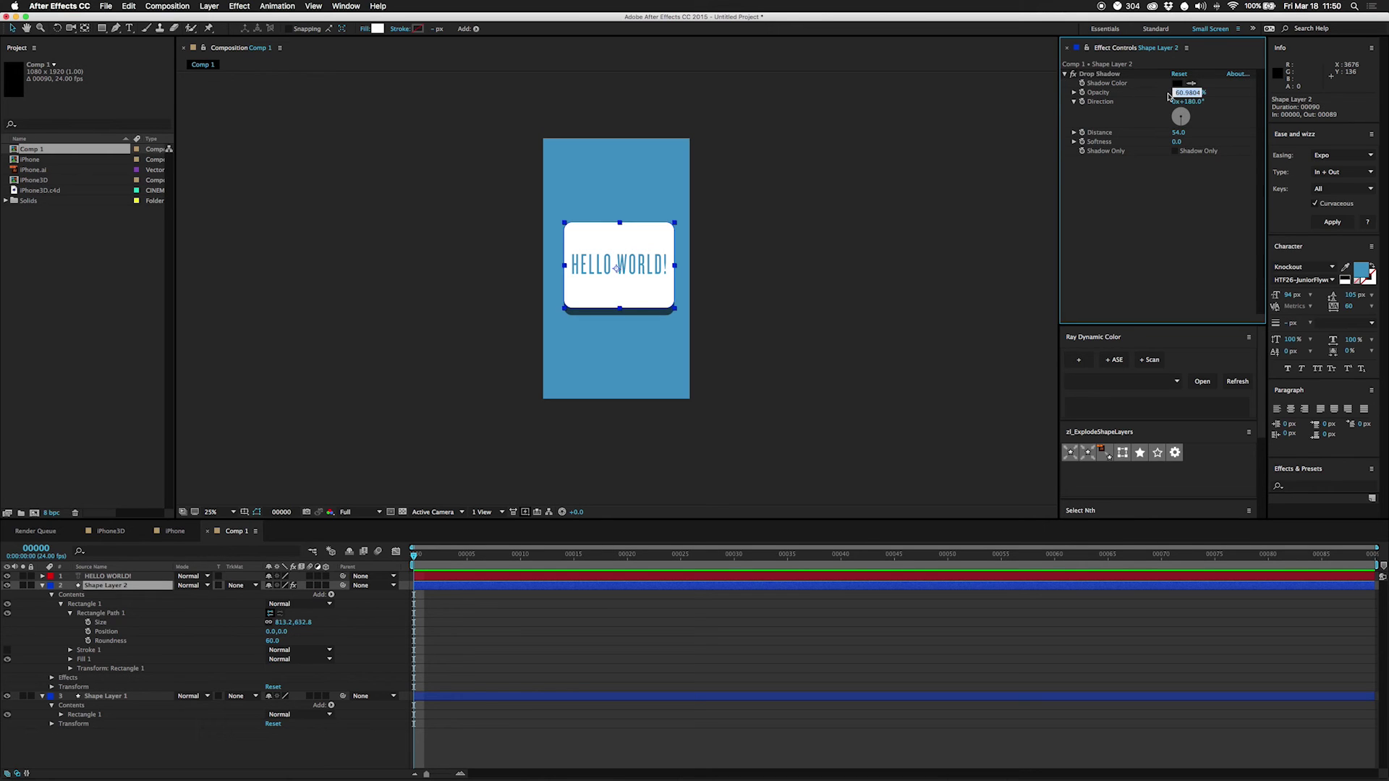
type("10")
key("Return")
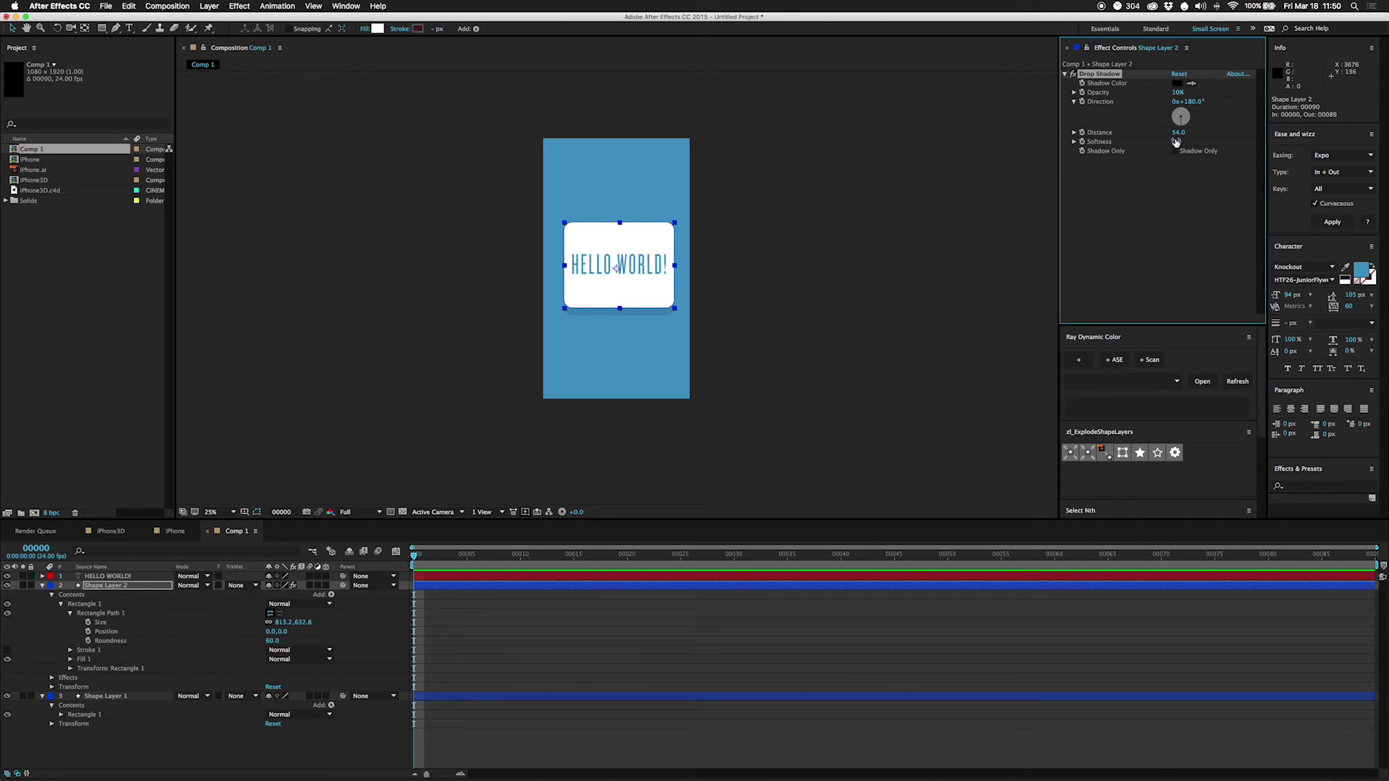
left_click_drag(1180, 142, 1187, 143)
left_click(416, 716)
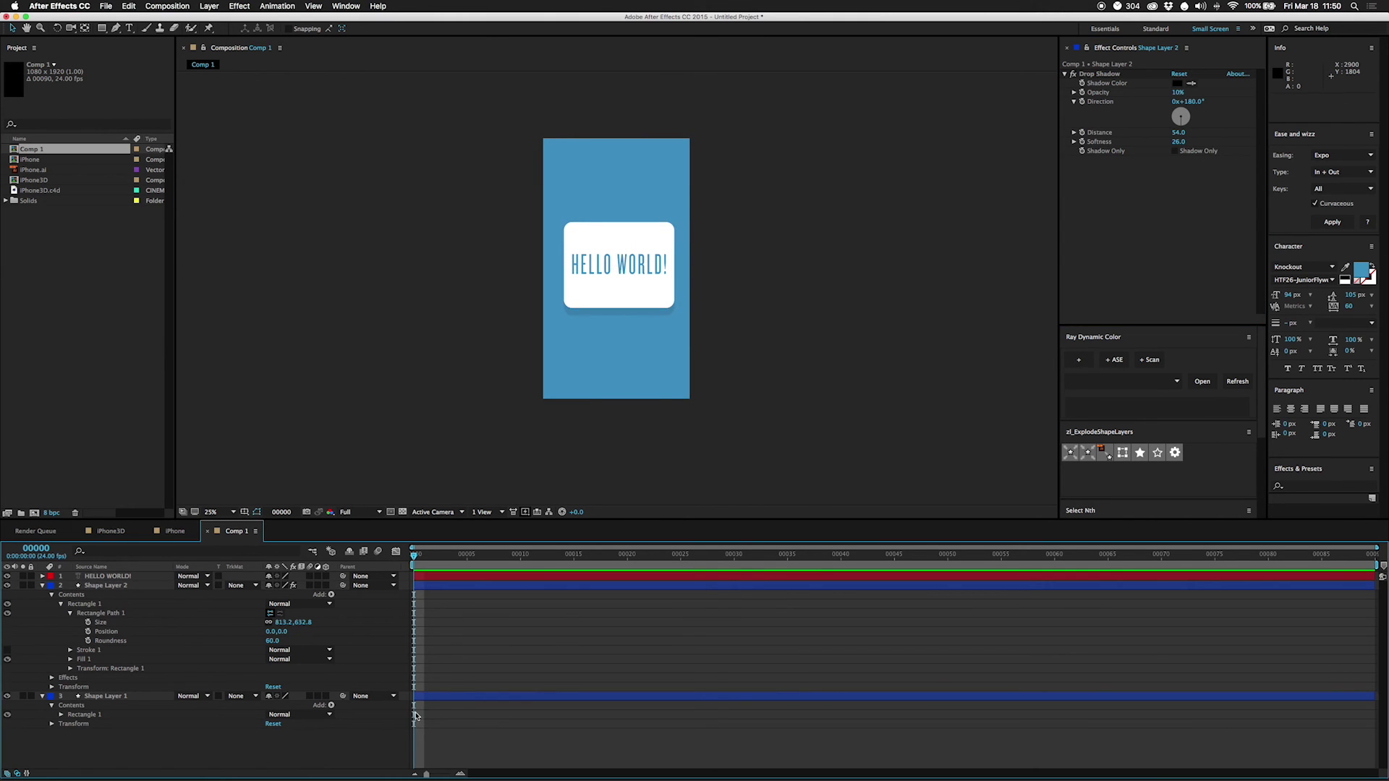
Step: Place Comp 1 into the iPhone comp and rename it Screen
left_click(173, 532)
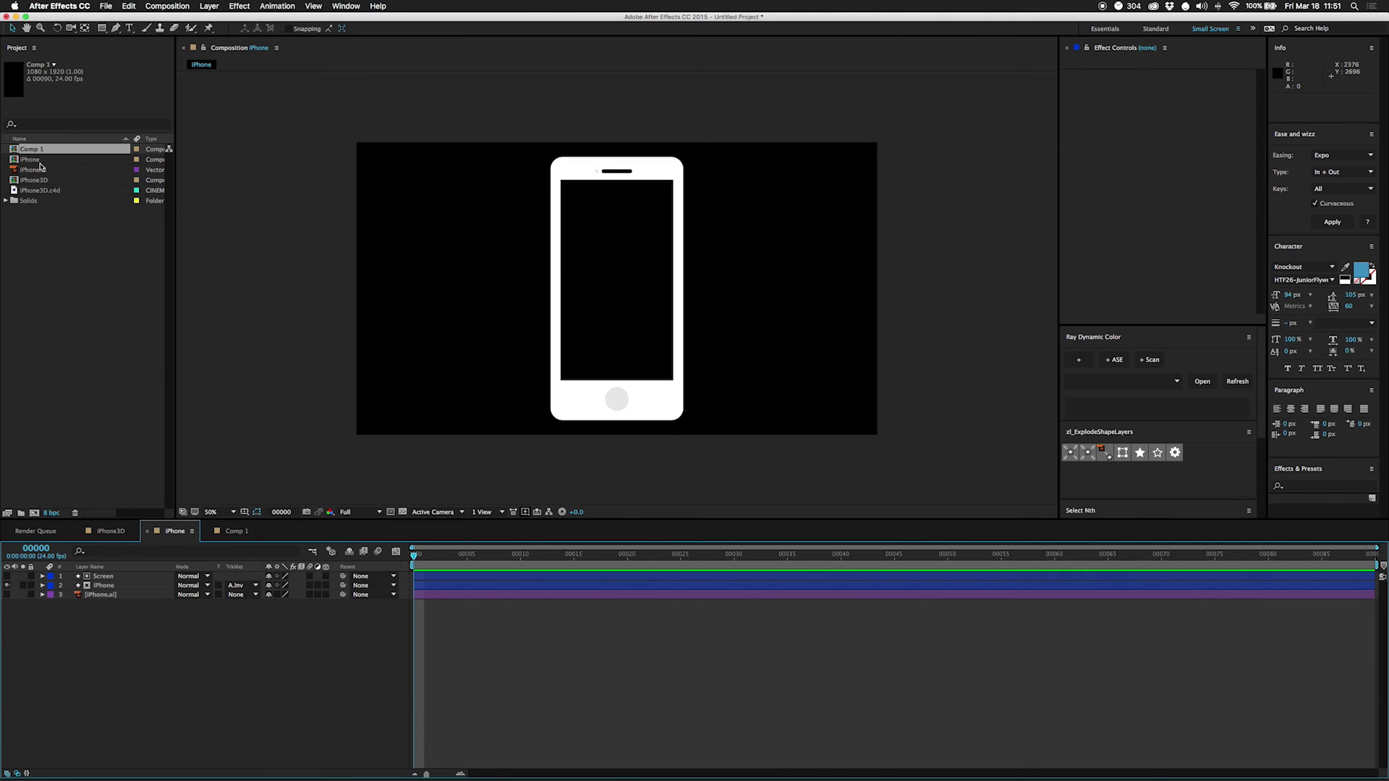
left_click_drag(15, 149, 103, 590)
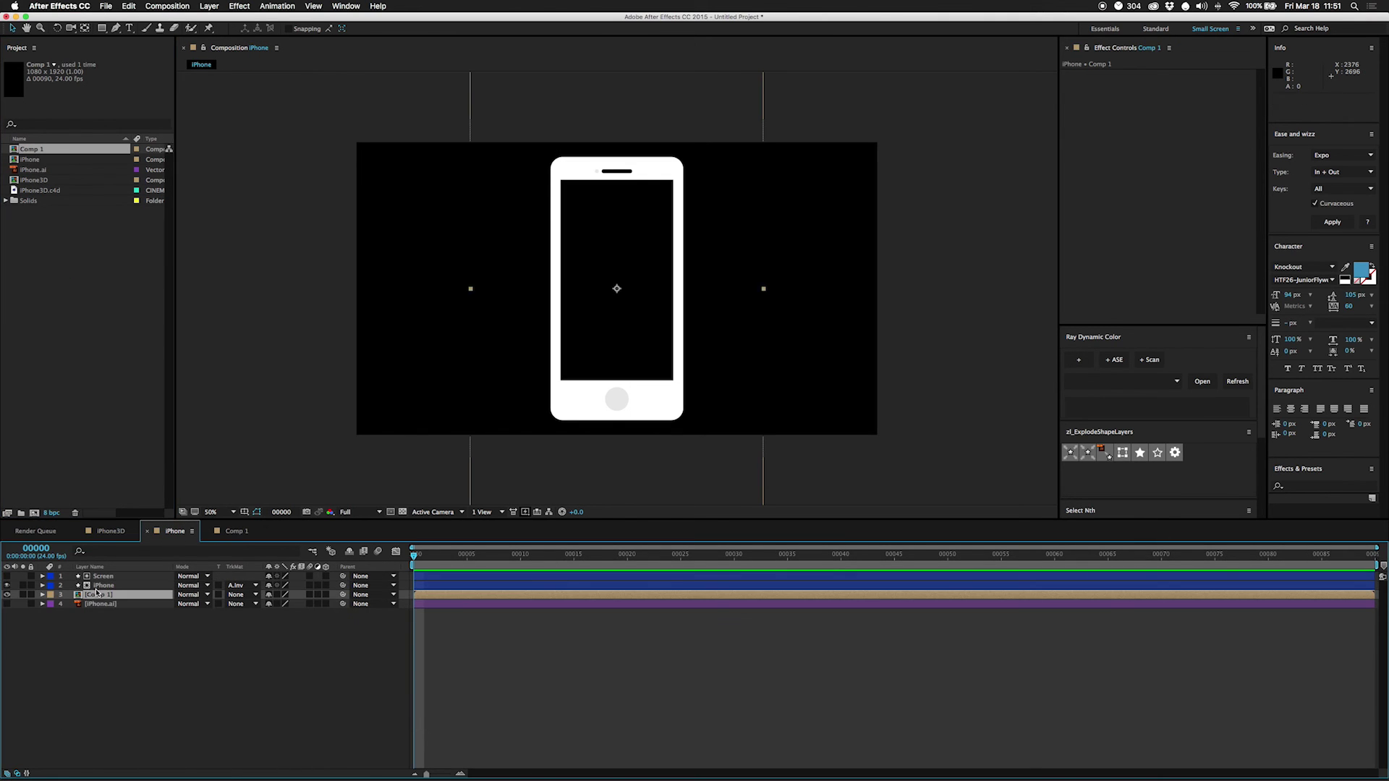
left_click(28, 150)
key("Return")
type("Screen")
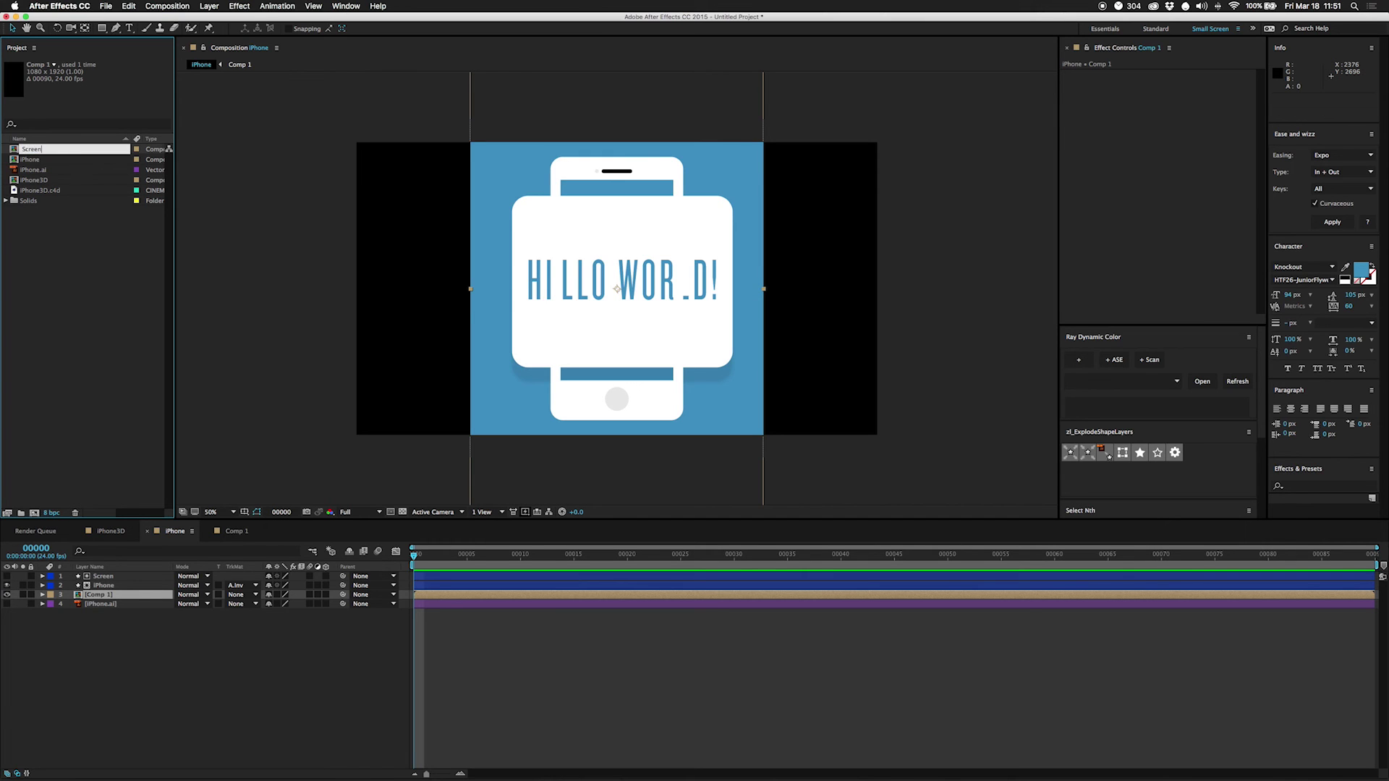
key("Return")
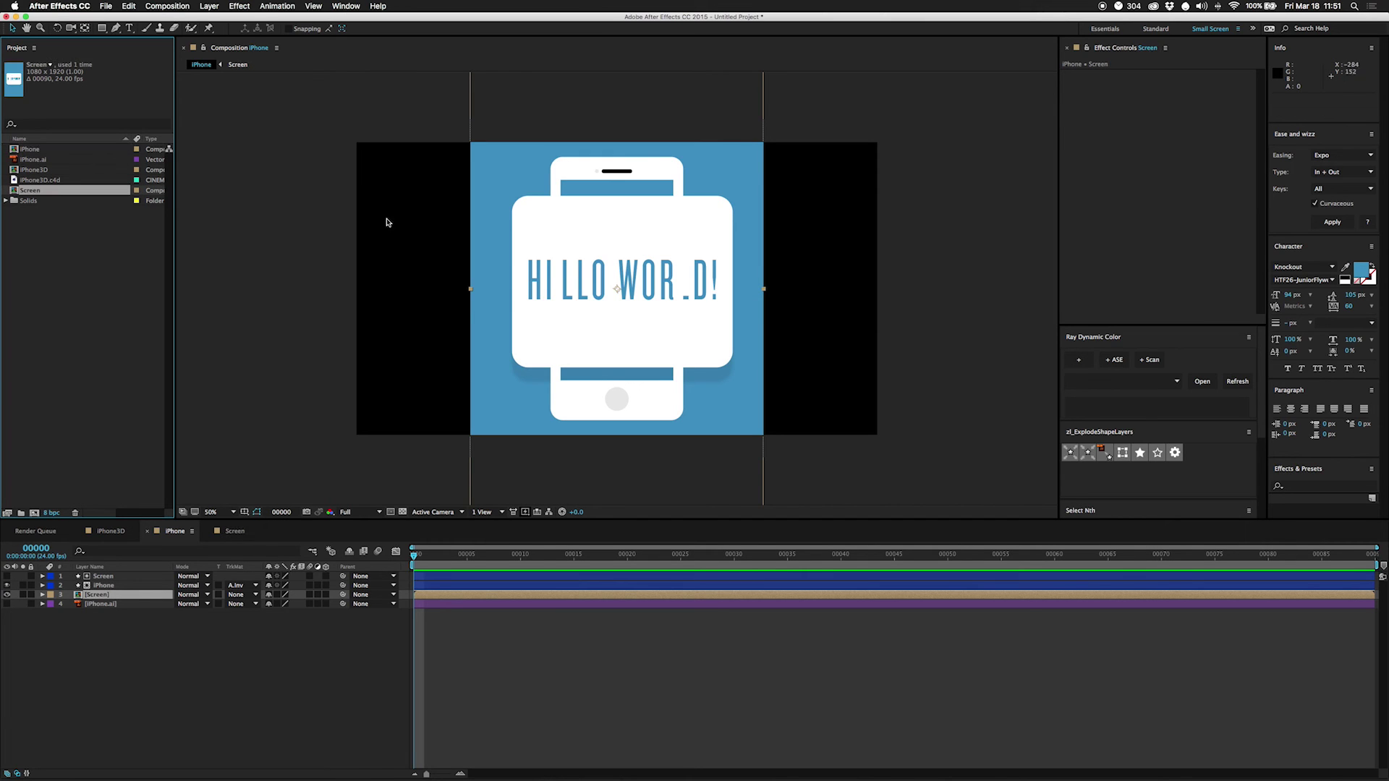
Step: Scale the Screen layer to 39% and nudge it up about 24 px inside the phone
left_click(378, 551)
left_click(109, 595)
key("s")
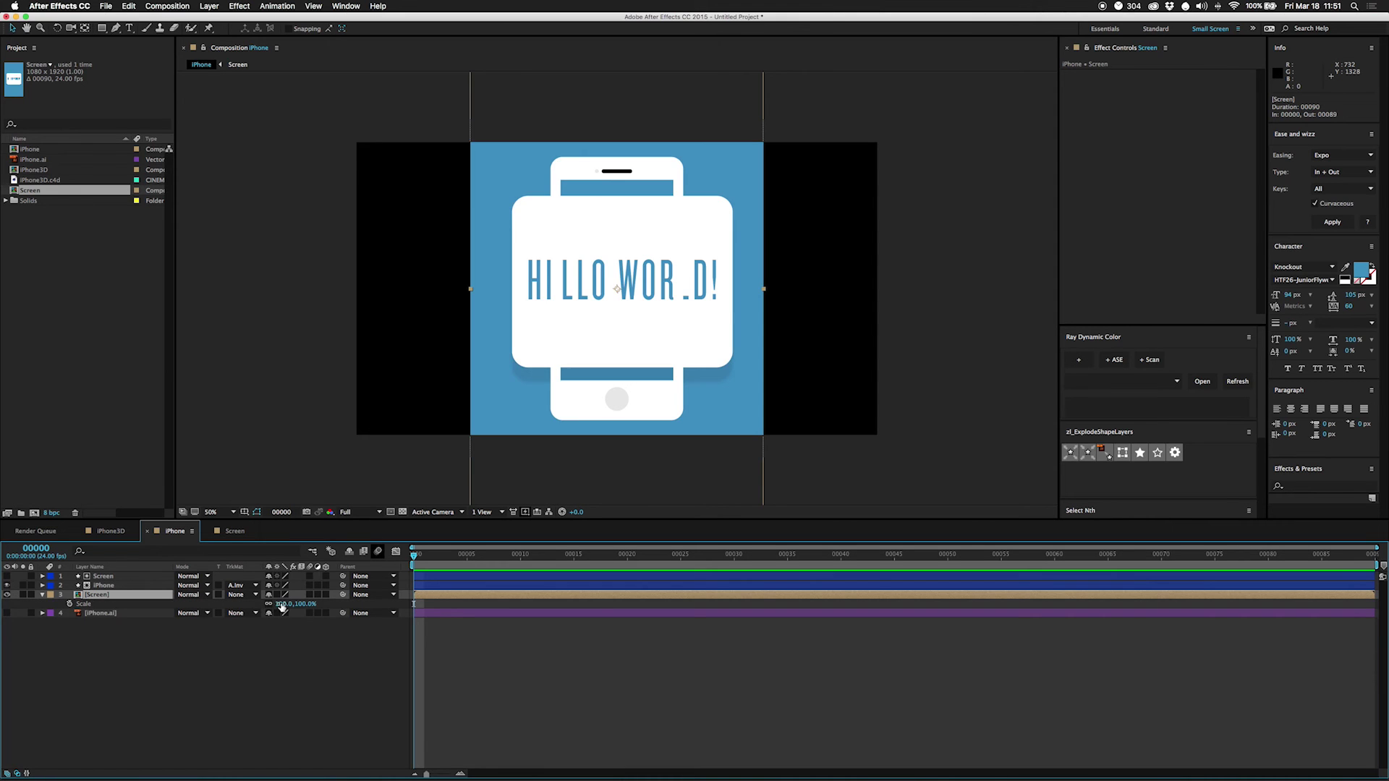
left_click_drag(286, 604, 247, 614)
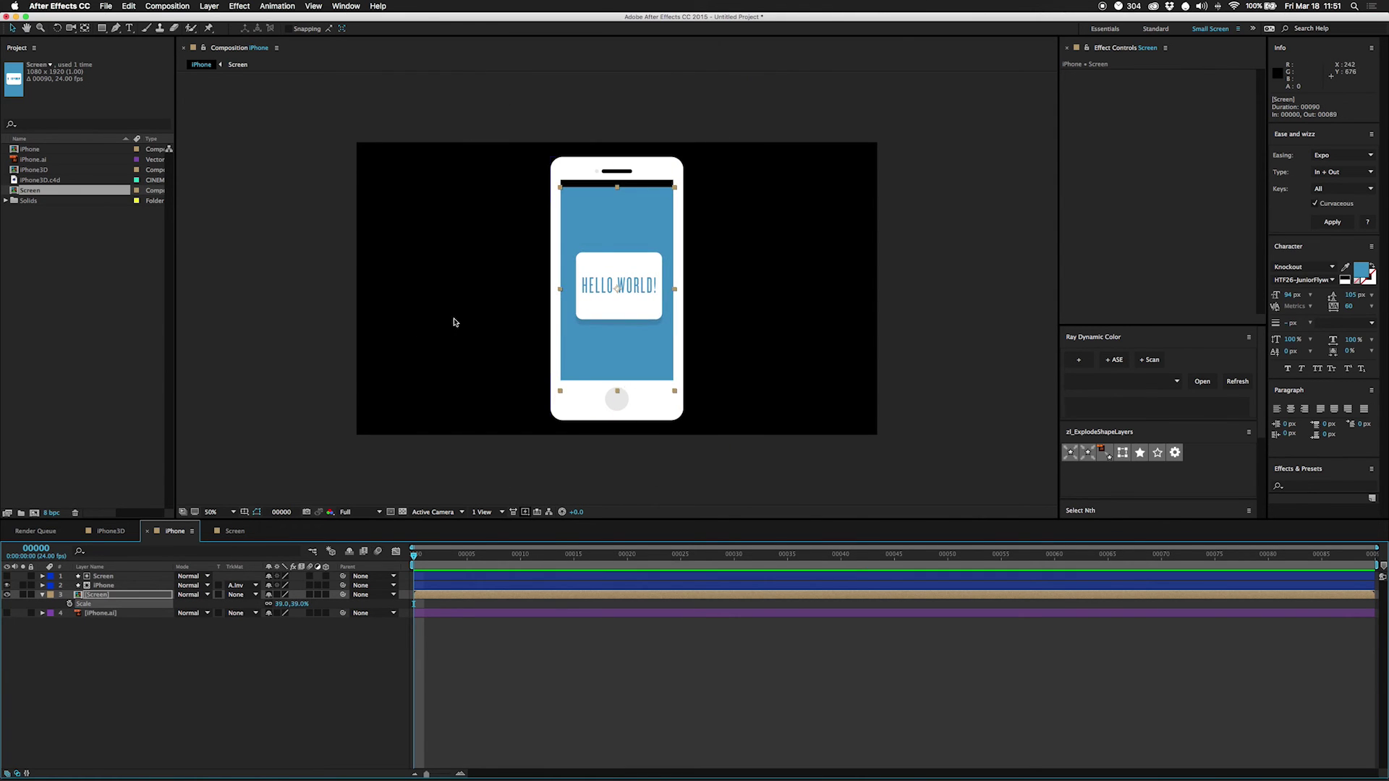
left_click_drag(605, 241, 606, 231)
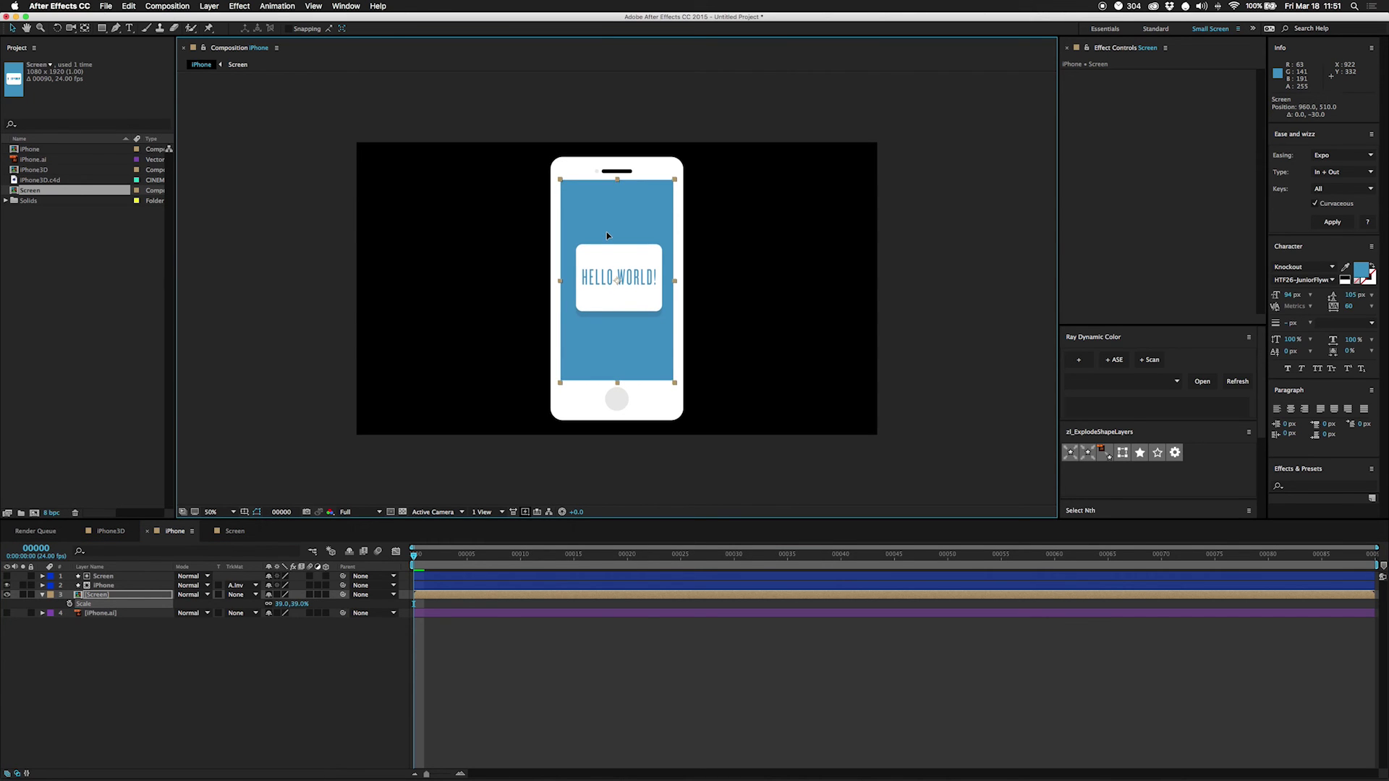
left_click(353, 679)
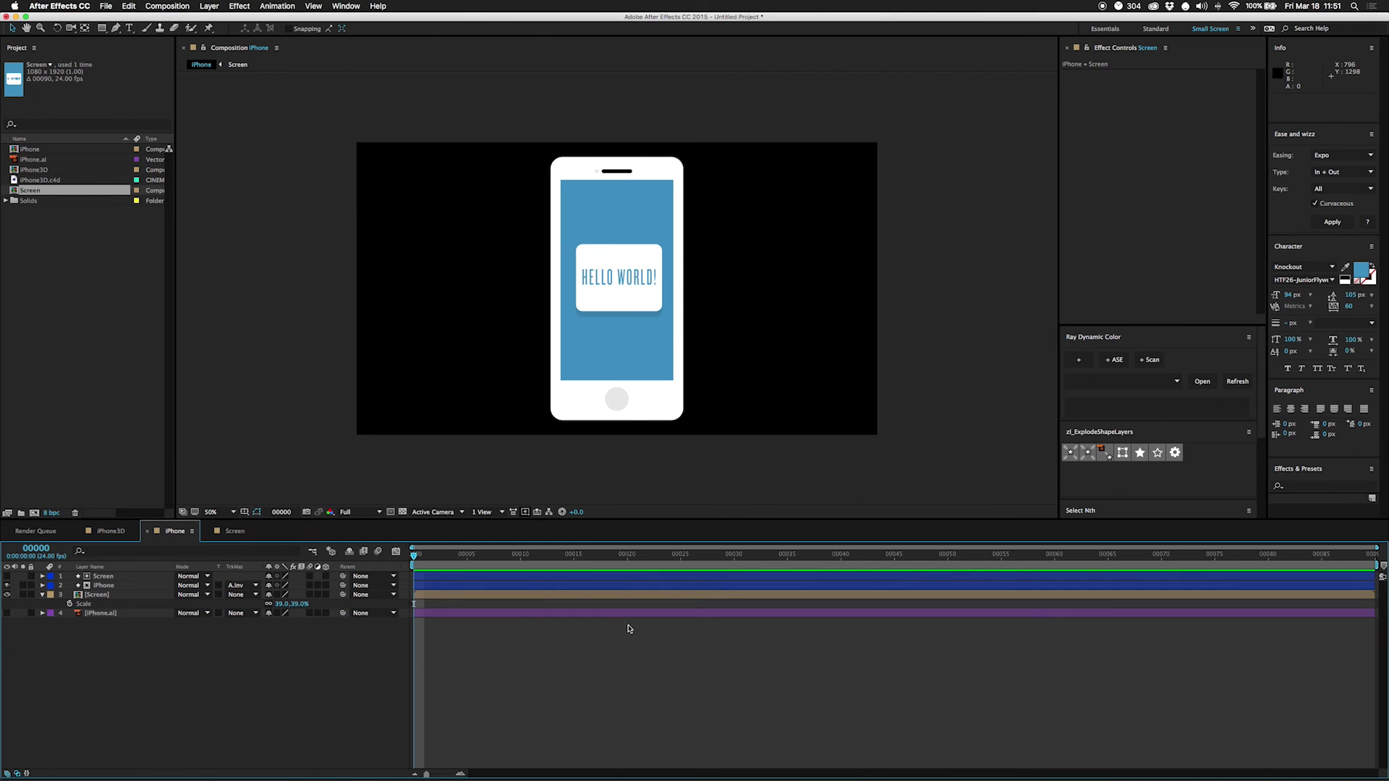
Step: Add the iPhone comp to iPhone3D as a 3D layer parented to Front Null
left_click(111, 531)
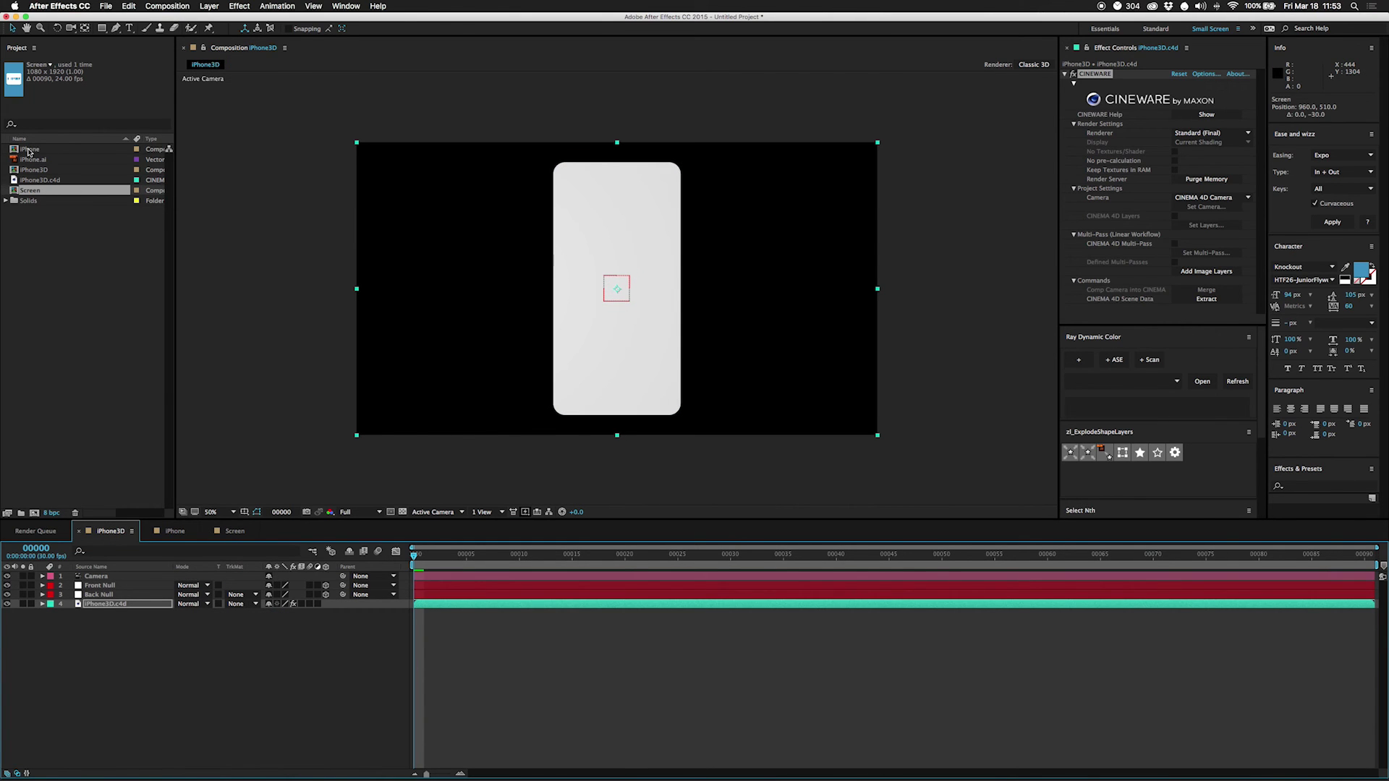
left_click_drag(29, 152, 107, 577)
left_click(326, 577)
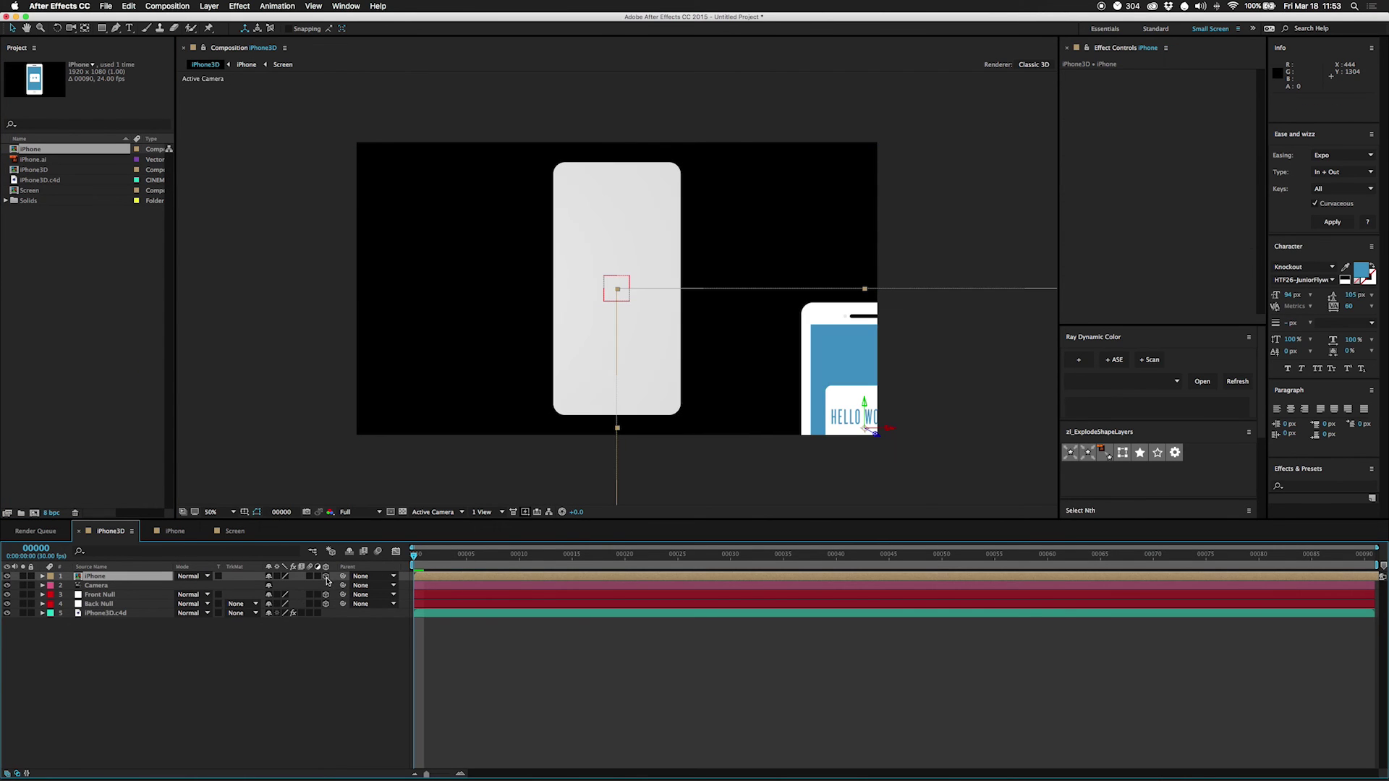
left_click_drag(345, 578, 103, 596)
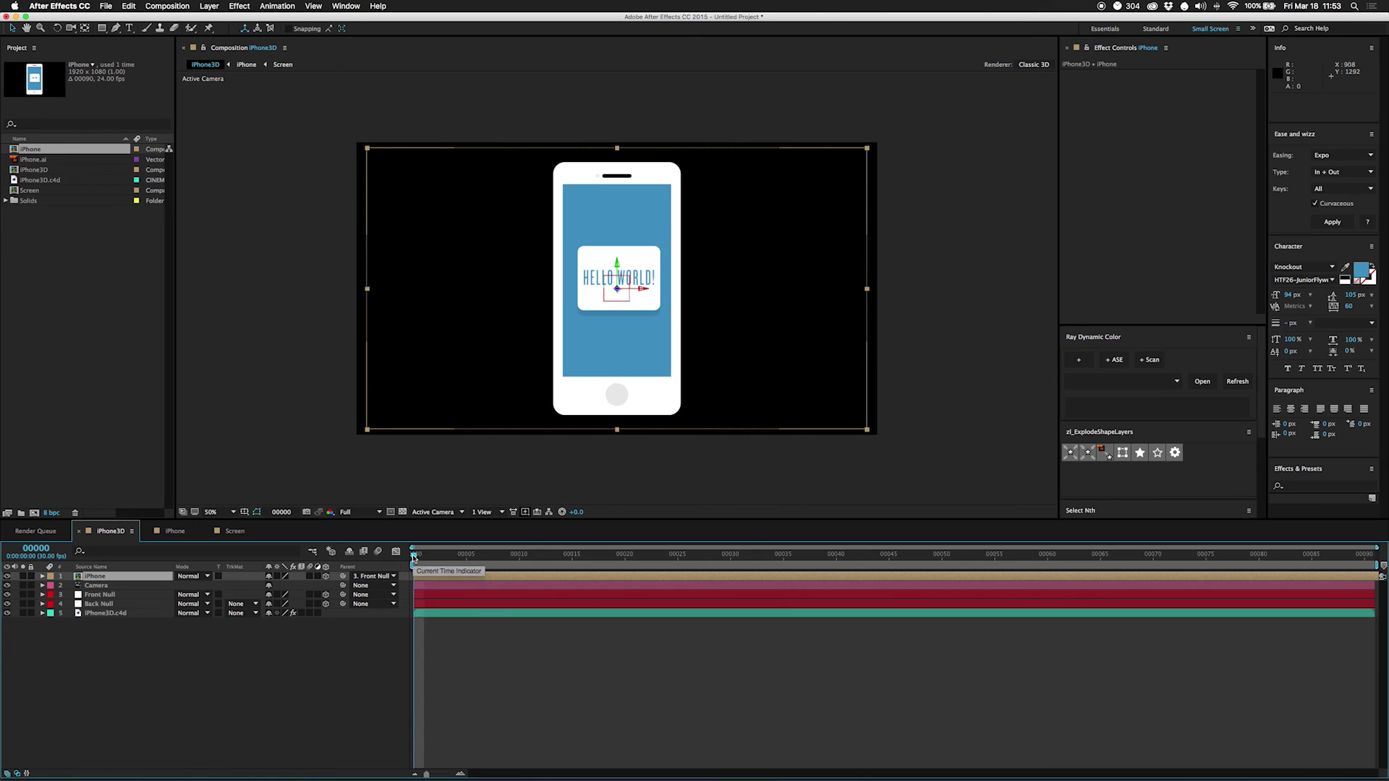
left_click_drag(414, 568, 890, 583)
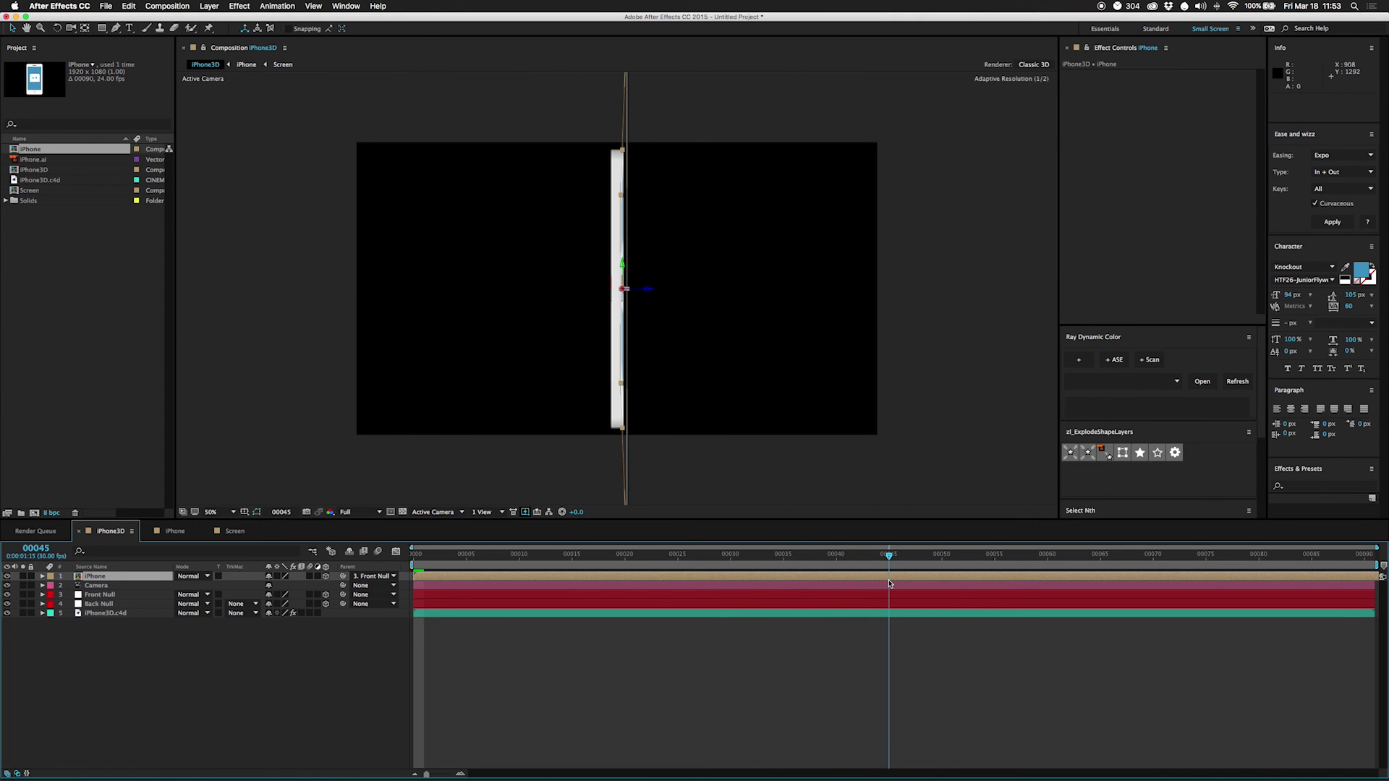
Step: Trim the iPhone layer to end at frame 44 with Alt+] and review the rotation
left_click(303, 652)
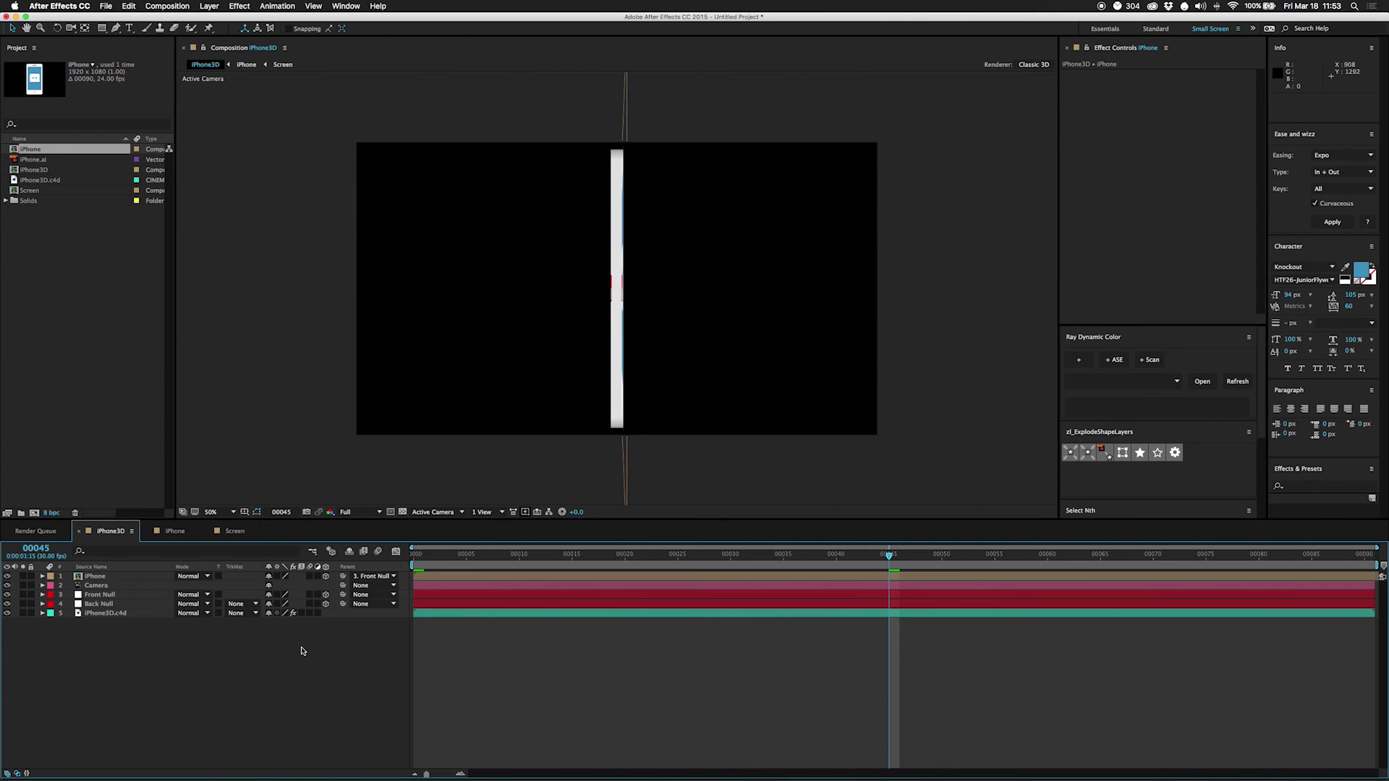
key("Page_Up")
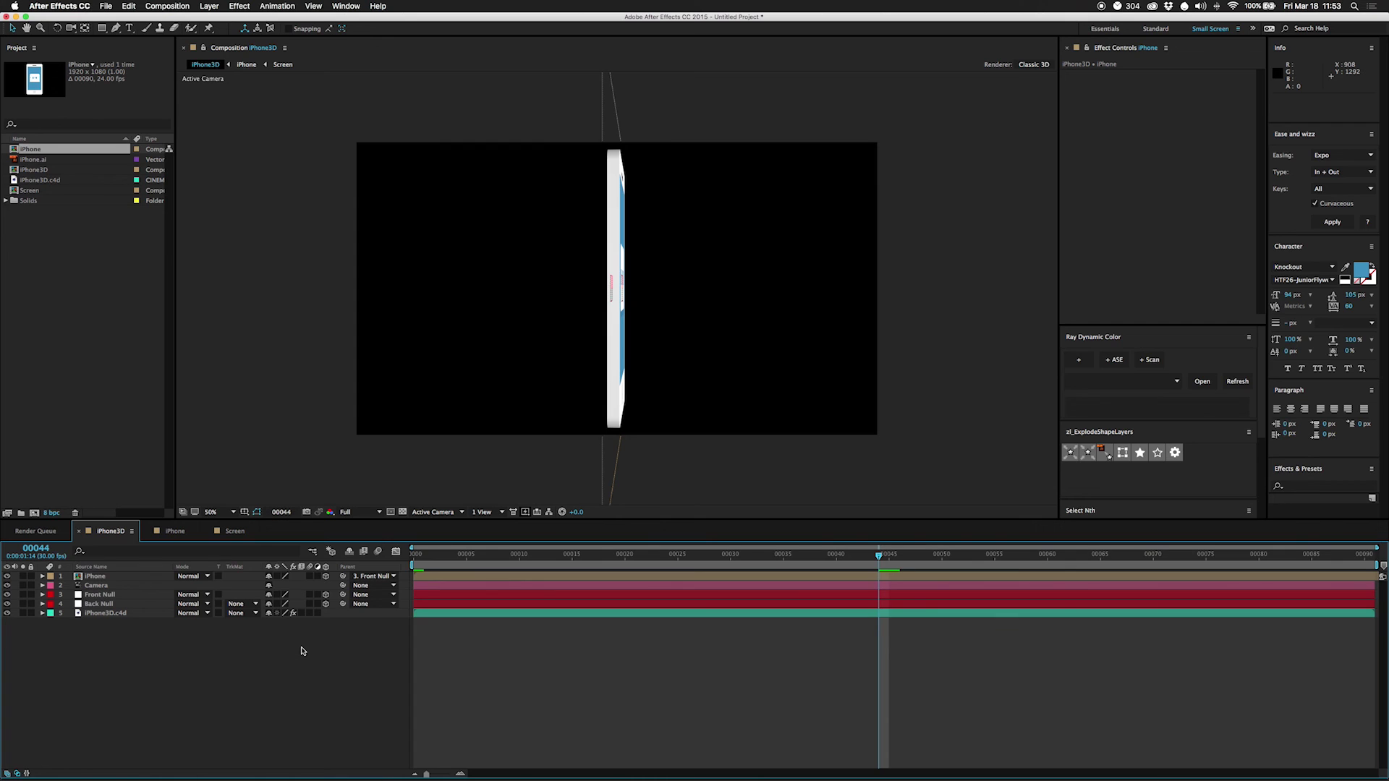
left_click(113, 579)
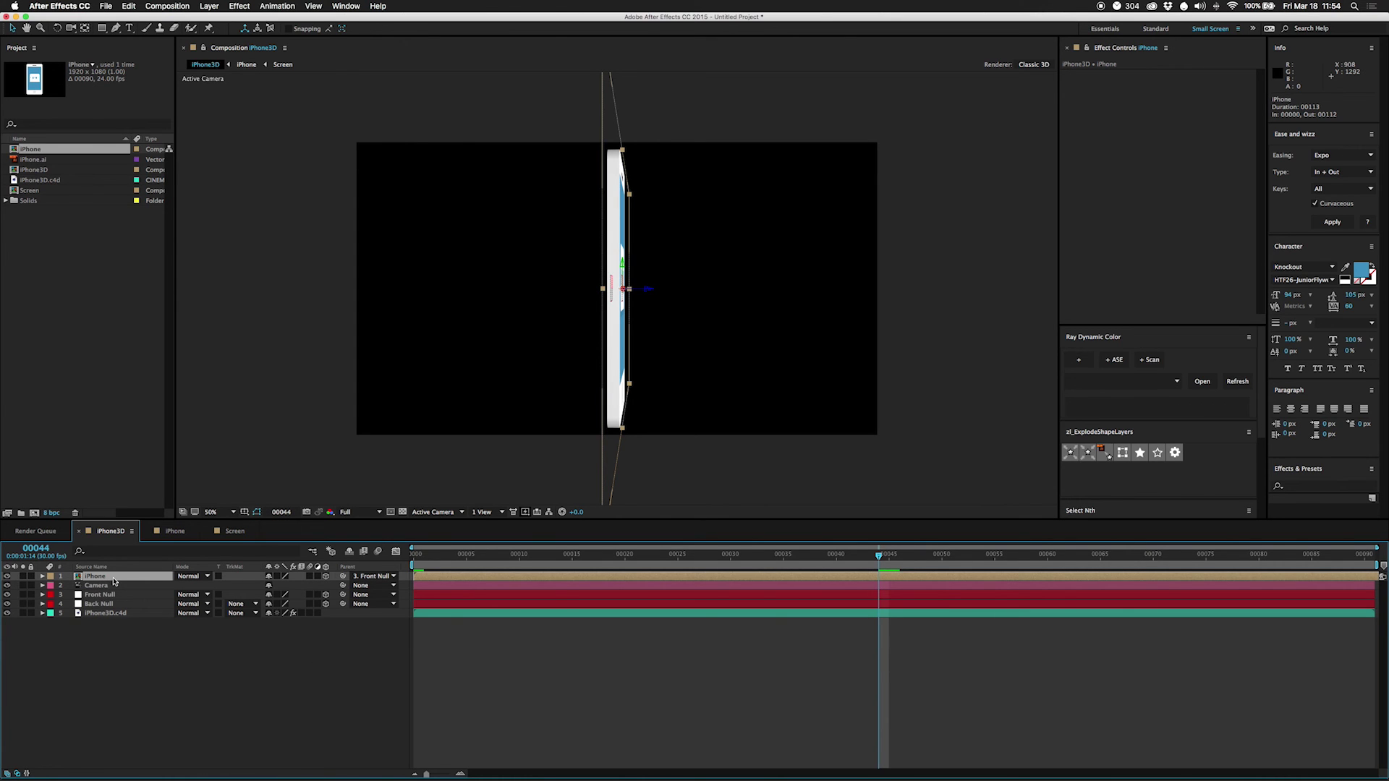
key("alt+bracketright")
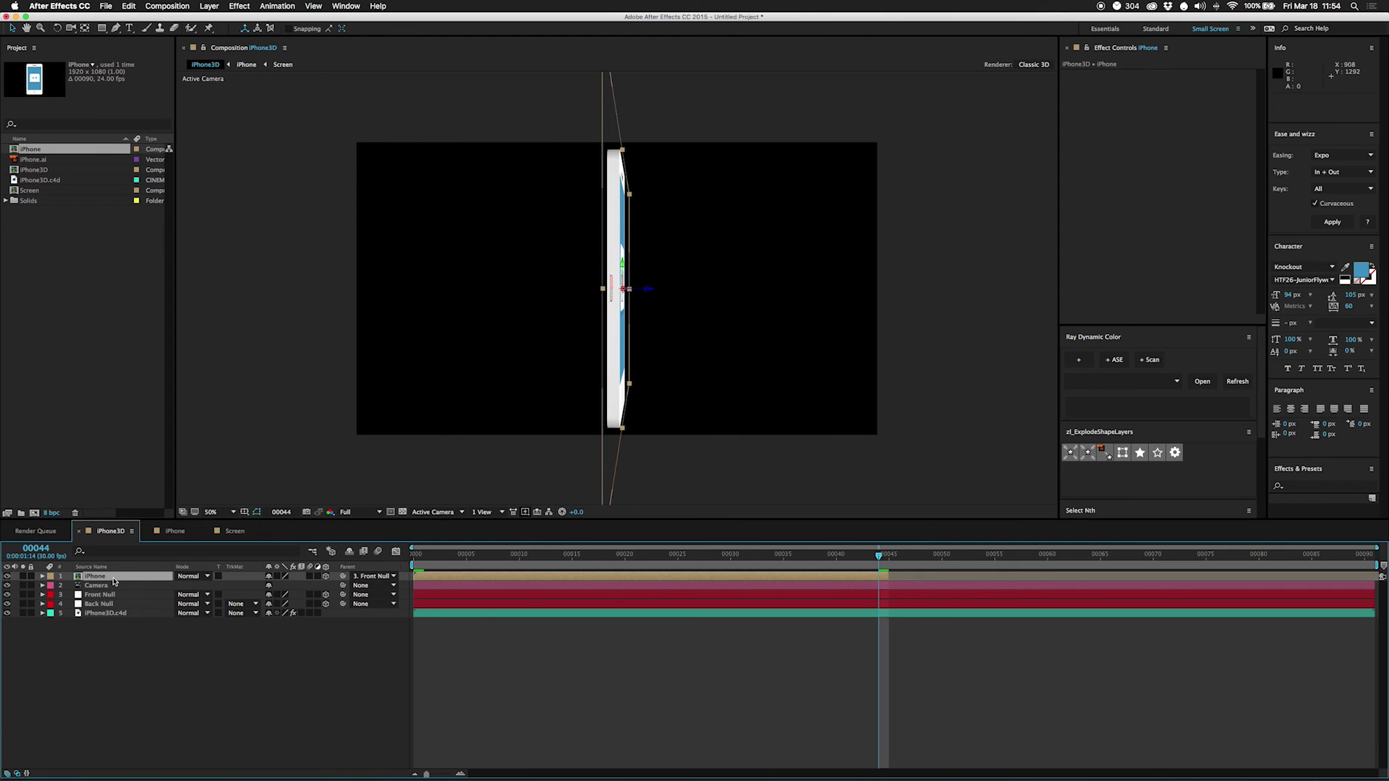
left_click_drag(878, 557, 415, 588)
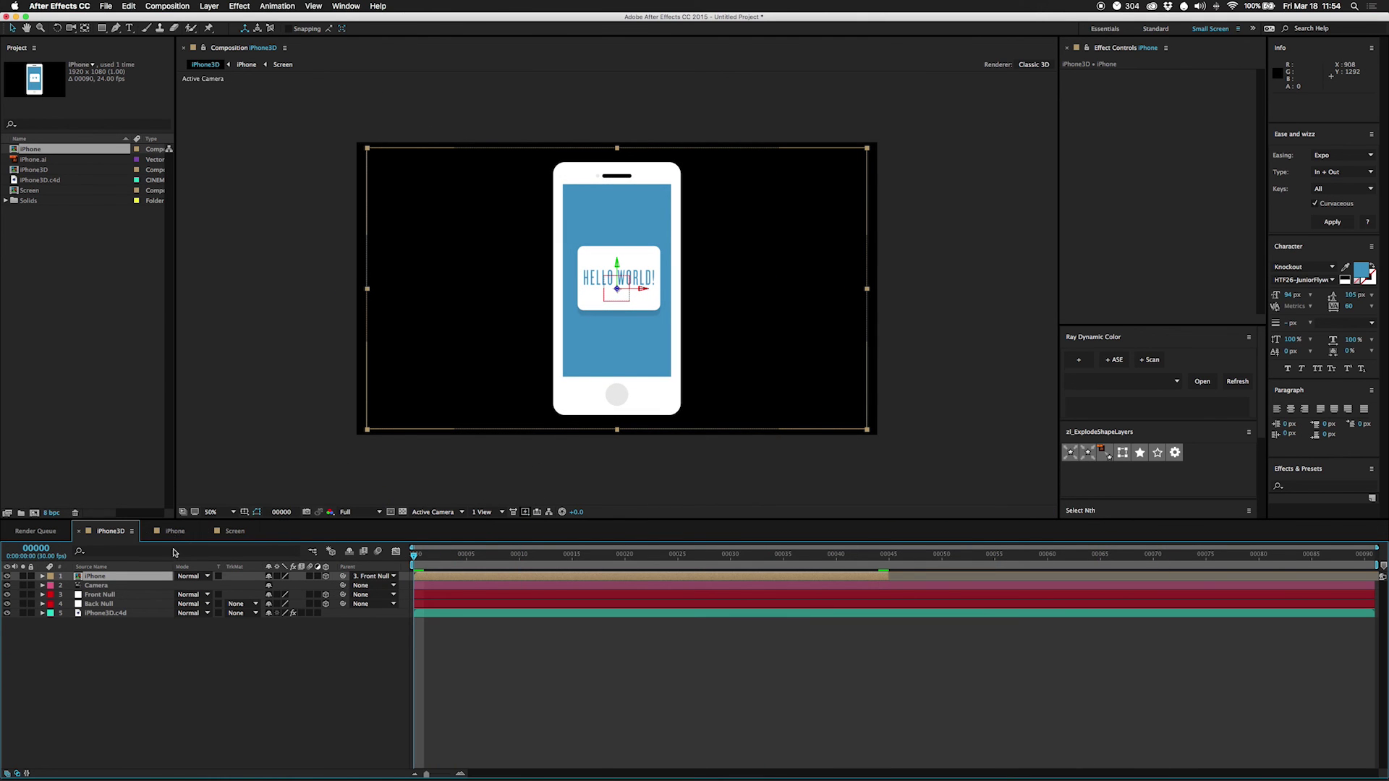
left_click_drag(434, 557, 437, 596)
Step: In the Screen comp, parent the HELLO WORLD! text layer to Shape Layer 2
left_click(235, 536)
left_click(80, 587)
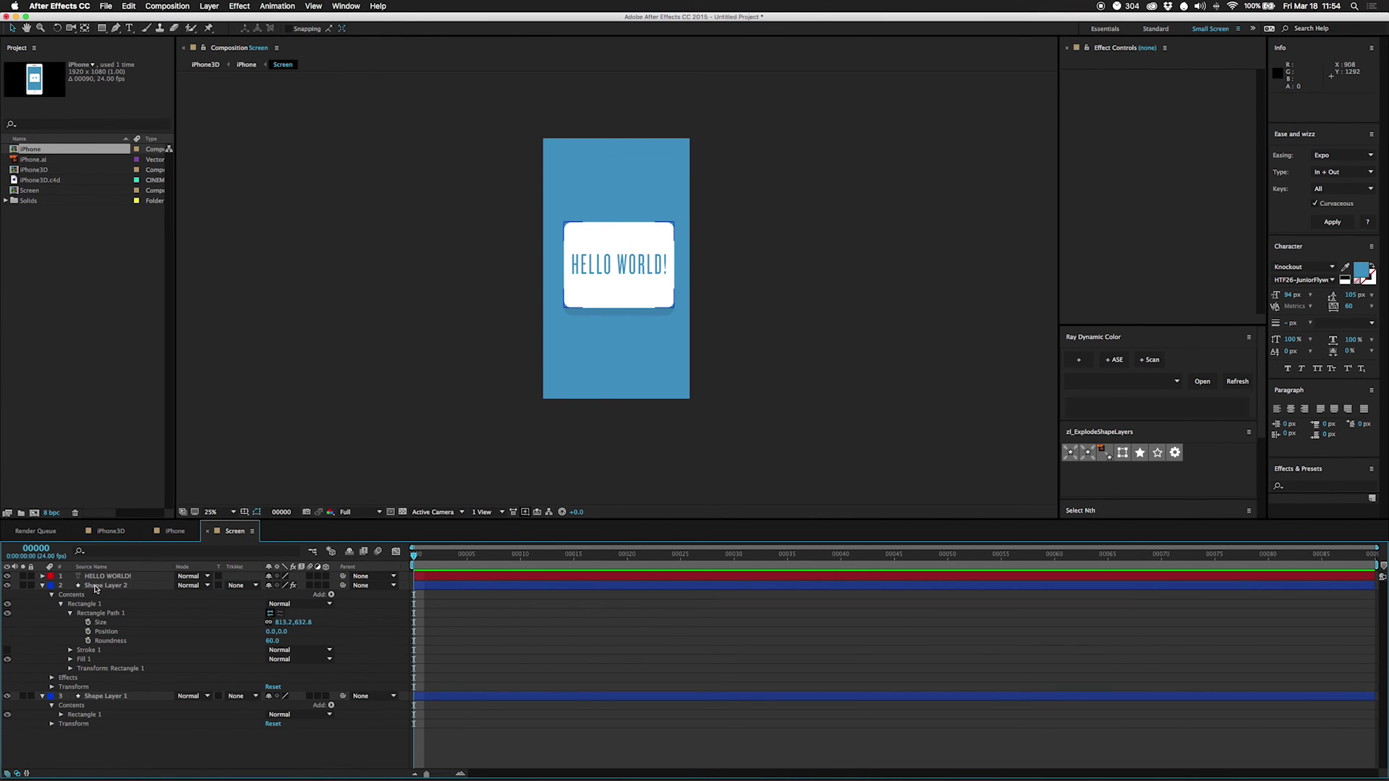
left_click(42, 585)
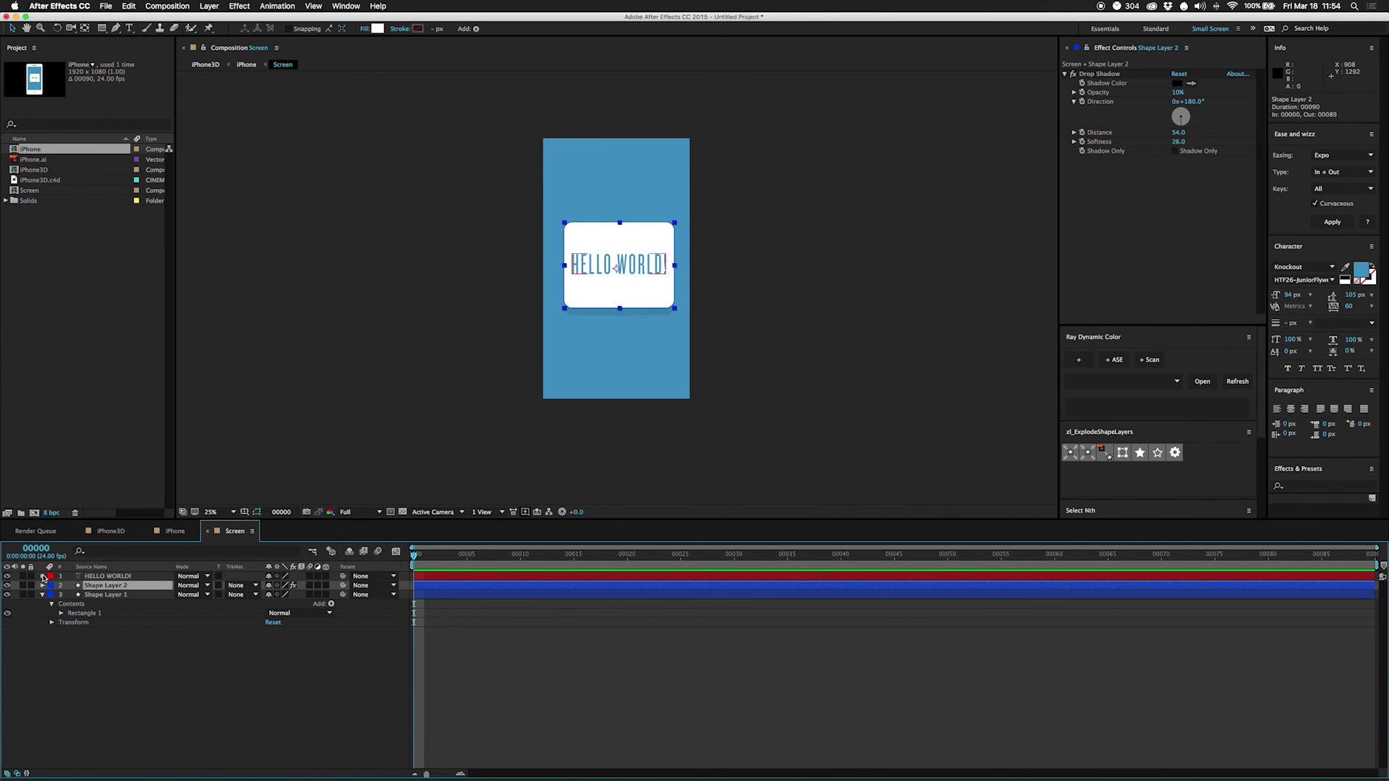
left_click(42, 576)
left_click(109, 577)
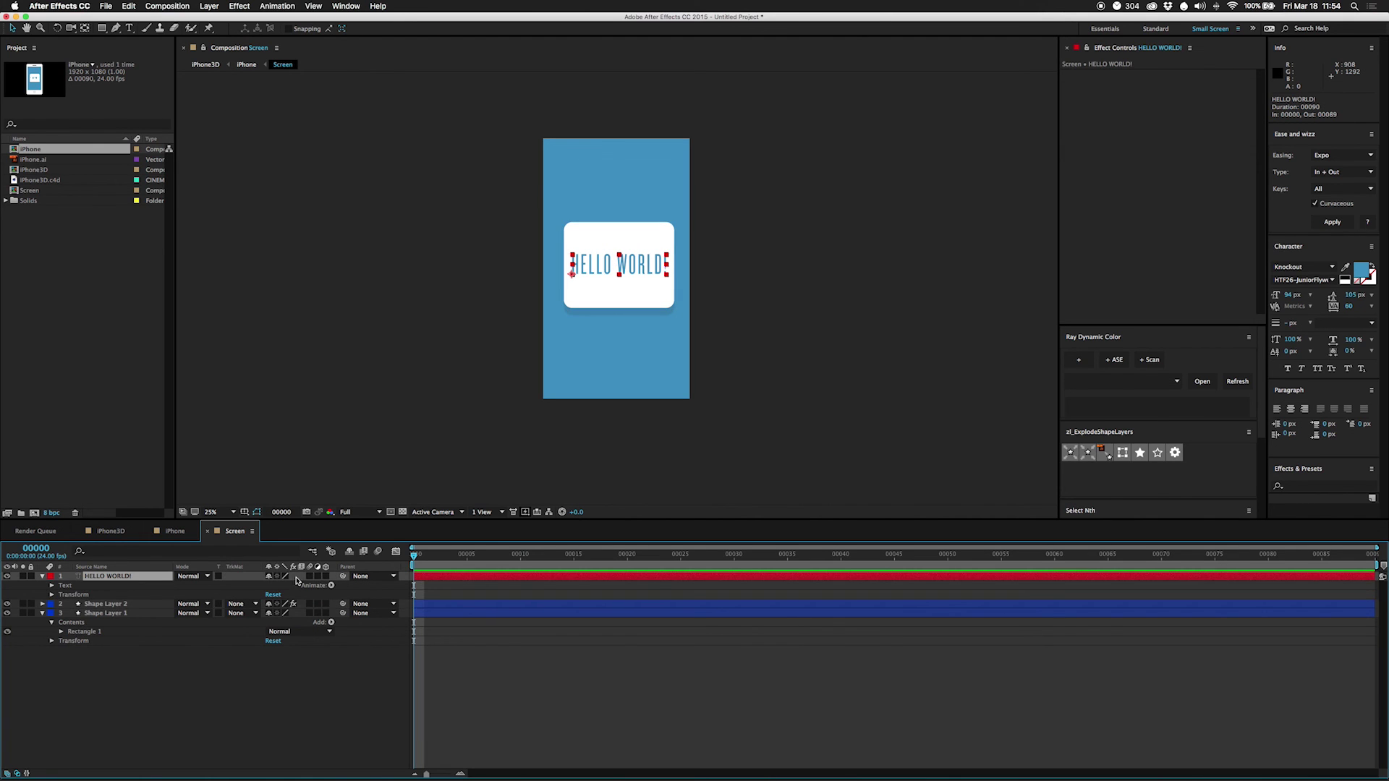
left_click_drag(343, 576, 104, 604)
key("p")
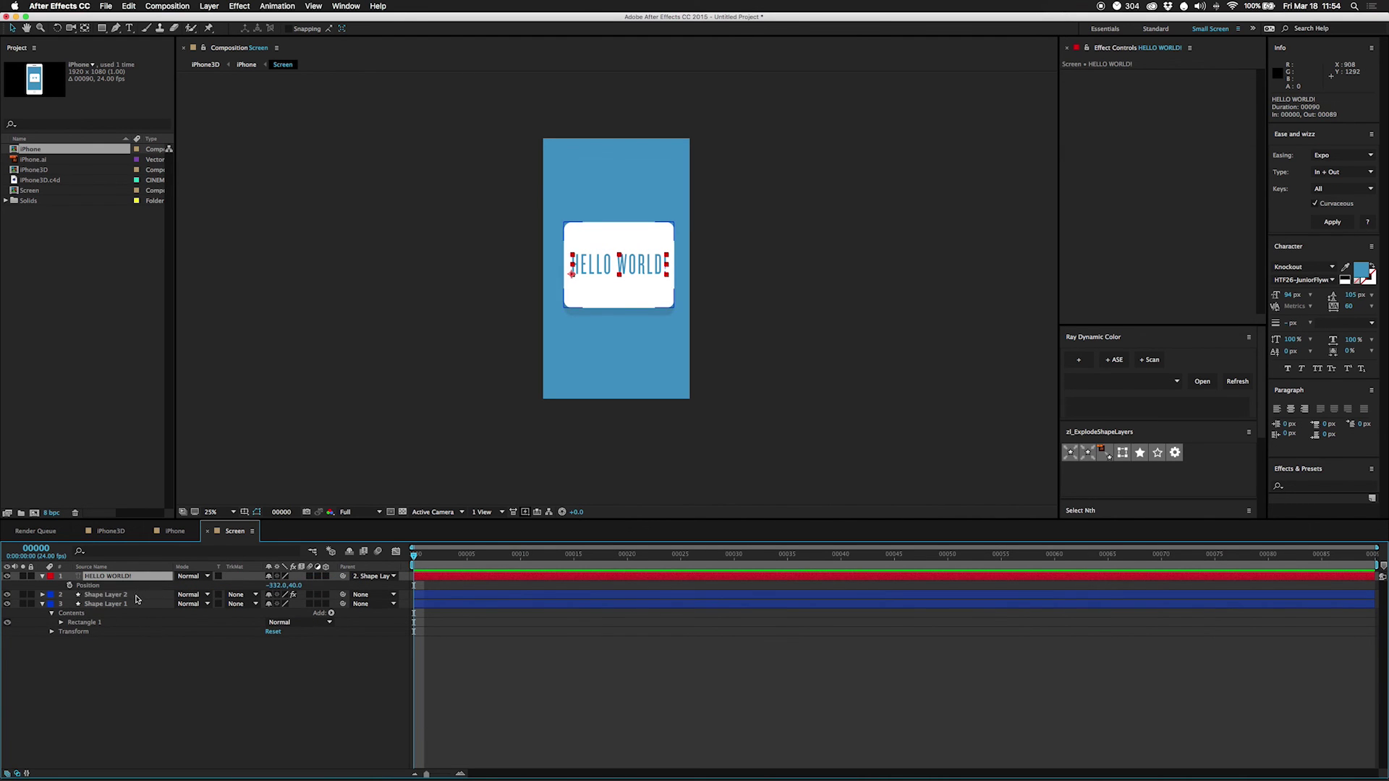
Step: Keyframe Shape Layer 2's Position at frame 0 and move it to Y 2486 at frame 8
left_click(136, 595)
key("p")
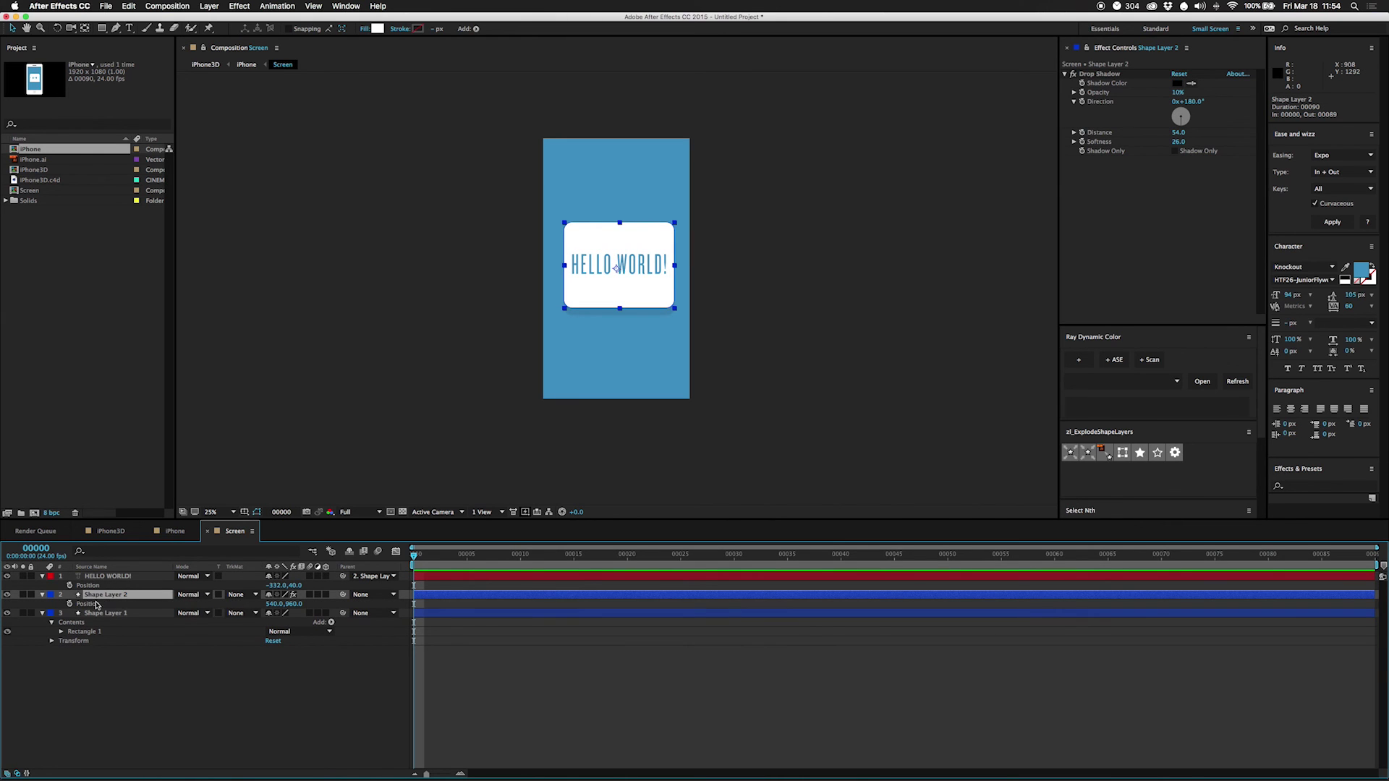
left_click(69, 605)
left_click_drag(414, 555, 499, 555)
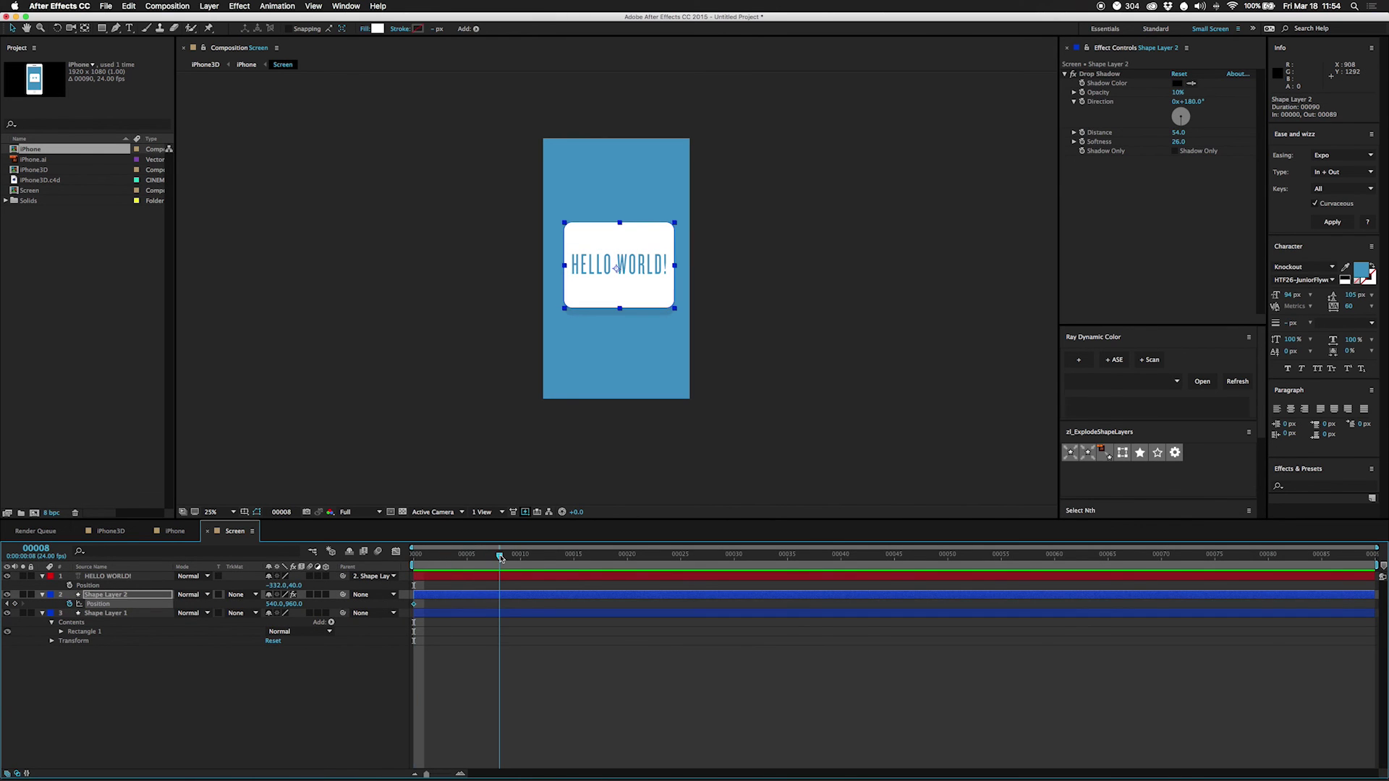
left_click_drag(296, 605, 405, 605)
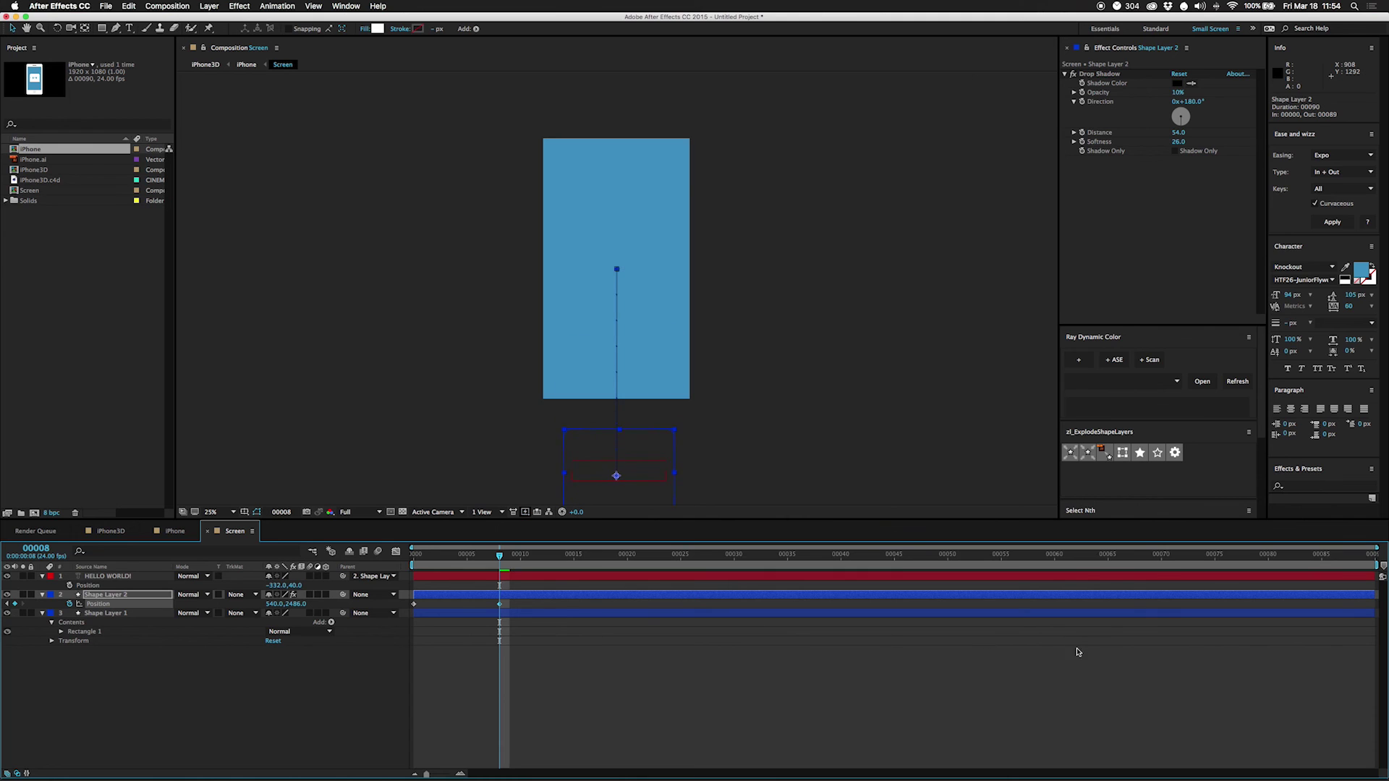
Step: Time-reverse the position keyframes so the card rises in, and preview it
right_click(413, 604)
mouse_move(493, 731)
left_click(586, 769)
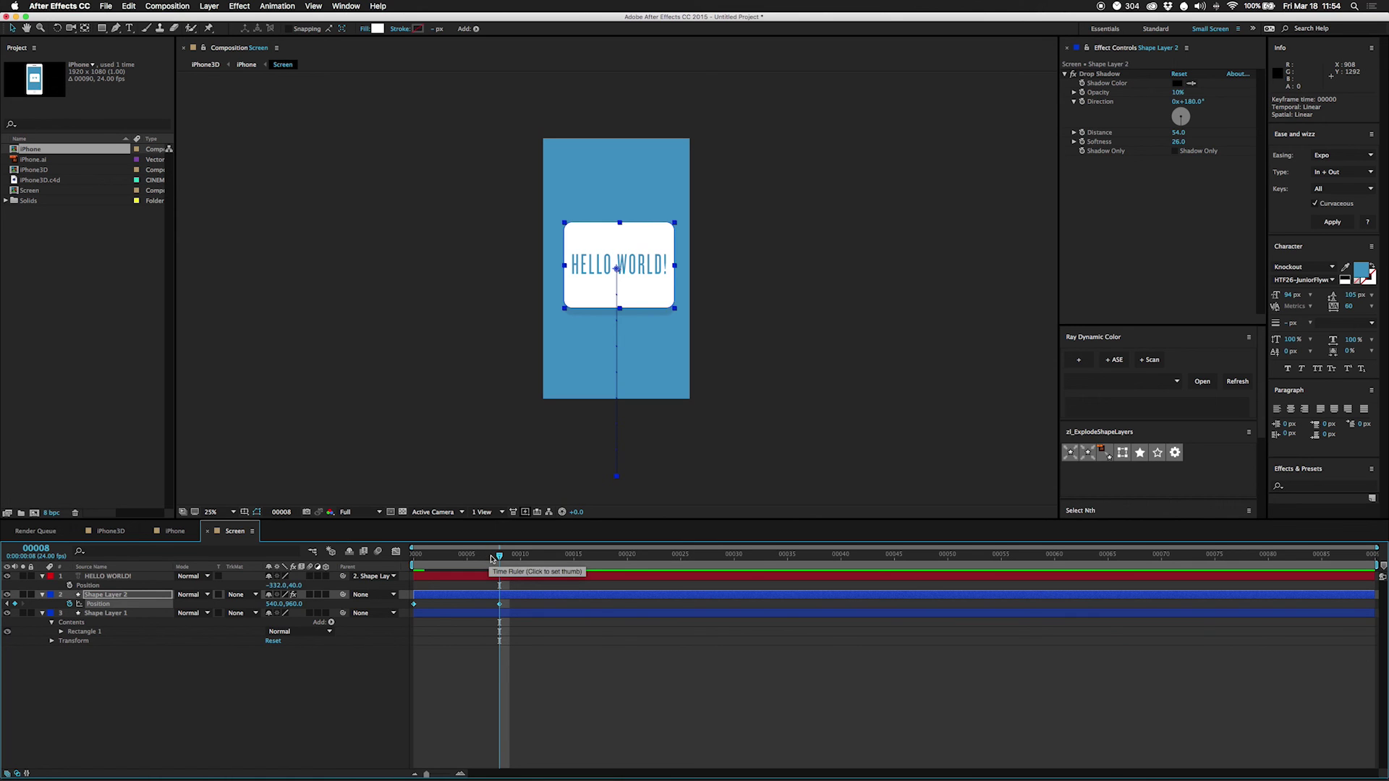
left_click_drag(492, 557, 255, 579)
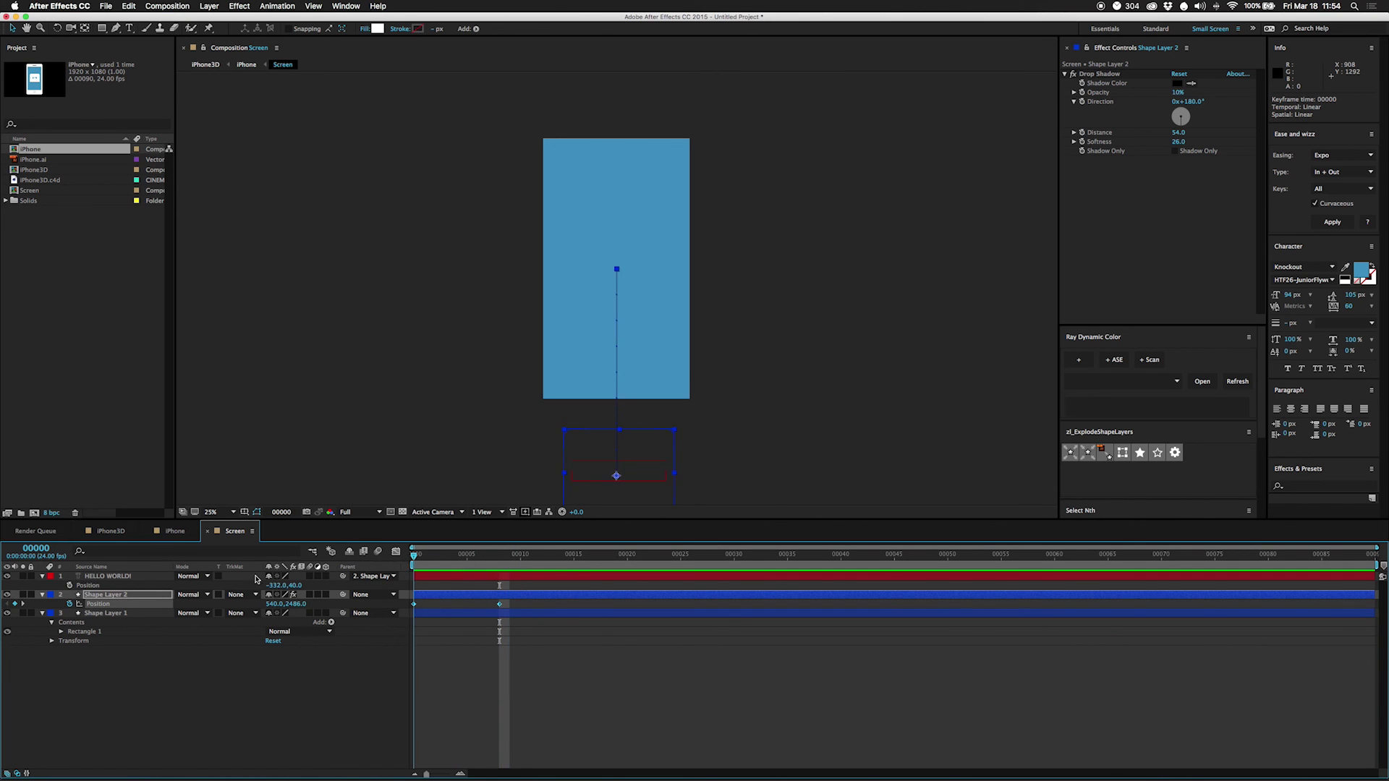
key("space")
key("space")
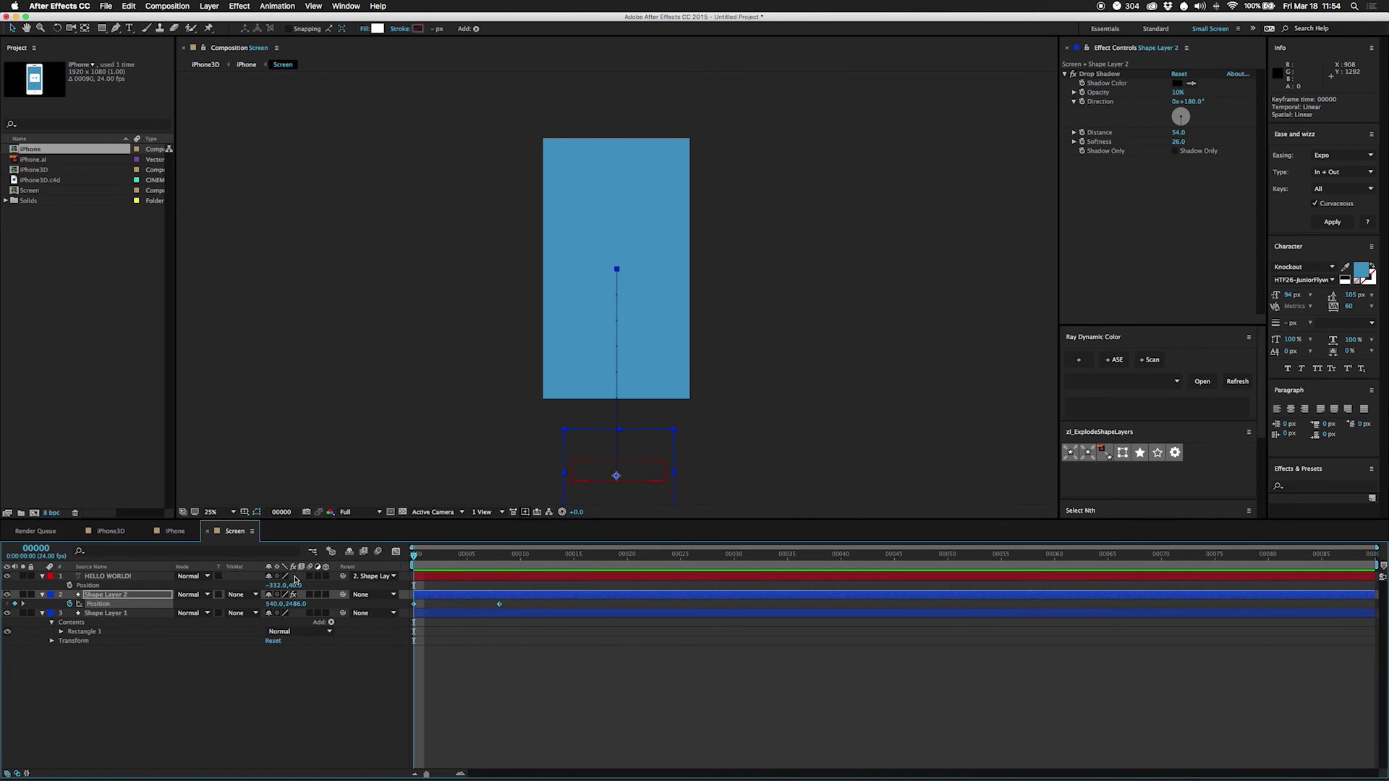
left_click(110, 531)
Step: Play the iPhone3D animation, then select the iPhone3D.c4d layer at frame 26
left_click(457, 559)
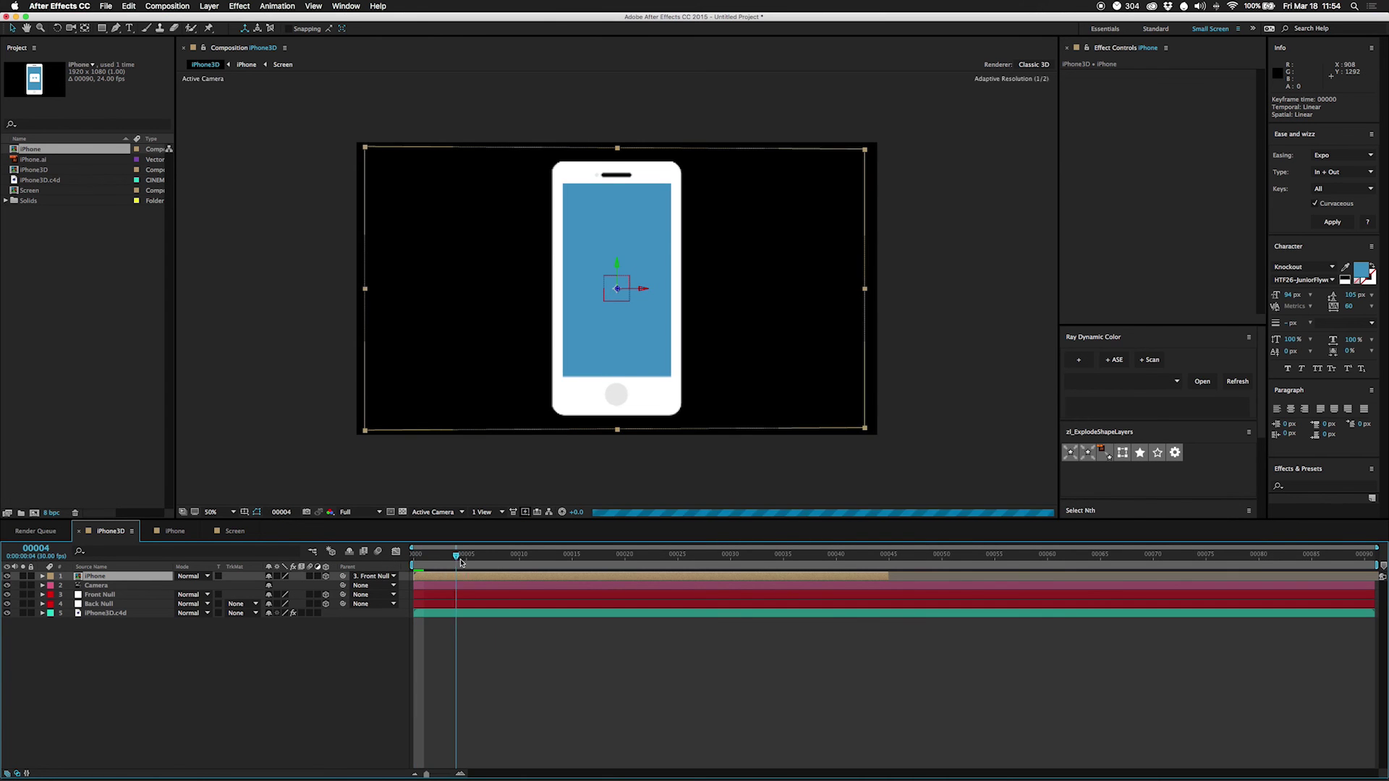
left_click_drag(460, 561, 311, 586)
key("space")
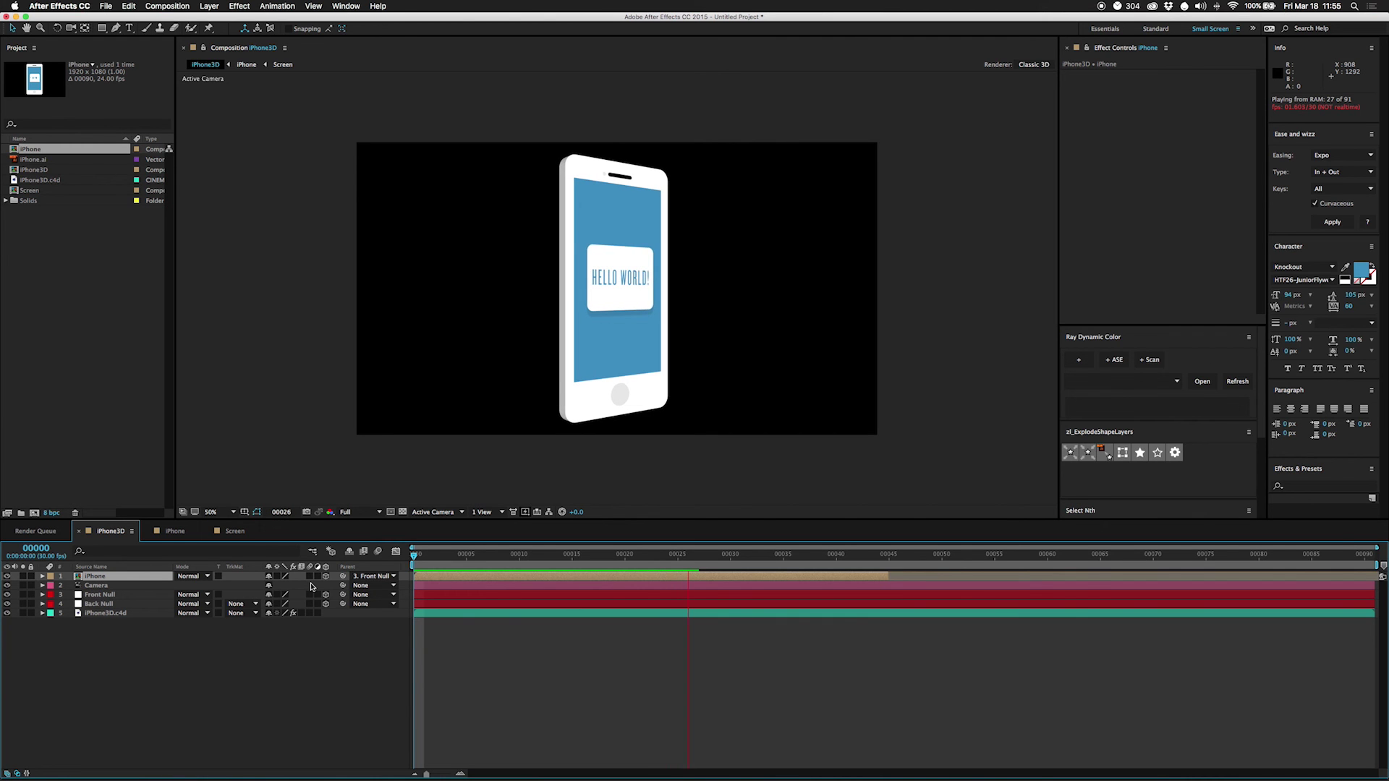
left_click(506, 613)
left_click(593, 556)
mouse_move(599, 565)
left_mouse_down()
mouse_move(722, 556)
mouse_move(527, 556)
mouse_move(624, 556)
left_mouse_up()
left_click(688, 555)
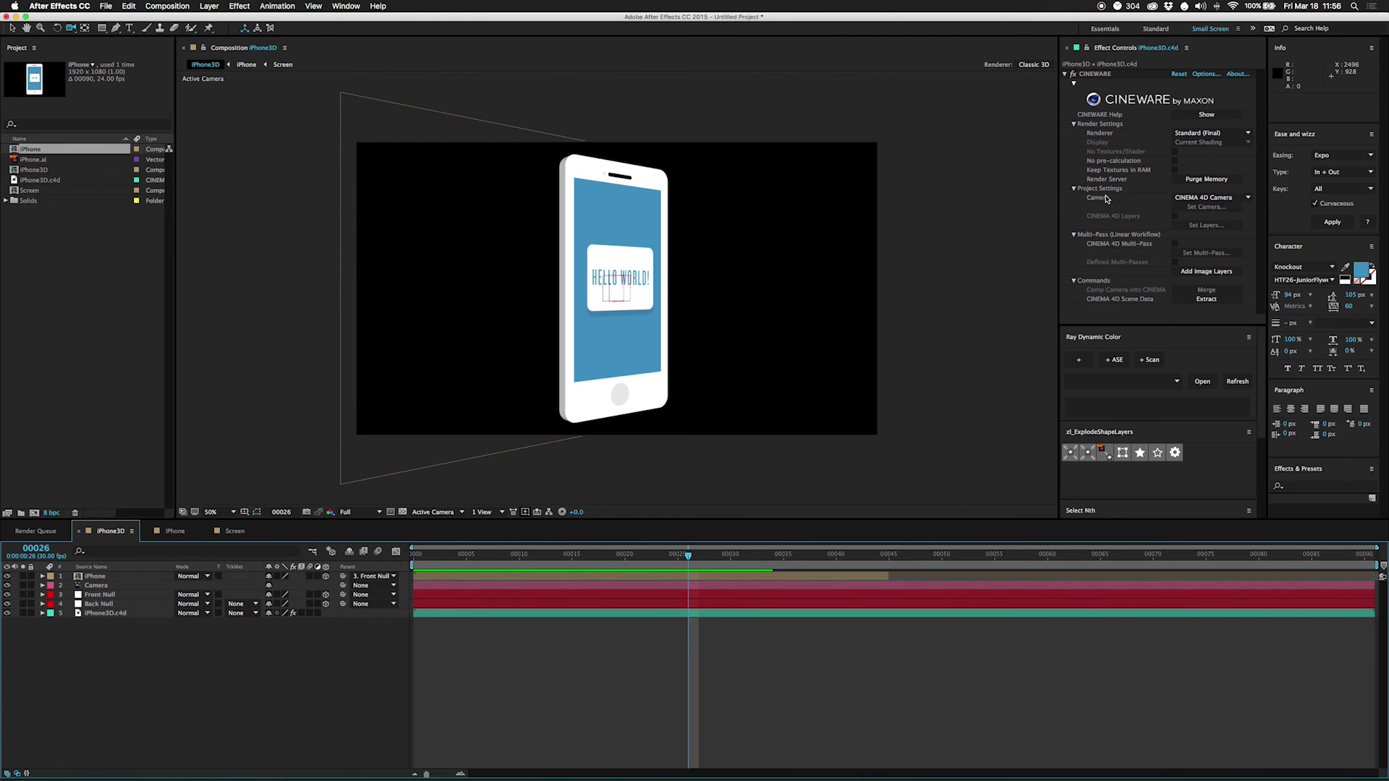
Step: Set the Cineware camera to Comp Camera, test an orbit and undo it
left_click(1223, 198)
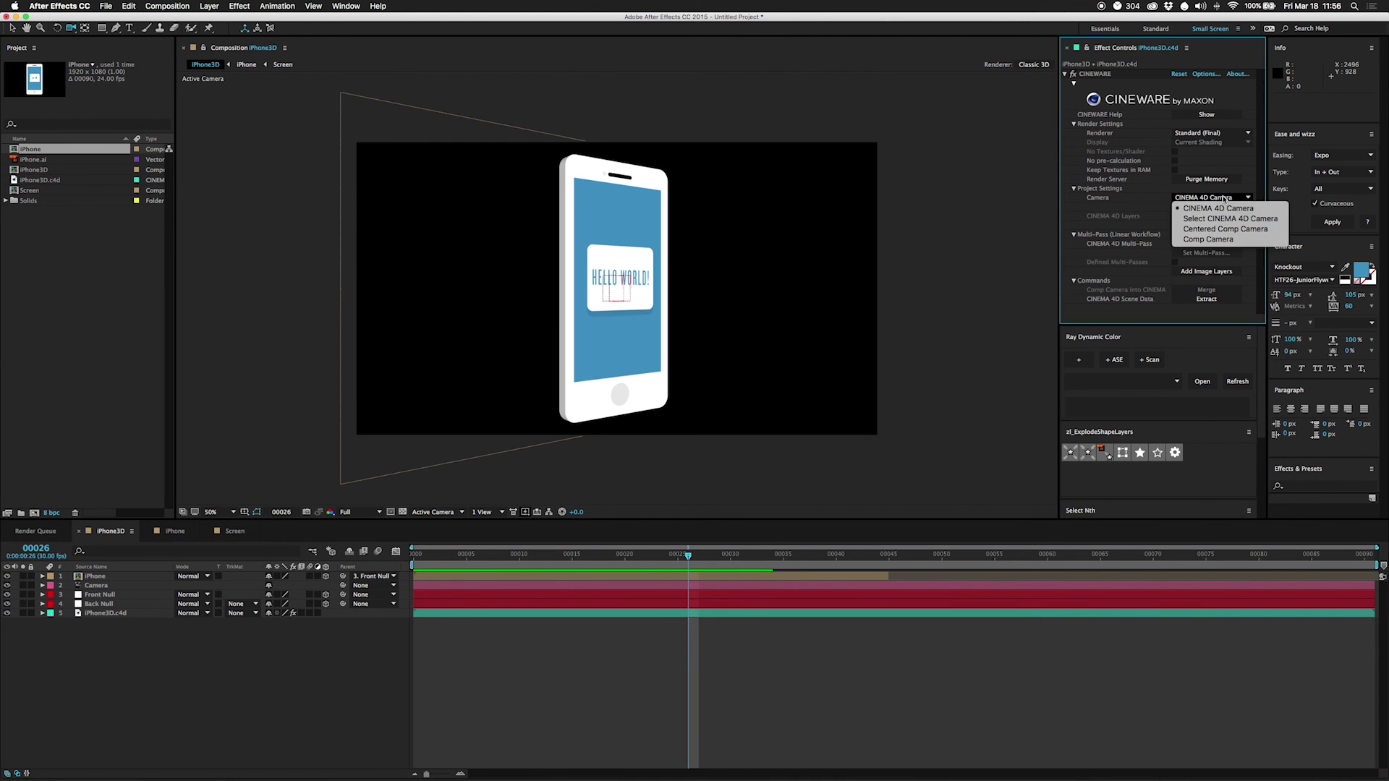
left_click(1213, 242)
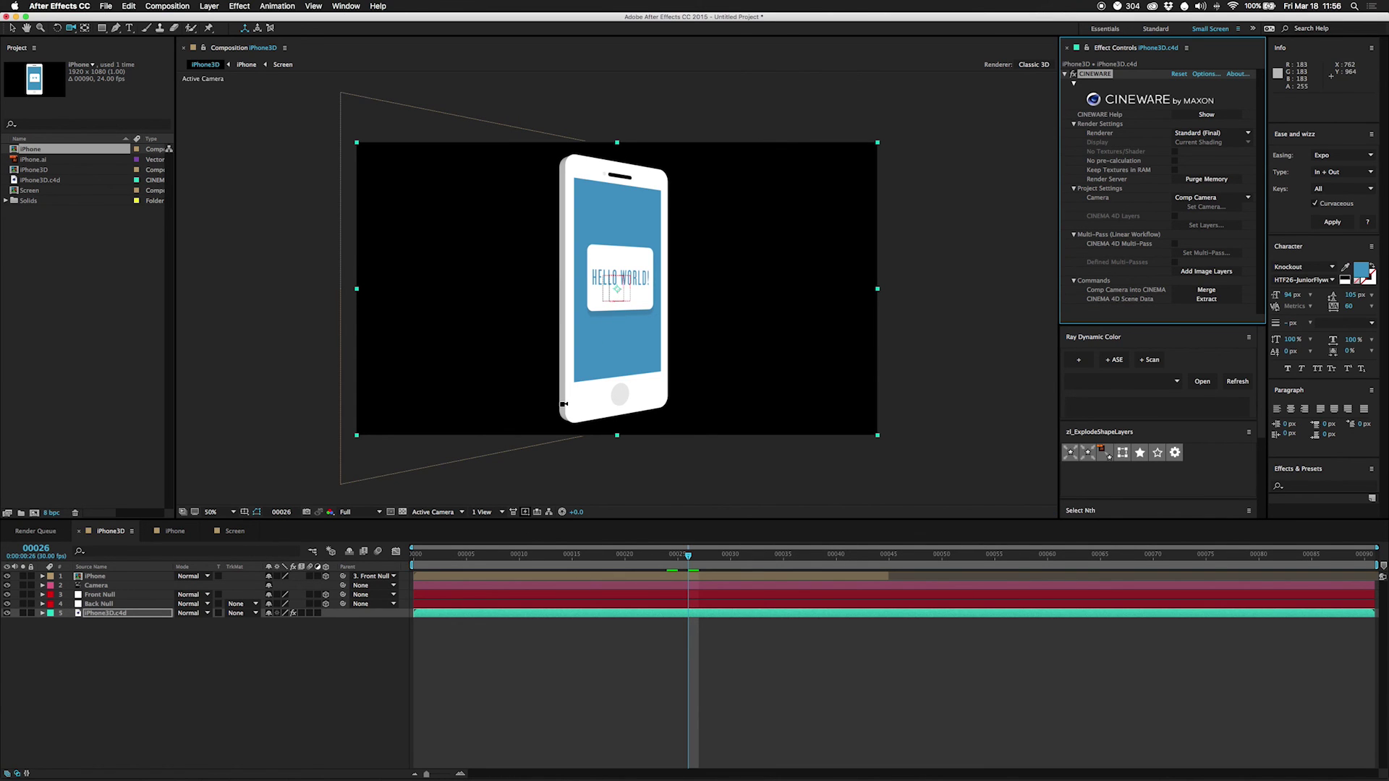
left_click_drag(460, 399, 434, 416)
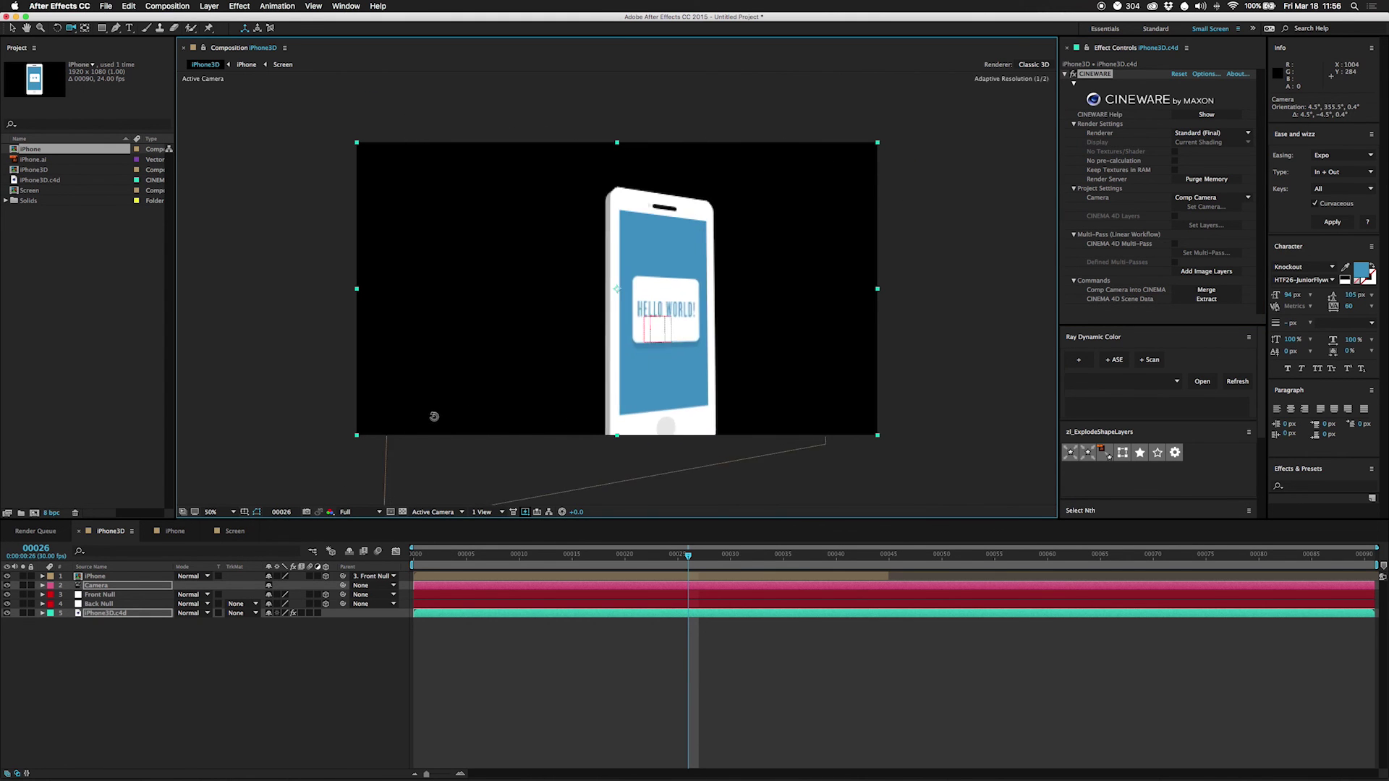
key("super+z")
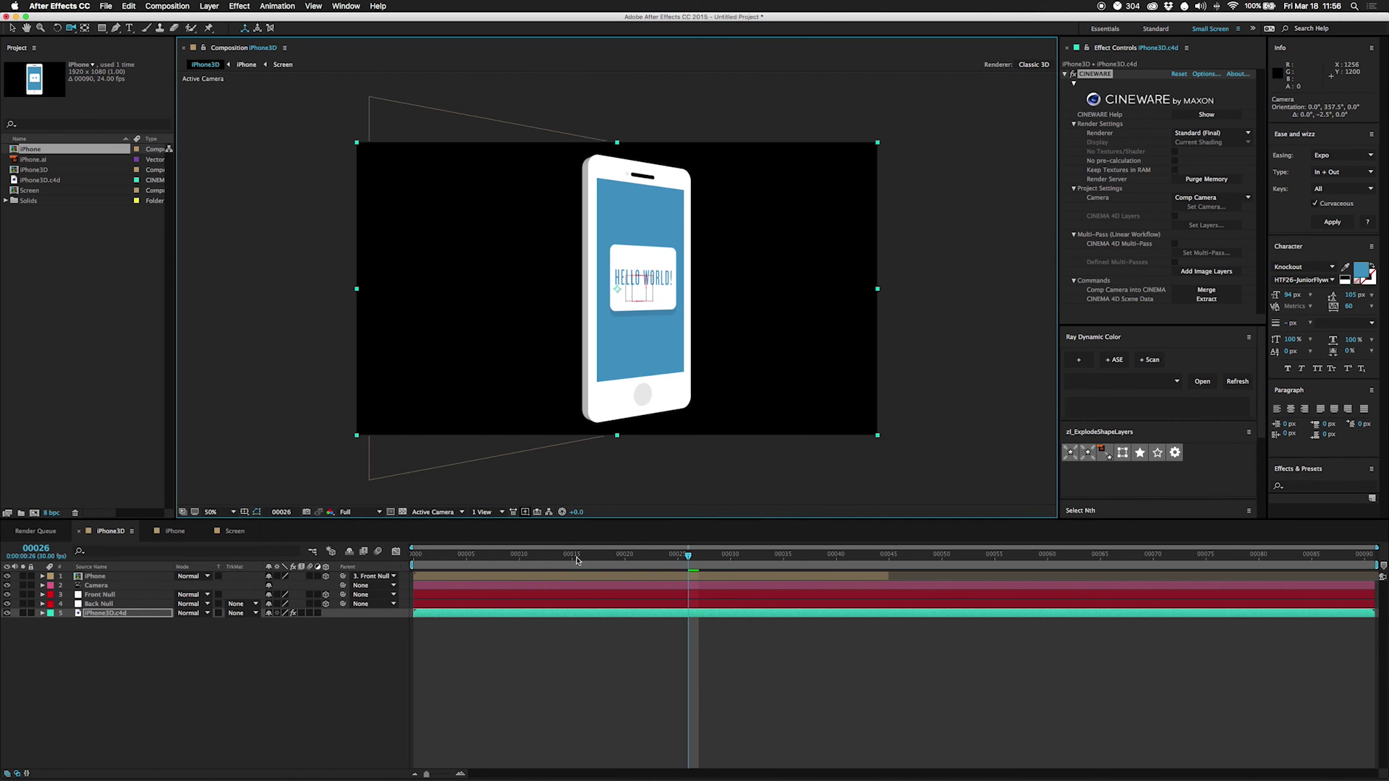
Step: Replay the animation and end the preview range at frame 47, then RAM preview
left_click_drag(689, 559, 390, 558)
key("space")
key("space")
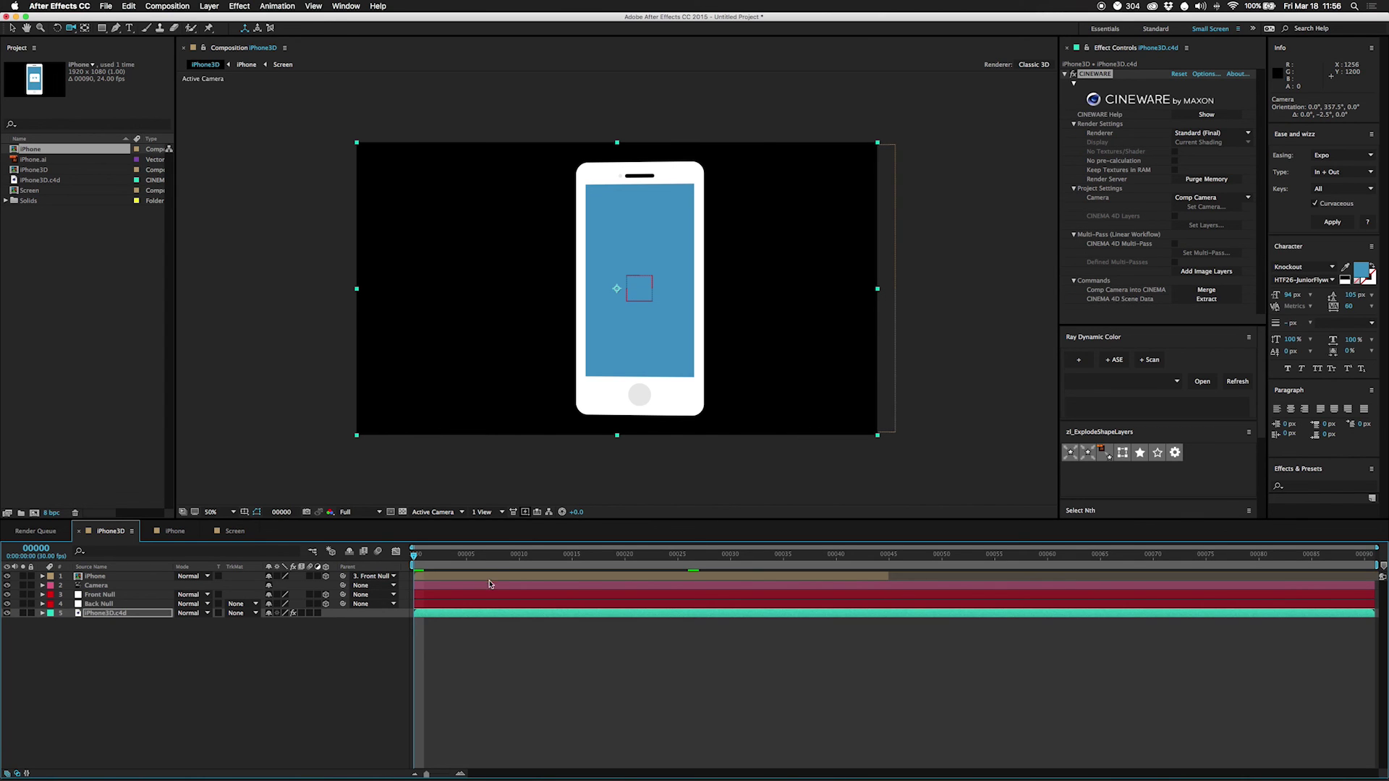
left_click_drag(473, 555, 912, 597)
key("n")
key("space")
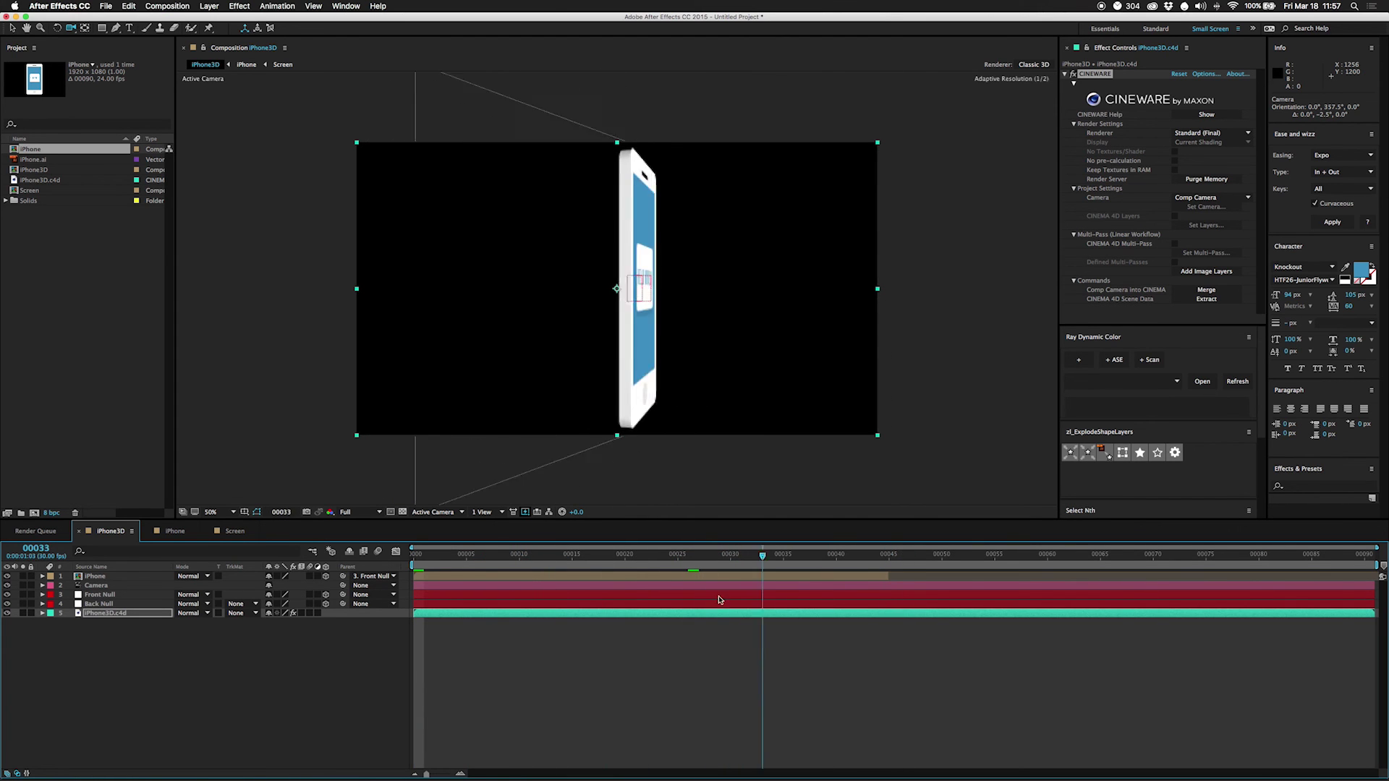